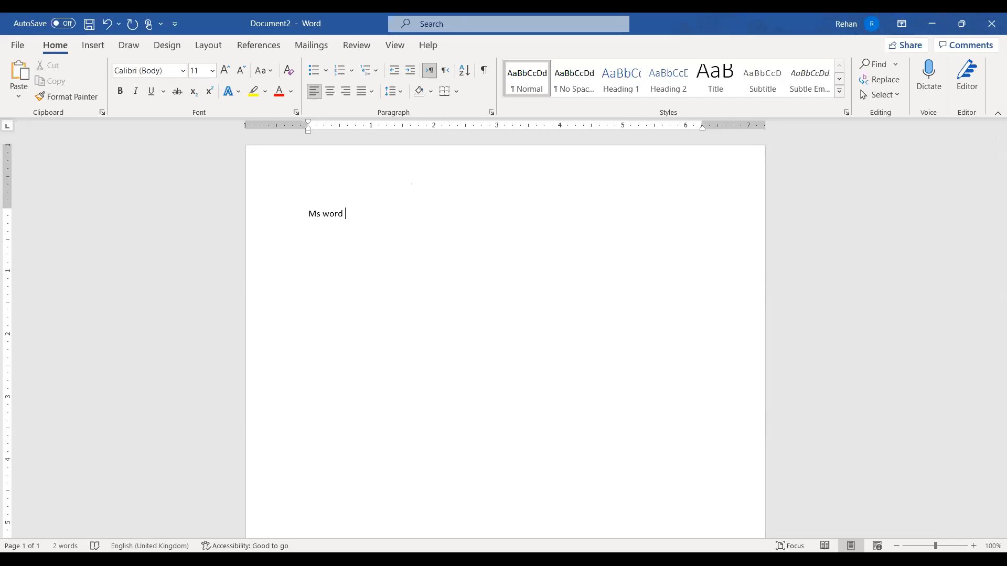
# Change the first line to read 'left to right'
pyautogui.doubleClick(333, 214)
pyautogui.write('left to')
pyautogui.hotkey('shift', 'Home')
pyautogui.press('BackSpace')
pyautogui.press('End')
pyautogui.write('right')
# Add a centred 'Centre Align' line and start a right-aligned empty line below it
pyautogui.click(331, 92)
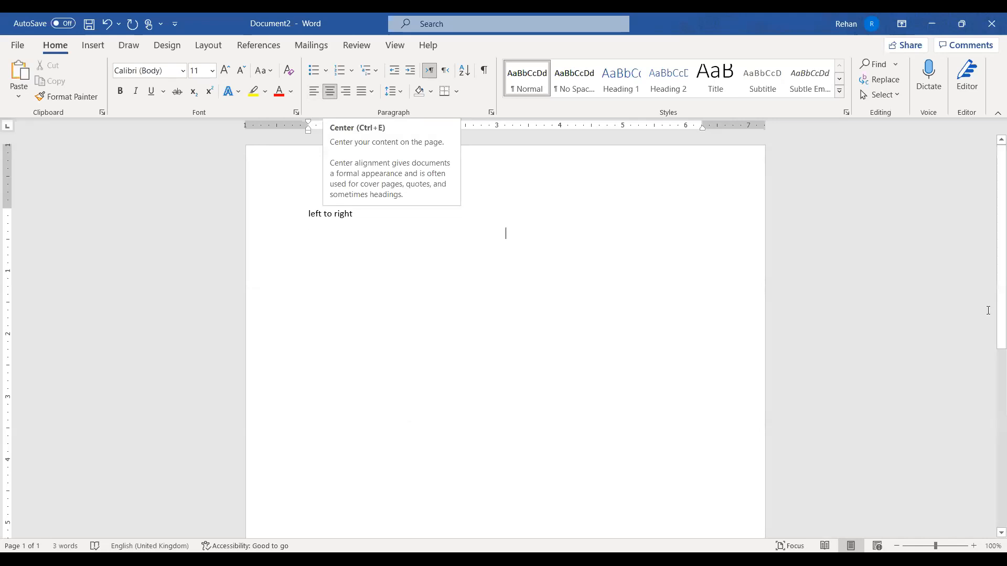
pyautogui.write('Center Align')
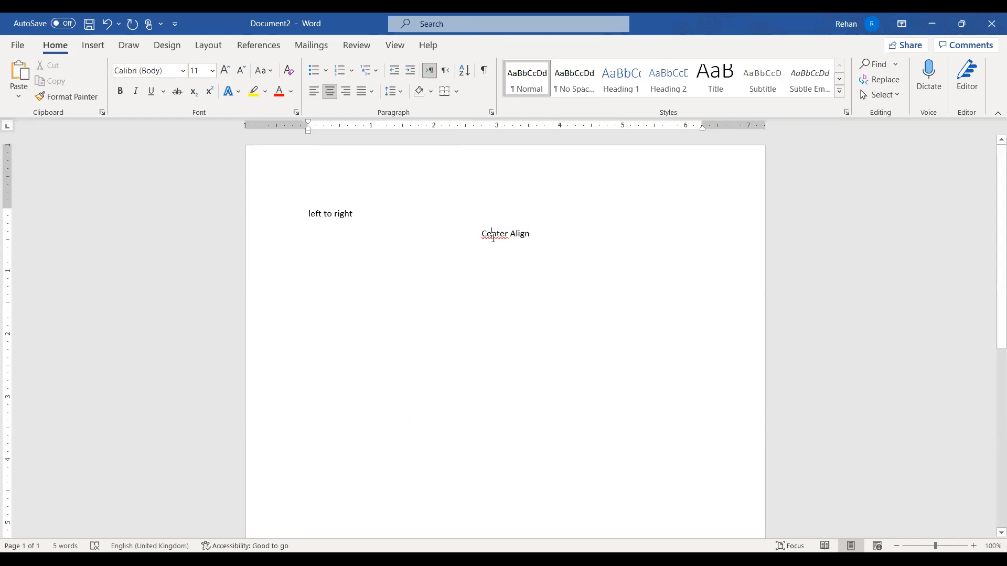
pyautogui.click(534, 241)
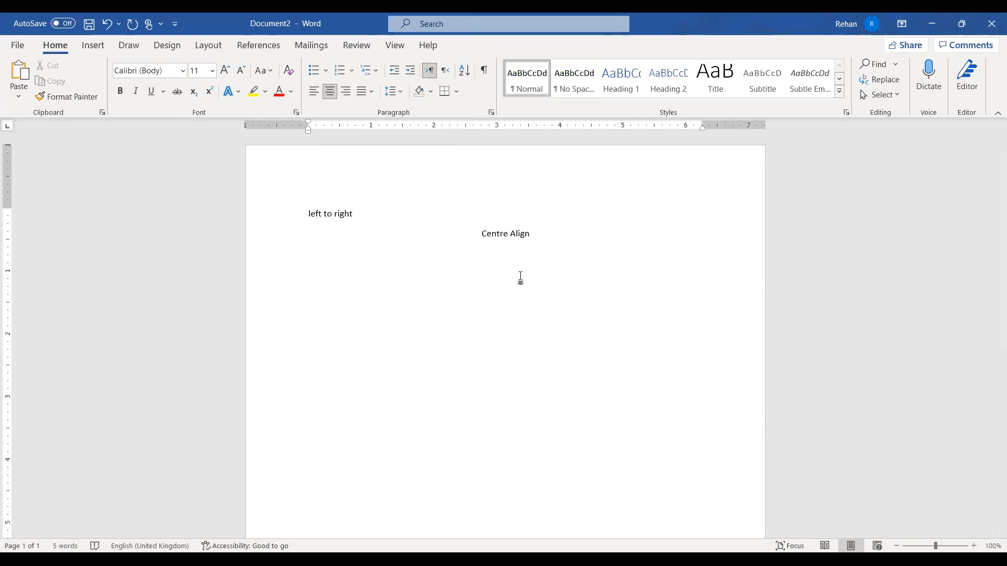
pyautogui.click(533, 237)
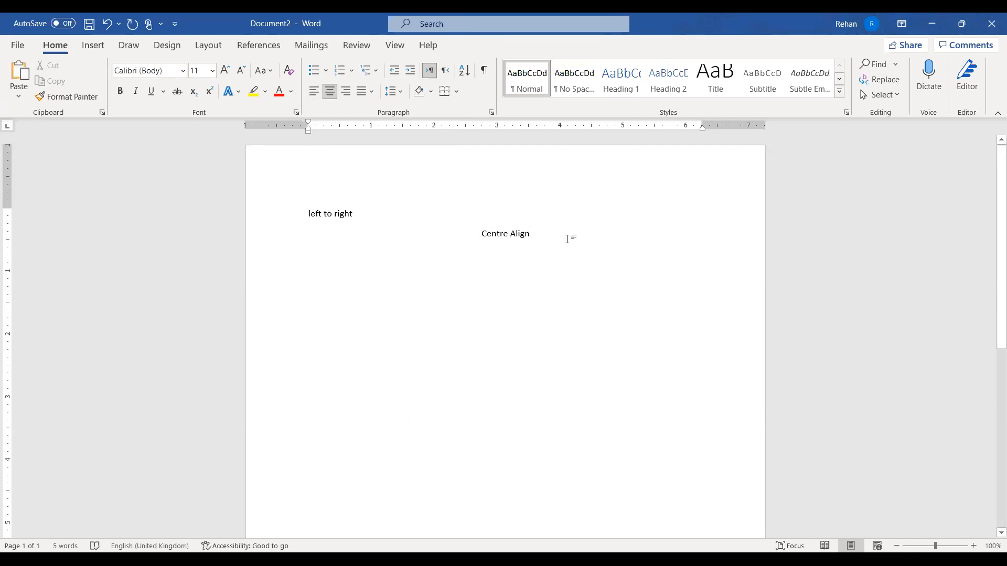
pyautogui.press('Return')
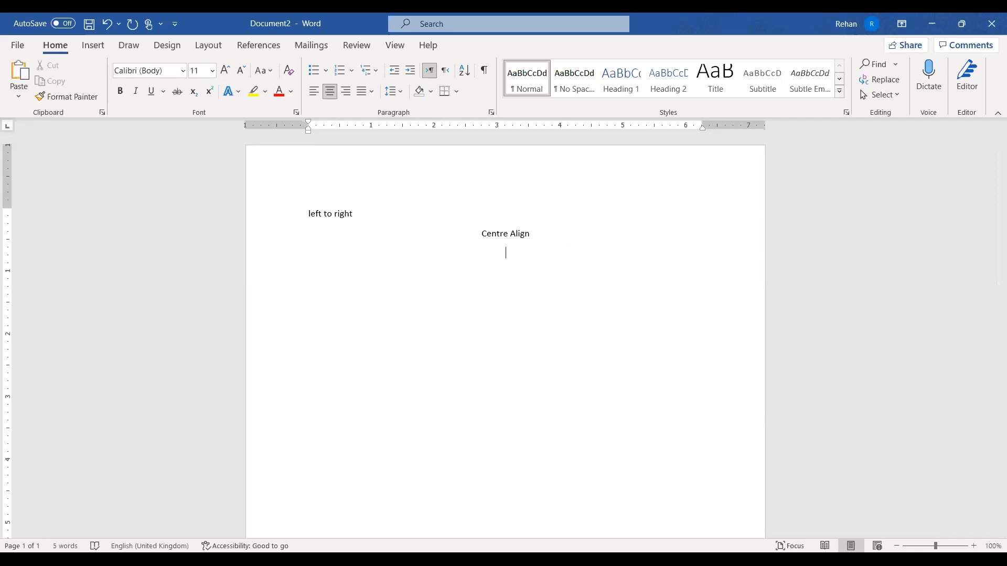
pyautogui.click(344, 92)
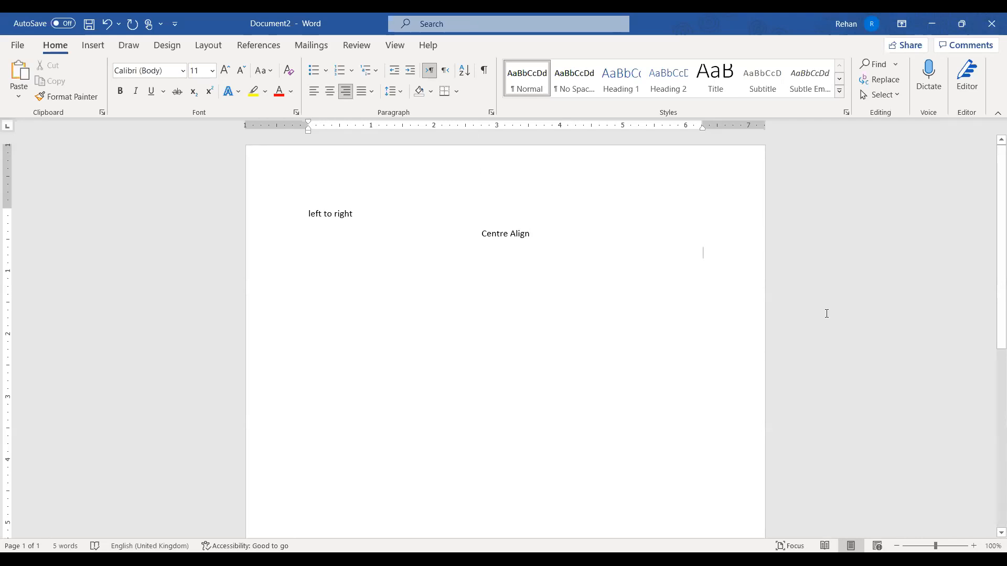
# Type 'Right Align' on the right-aligned line, then add and remove extra words after it
pyautogui.write('ight ')
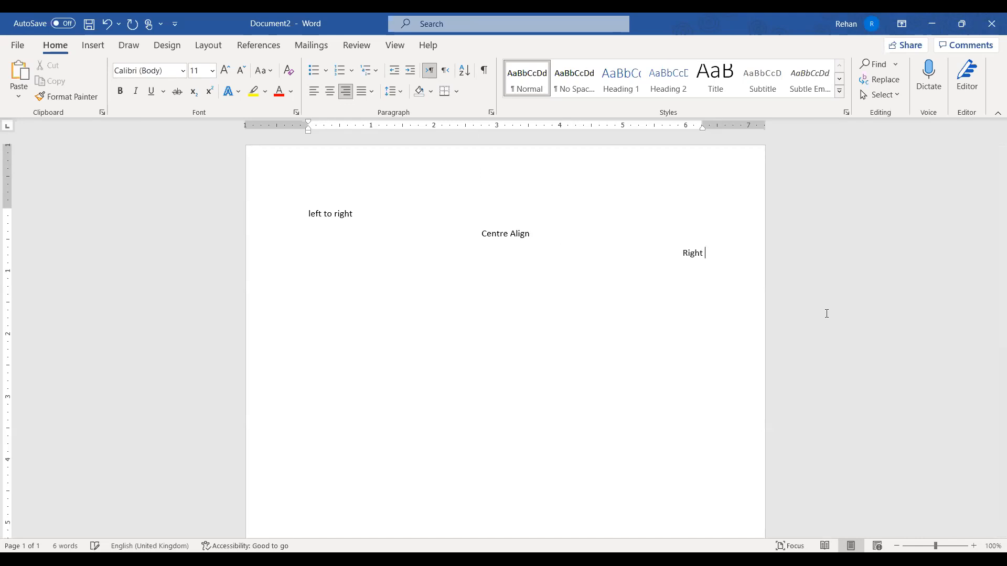
pyautogui.write('Align')
pyautogui.write('rehan tahir ')
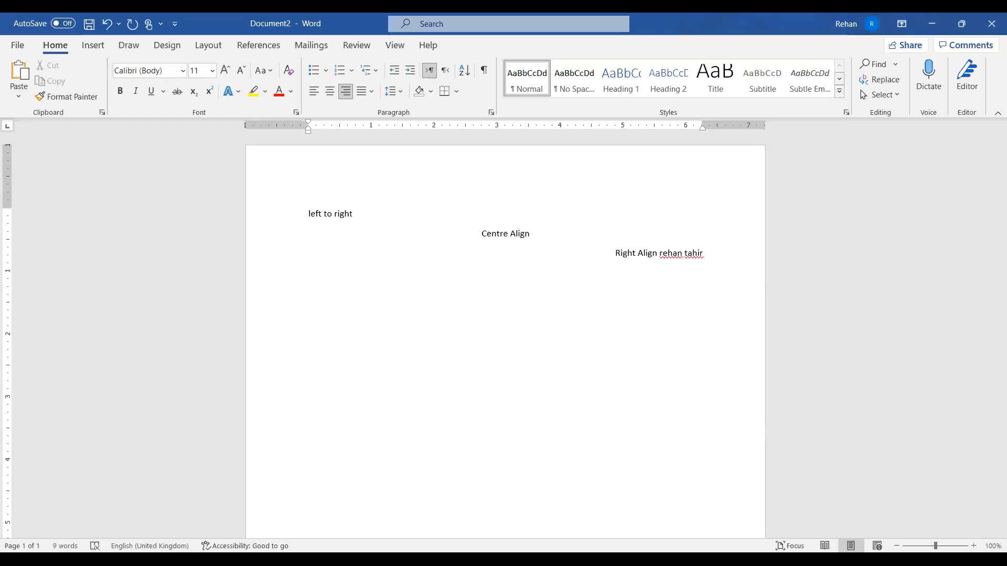
pyautogui.write('butt')
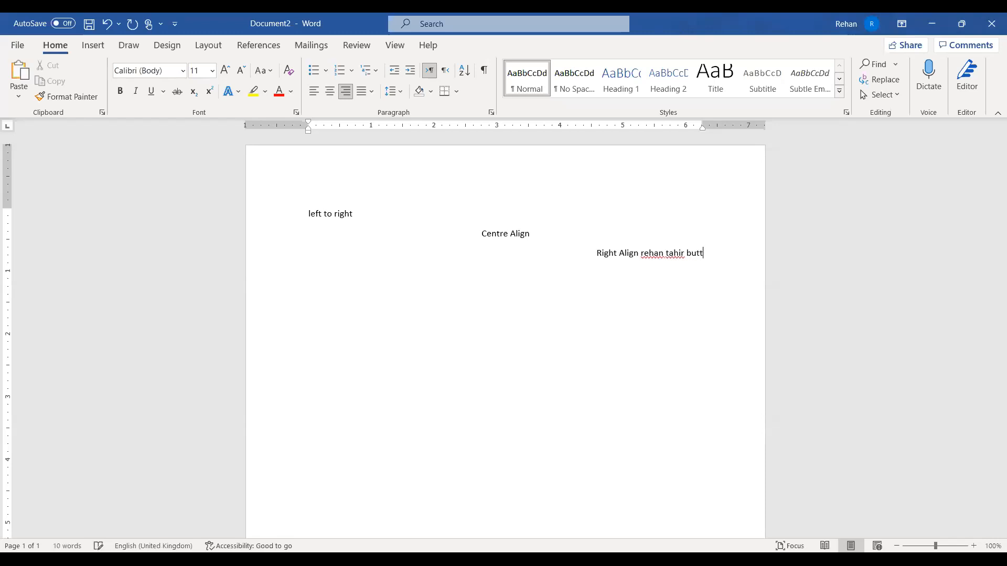
pyautogui.hotkey('ctrl', 'shift', 'Left')
pyautogui.hotkey('ctrl', 'shift', 'Left')
pyautogui.hotkey('ctrl', 'shift', 'Left')
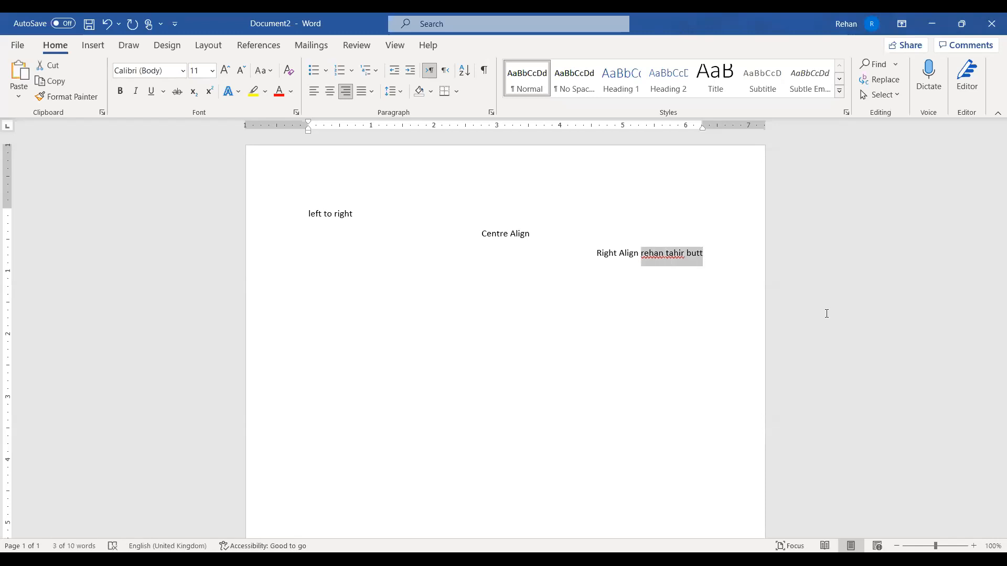
pyautogui.press('BackSpace')
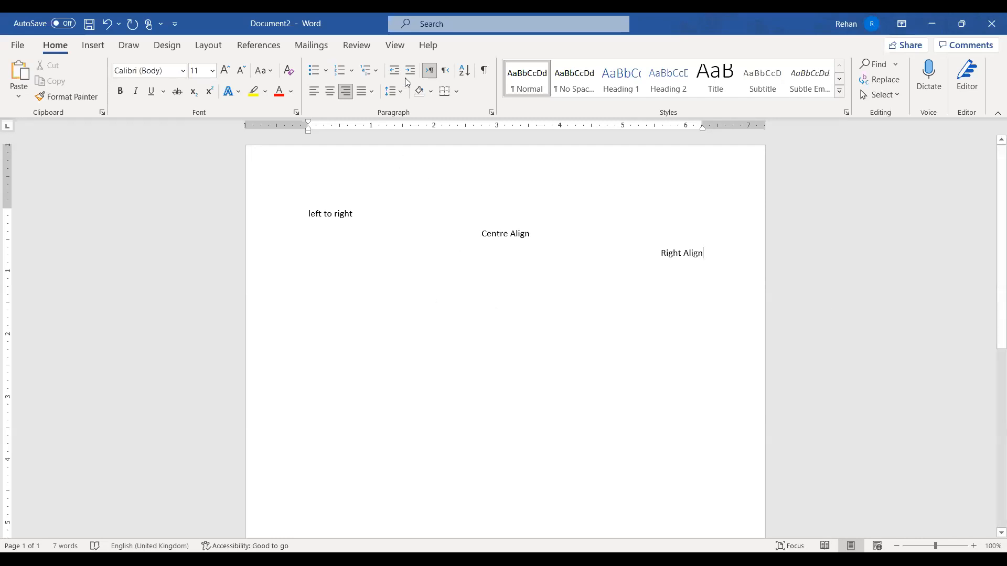
pyautogui.click(397, 47)
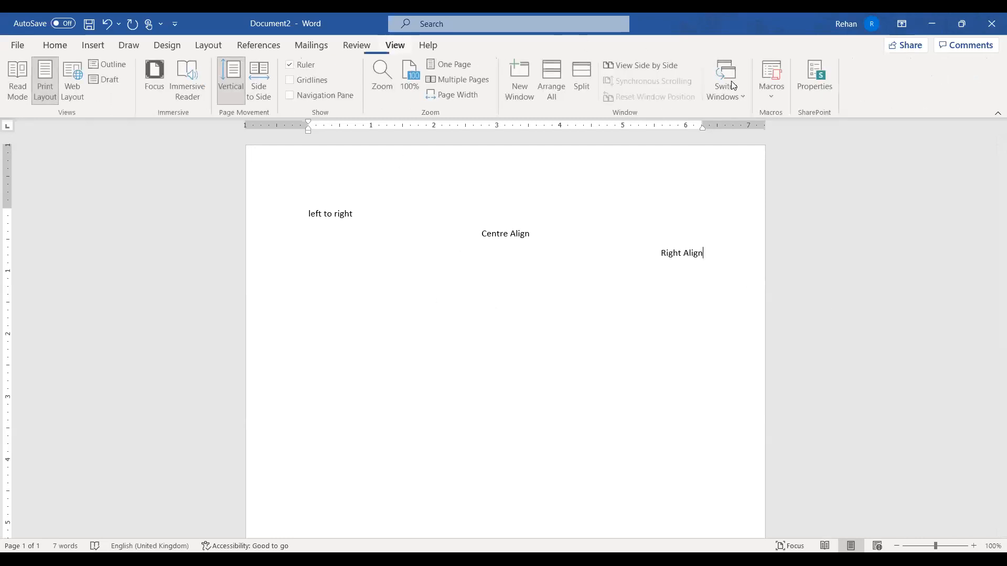
pyautogui.click(735, 104)
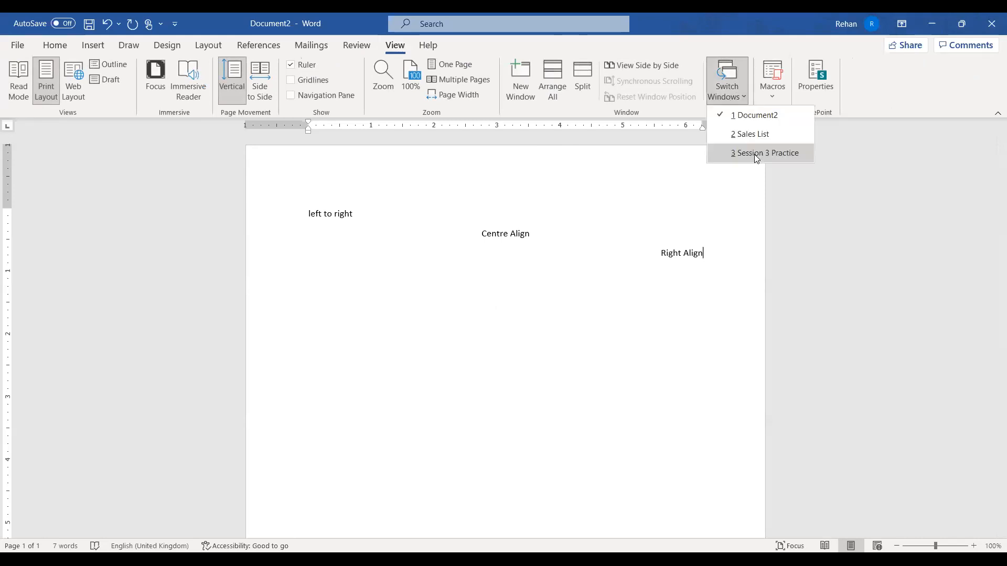
pyautogui.click(765, 153)
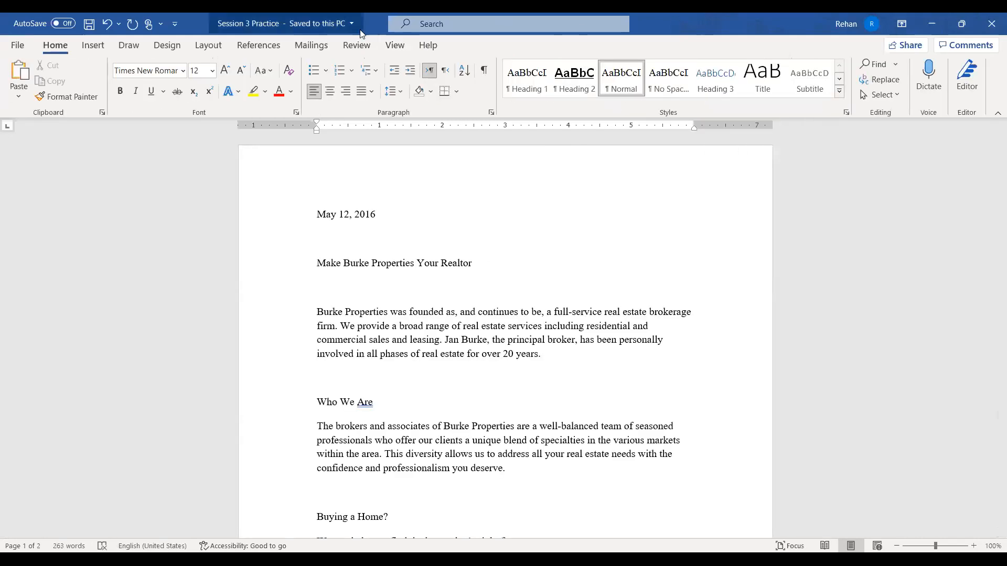
pyautogui.click(401, 49)
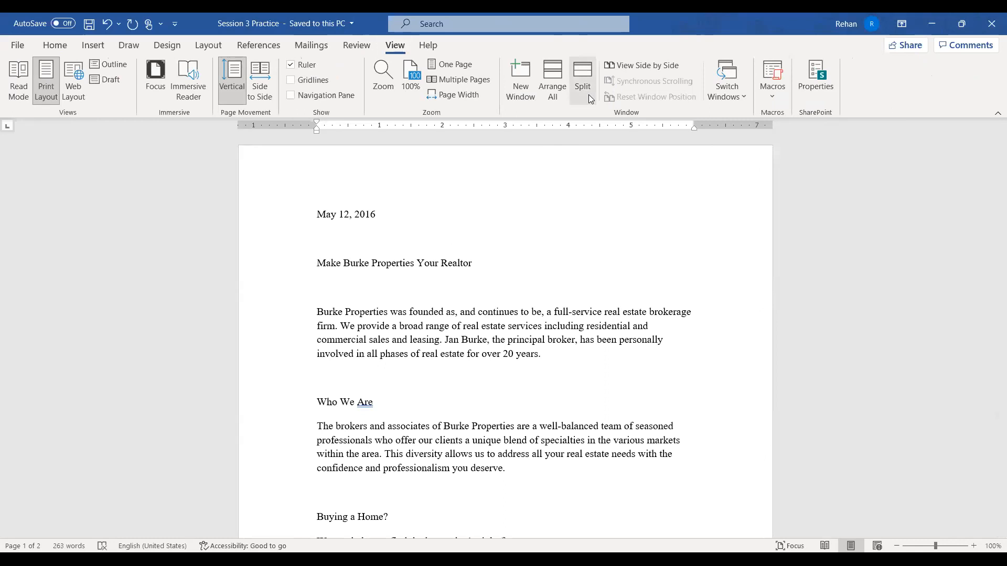
pyautogui.click(739, 100)
pyautogui.click(750, 117)
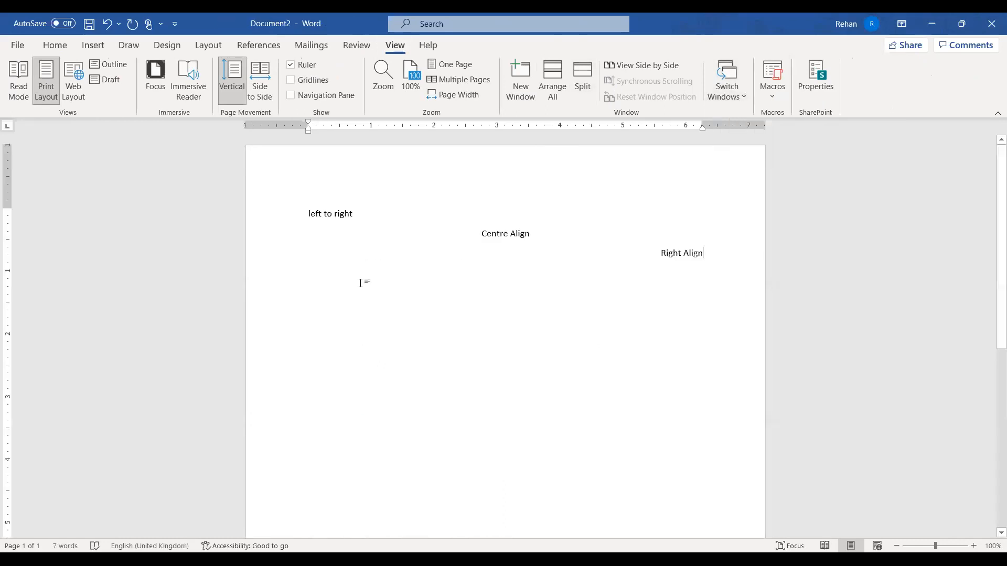
pyautogui.click(55, 45)
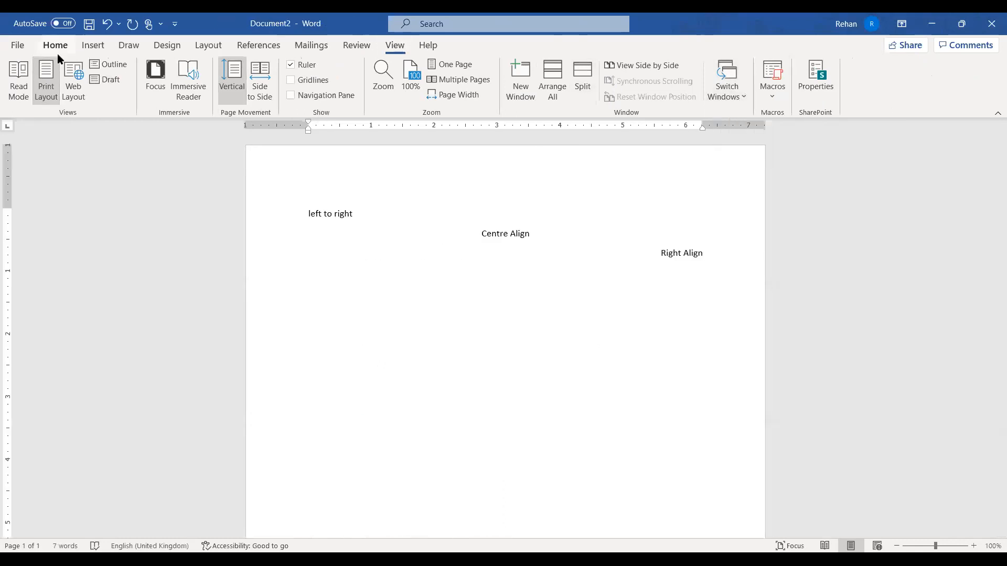
# Open 'Smith Flyer - Unformatted' from the File menu's Recent list
pyautogui.click(26, 52)
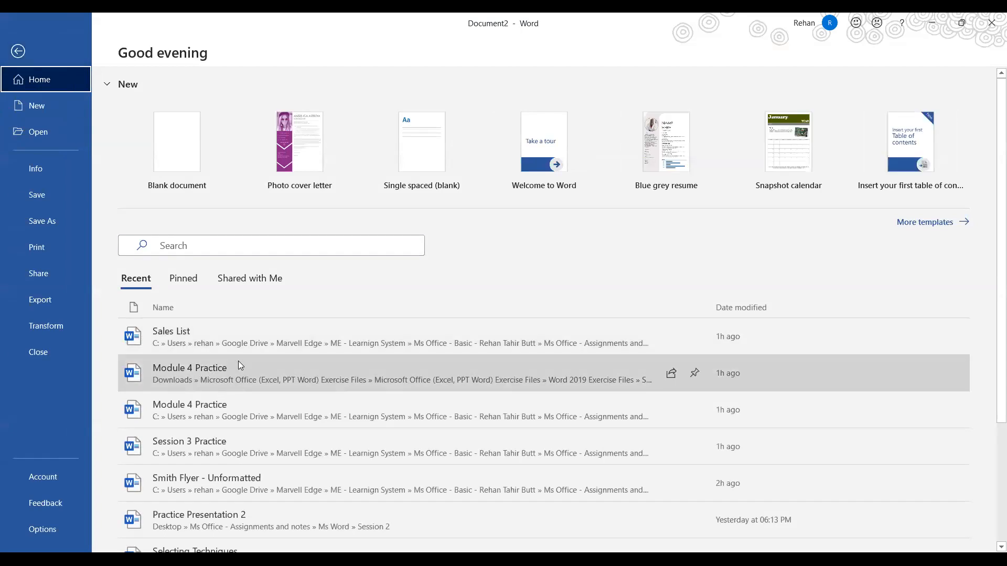
pyautogui.click(255, 476)
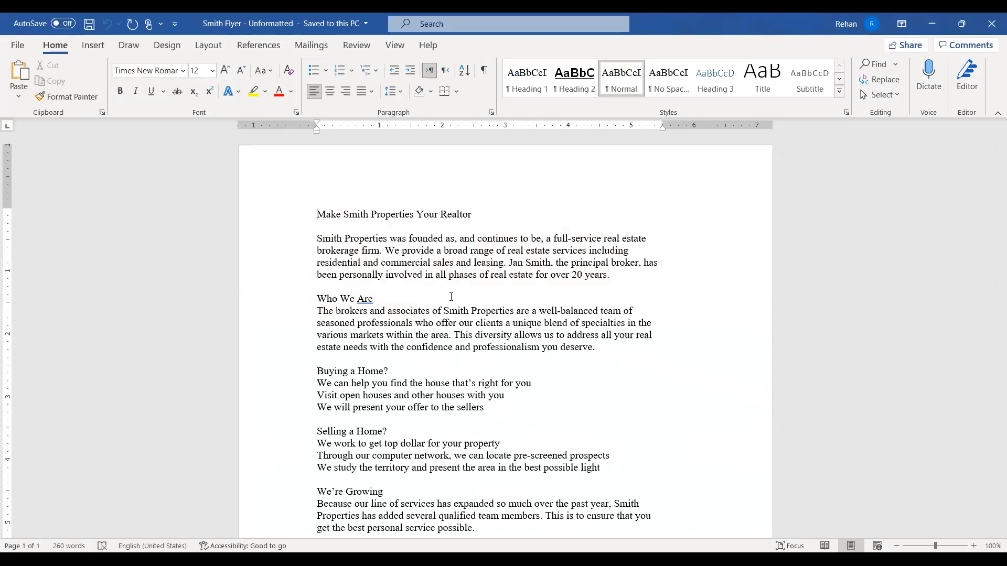
# Select the whole title line 'Make Smith Properties Your Realtor' from the left margin
pyautogui.scroll(-8, 452, 297)
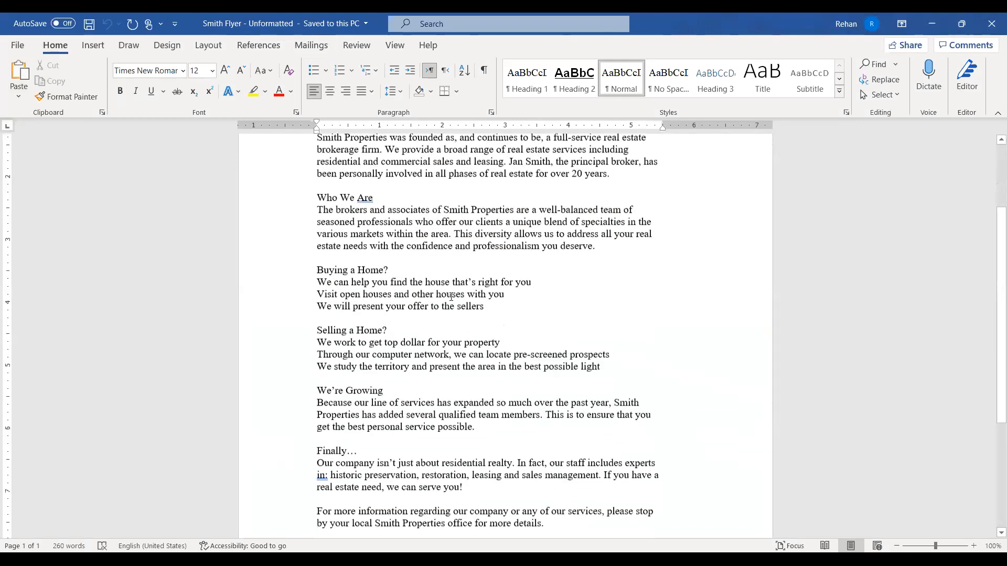
pyautogui.scroll(8, 452, 297)
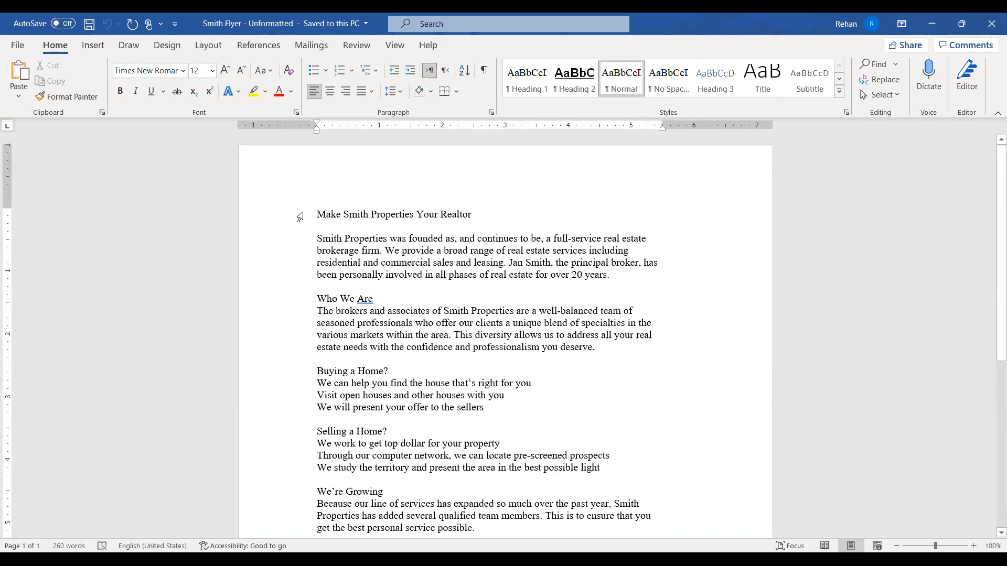
pyautogui.scroll(-6, 300, 217)
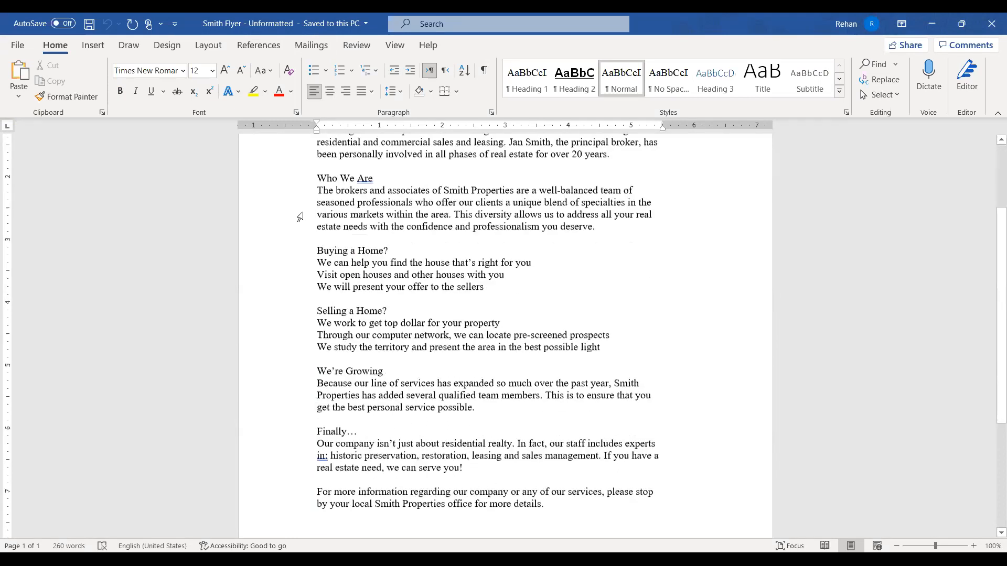
pyautogui.scroll(2, 300, 216)
pyautogui.scroll(1, 330, 204)
pyautogui.scroll(-1, 331, 205)
pyautogui.scroll(2, 288, 219)
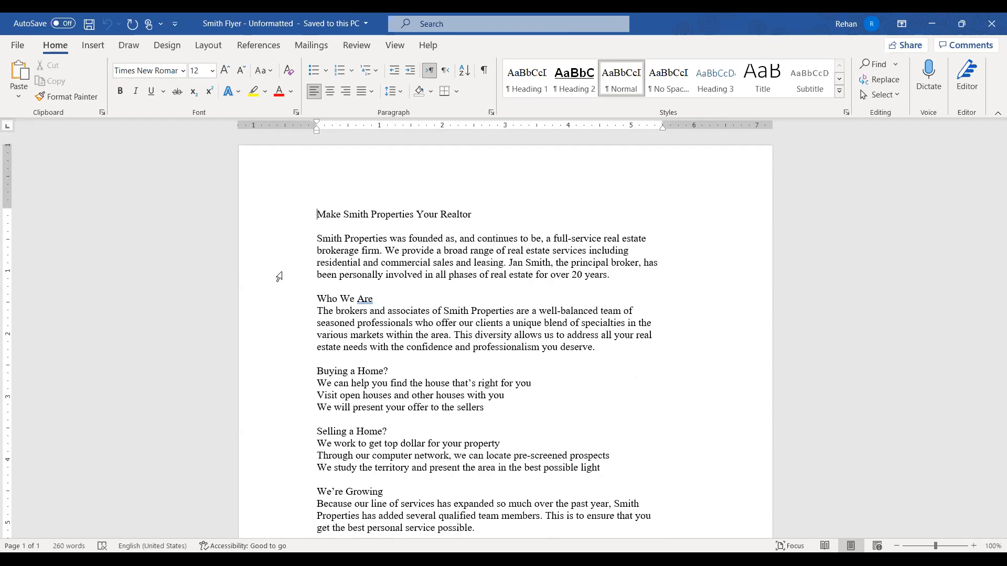
pyautogui.scroll(-2, 328, 204)
pyautogui.scroll(-8, 328, 204)
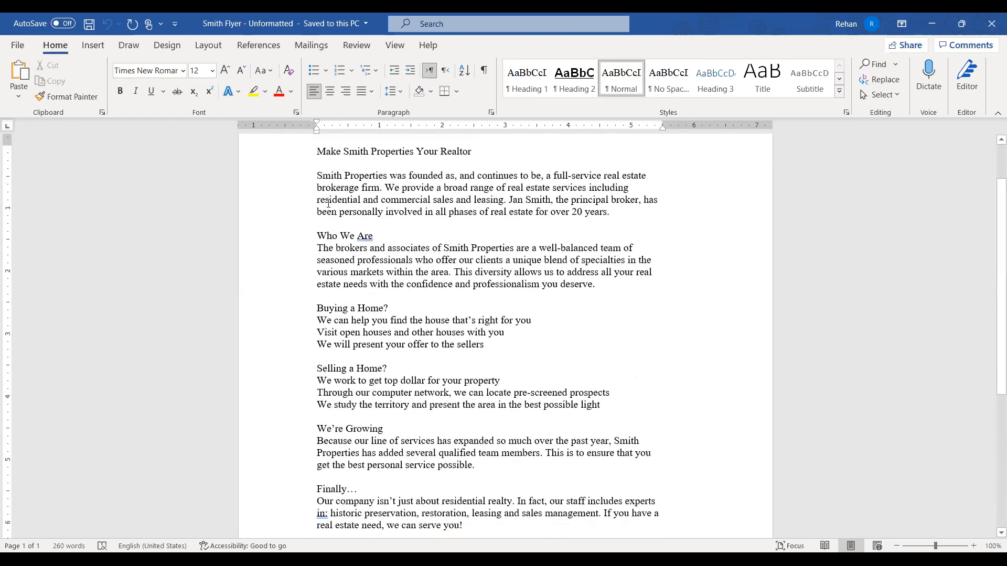
pyautogui.scroll(10, 321, 315)
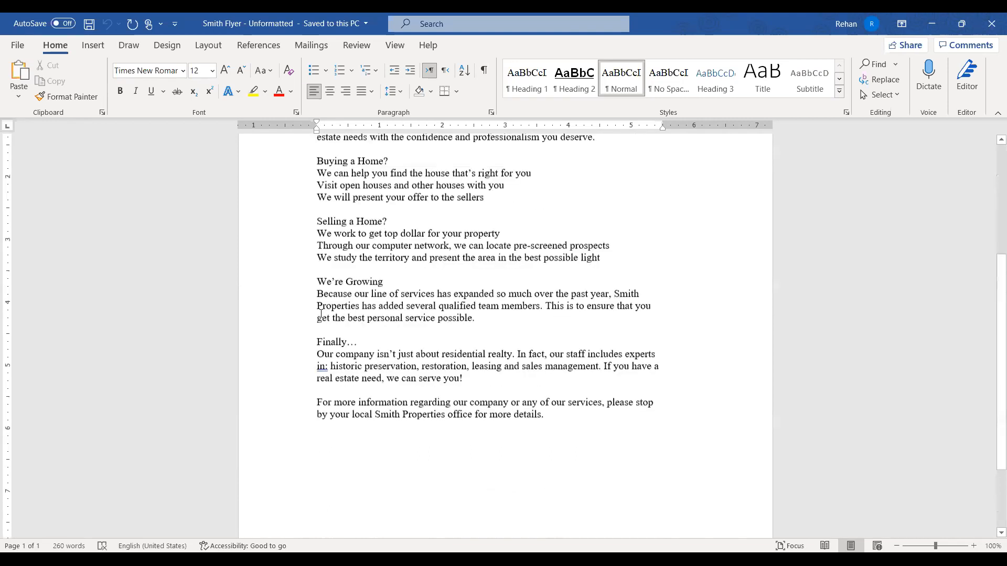
pyautogui.scroll(-5, 336, 226)
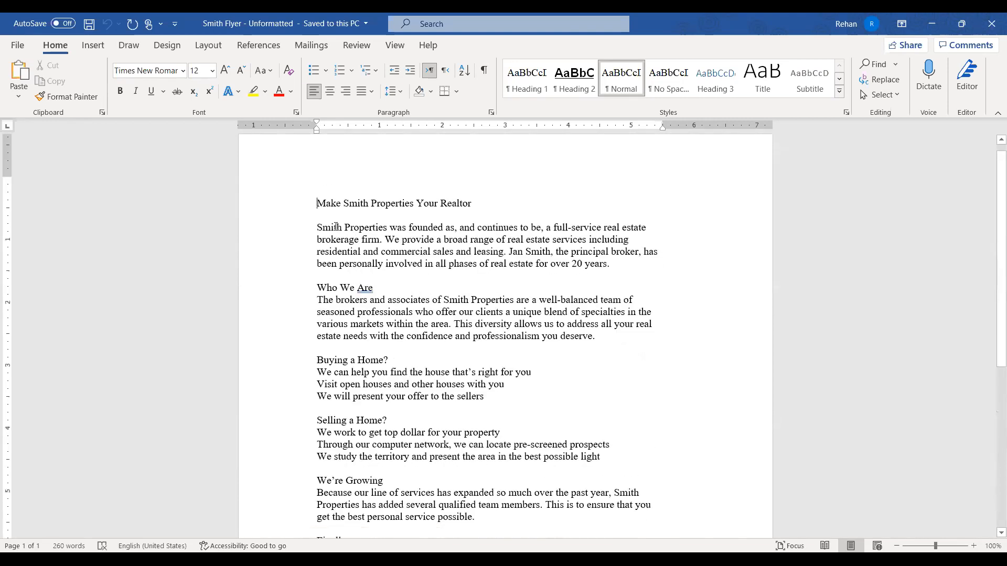
pyautogui.scroll(-5, 335, 227)
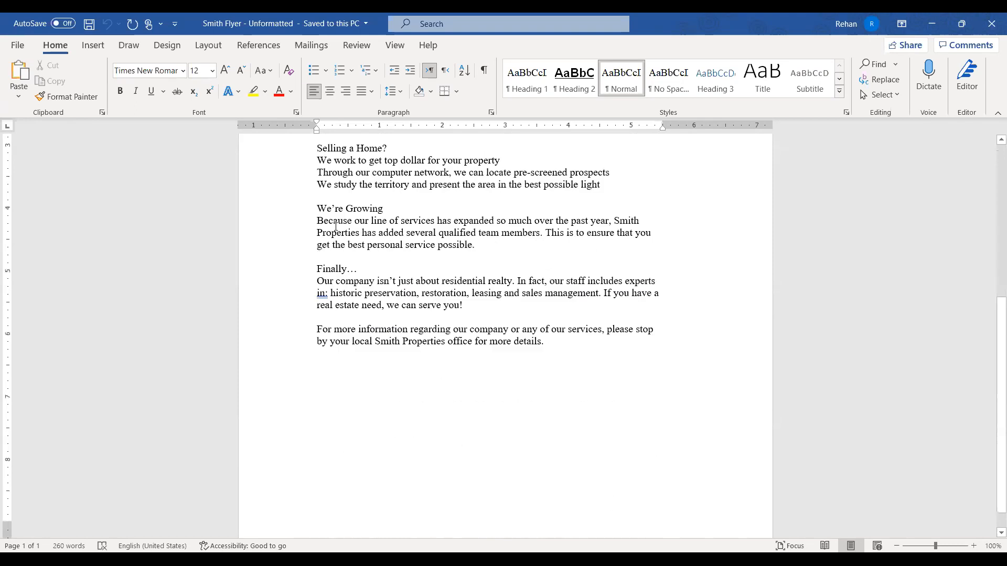
pyautogui.scroll(12, 335, 227)
pyautogui.scroll(-6, 335, 226)
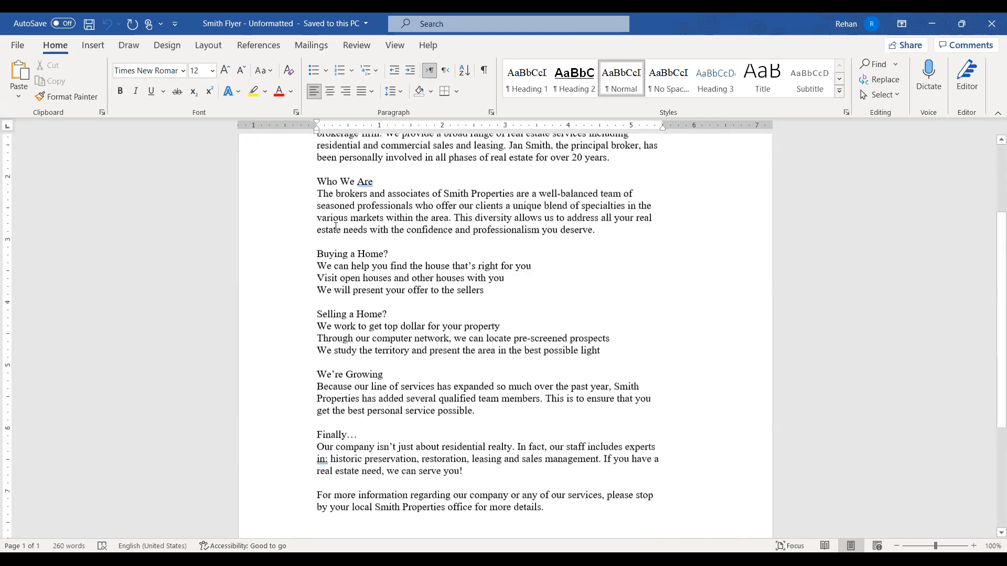
pyautogui.scroll(-6, 335, 226)
pyautogui.scroll(10, 403, 300)
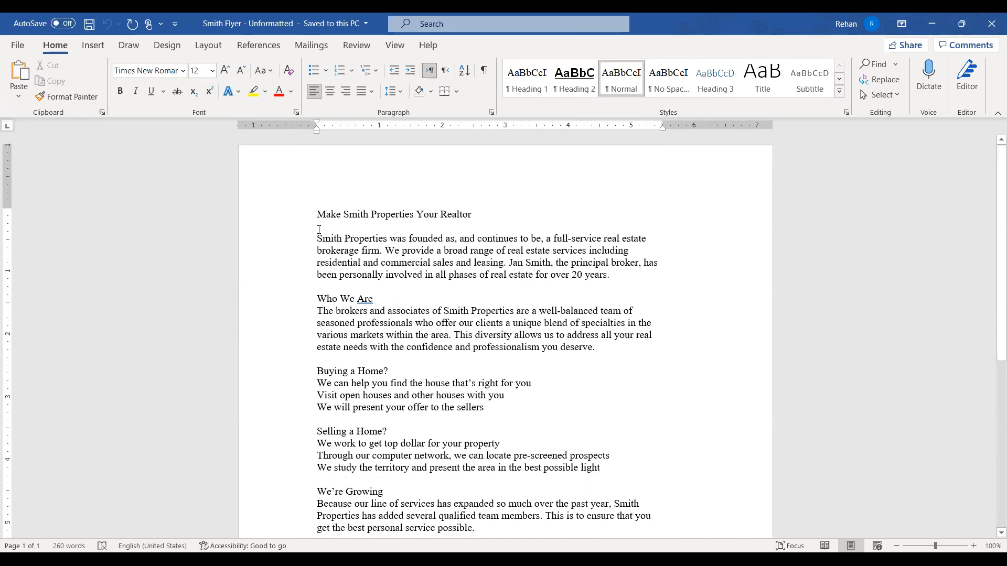
pyautogui.click(259, 215)
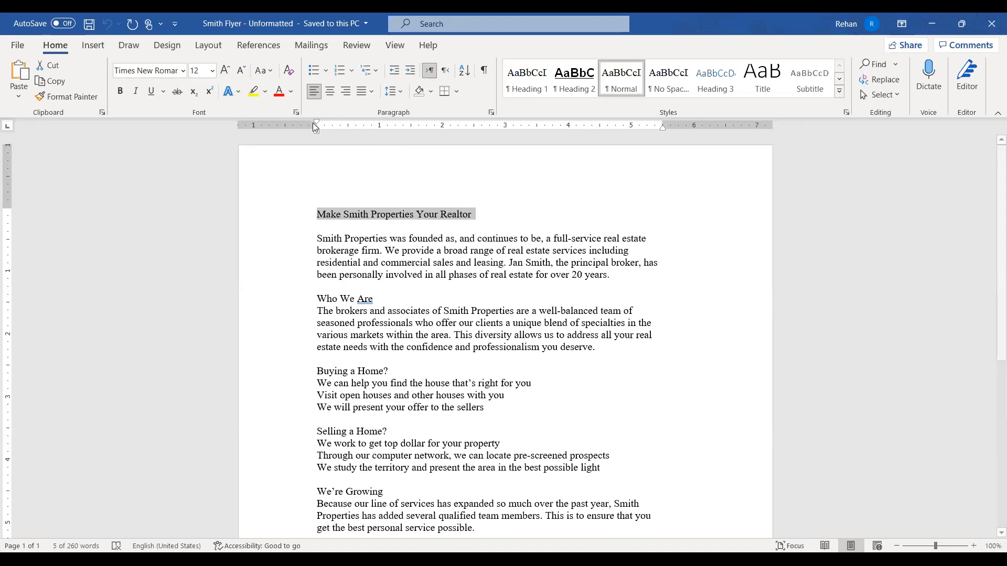
# Centre the title line 'Make Smith Properties Your Realtor' on the page
pyautogui.click(444, 311)
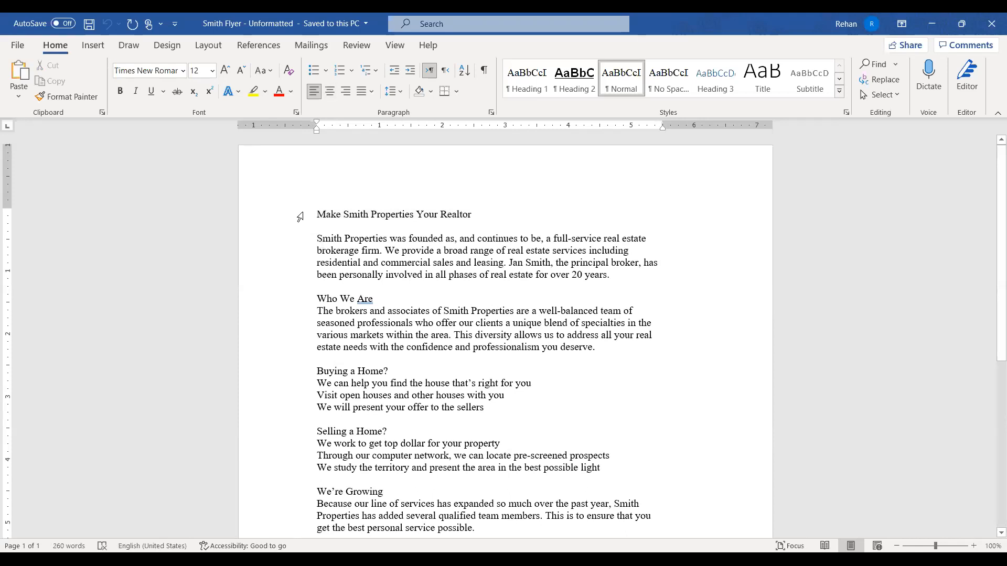
pyautogui.moveTo(316, 215); pyautogui.dragTo(284, 200)
pyautogui.click(476, 215)
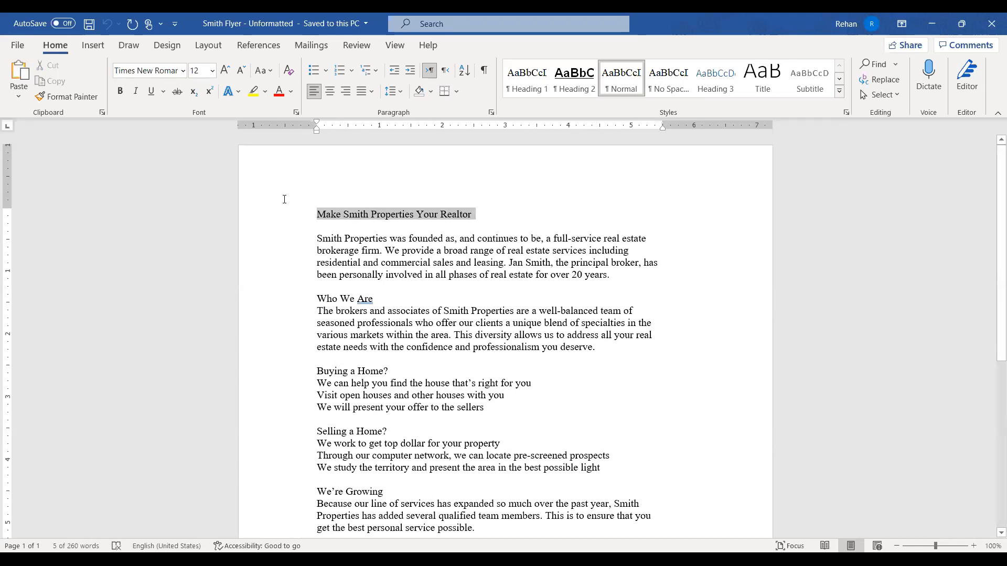
pyautogui.click(508, 347)
pyautogui.moveTo(482, 213); pyautogui.dragTo(223, 188)
pyautogui.click(331, 92)
# Make the title bold and grow its font twice to 16 pt
pyautogui.click(527, 322)
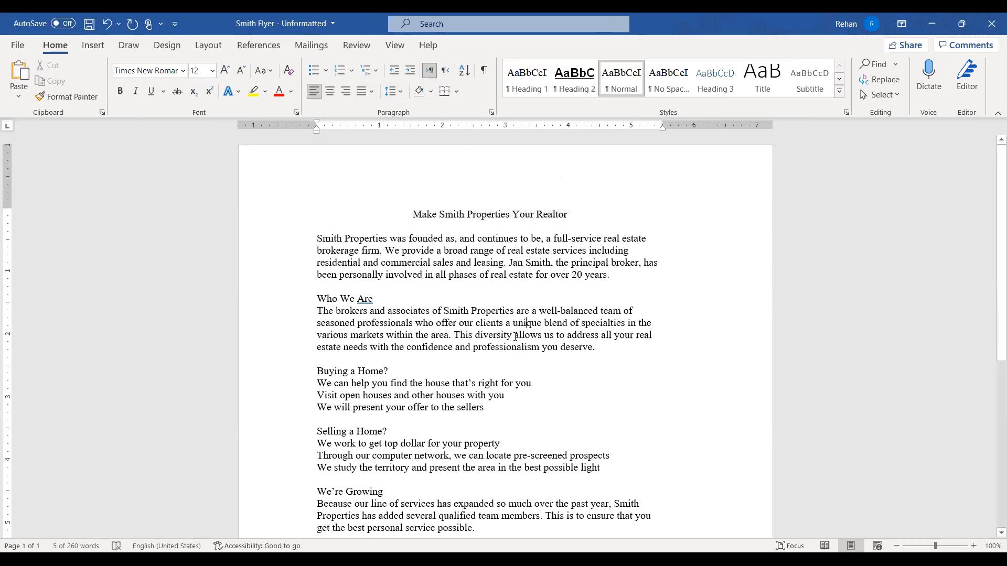
pyautogui.scroll(-1, 517, 309)
pyautogui.scroll(1, 517, 310)
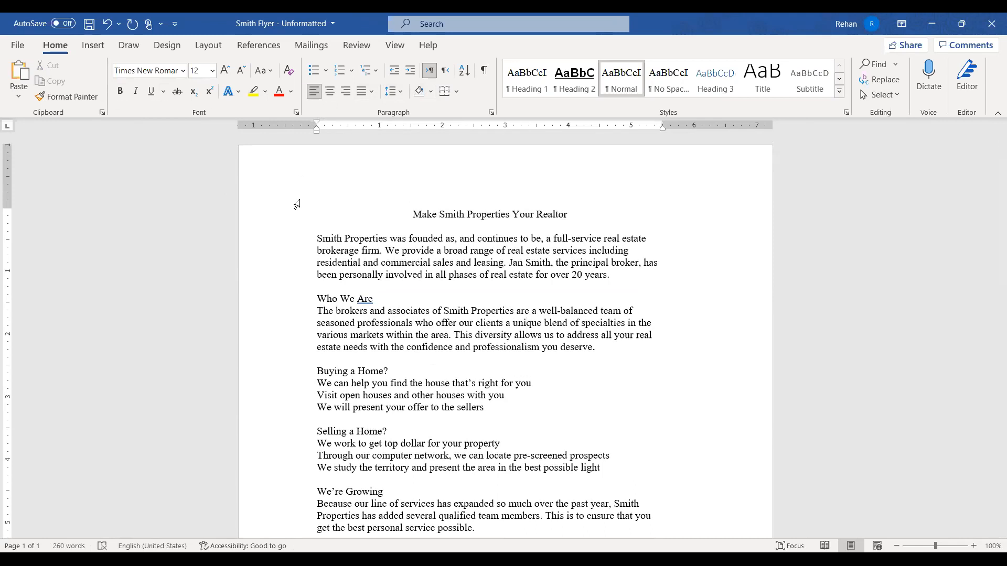
pyautogui.click(283, 212)
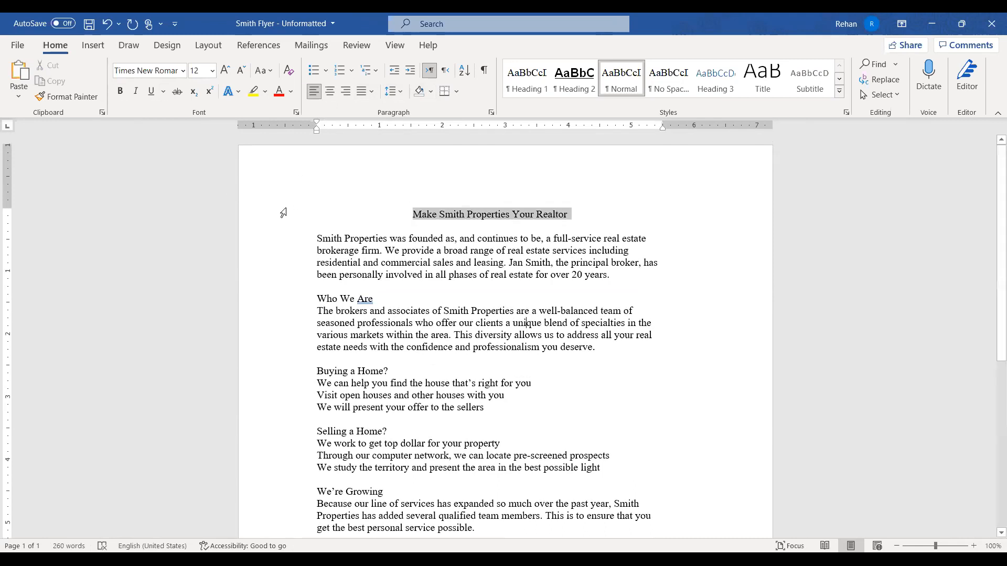
pyautogui.click(121, 93)
pyautogui.click(228, 74)
pyautogui.click(227, 74)
pyautogui.click(436, 215)
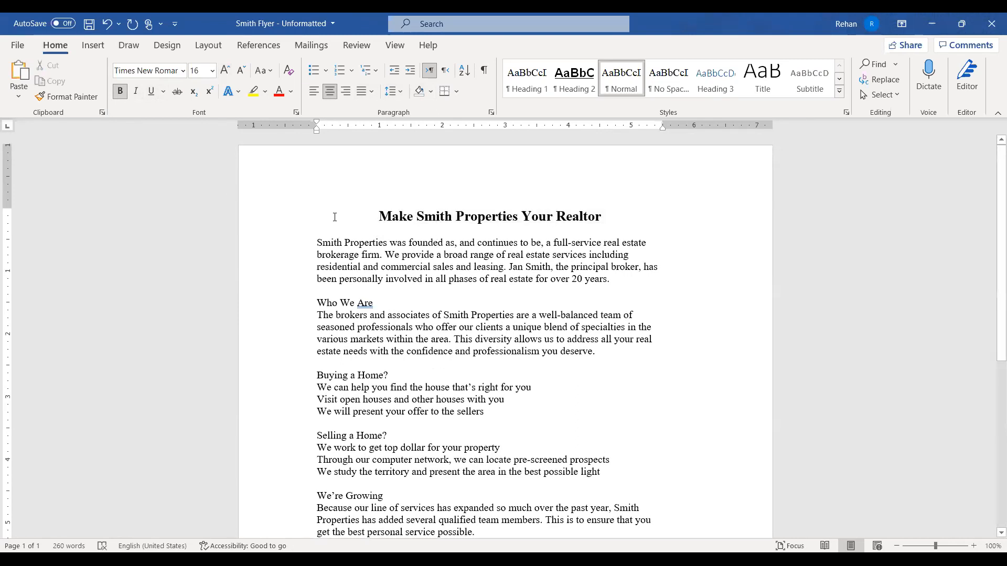
pyautogui.click(283, 224)
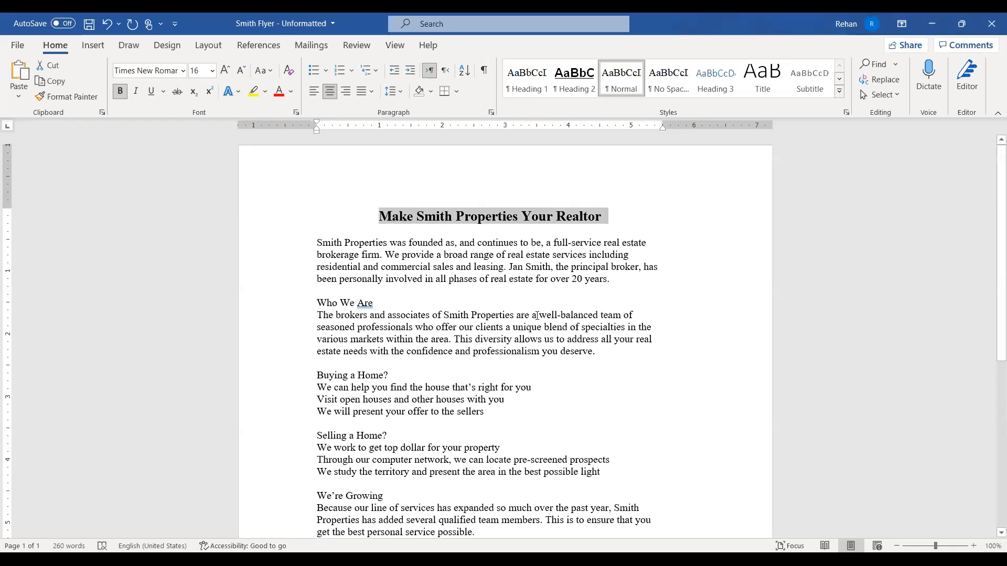
pyautogui.scroll(-1, 329, 269)
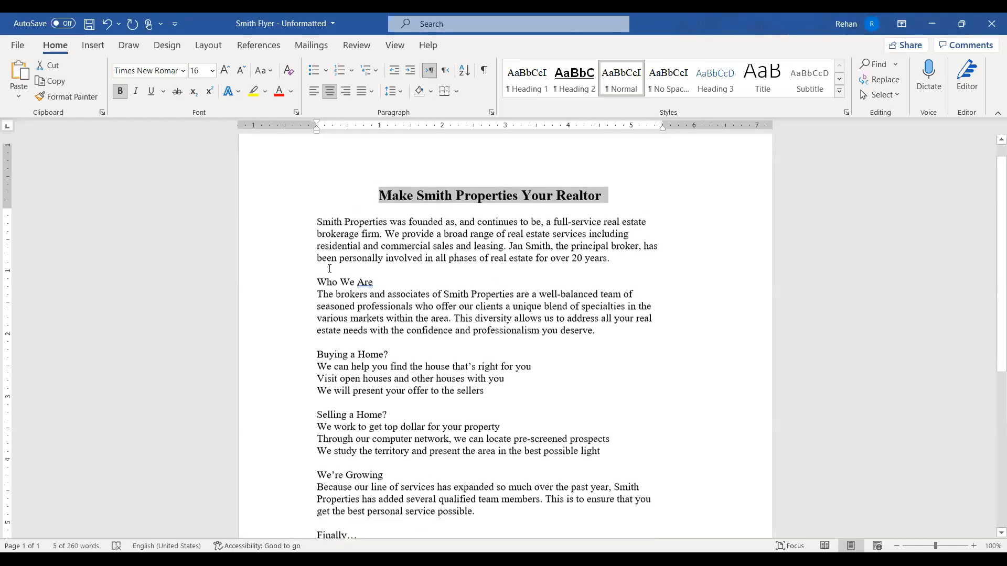
pyautogui.scroll(1, 289, 244)
# Select and deselect the opening body paragraphs while reviewing the flyer
pyautogui.moveTo(291, 244); pyautogui.dragTo(313, 262)
pyautogui.click(479, 292)
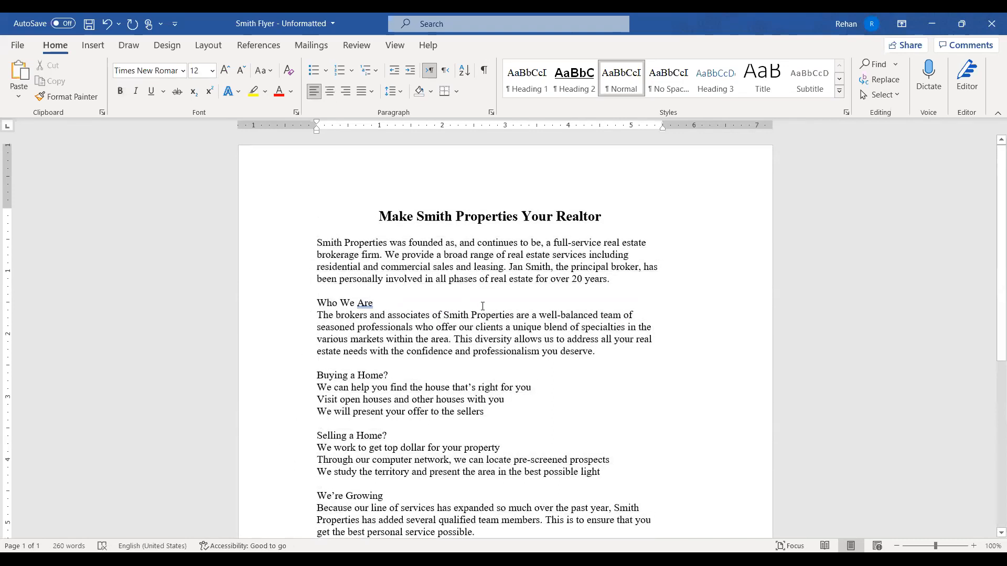
pyautogui.scroll(-1, 482, 305)
pyautogui.scroll(1, 478, 305)
pyautogui.scroll(-1, 474, 304)
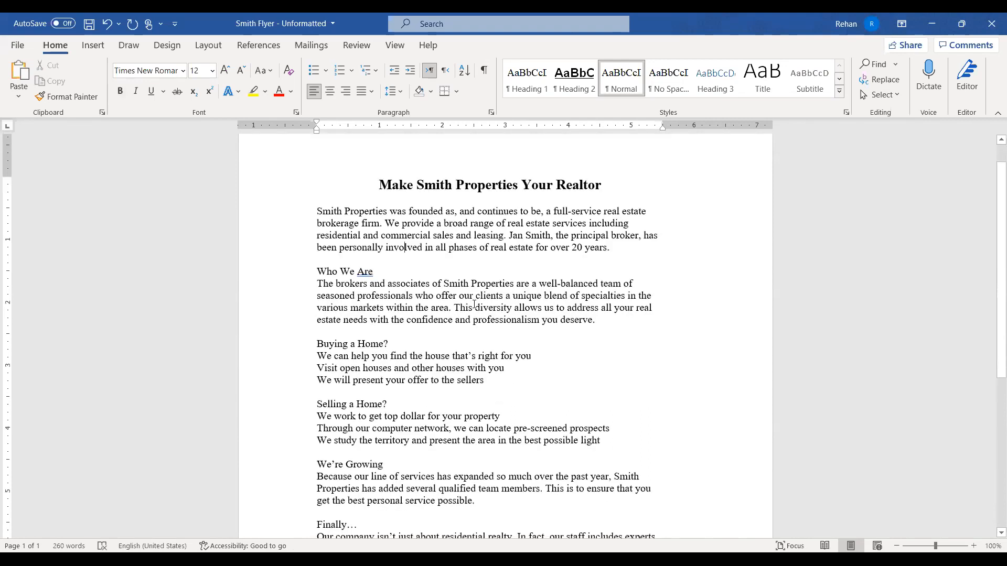
pyautogui.scroll(-2, 474, 304)
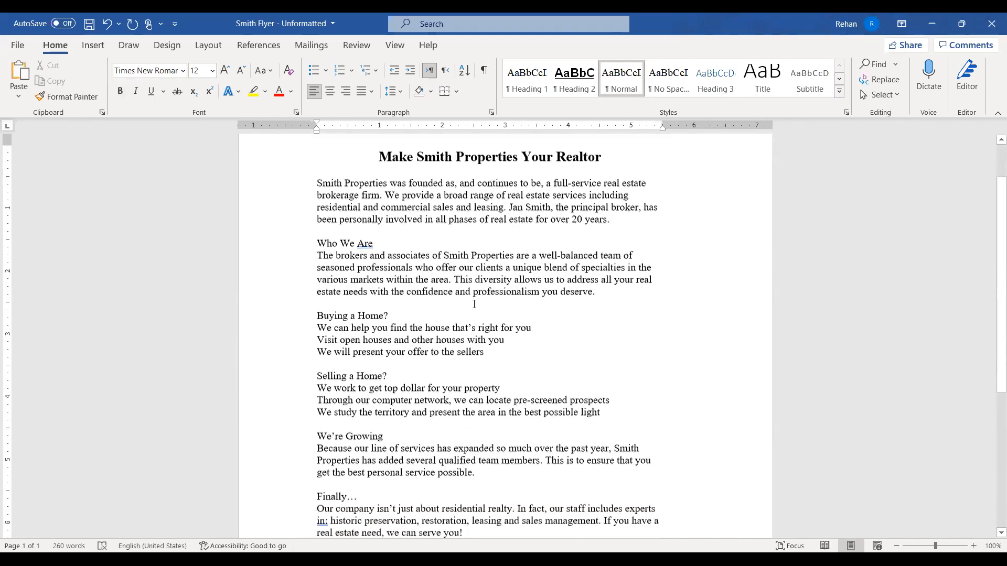
pyautogui.scroll(3, 497, 255)
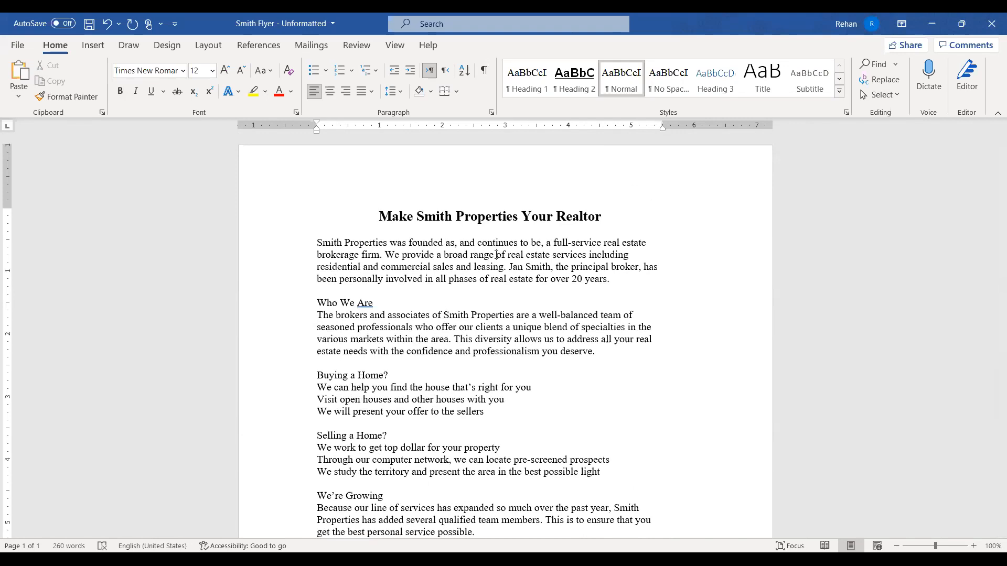
pyautogui.scroll(-8, 496, 256)
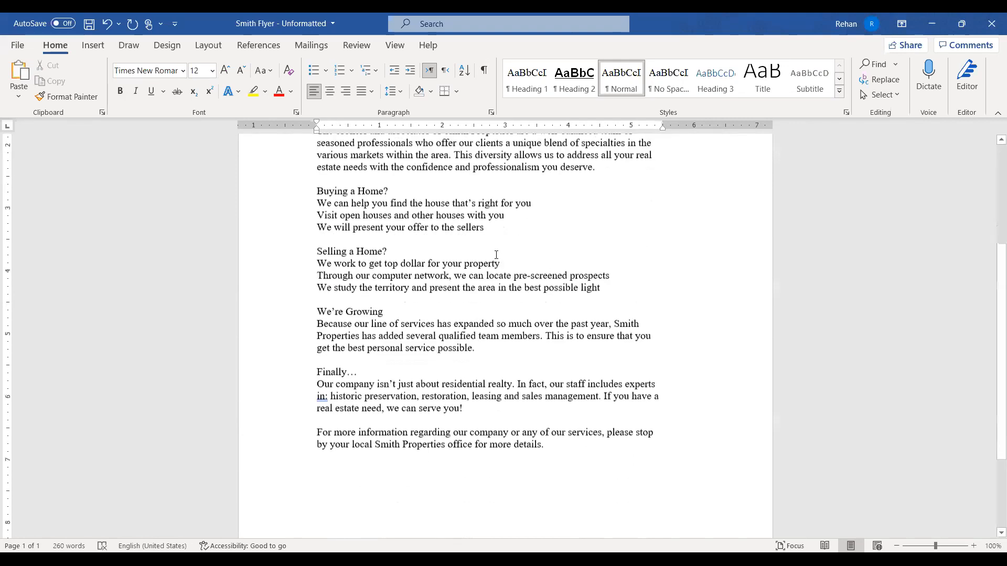
pyautogui.scroll(5, 496, 255)
pyautogui.scroll(3, 496, 256)
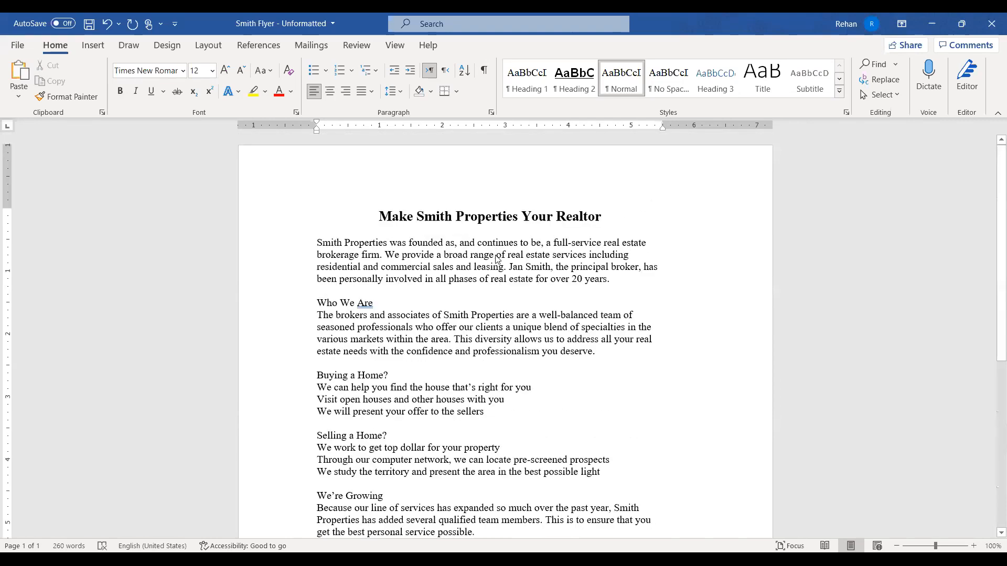
# Select the whole flyer with Ctrl+A and apply Align Right, title included
pyautogui.hotkey('ctrl', 'a')
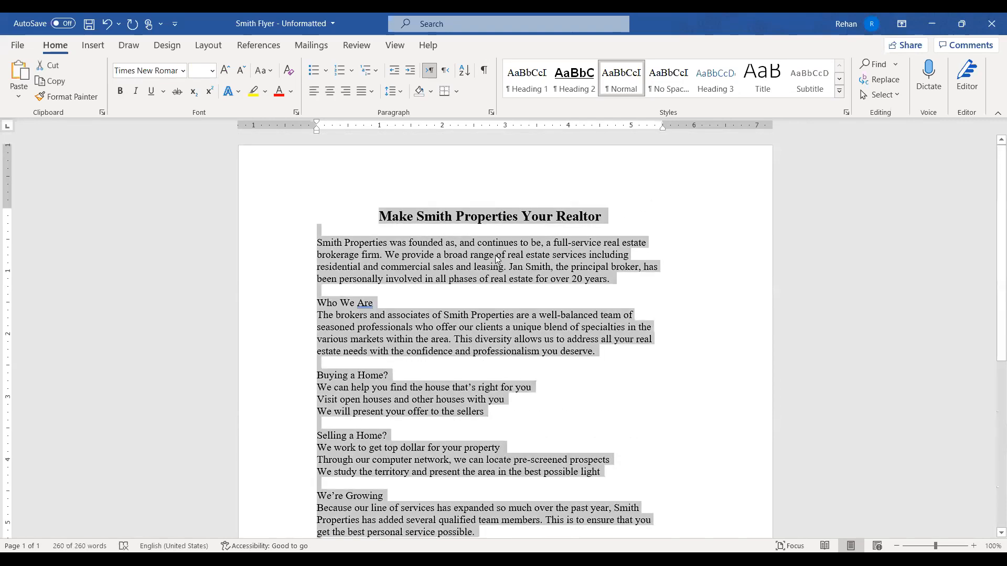
pyautogui.scroll(-3, 495, 255)
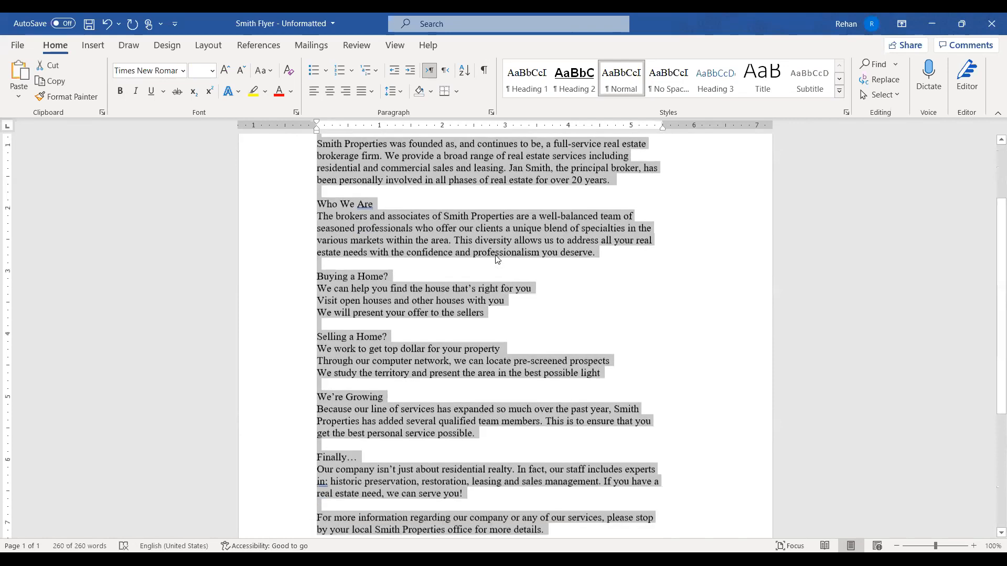
pyautogui.scroll(2, 422, 155)
pyautogui.scroll(1, 422, 154)
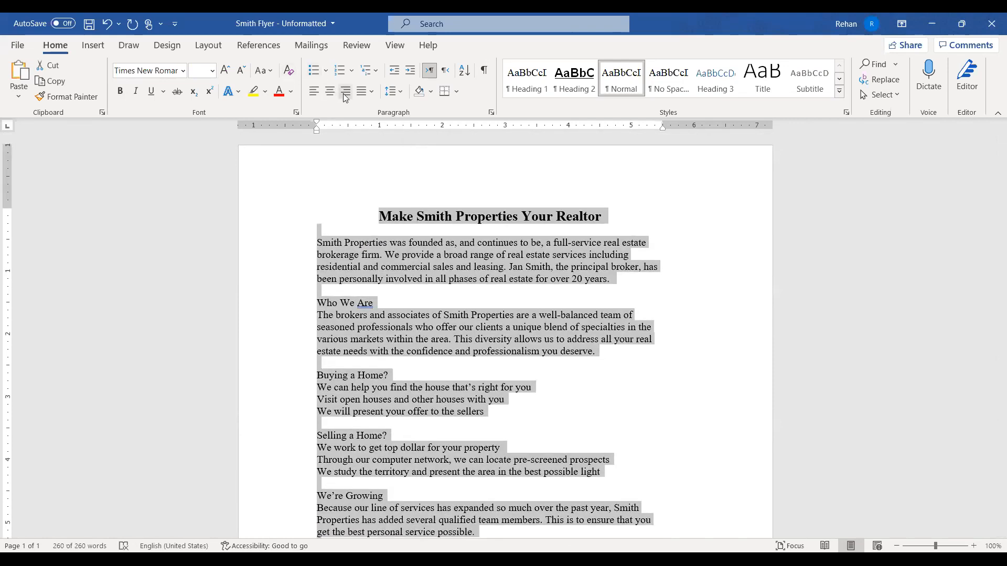
pyautogui.click(345, 92)
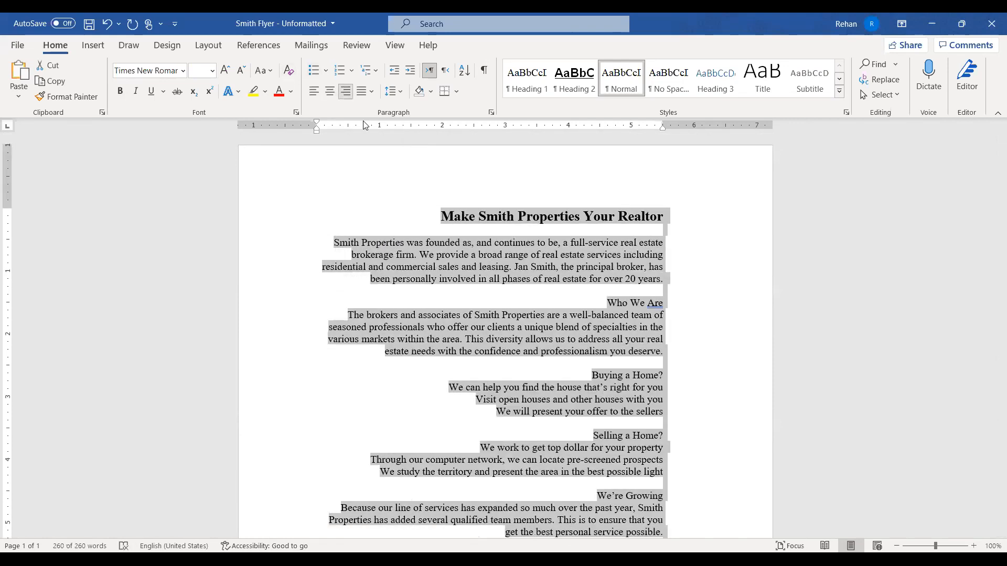
pyautogui.click(570, 292)
pyautogui.scroll(-5, 570, 291)
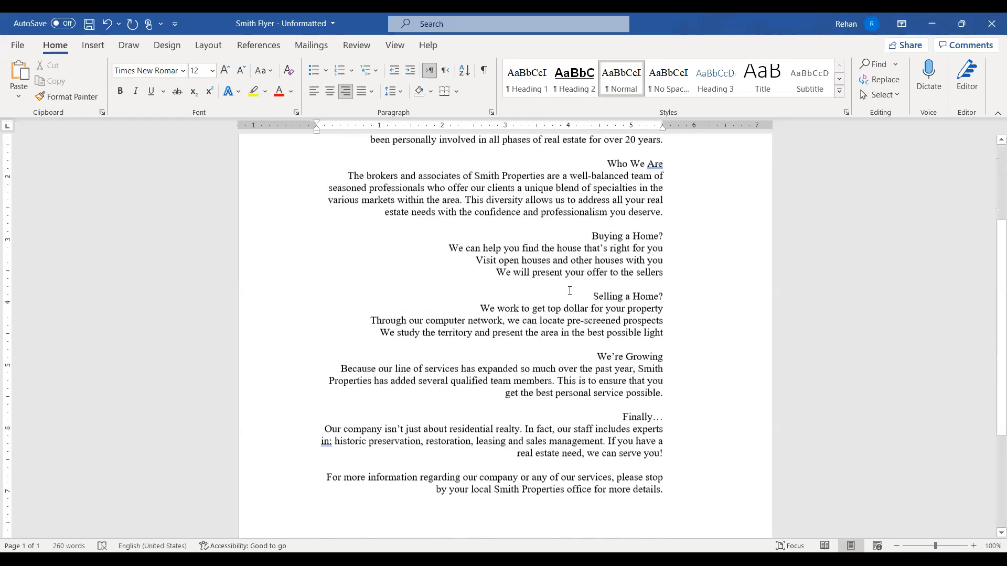
pyautogui.scroll(3, 572, 291)
pyautogui.scroll(4, 570, 290)
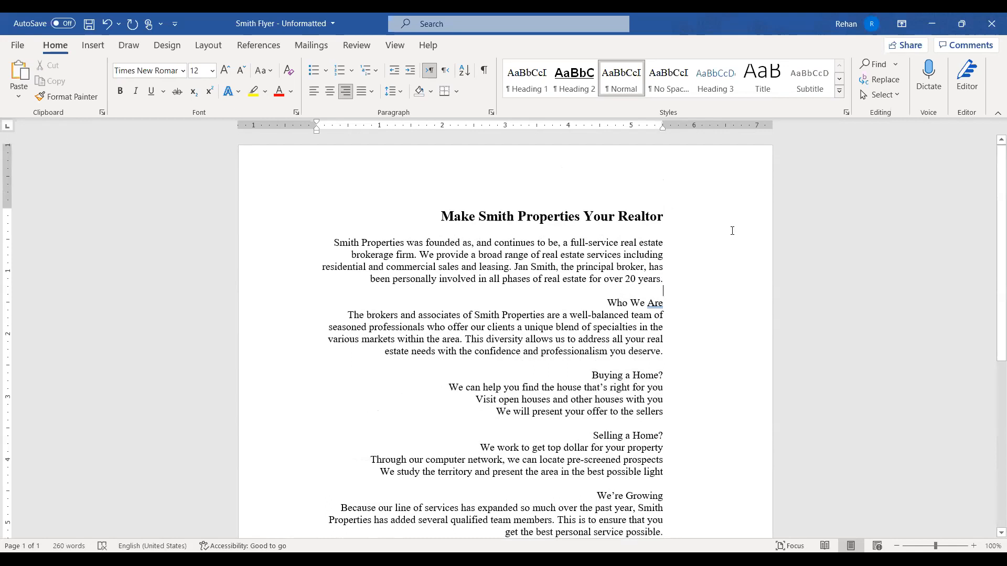
pyautogui.scroll(-4, 732, 231)
pyautogui.scroll(1, 693, 235)
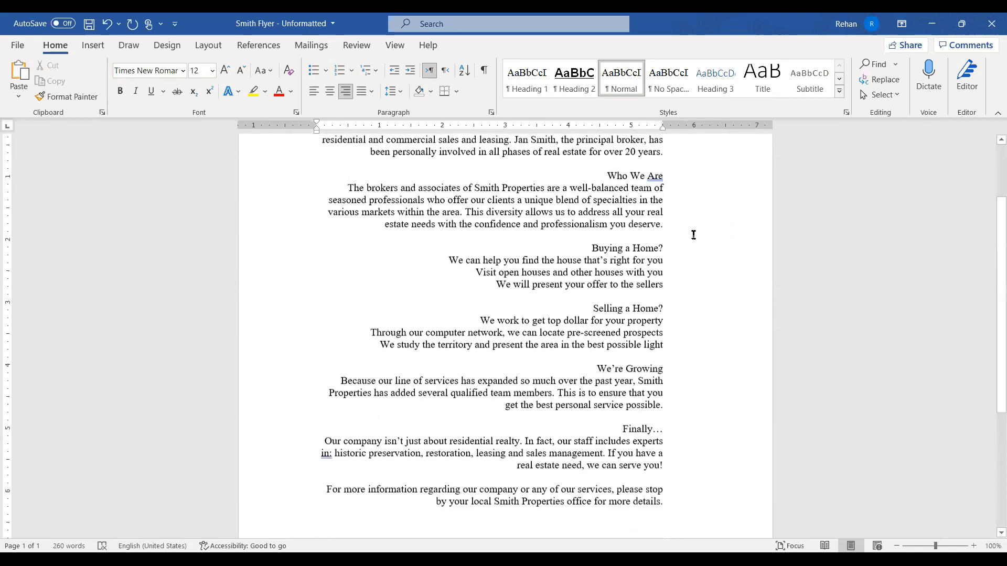
pyautogui.scroll(3, 682, 233)
pyautogui.scroll(-1, 666, 231)
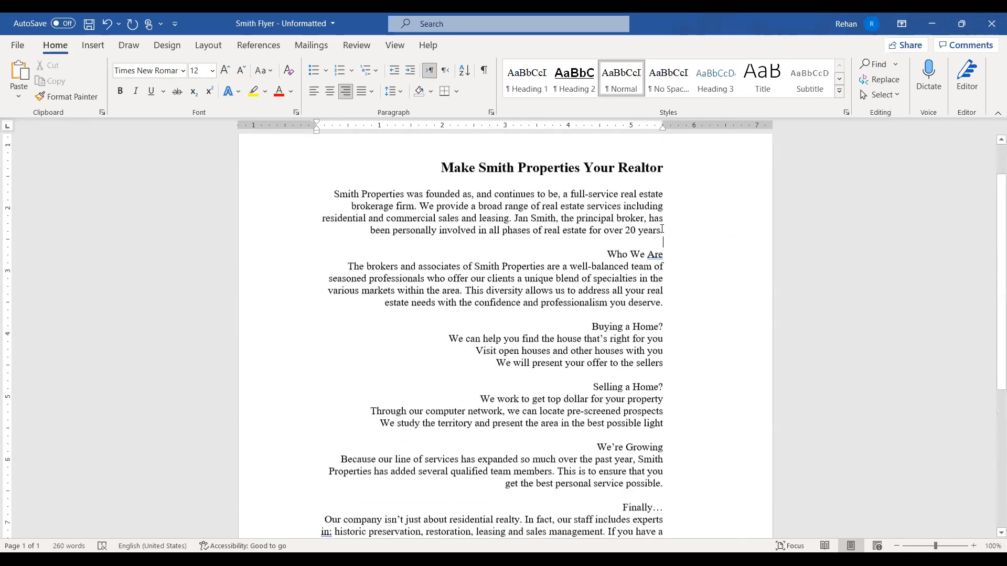
pyautogui.scroll(-2, 662, 228)
pyautogui.scroll(3, 662, 229)
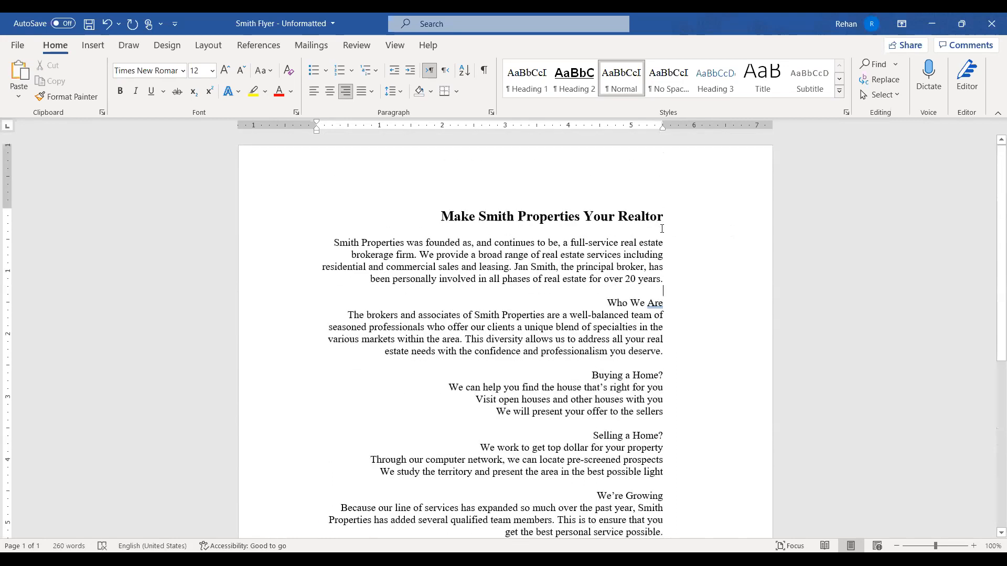
pyautogui.scroll(-3, 662, 229)
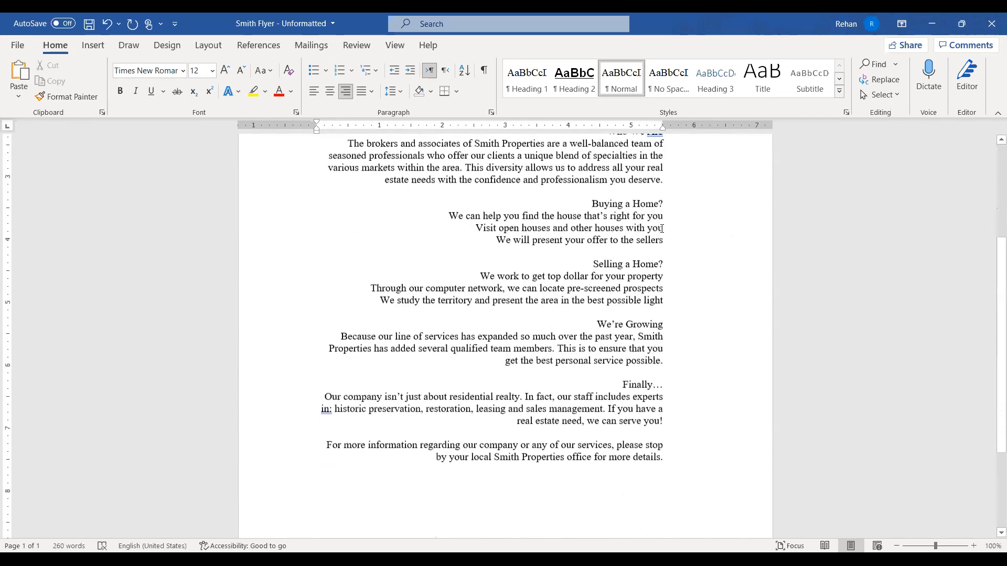
pyautogui.scroll(4, 662, 229)
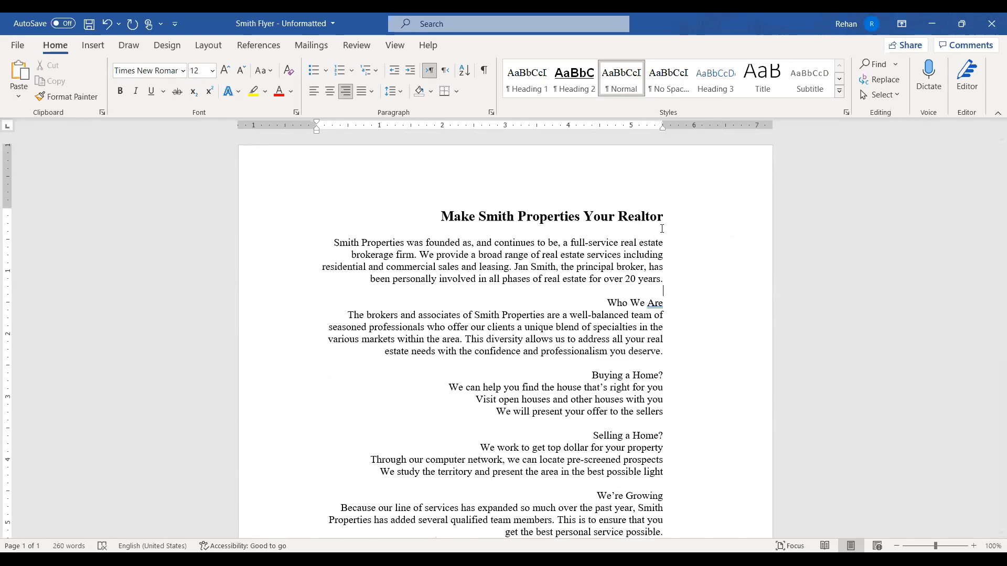
# Select the whole flyer and centre it
pyautogui.hotkey('ctrl', 'a')
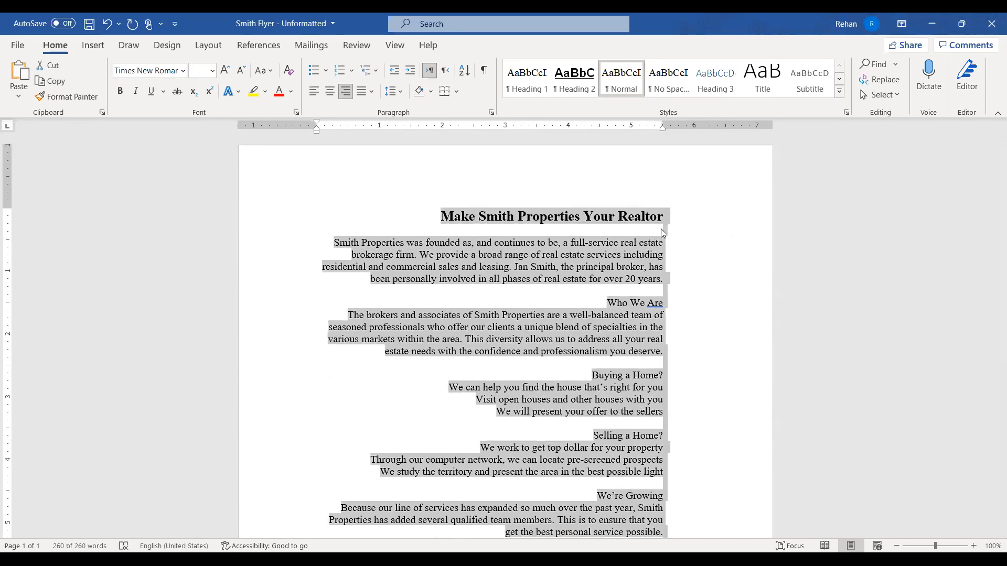
pyautogui.click(331, 94)
pyautogui.click(624, 290)
pyautogui.scroll(-6, 618, 288)
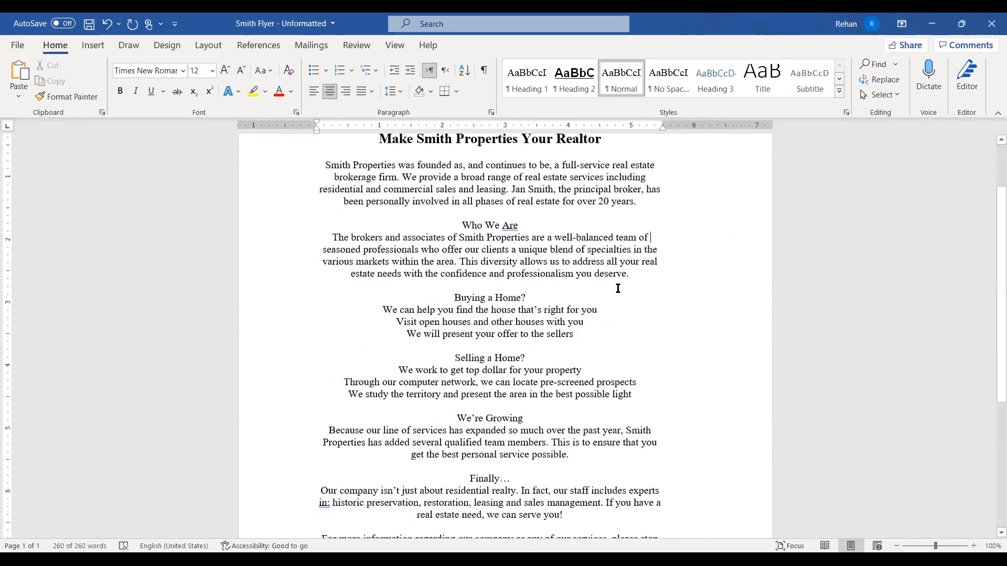
pyautogui.scroll(6, 618, 288)
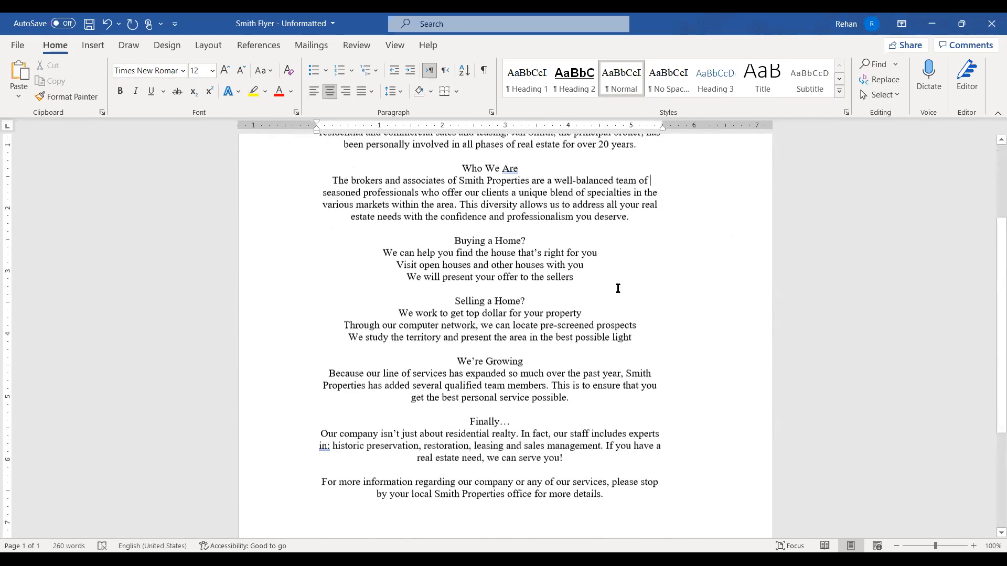
# Select the whole flyer again and left-align it
pyautogui.hotkey('ctrl', 'a')
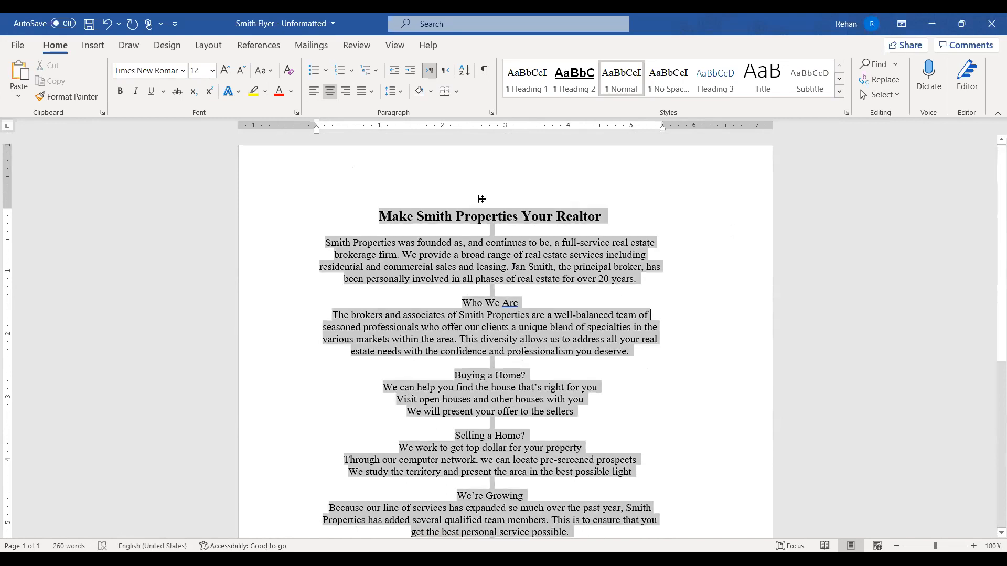
pyautogui.click(315, 92)
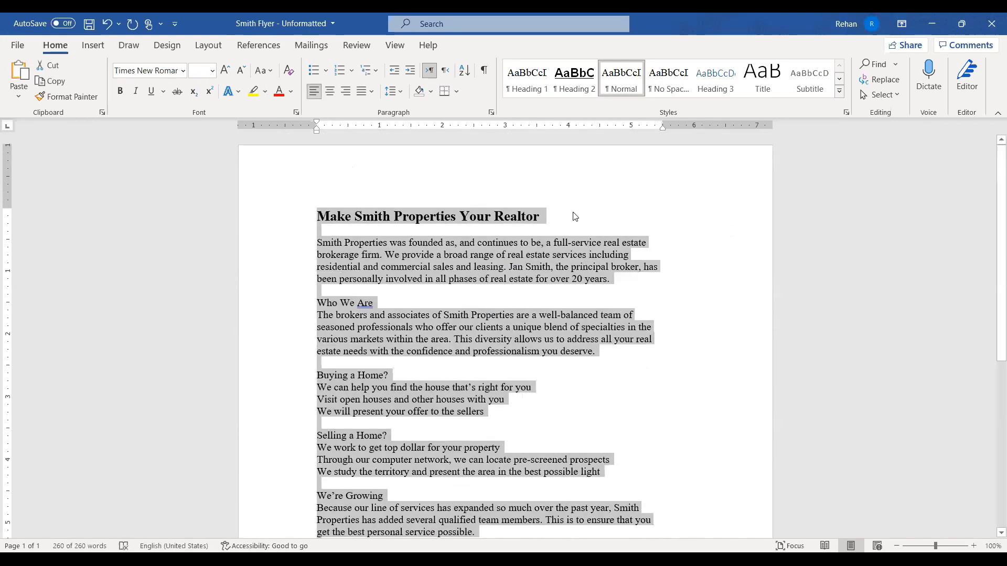
pyautogui.click(572, 218)
pyautogui.hotkey('ctrl', 'End')
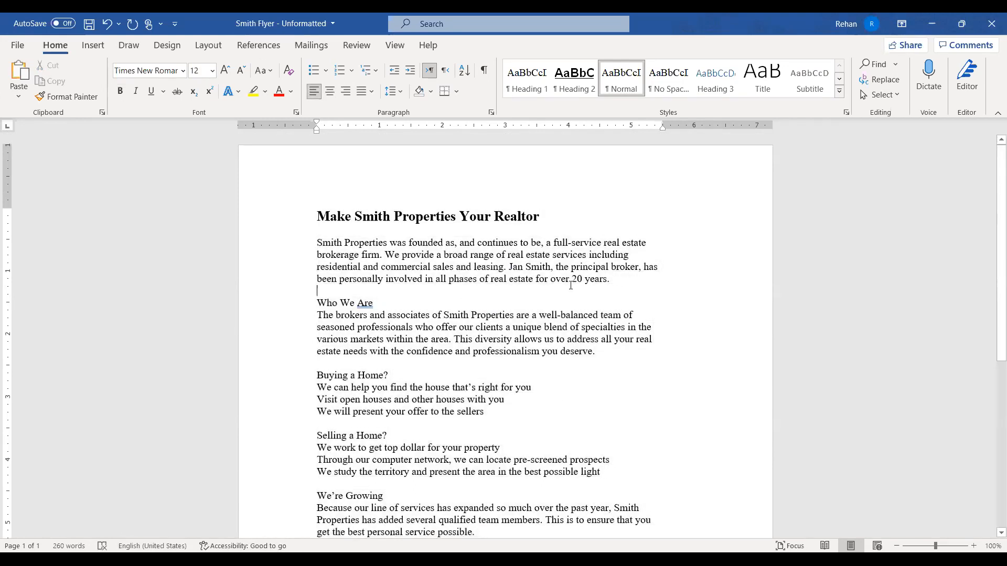
pyautogui.scroll(-1, 571, 285)
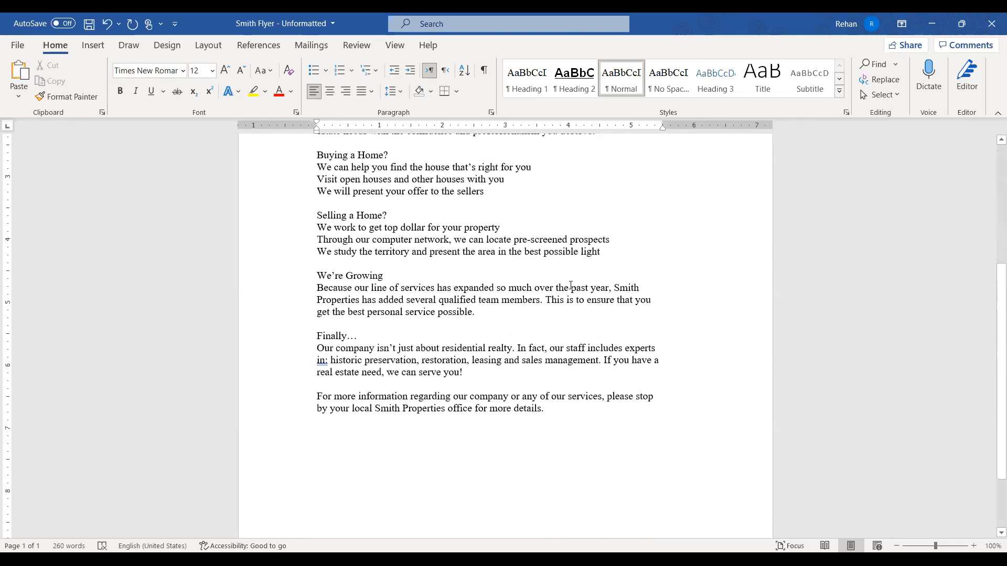
pyautogui.scroll(8, 571, 285)
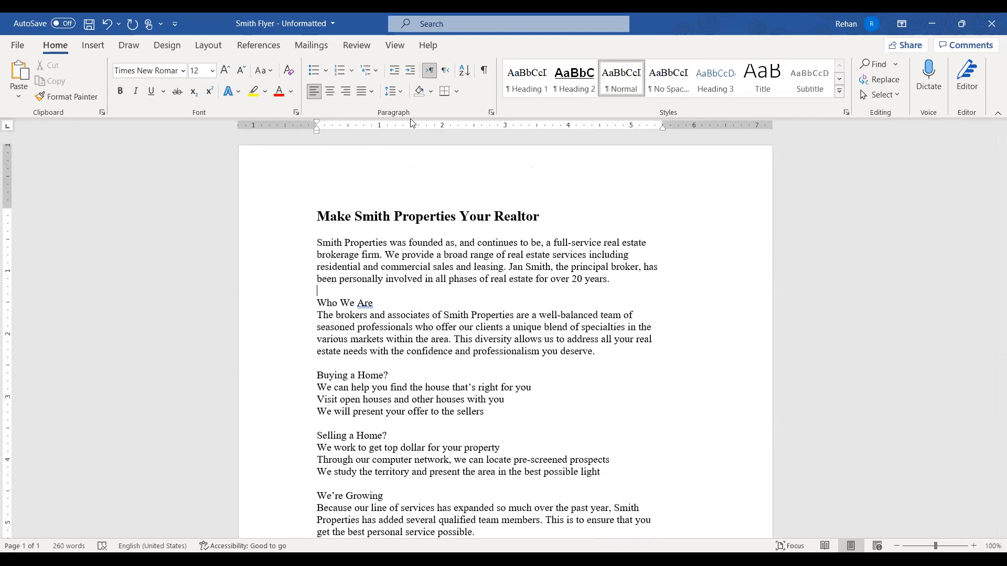
pyautogui.scroll(-7, 478, 288)
pyautogui.scroll(6, 478, 287)
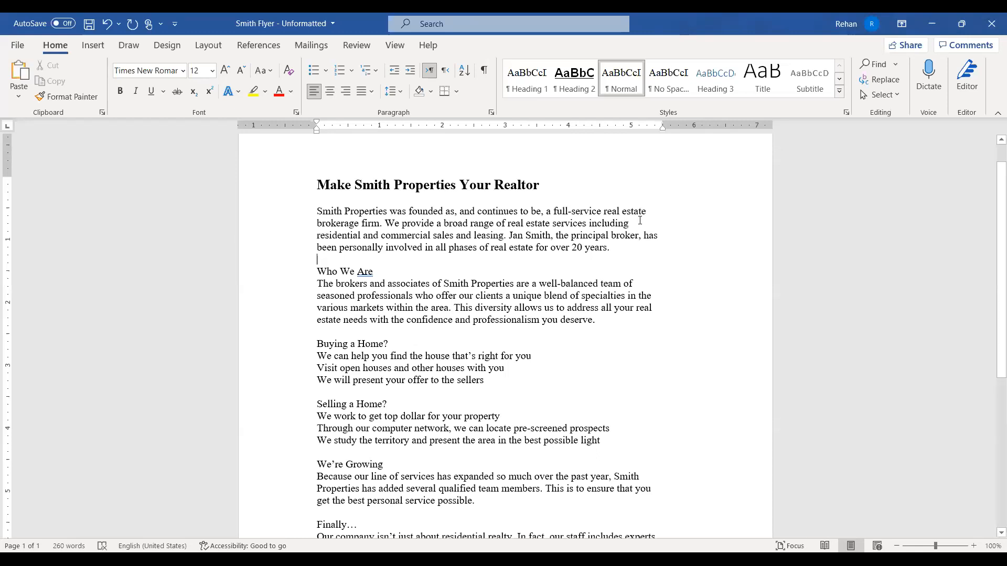
pyautogui.click(651, 212)
pyautogui.click(669, 236)
pyautogui.moveTo(626, 249); pyautogui.dragTo(635, 252)
pyautogui.click(669, 296)
pyautogui.click(601, 320)
pyautogui.click(625, 353)
# Select all and apply Justify from the justification dropdown to the flyer's body paragraphs
pyautogui.hotkey('ctrl', 'a')
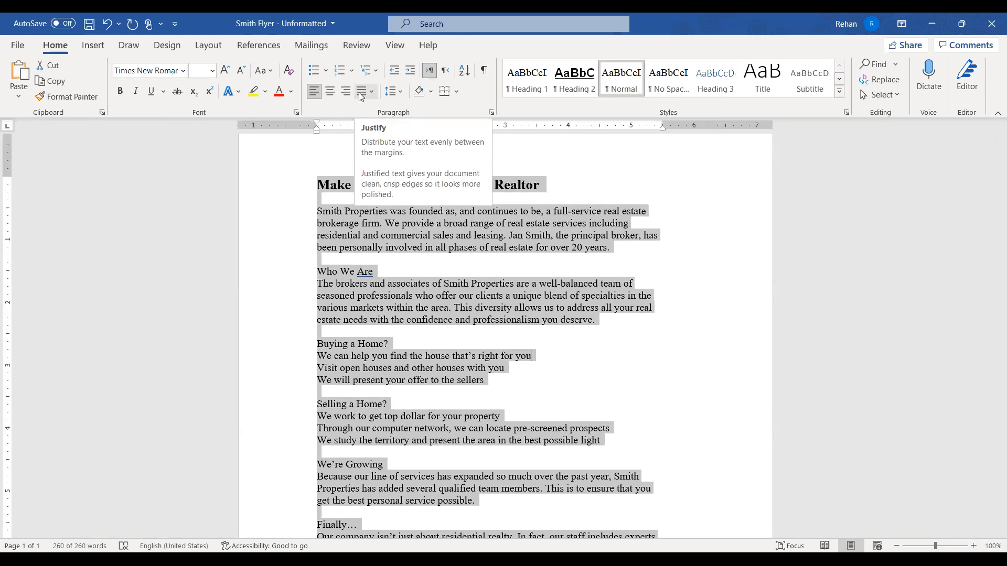
pyautogui.click(361, 93)
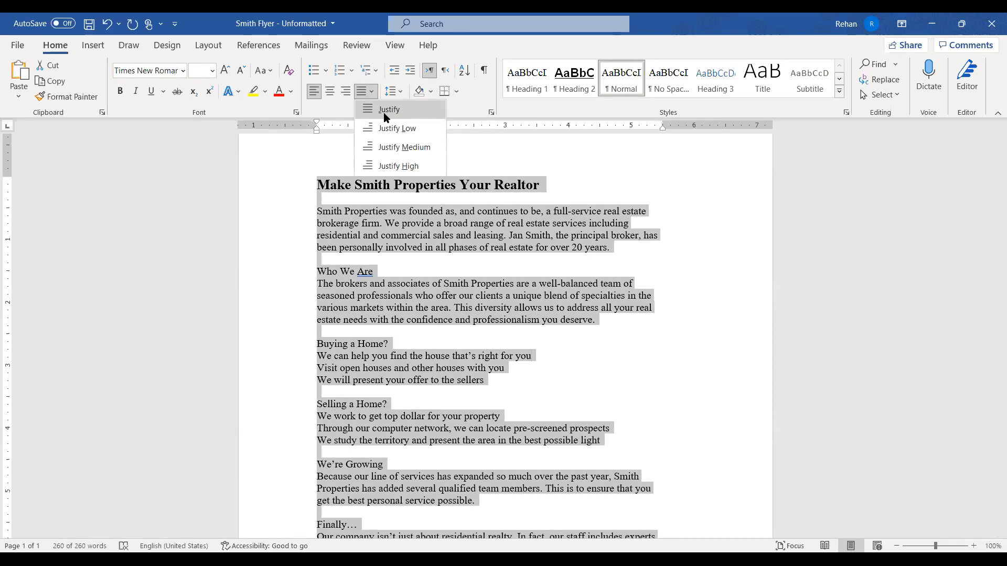
pyautogui.click(388, 110)
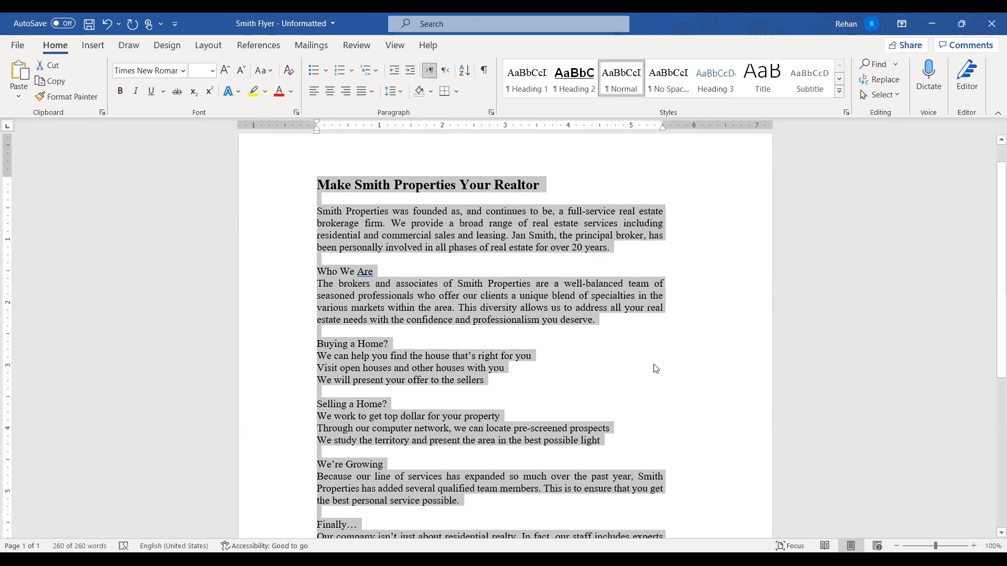
pyautogui.click(625, 367)
pyautogui.scroll(-3, 623, 347)
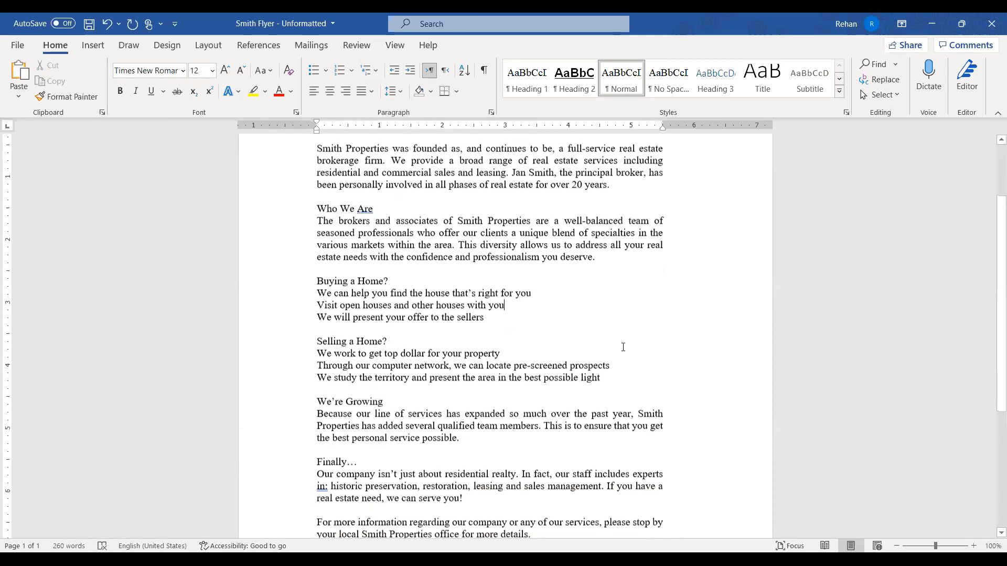
pyautogui.scroll(-1, 623, 347)
pyautogui.scroll(4, 623, 348)
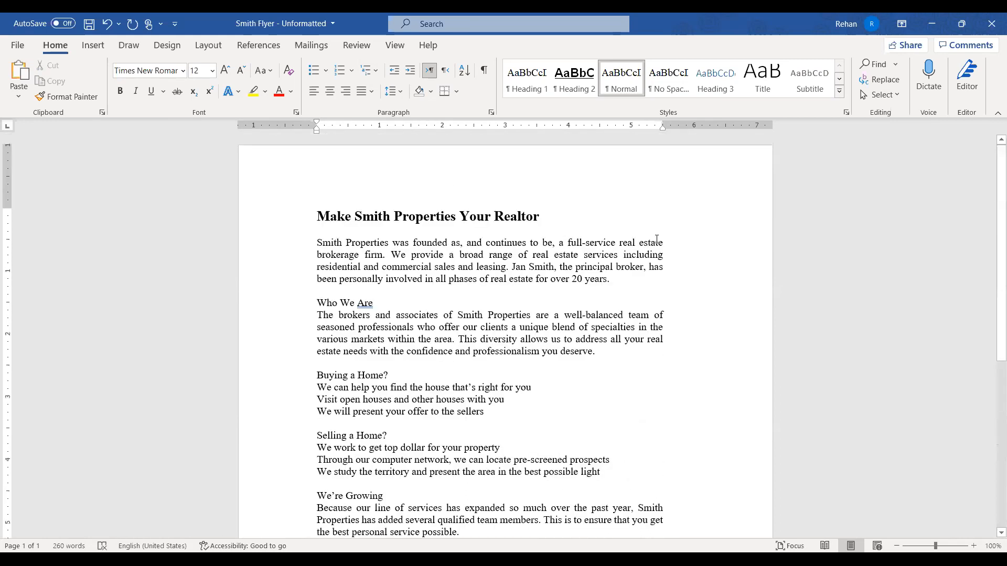
pyautogui.scroll(-3, 655, 186)
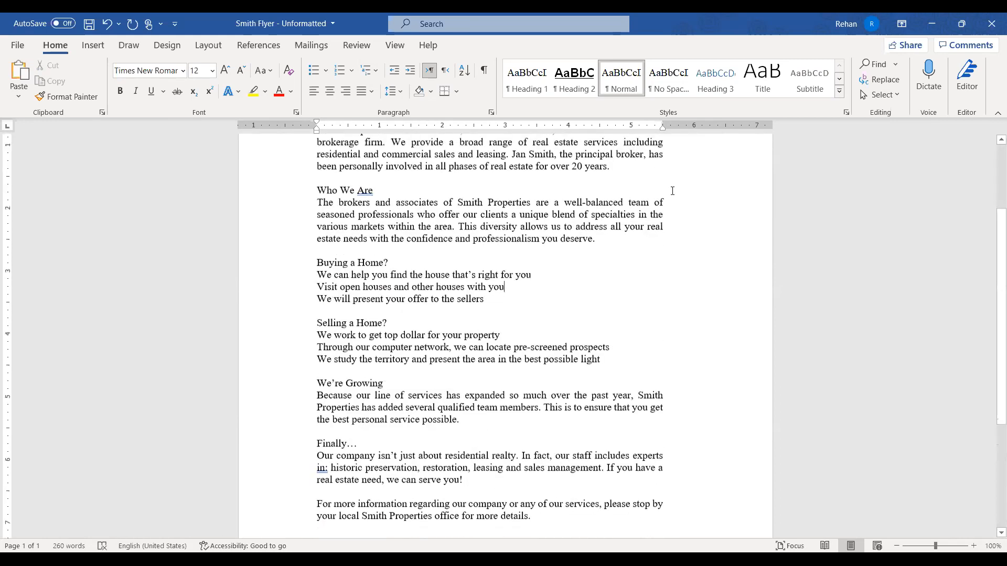
pyautogui.scroll(2, 672, 191)
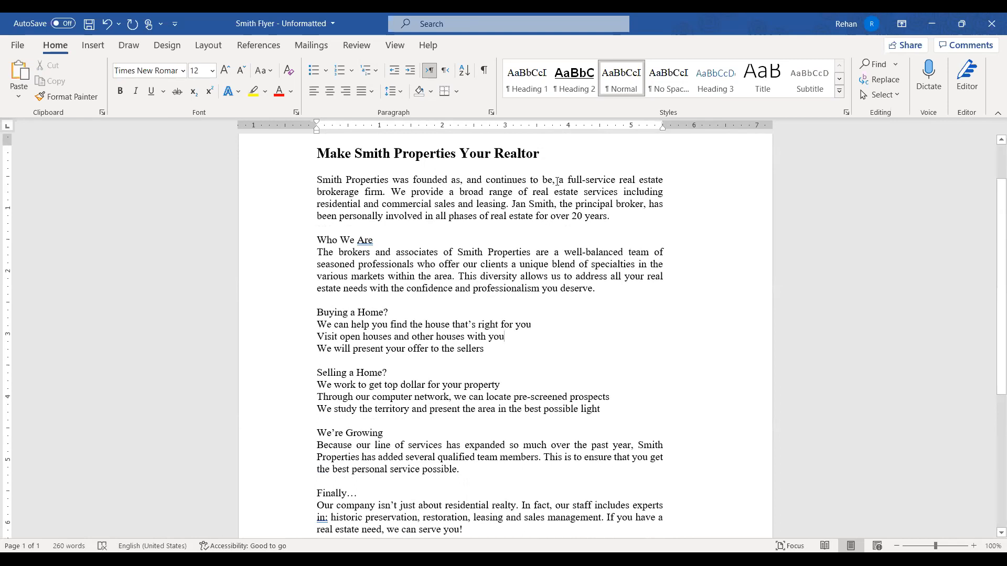
pyautogui.scroll(-2, 644, 192)
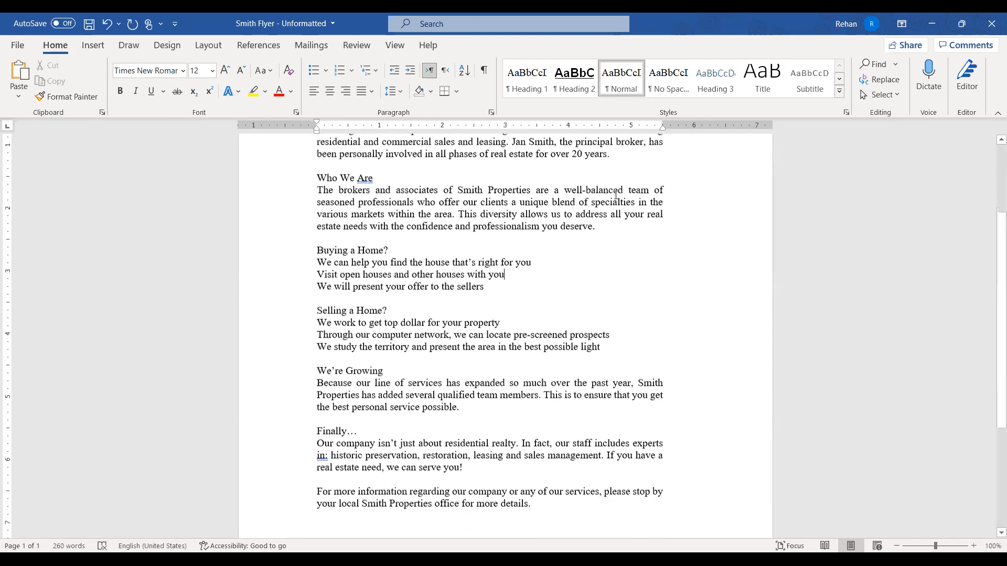
pyautogui.scroll(3, 616, 194)
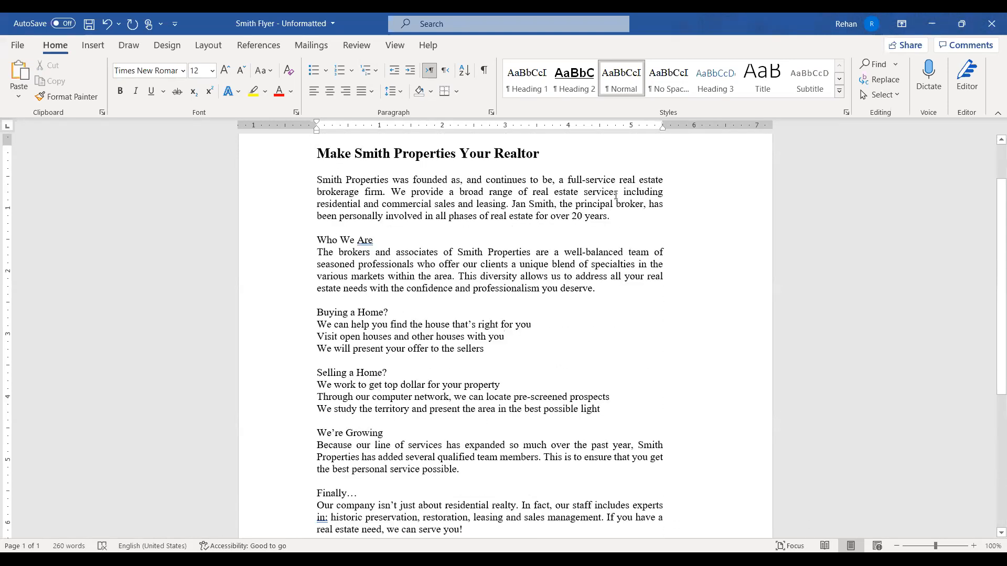
pyautogui.scroll(-2, 569, 226)
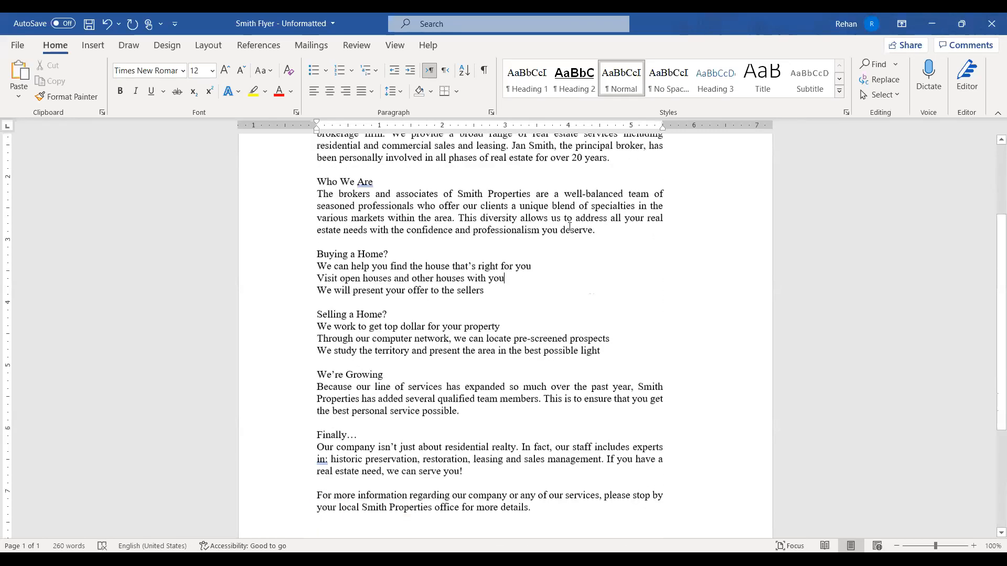
pyautogui.scroll(3, 570, 227)
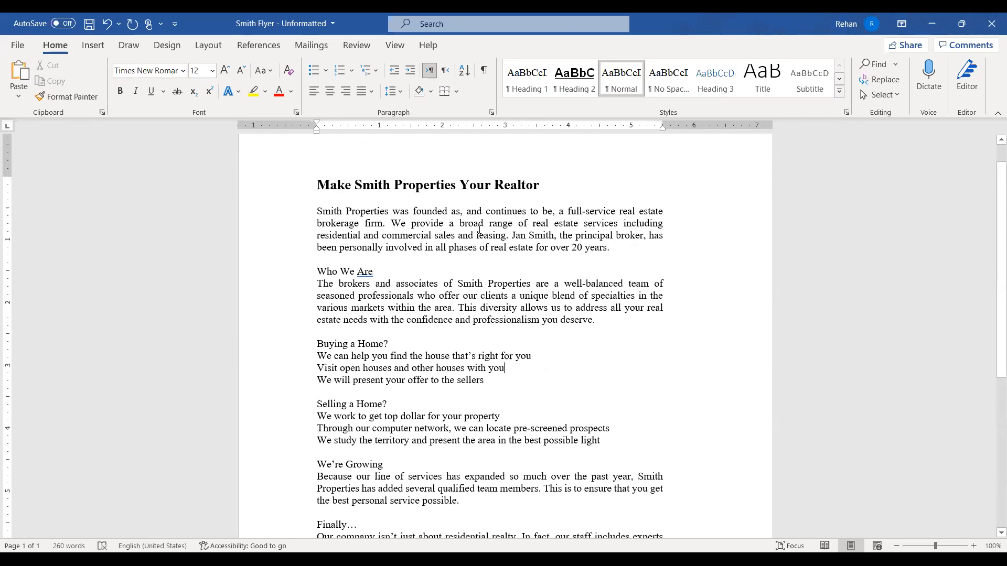
pyautogui.scroll(-2, 512, 228)
pyautogui.scroll(-2, 511, 229)
pyautogui.scroll(3, 511, 229)
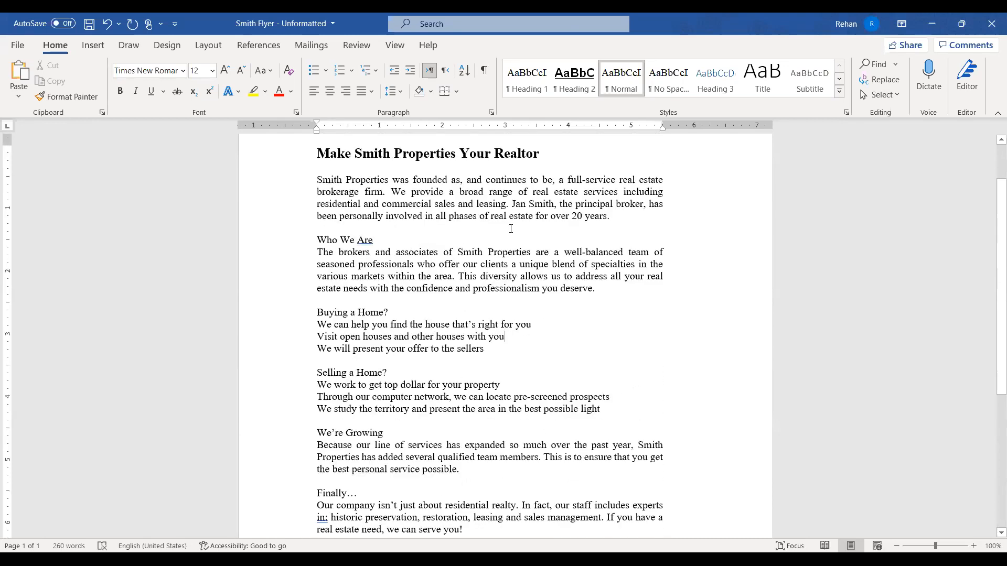
pyautogui.scroll(-2, 511, 229)
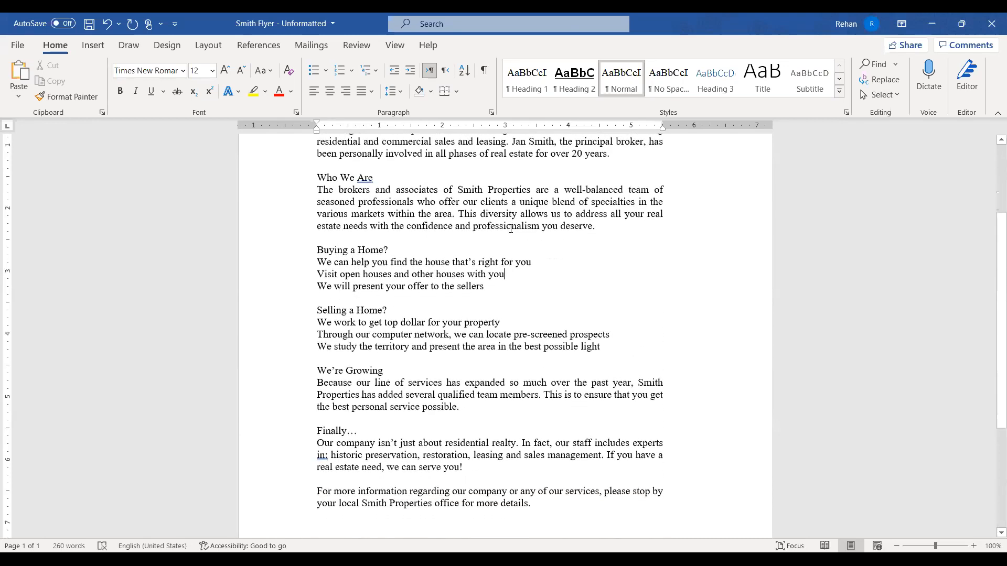
pyautogui.scroll(-2, 511, 229)
pyautogui.click(491, 224)
pyautogui.scroll(3, 513, 213)
pyautogui.scroll(3, 514, 213)
pyautogui.scroll(-4, 624, 303)
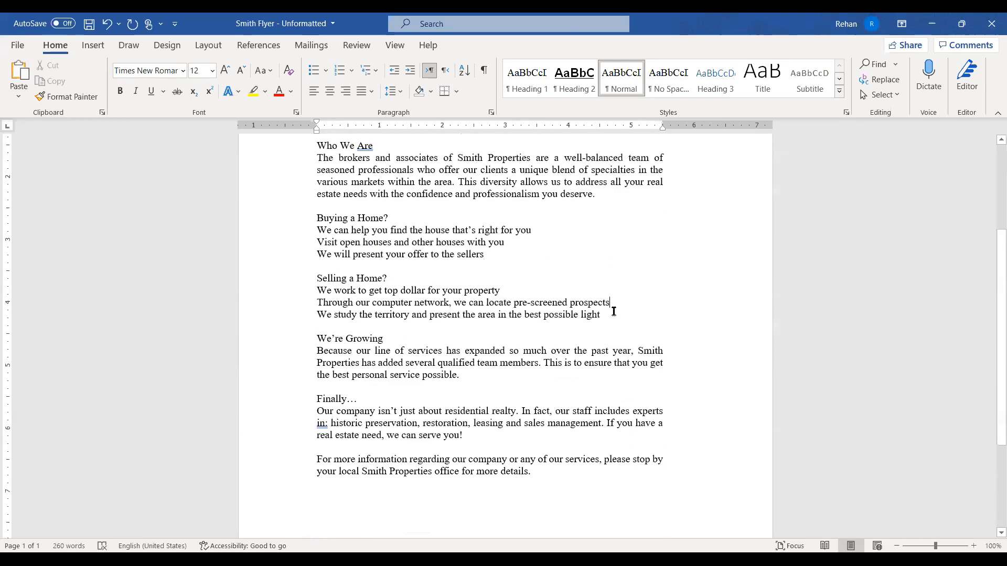
pyautogui.scroll(1, 619, 300)
pyautogui.scroll(4, 619, 300)
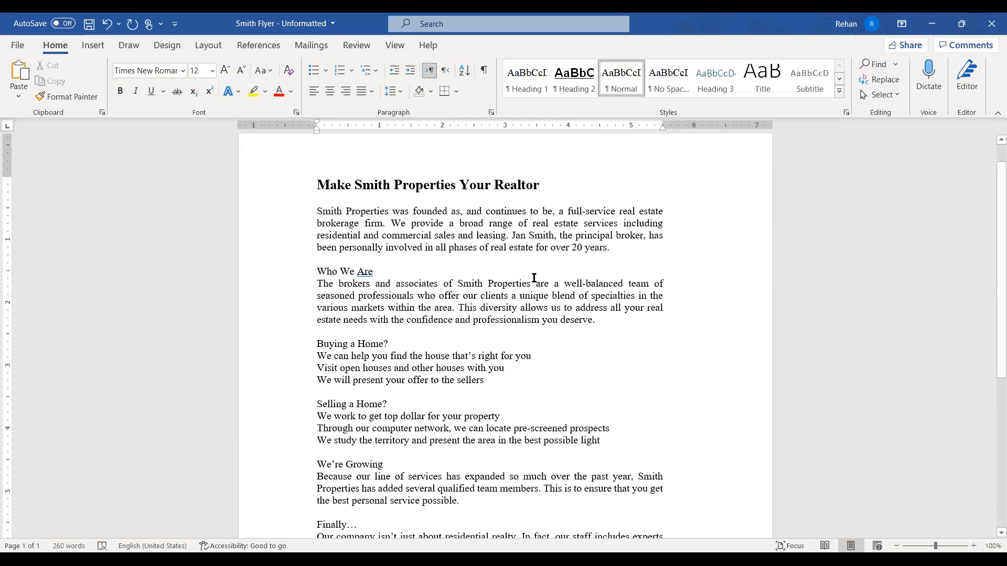
pyautogui.scroll(1, 531, 278)
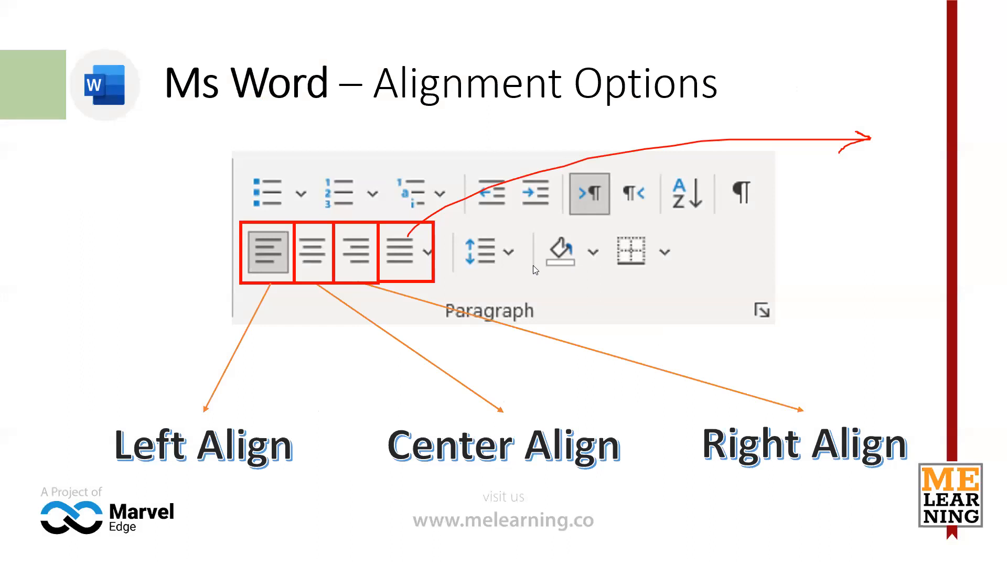
# Advance the slideshow to the 'Ms Word – Line Spacing Options' slide
pyautogui.press('Right')
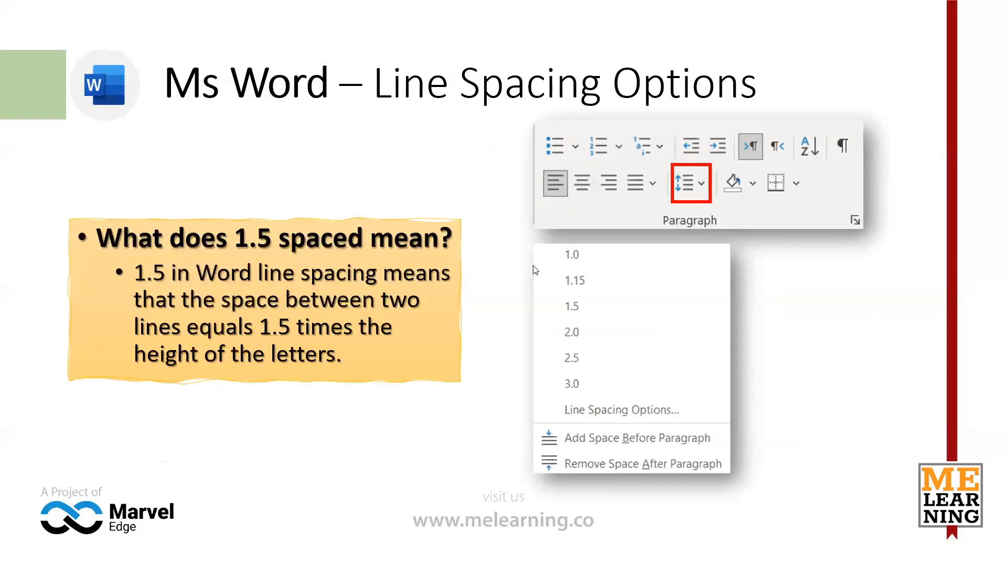
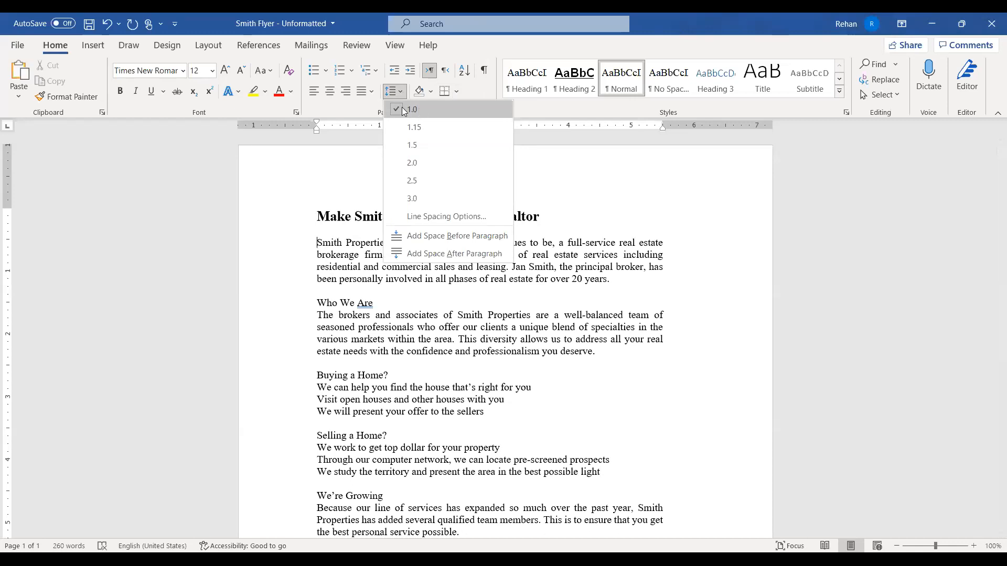
# Select the first body paragraph and set its line spacing to 1.15
pyautogui.click(404, 94)
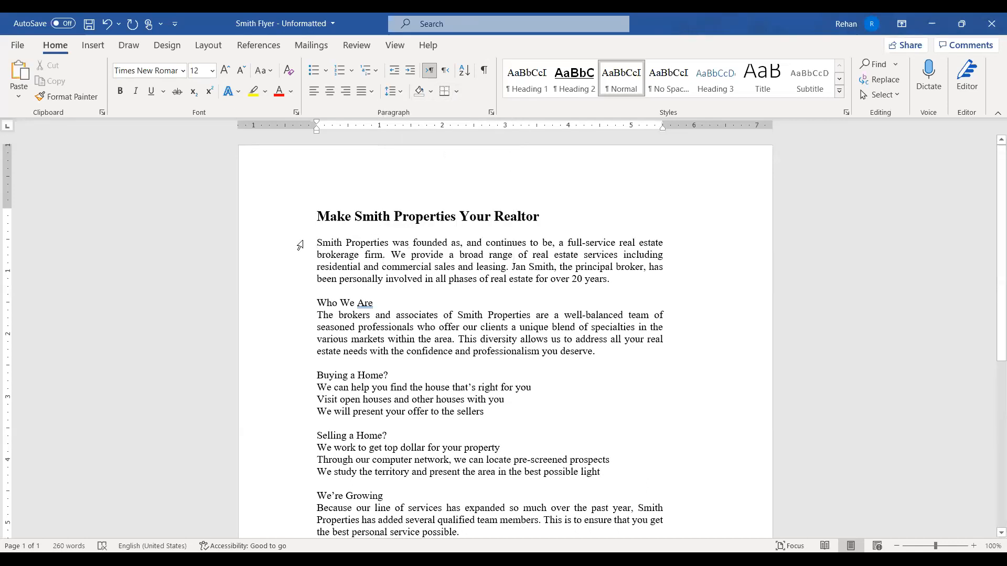
pyautogui.moveTo(300, 246); pyautogui.dragTo(301, 287)
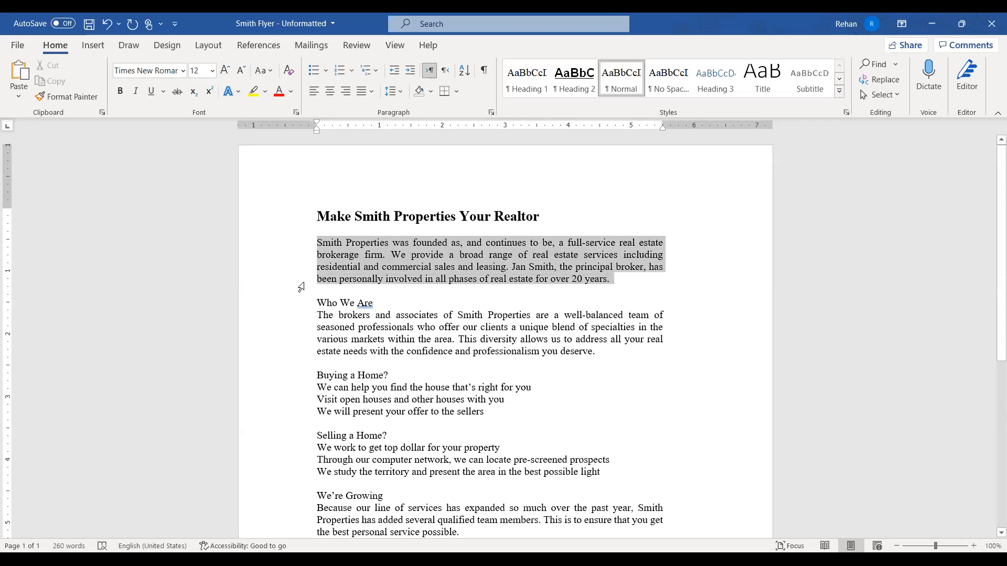
pyautogui.click(614, 199)
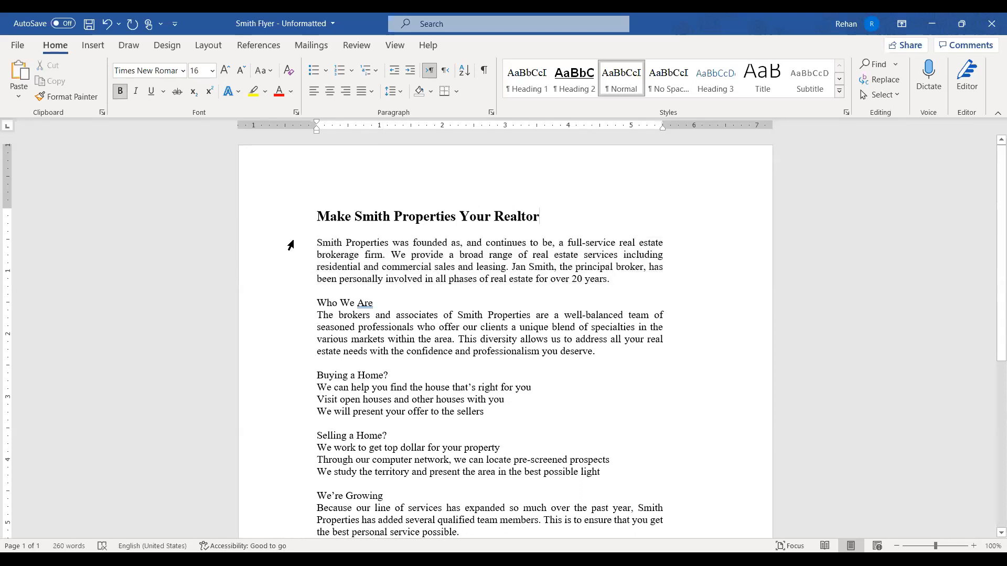
pyautogui.moveTo(291, 246); pyautogui.dragTo(292, 282)
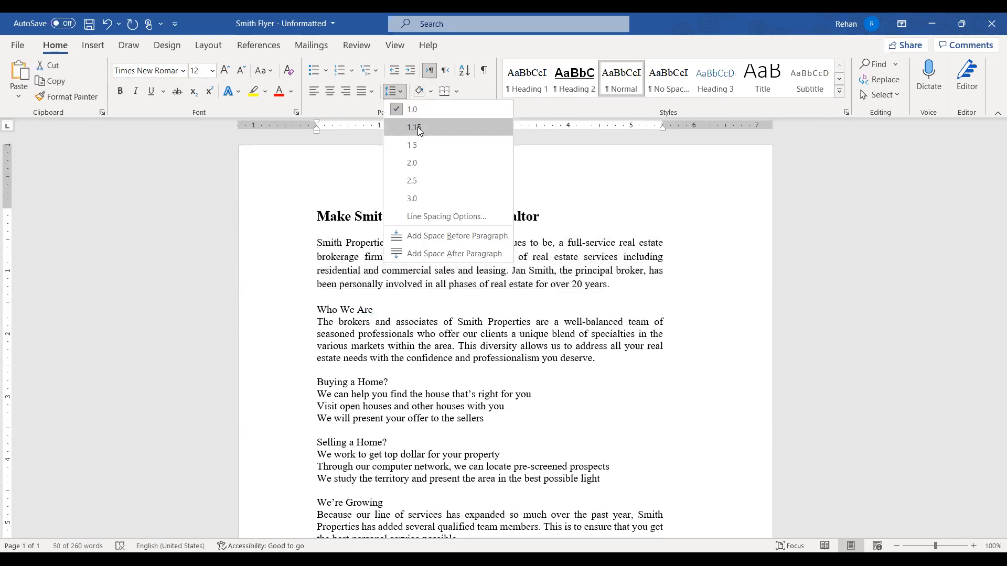
pyautogui.click(418, 127)
pyautogui.click(585, 306)
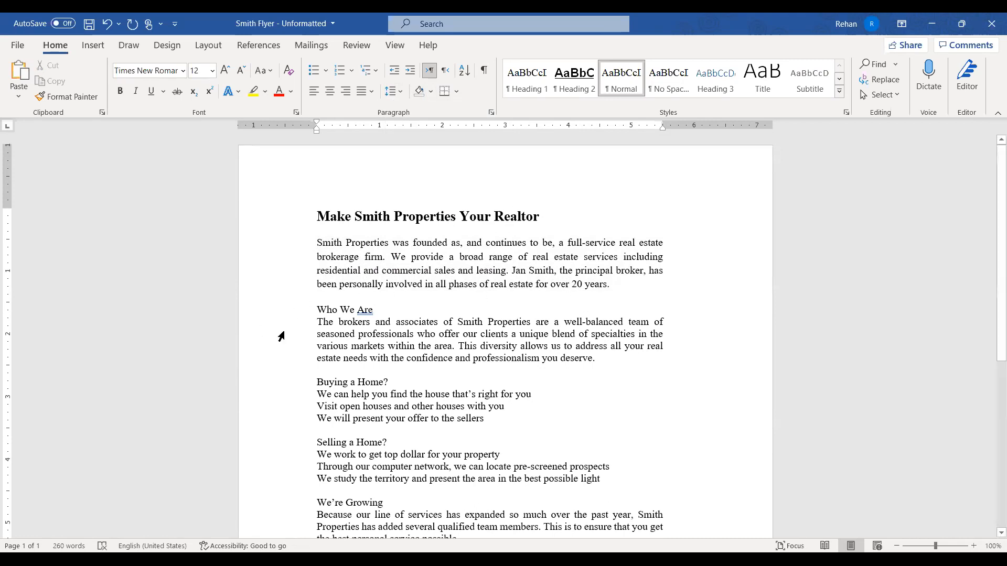
# Give the paragraph under 'Who We Are' and the heading itself 1.15 line spacing
pyautogui.doubleClick(297, 357)
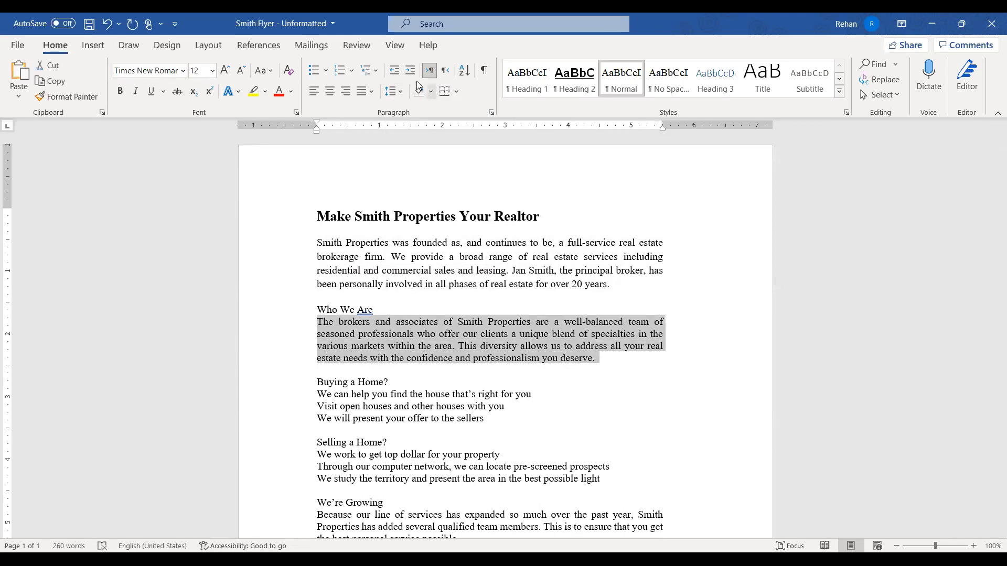
pyautogui.click(415, 128)
pyautogui.click(480, 322)
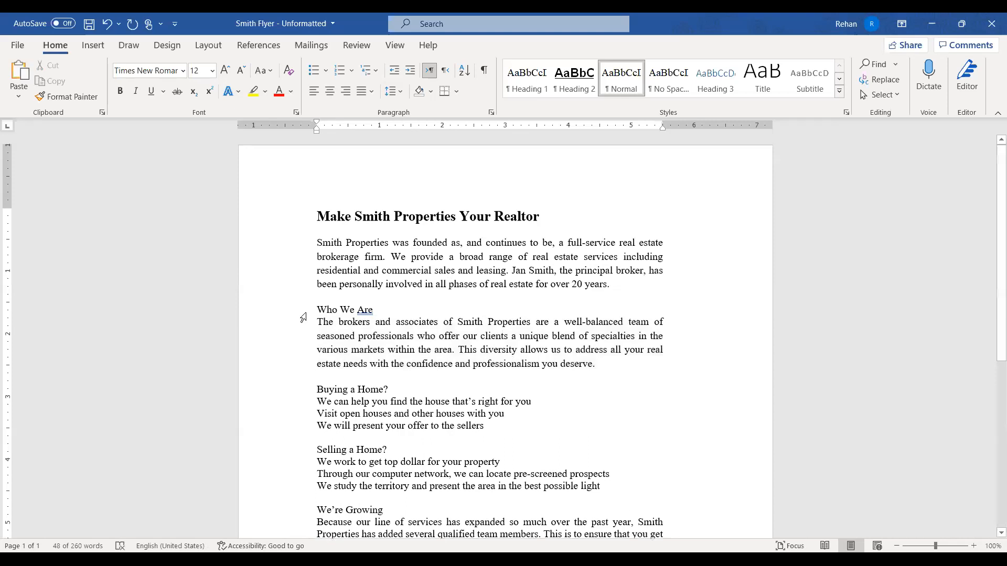
pyautogui.moveTo(304, 313); pyautogui.dragTo(304, 327)
pyautogui.click(401, 92)
pyautogui.click(406, 130)
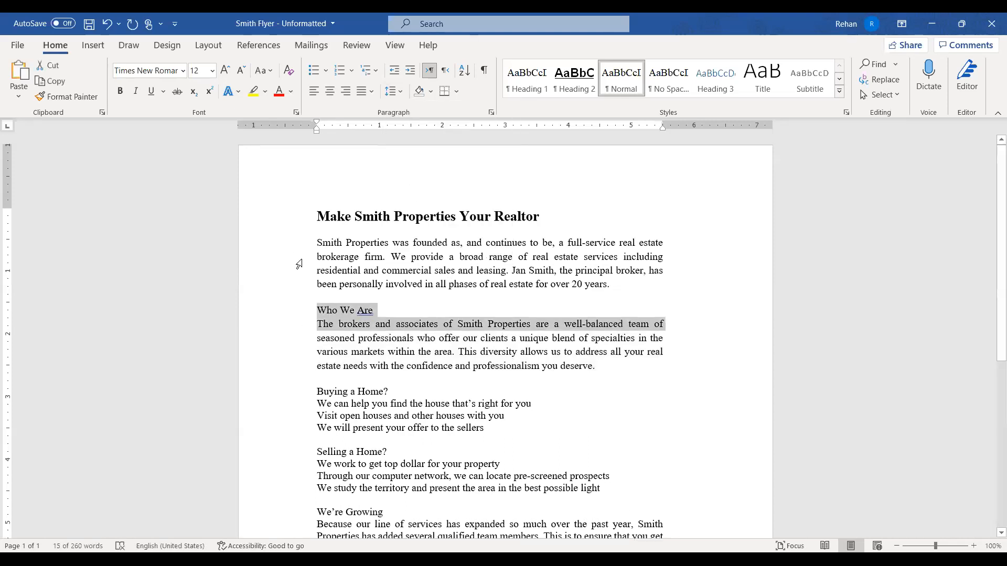
pyautogui.doubleClick(299, 264)
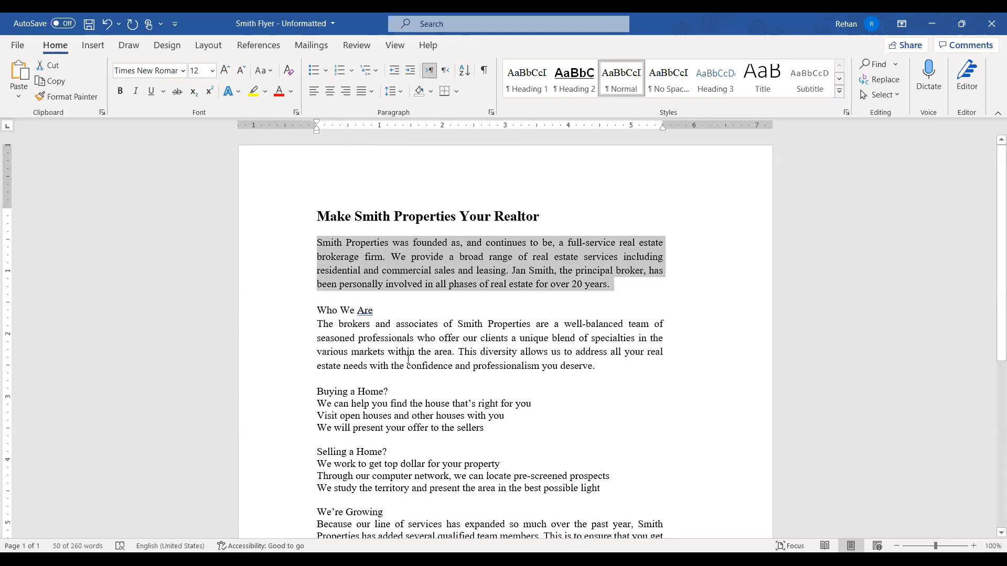
pyautogui.click(455, 345)
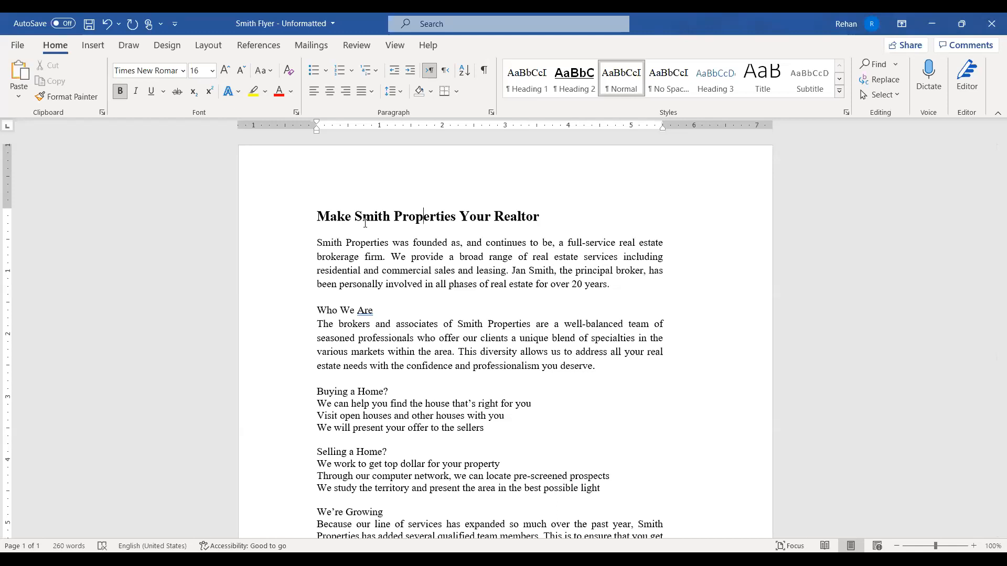
# Add a 'Line 2' line below the title and select both title lines for spacing
pyautogui.click(326, 213)
pyautogui.click(322, 218)
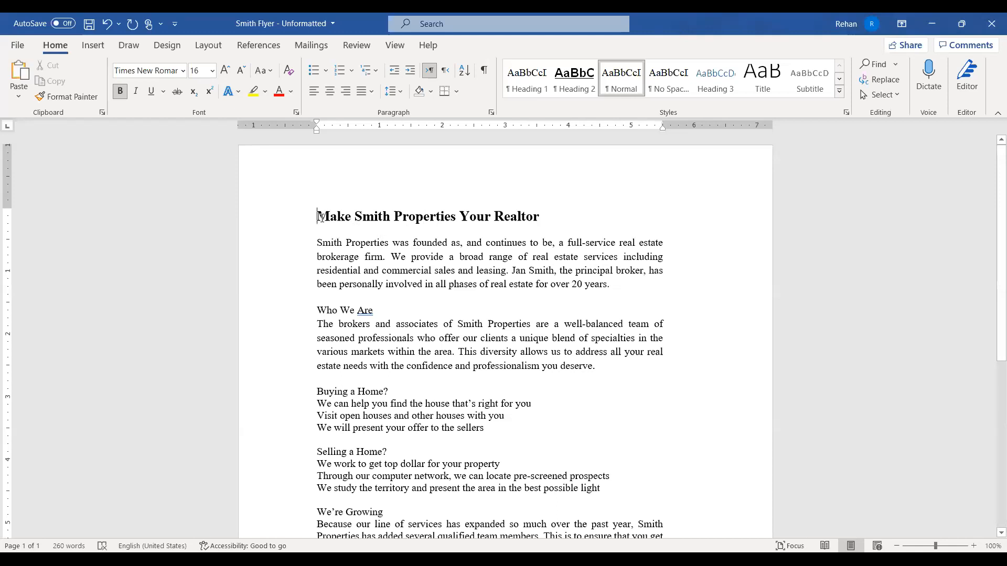
pyautogui.click(540, 216)
pyautogui.press('Return')
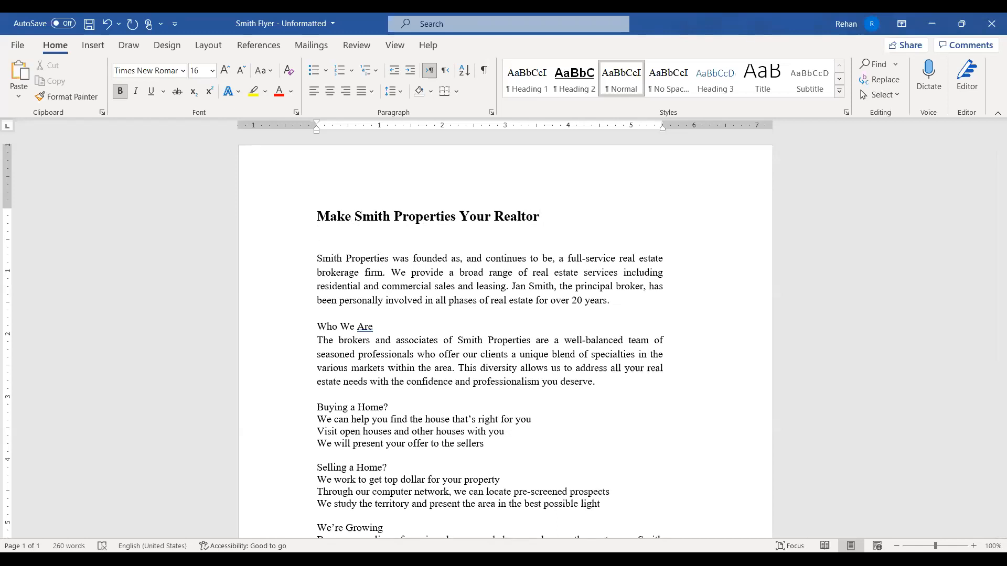
pyautogui.write('Line 2')
pyautogui.moveTo(292, 218); pyautogui.dragTo(300, 235)
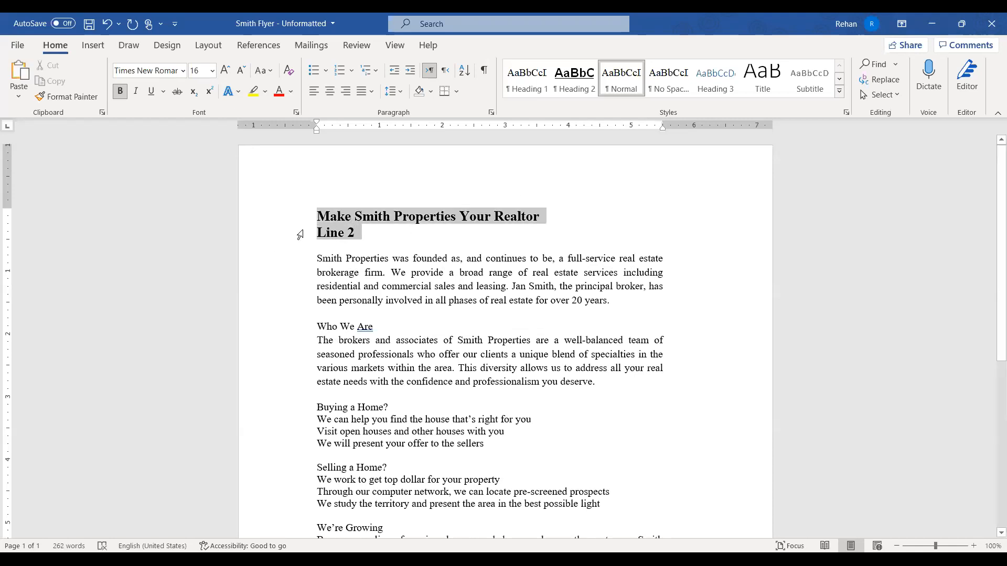
pyautogui.click(401, 92)
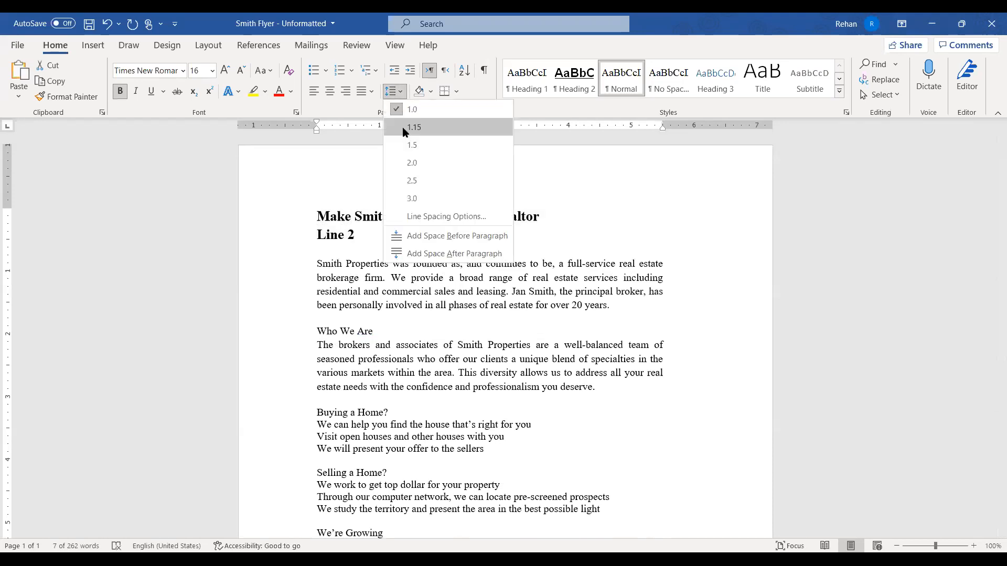
# Apply 2.0 line spacing to the two title lines and reselect them
pyautogui.click(410, 162)
pyautogui.click(366, 217)
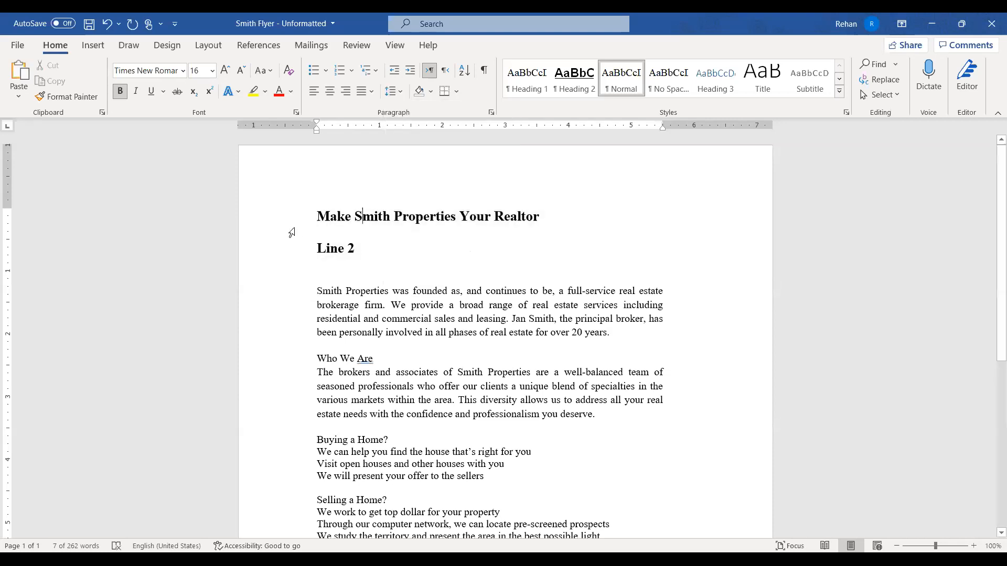
pyautogui.click(288, 231)
pyautogui.moveTo(289, 243); pyautogui.dragTo(289, 250)
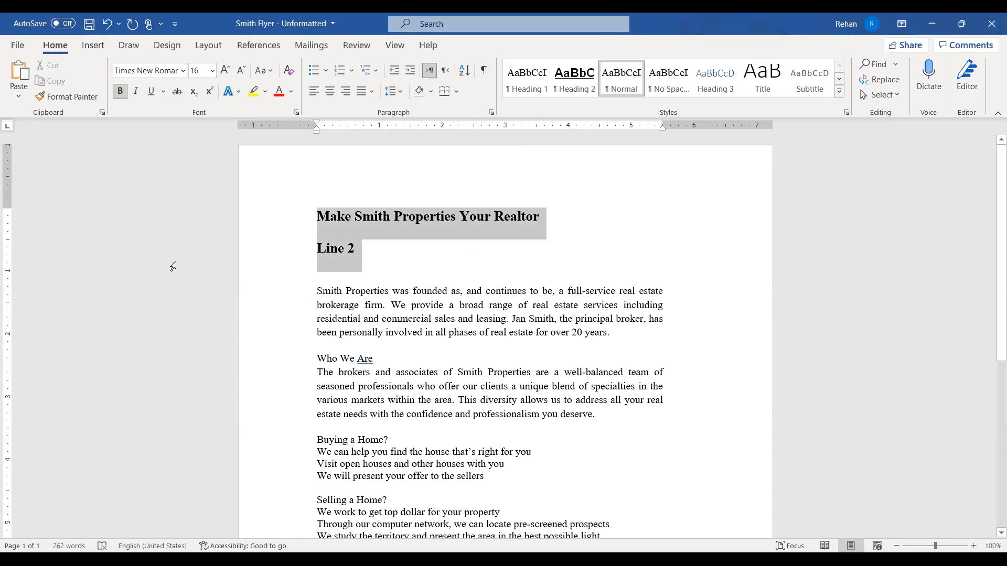
# Shrink the title lines' font size by five steps
pyautogui.click(242, 73)
pyautogui.click(242, 73)
pyautogui.click(242, 74)
pyautogui.click(242, 75)
pyautogui.click(242, 75)
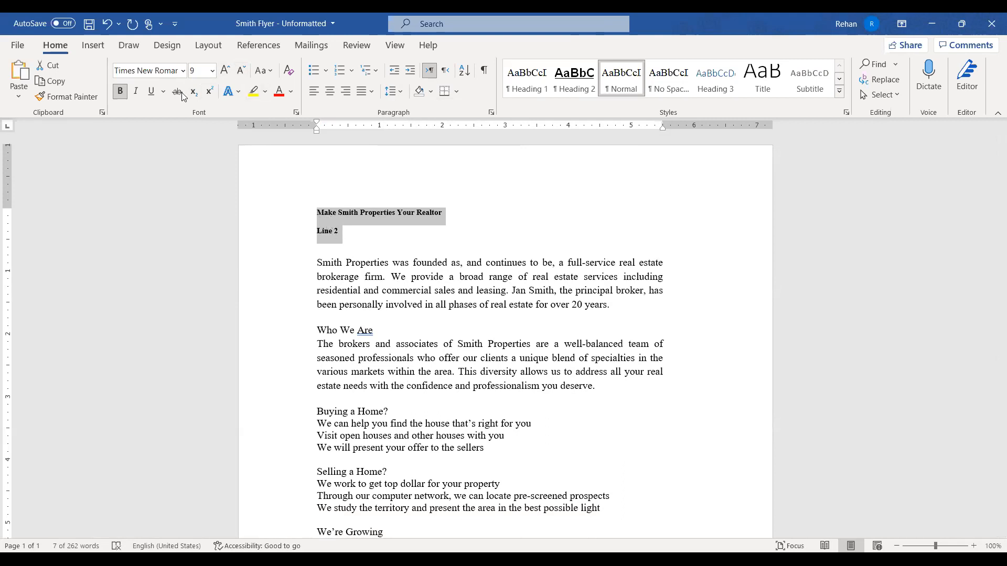
# Enlarge the title font five steps, then adjust it down three and up two
pyautogui.click(226, 70)
pyautogui.click(226, 70)
pyautogui.click(226, 70)
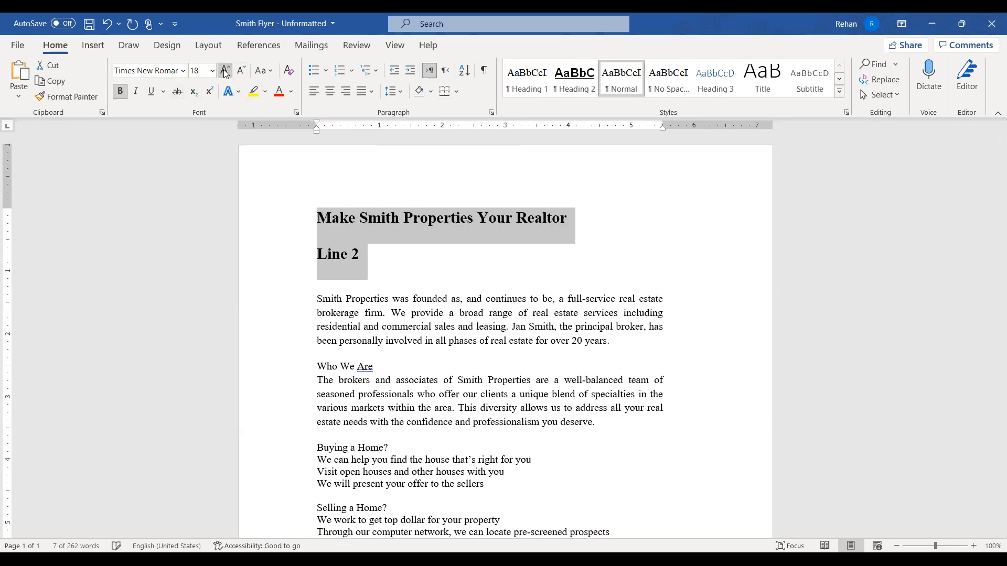
pyautogui.click(226, 71)
pyautogui.click(225, 71)
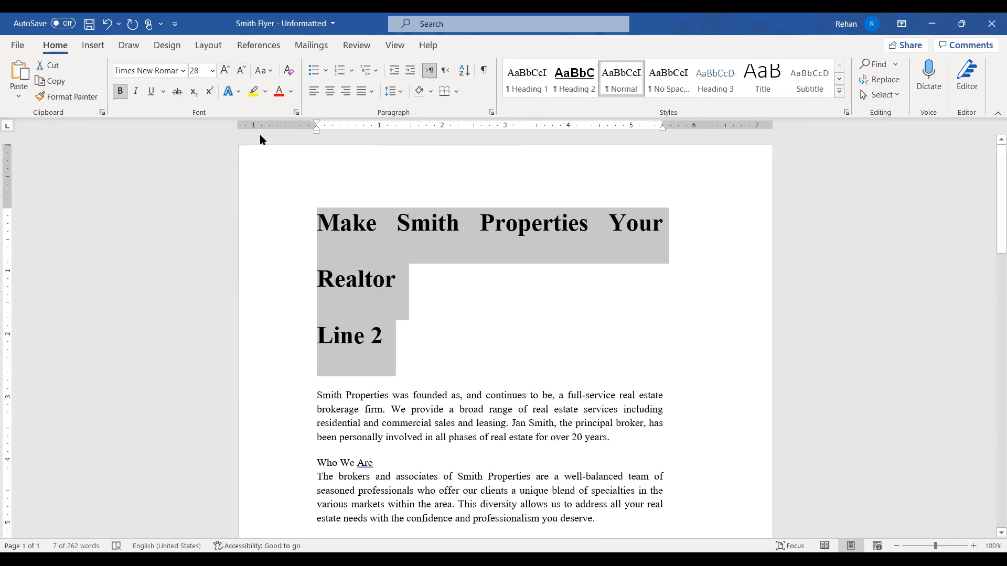
pyautogui.click(241, 71)
pyautogui.click(240, 71)
pyautogui.click(241, 71)
pyautogui.click(241, 71)
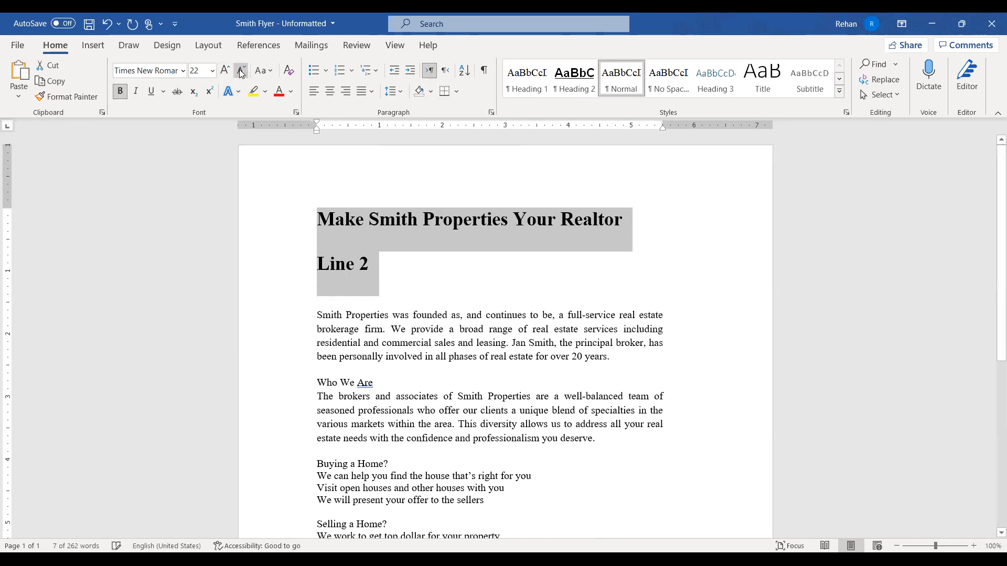
pyautogui.click(241, 71)
pyautogui.click(241, 71)
pyautogui.click(241, 70)
pyautogui.click(241, 70)
pyautogui.click(241, 71)
pyautogui.click(224, 71)
pyautogui.click(224, 71)
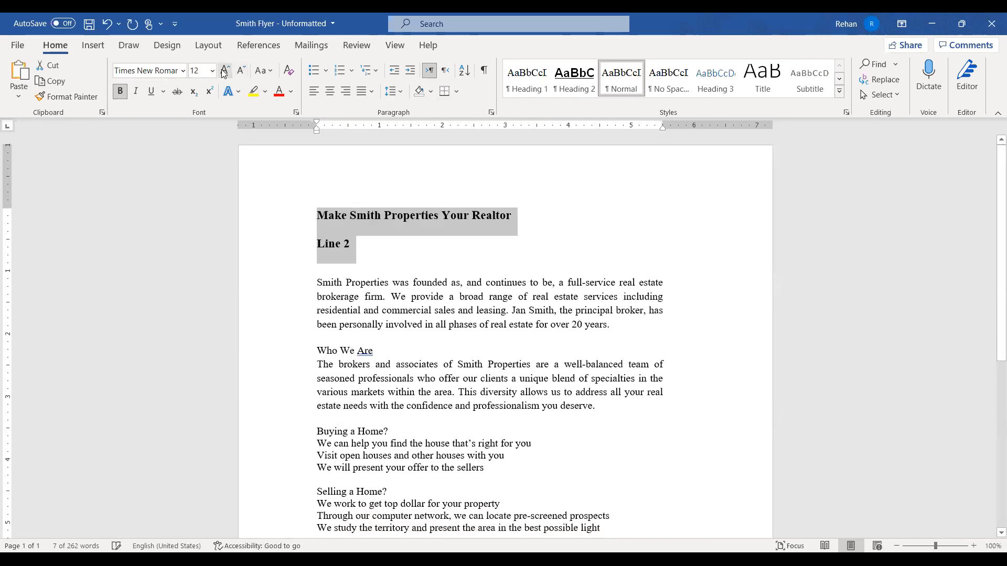
pyautogui.click(224, 71)
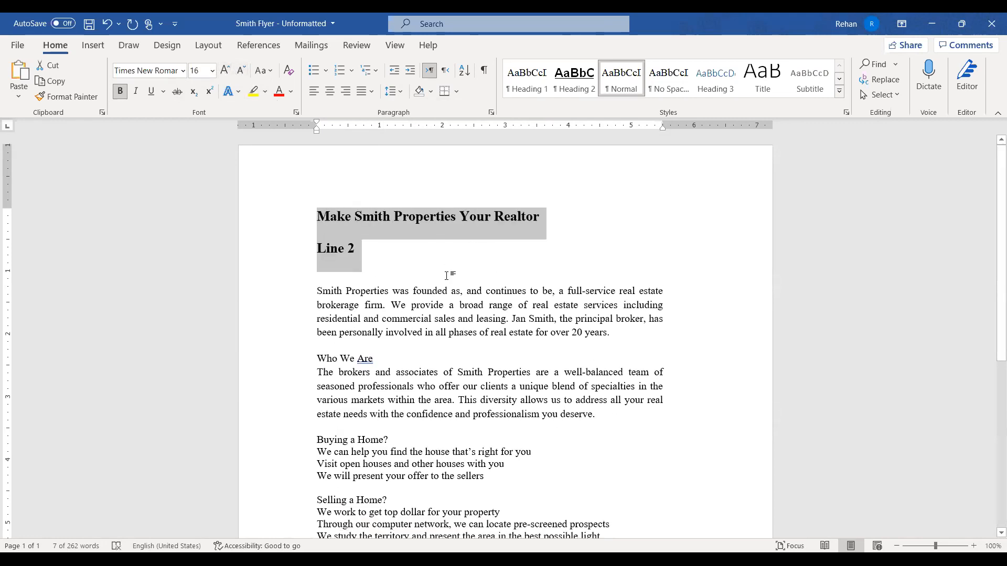
# Undo the font size changes and the added 'Line 2' title line
pyautogui.hotkey('ctrl', 'z')
pyautogui.hotkey('ctrl', 'z')
pyautogui.hotkey('ctrl', 'z')
pyautogui.hotkey('ctrl', 'z')
pyautogui.hotkey('ctrl', 'z')
pyautogui.hotkey('ctrl', 'z')
pyautogui.hotkey('ctrl', 'z')
pyautogui.hotkey('ctrl', 'z')
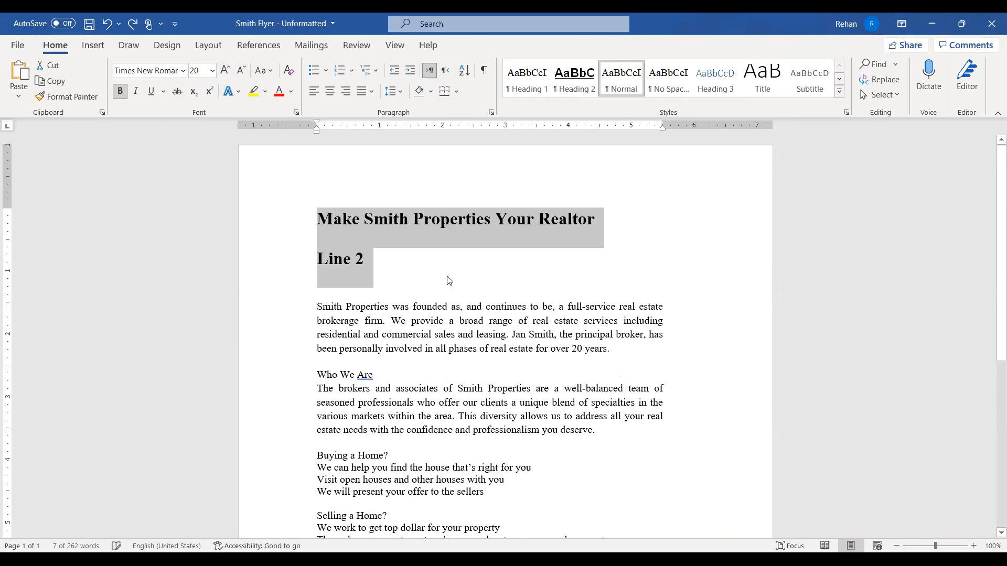
pyautogui.hotkey('ctrl', 'z')
pyautogui.hotkey('ctrl', 'z')
pyautogui.hotkey('ctrl', 'z')
pyautogui.hotkey('ctrl', 'z')
pyautogui.hotkey('ctrl', 'z')
pyautogui.hotkey('ctrl', 'z')
pyautogui.hotkey('ctrl', 'z')
pyautogui.hotkey('ctrl', 'z')
pyautogui.hotkey('ctrl', 'z')
pyautogui.hotkey('ctrl', 'z')
pyautogui.hotkey('ctrl', 'z')
pyautogui.hotkey('ctrl', 'z')
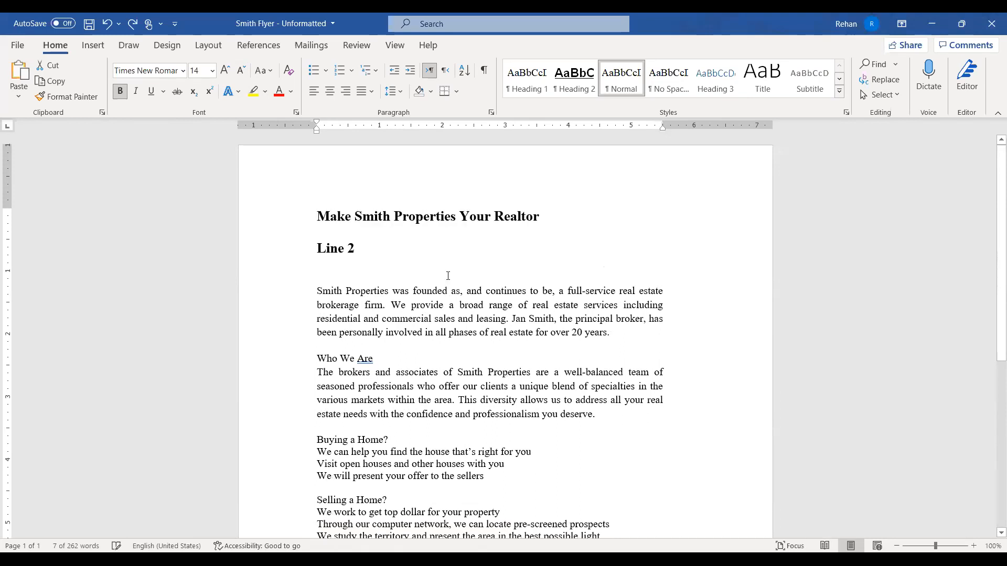
pyautogui.hotkey('ctrl', 'z')
pyautogui.hotkey('ctrl', 'z')
pyautogui.hotkey('ctrl', 'z')
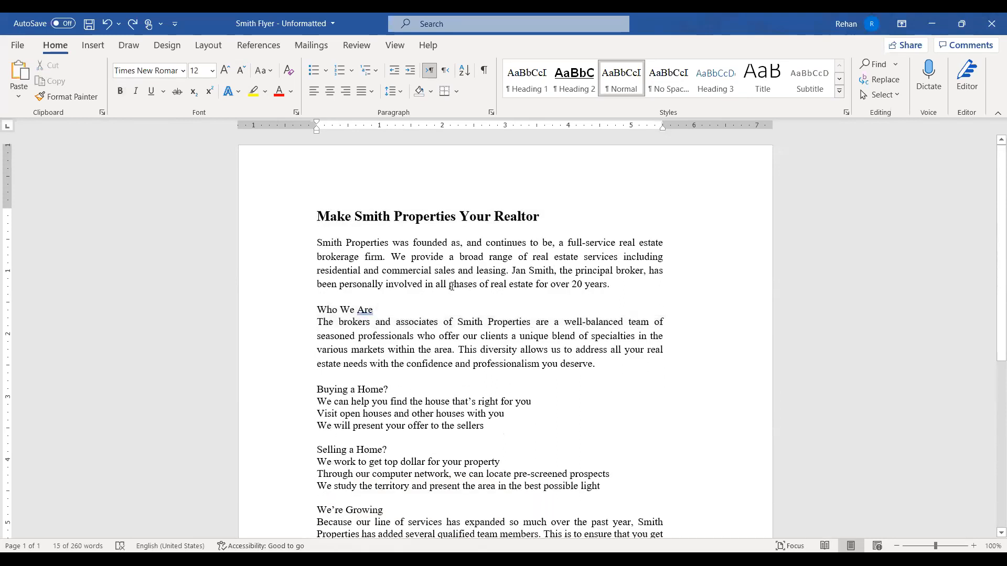
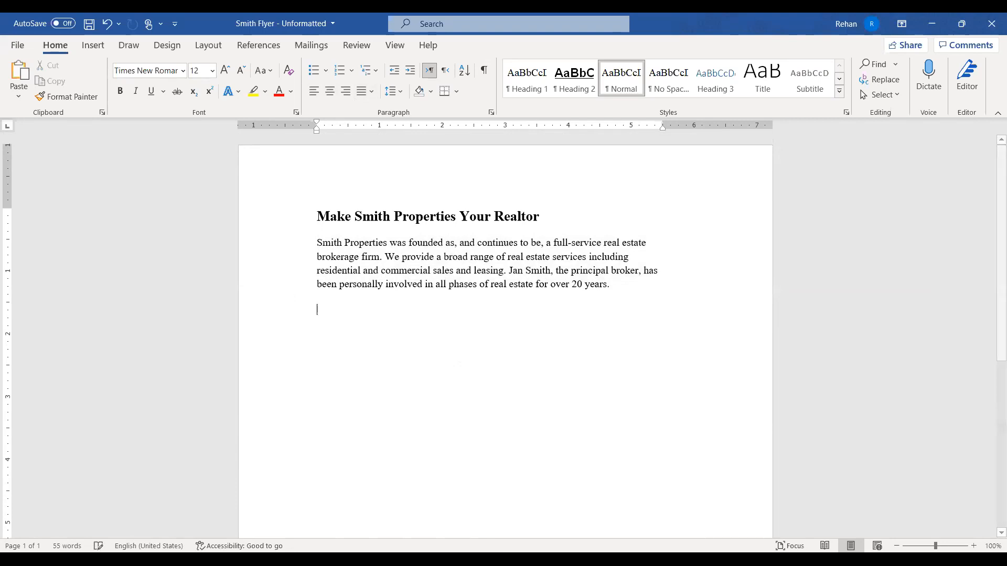
# Paste two more copies of the Smith Properties paragraph, for four identical paragraphs
pyautogui.write('Smith Properties was founded as, and continues to be, a full-service real estate brokerage firm. We provide a broad range of real estate services including residential and commercial sales and leasing. Jan Smith, the principal broker, has been personally involved in all phases of real estate for over 20 years.')
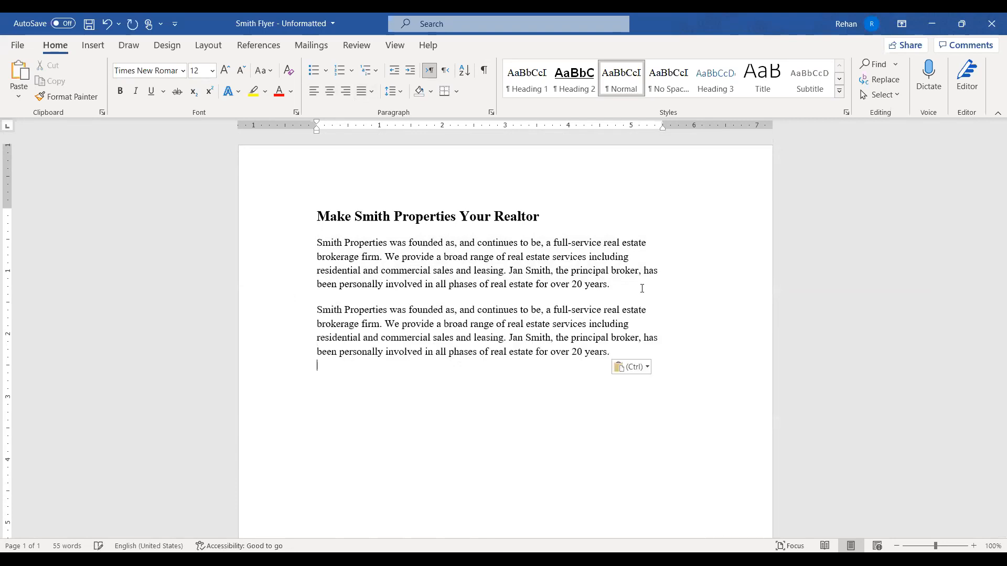
pyautogui.write('Smith Properties was founded as, and continues to be, a full-service real estate brokerage firm. We provide a broad range of real estate services including residential and commercial sales and leasing. Jan Smith, the principal broker, has been personally involved in all phases of real estate for over 20 years.')
pyautogui.write('Smith Properties was founded as, and continues to be, a full-service real estate brokerage firm. We provide a broad range of real estate services including residential and commercial sales and leasing. Jan Smith, the principal broker, has been personally involved in all phases of real estate for over 20 years.')
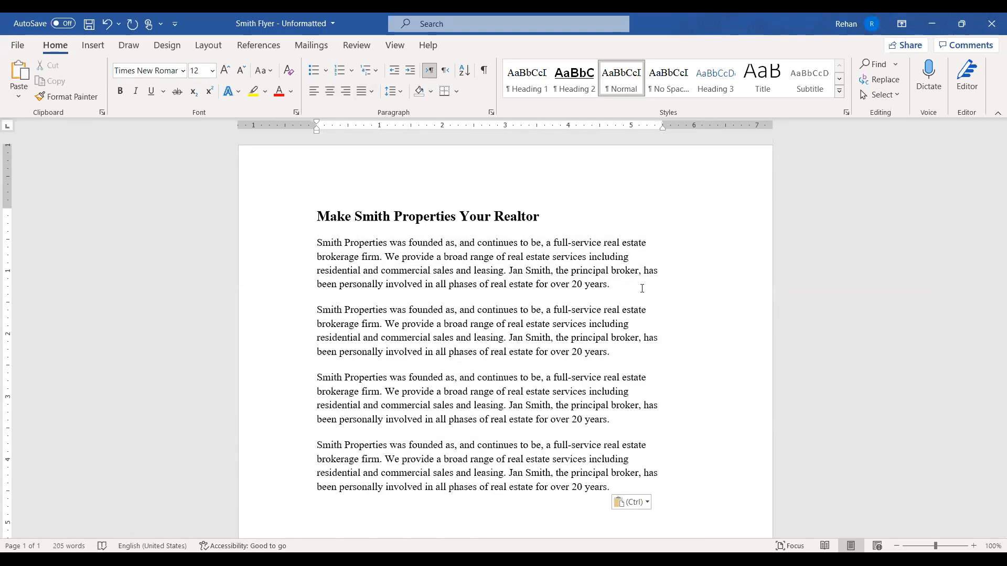
pyautogui.scroll(-2, 642, 289)
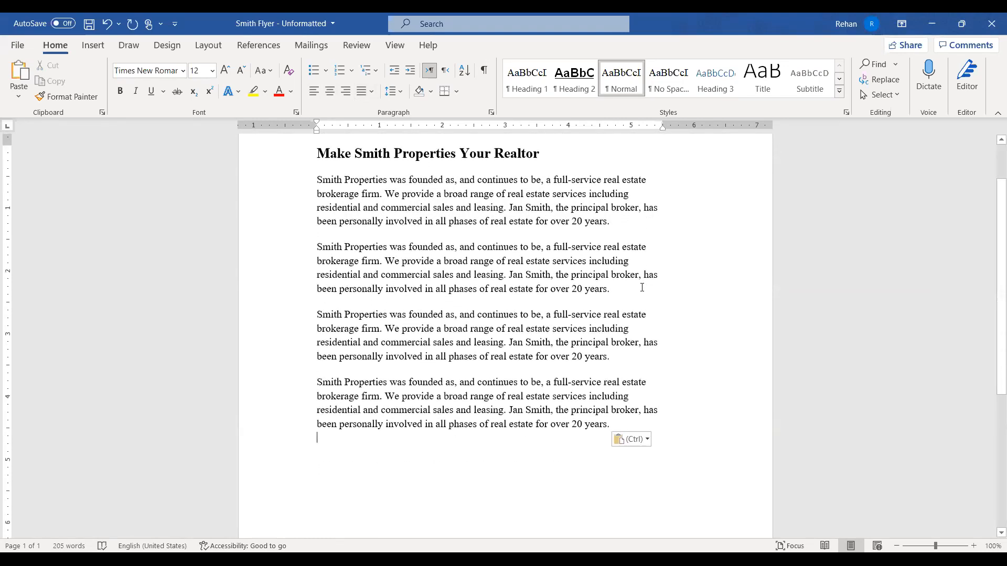
pyautogui.scroll(1, 642, 287)
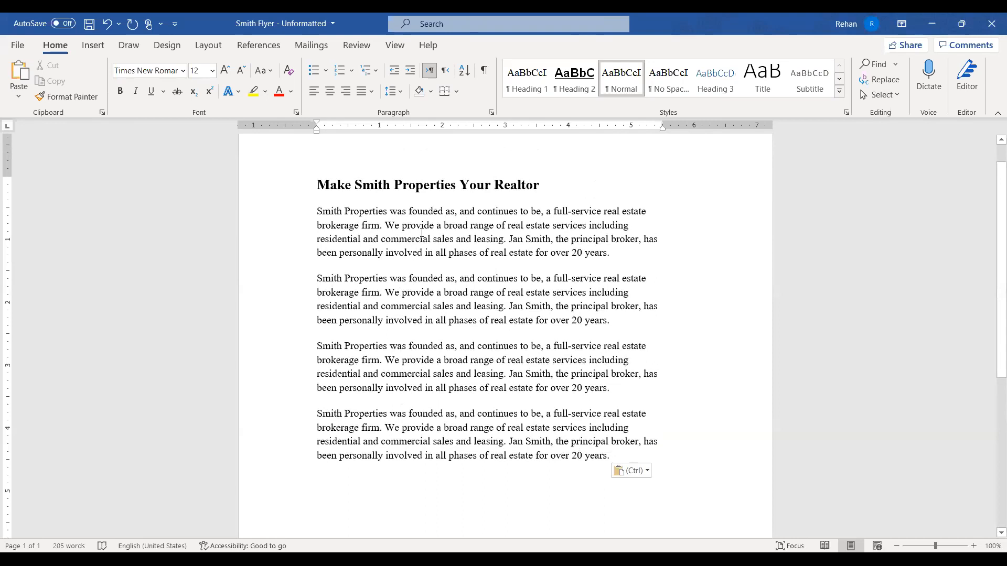
pyautogui.scroll(1, 330, 241)
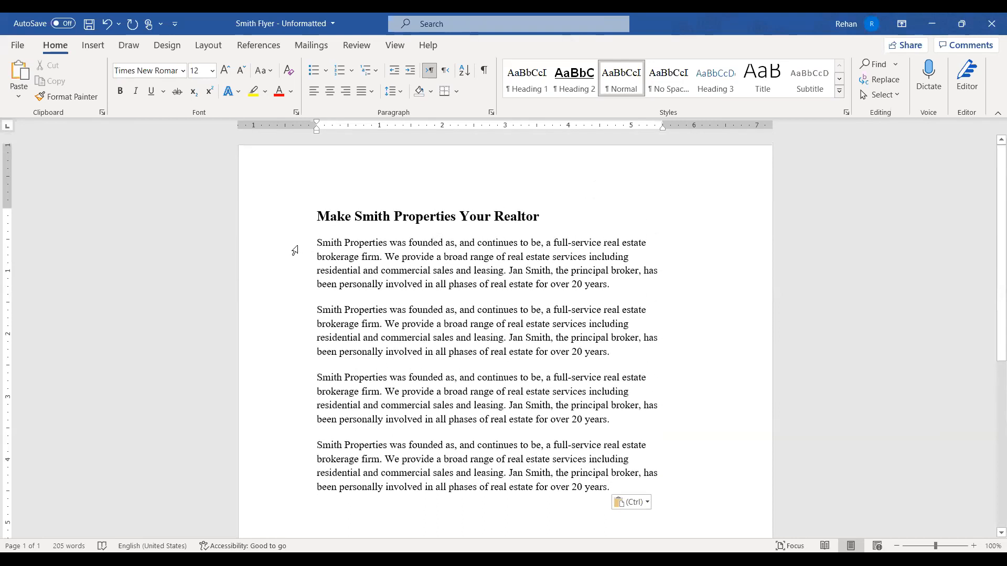
# Select the first body paragraph and drag its First Line Indent marker to about 0.75 inch
pyautogui.moveTo(292, 247); pyautogui.dragTo(292, 294)
pyautogui.click(588, 322)
pyautogui.moveTo(287, 244); pyautogui.dragTo(296, 292)
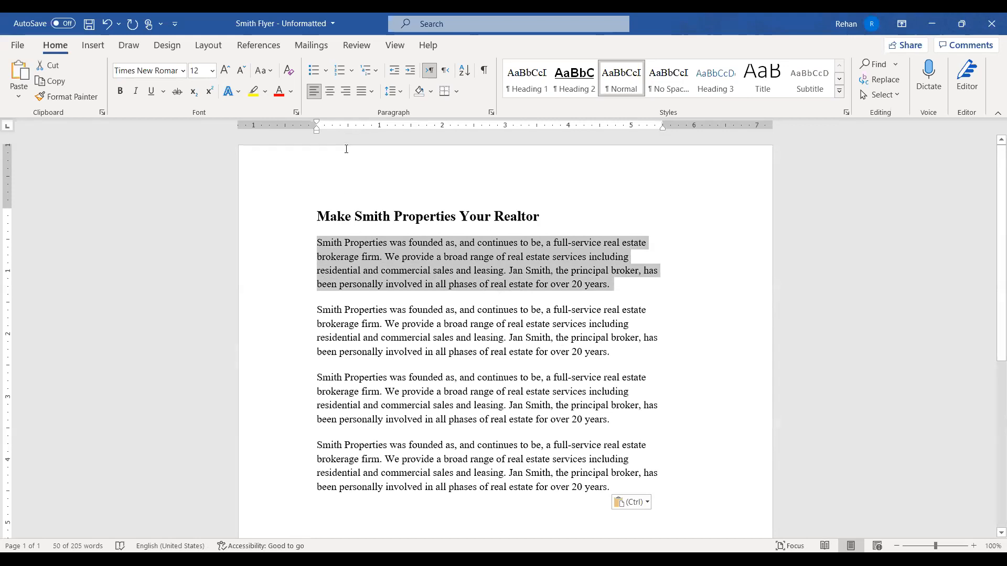
pyautogui.moveTo(318, 124); pyautogui.dragTo(317, 123)
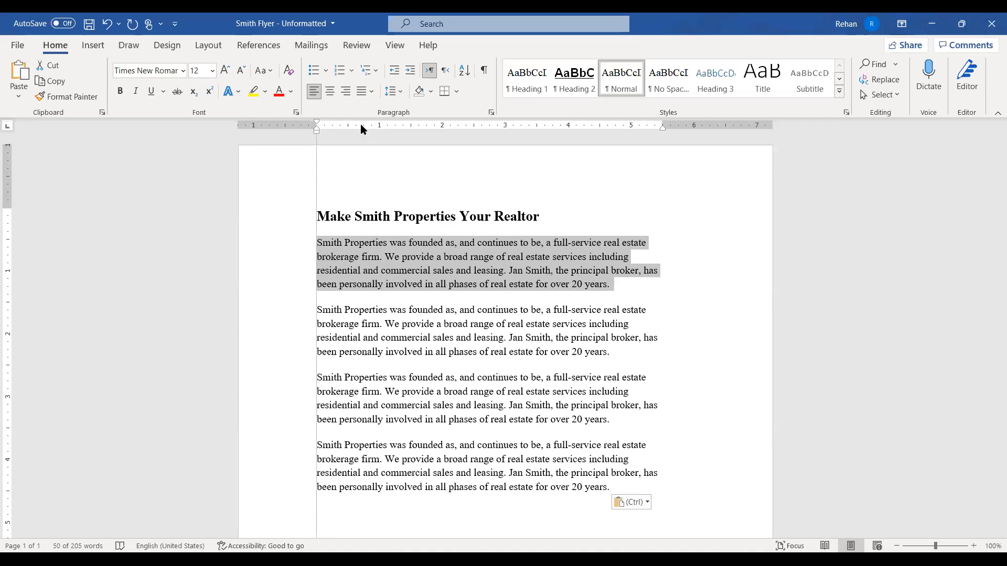
pyautogui.moveTo(369, 130); pyautogui.dragTo(366, 129)
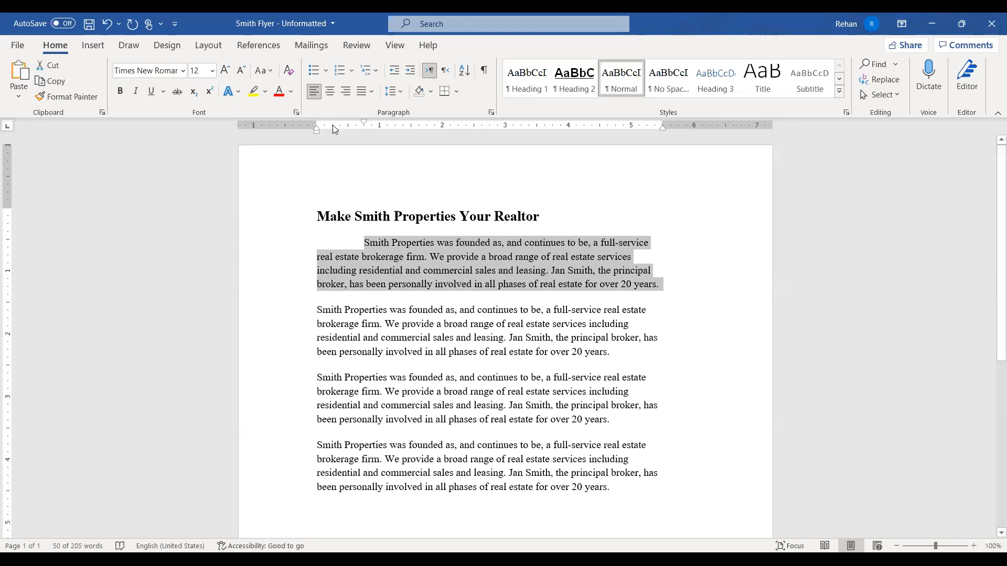
# Try first-line and 1-inch left indents on the first paragraph, undoing and redoing them
pyautogui.moveTo(363, 126); pyautogui.dragTo(313, 124)
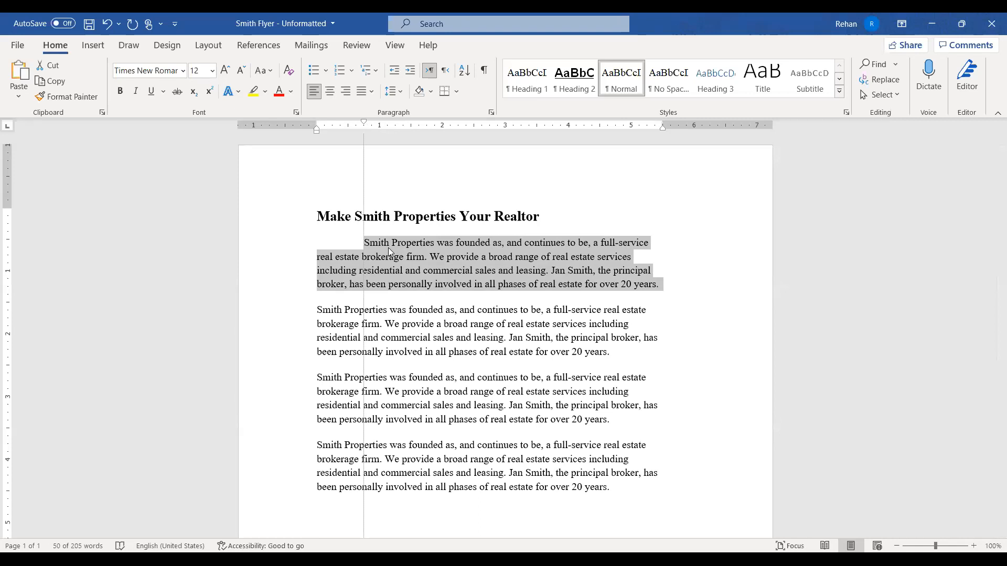
pyautogui.hotkey('ctrl', 'z')
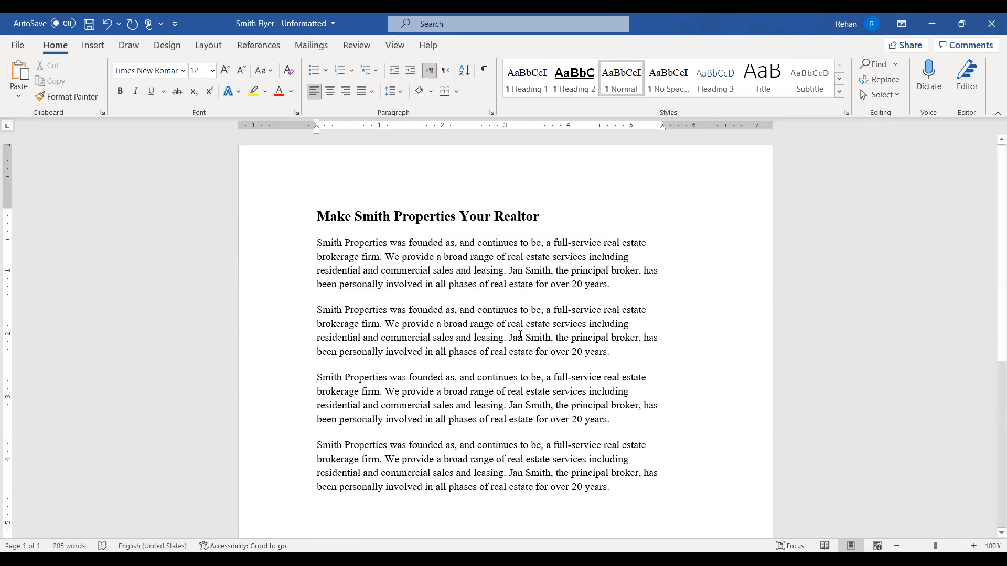
pyautogui.press('Tab')
pyautogui.press('Tab')
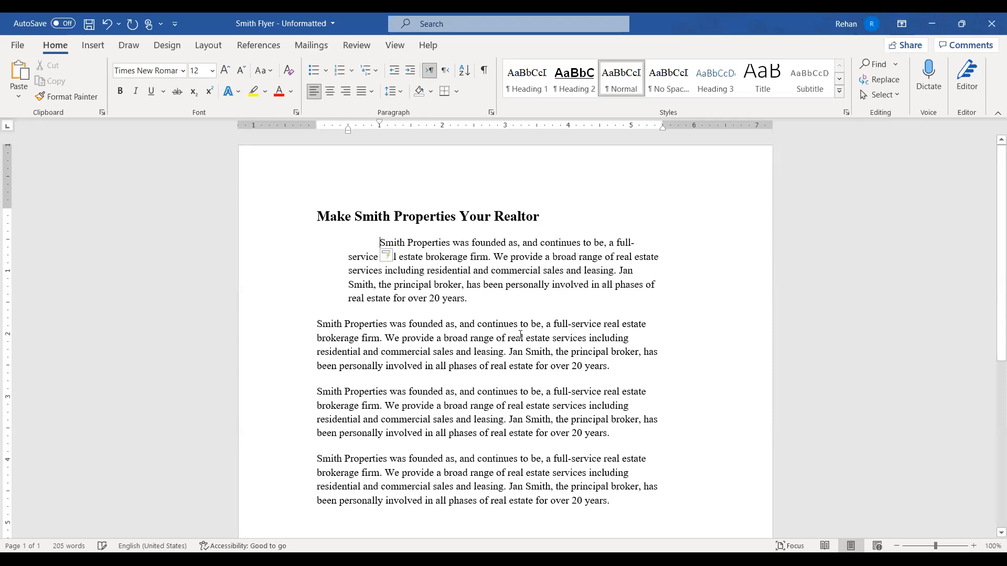
pyautogui.press('Tab')
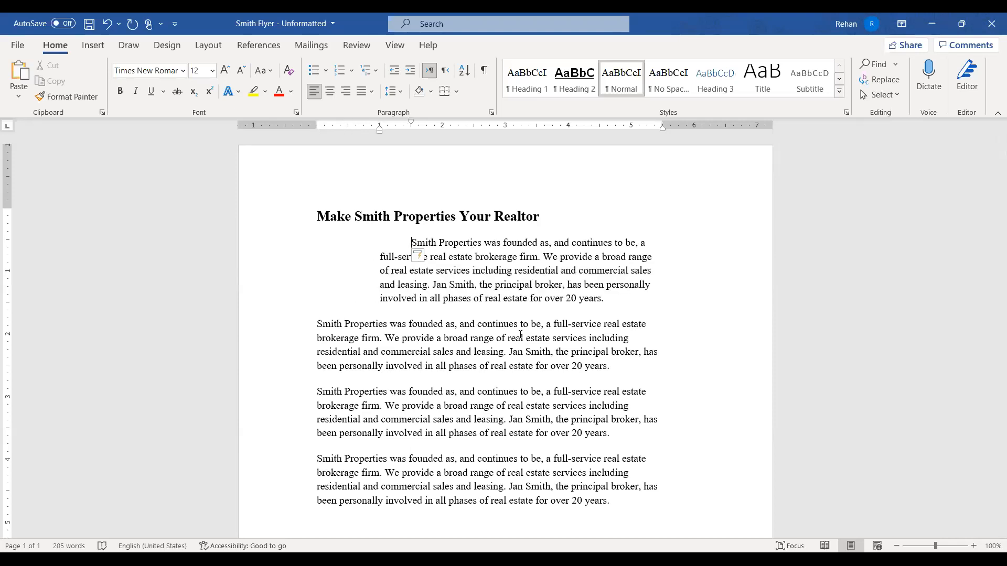
pyautogui.hotkey('ctrl', 'z')
pyautogui.hotkey('ctrl', 'z')
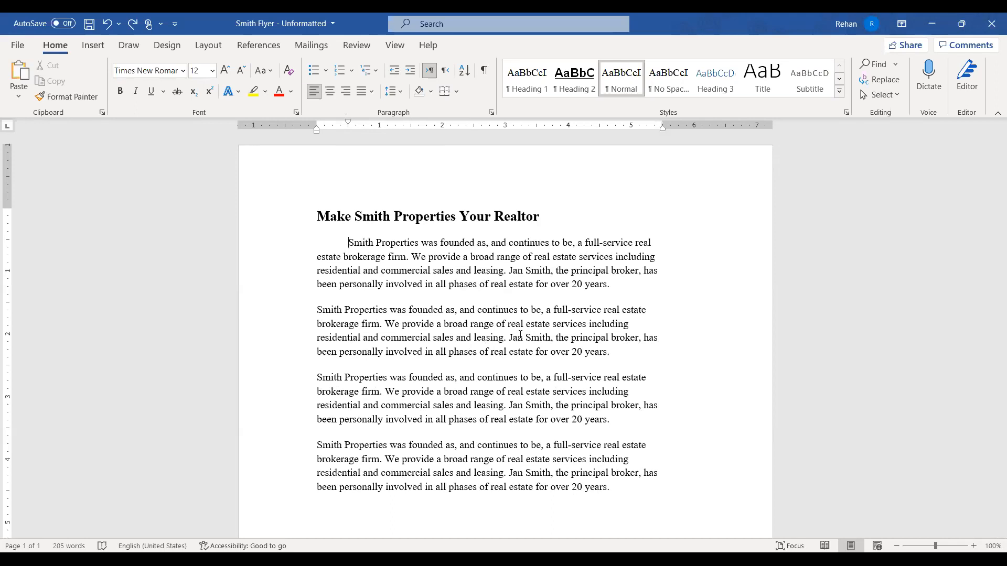
pyautogui.press('Tab')
pyautogui.press('Tab')
pyautogui.press('Tab')
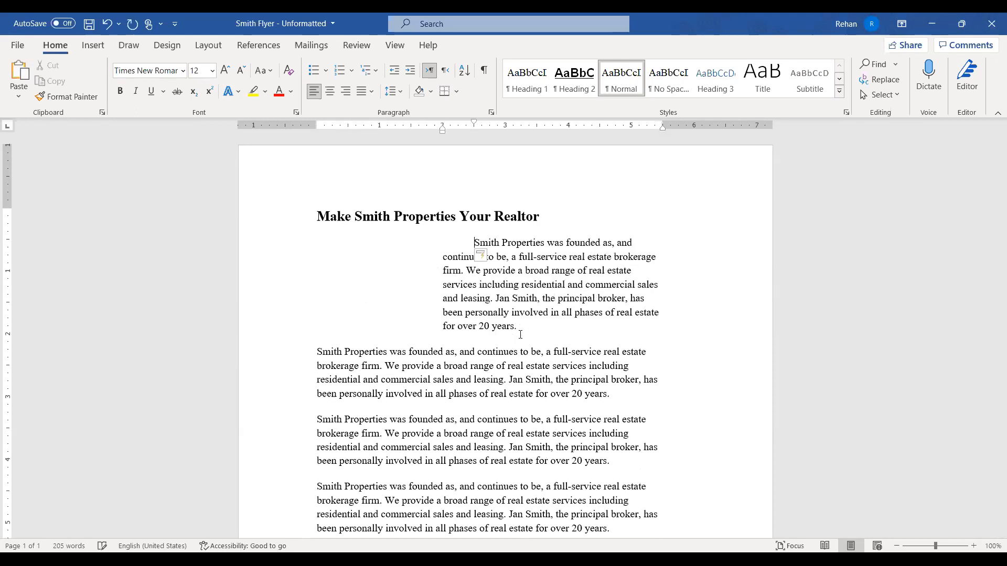
pyautogui.hotkey('ctrl', 'z')
pyautogui.hotkey('ctrl', 'z')
pyautogui.hotkey('ctrl', 'z')
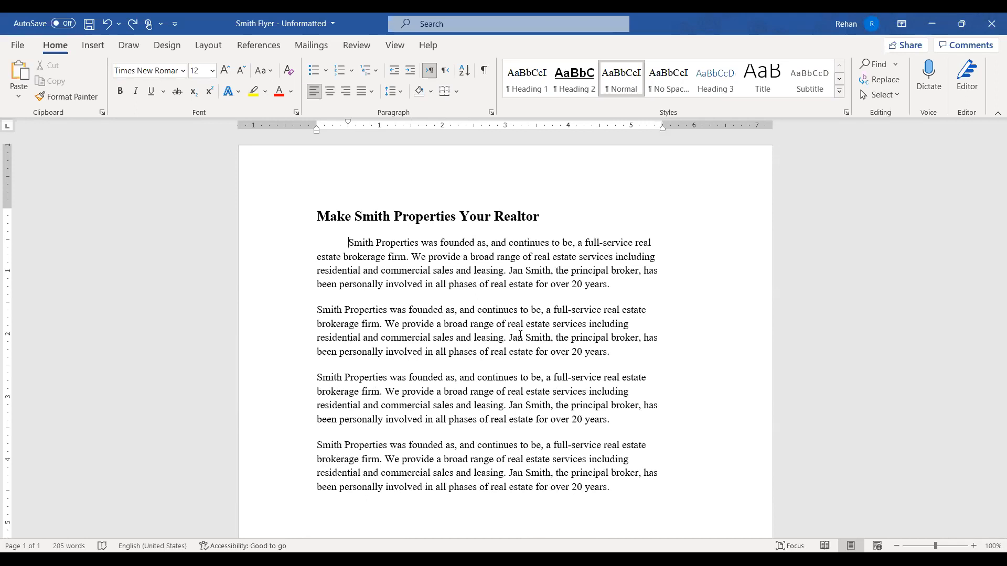
pyautogui.press('Tab')
pyautogui.press('Tab')
pyautogui.press('Tab')
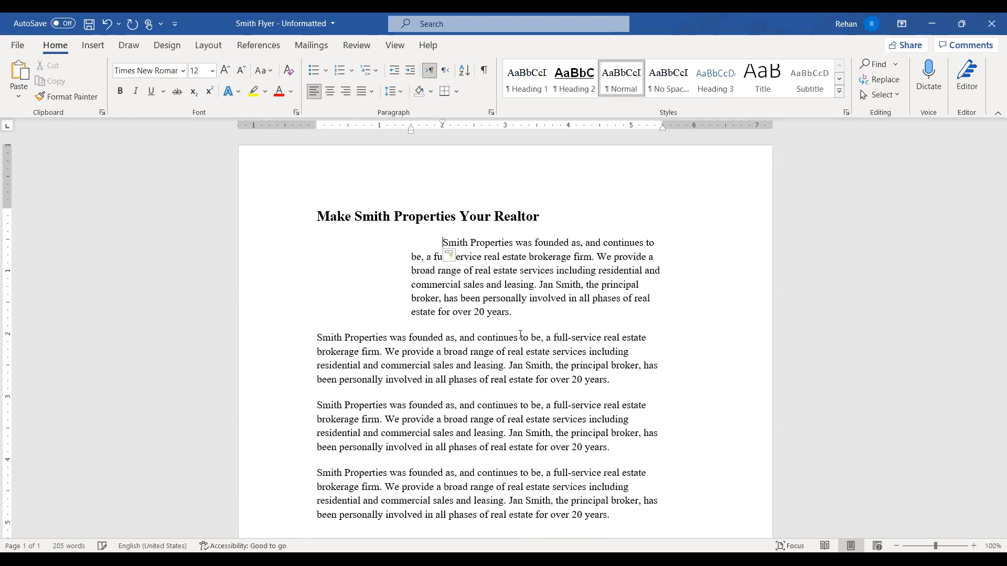
pyautogui.hotkey('ctrl', 'z')
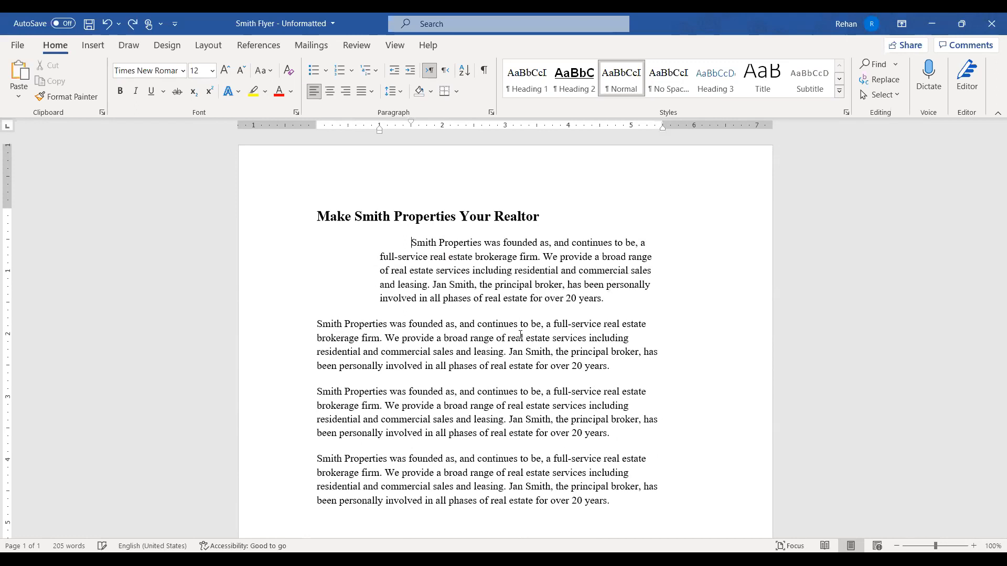
pyautogui.hotkey('ctrl', 'z')
pyautogui.hotkey('ctrl', 'z')
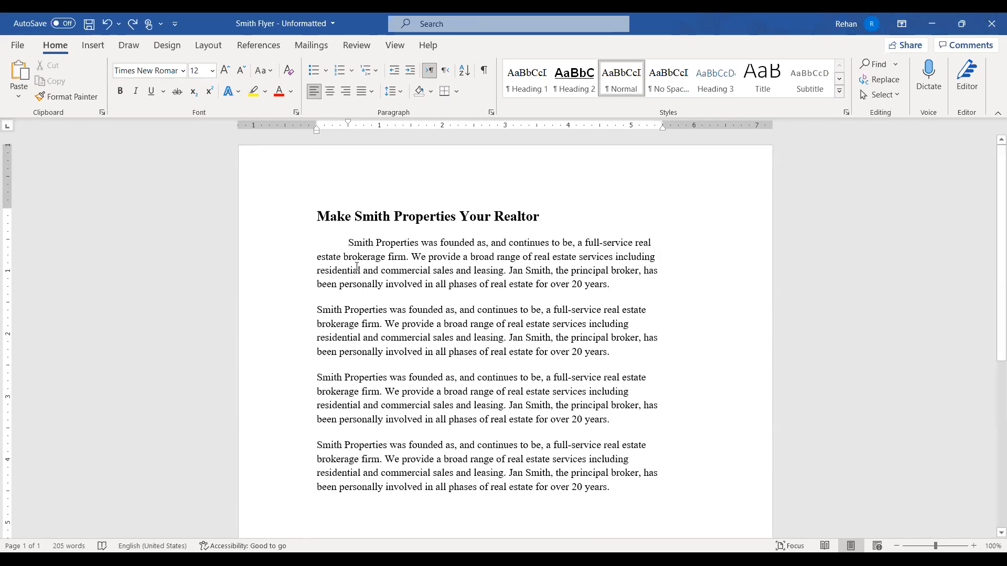
# Indent the first paragraph in half-inch steps, then undo it back to flush left
pyautogui.press('Tab')
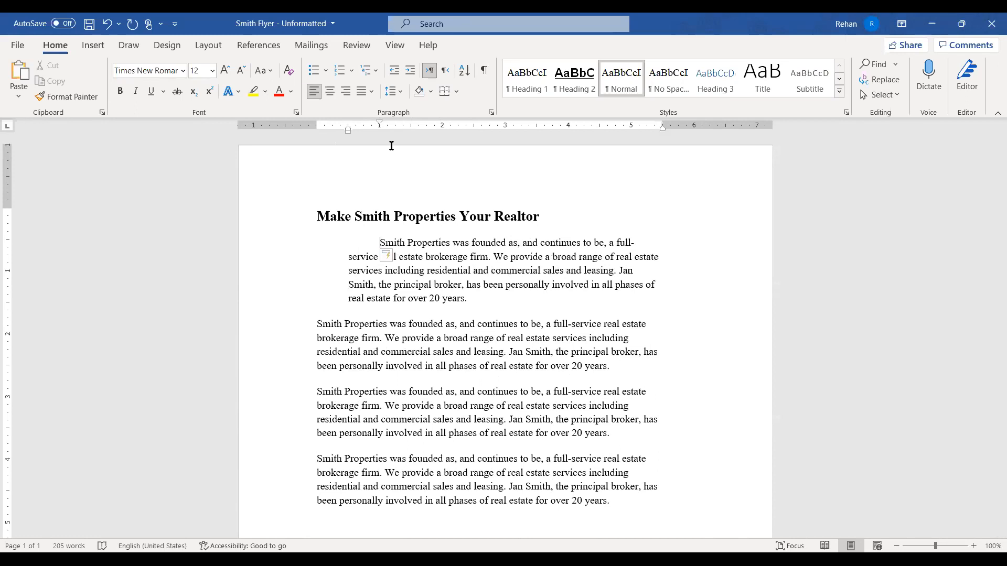
pyautogui.press('Tab')
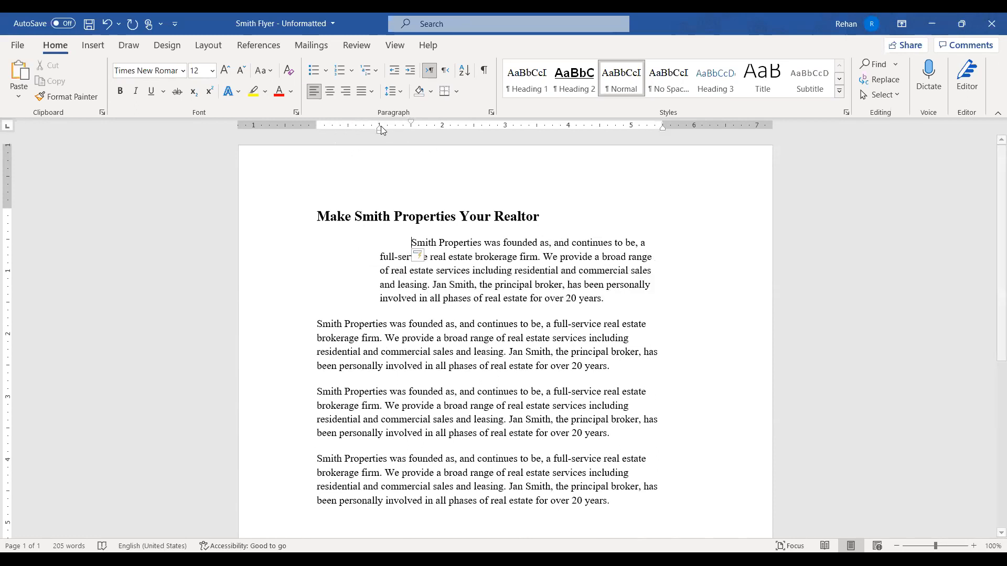
pyautogui.press('Tab')
pyautogui.press('Tab')
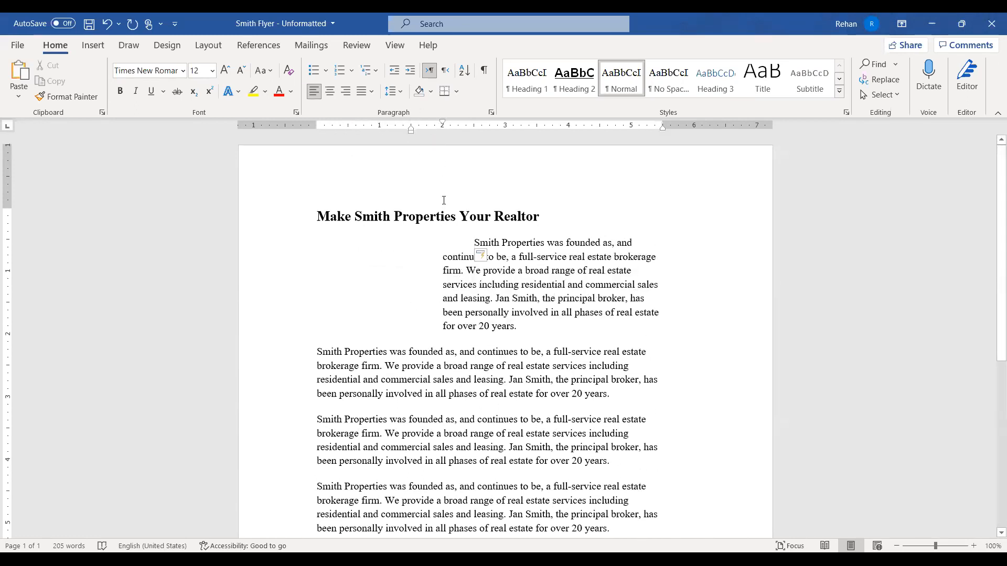
pyautogui.hotkey('ctrl', 'z')
pyautogui.hotkey('ctrl', 'z')
pyautogui.hotkey('ctrl', 'z')
pyautogui.hotkey('ctrl', 'z')
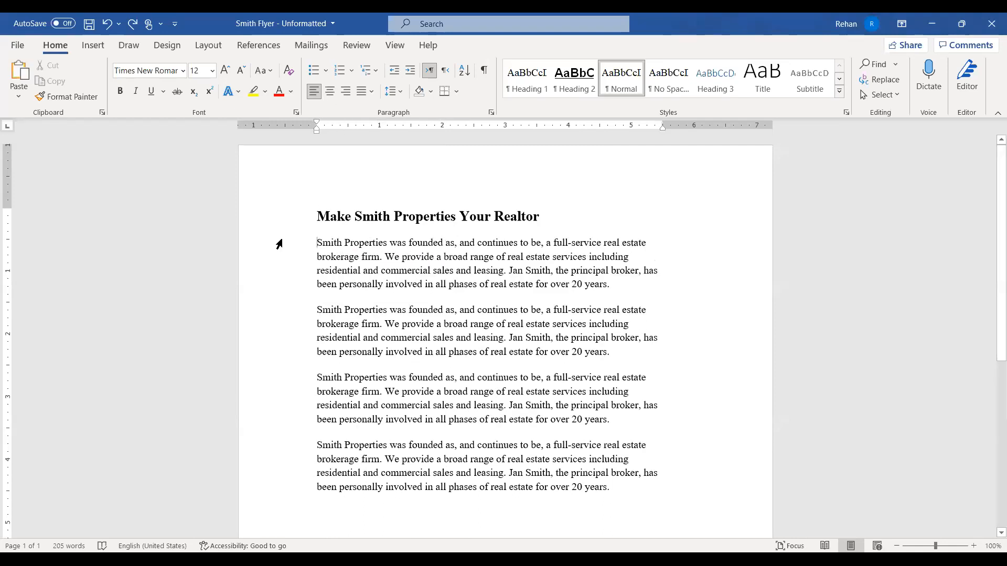
pyautogui.moveTo(279, 245); pyautogui.dragTo(287, 293)
pyautogui.moveTo(317, 121); pyautogui.dragTo(363, 124)
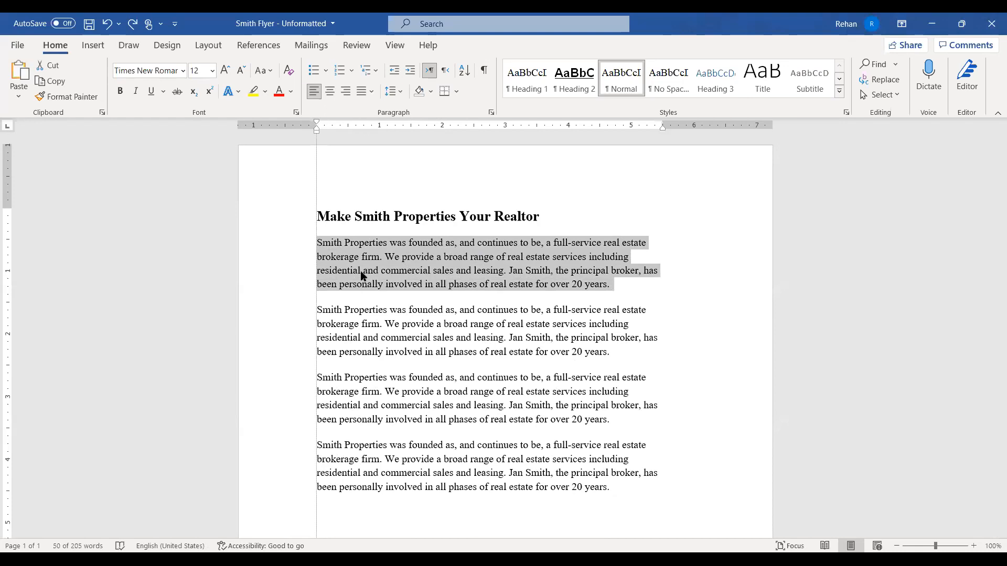
pyautogui.click(424, 241)
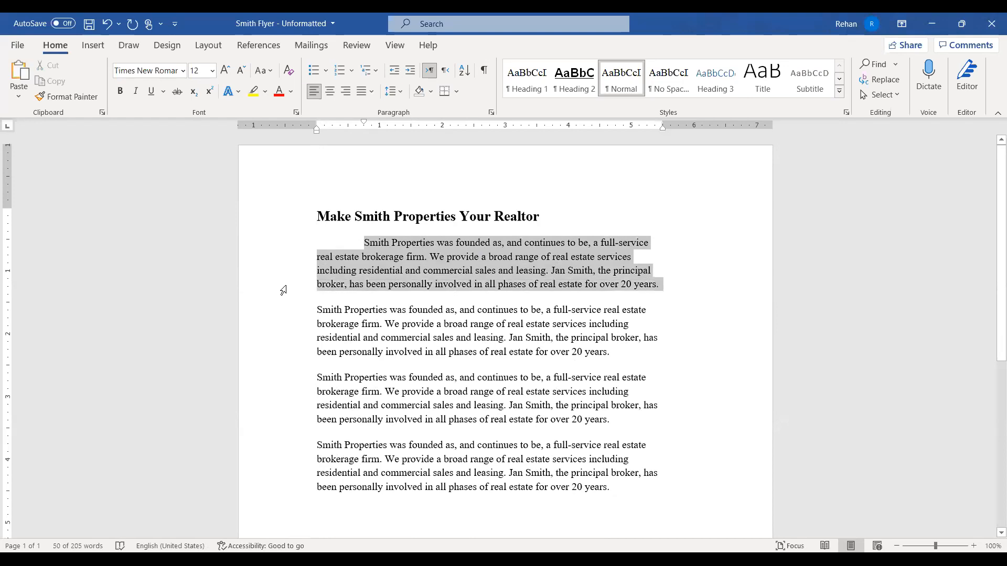
pyautogui.scroll(-1, 326, 328)
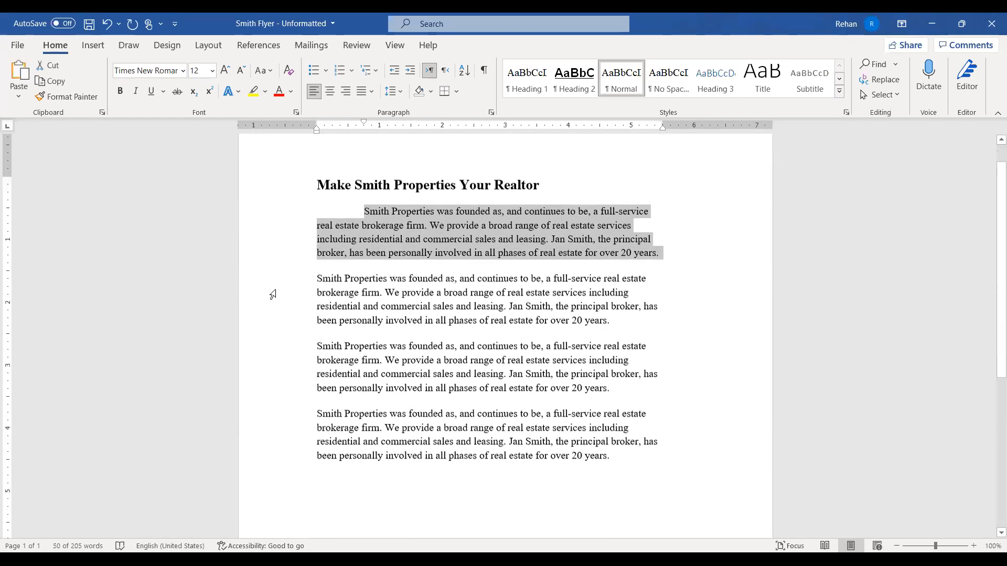
pyautogui.moveTo(294, 279); pyautogui.dragTo(297, 325)
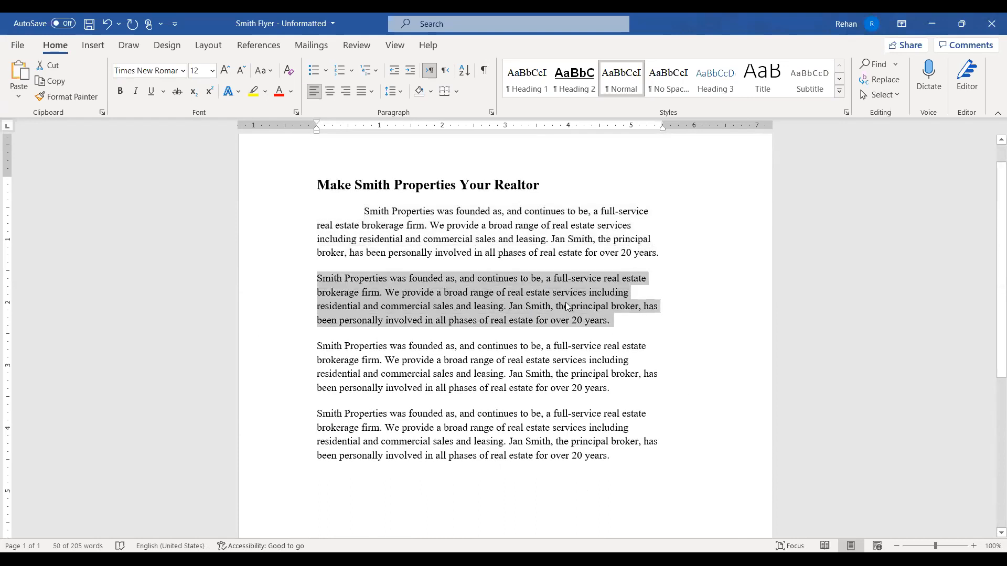
pyautogui.doubleClick(292, 231)
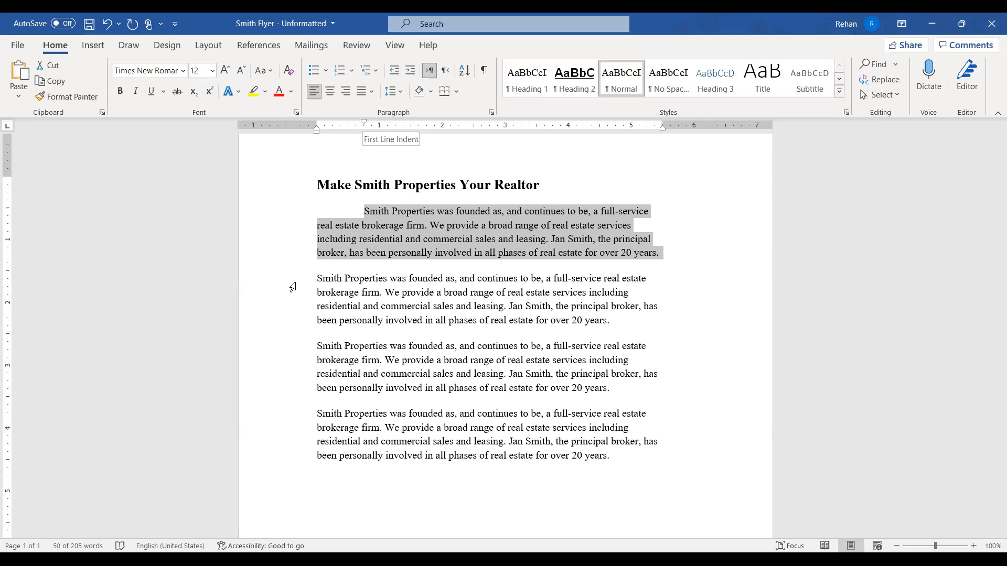
pyautogui.moveTo(295, 286); pyautogui.dragTo(298, 327)
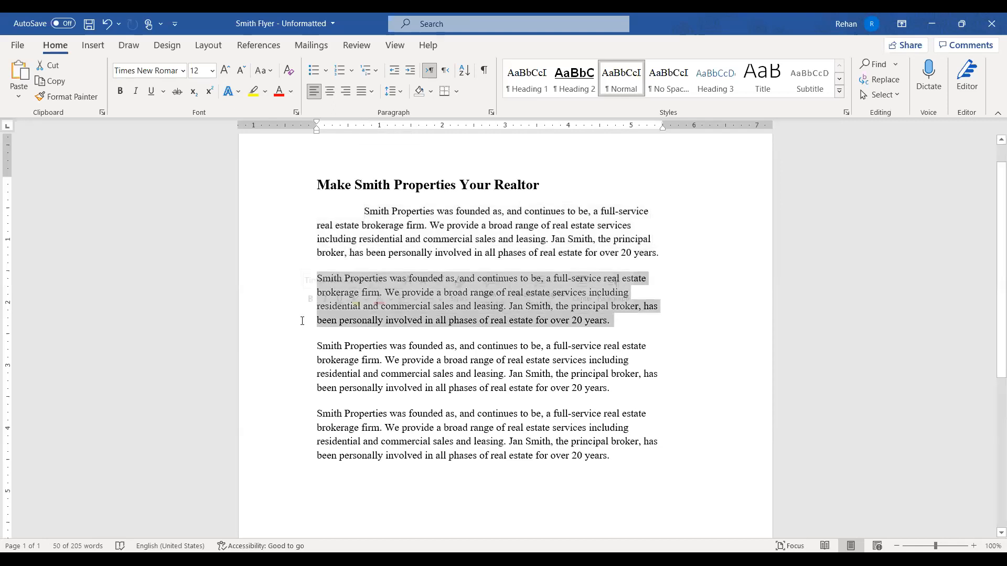
pyautogui.moveTo(602, 283)
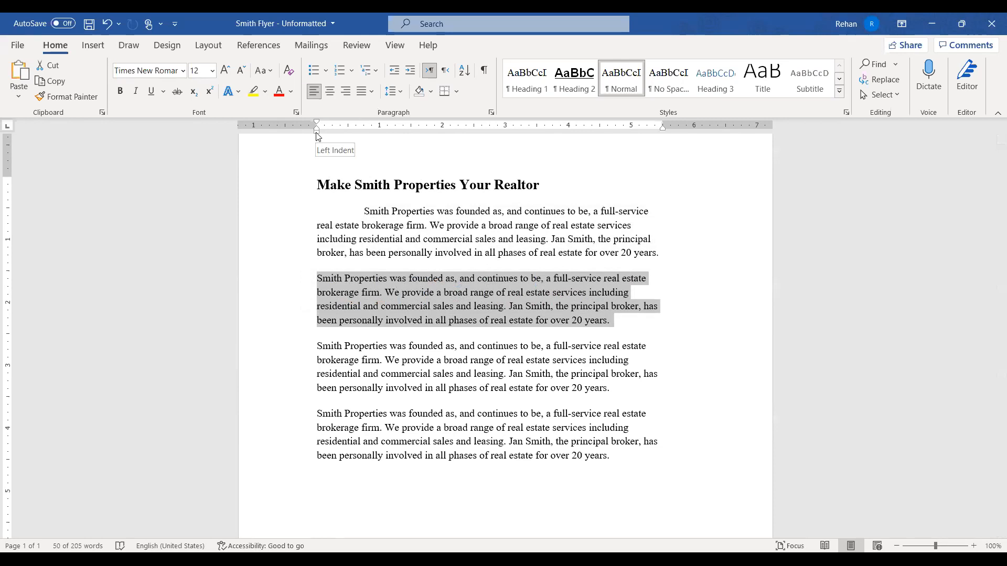
# Indent the second paragraph about 0.75 inch from the left, then select the third paragraph
pyautogui.moveTo(317, 137); pyautogui.dragTo(368, 137)
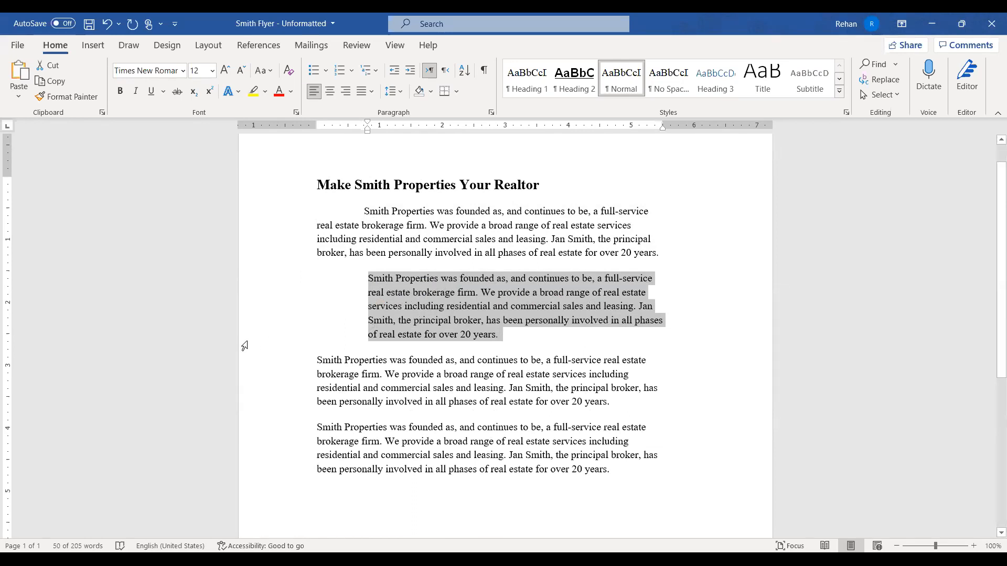
pyautogui.moveTo(268, 363); pyautogui.dragTo(267, 405)
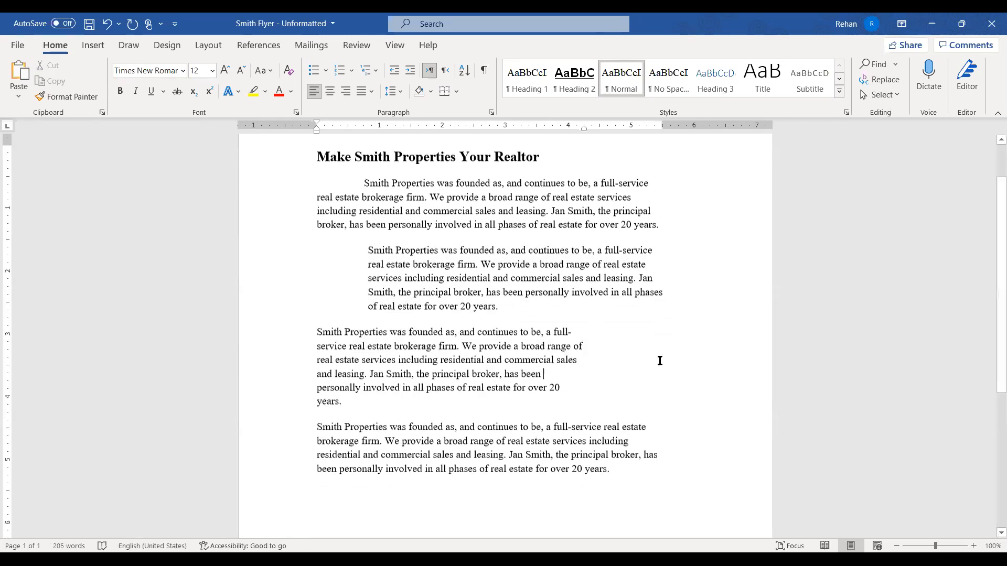
# Select the fourth Smith Properties paragraph to give it a hanging indent
pyautogui.scroll(-2, 659, 361)
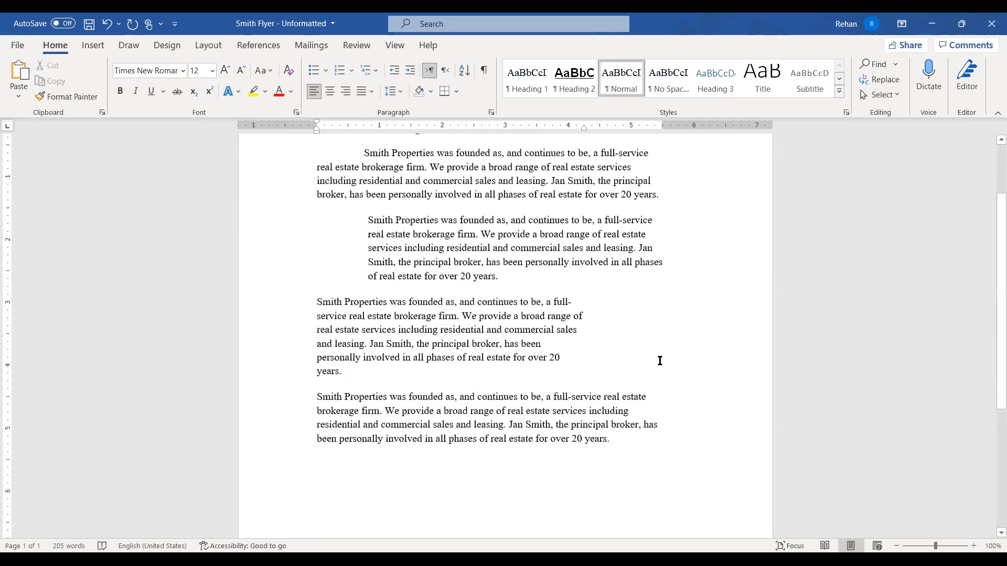
pyautogui.moveTo(266, 404); pyautogui.dragTo(268, 439)
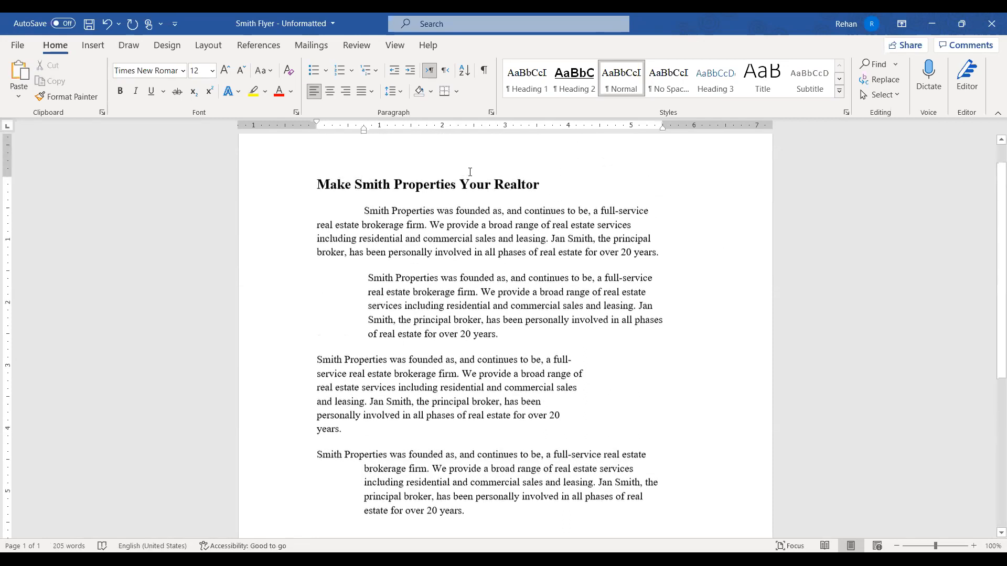
# Add an empty line after the end of the hanging-indent paragraph
pyautogui.scroll(-3, 470, 396)
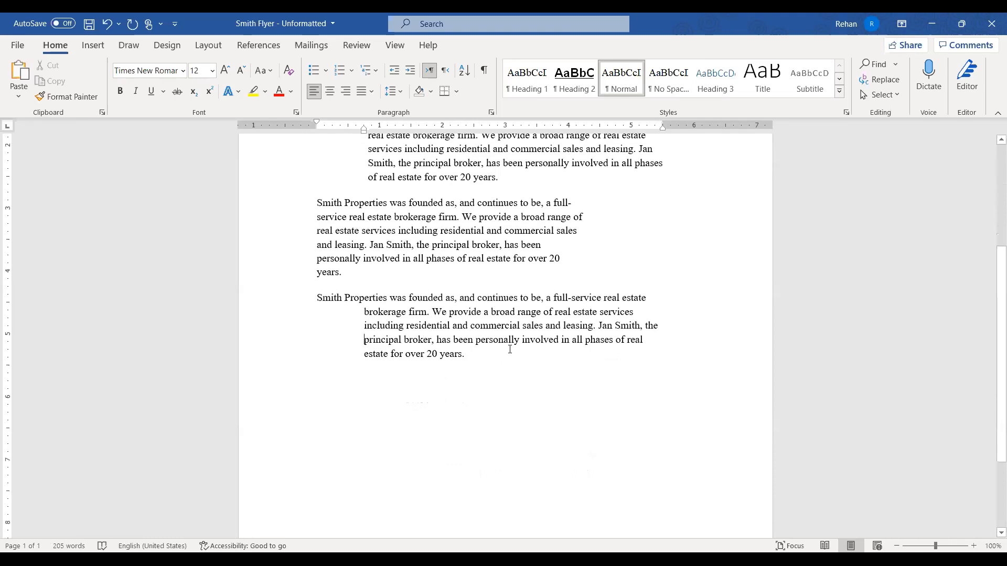
pyautogui.hotkey('ctrl', 'End')
pyautogui.press('Return')
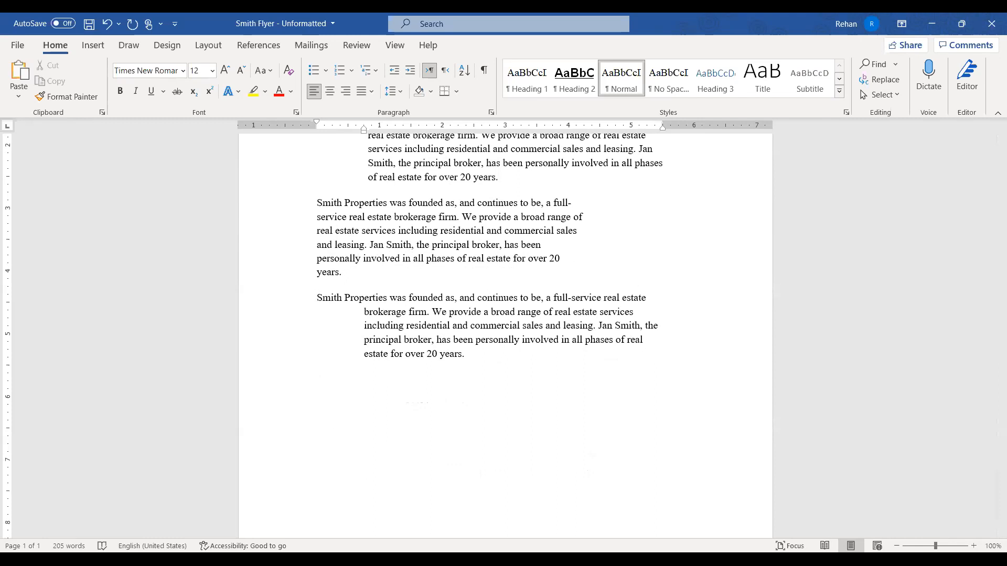
# Type Mango, Apple and Orange on separate lines and format them as a numbered list
pyautogui.write('Mango')
pyautogui.press('Return')
pyautogui.write('Apple')
pyautogui.press('Return')
pyautogui.write('Orange')
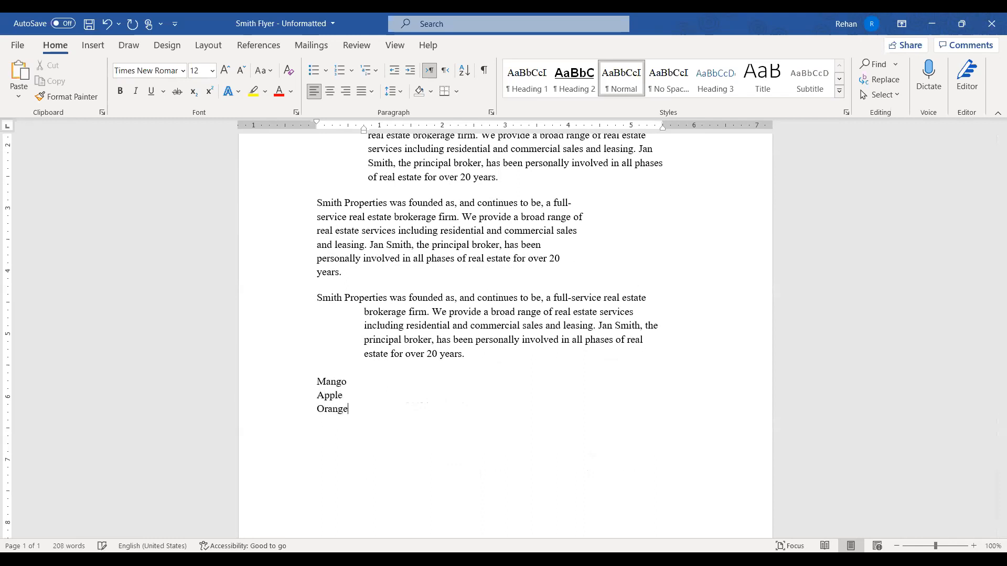
pyautogui.moveTo(281, 384); pyautogui.dragTo(283, 409)
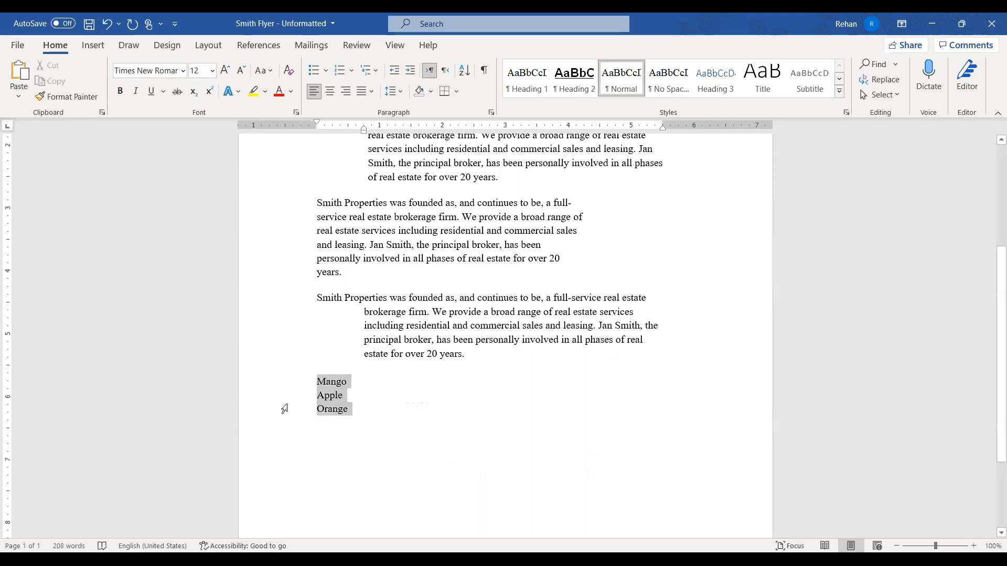
pyautogui.click(340, 70)
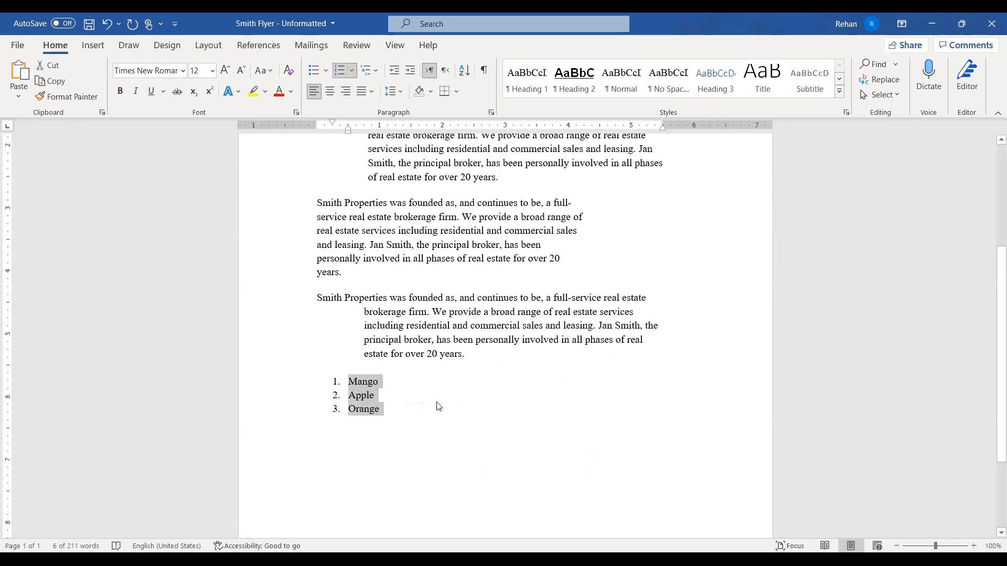
# Nudge the Mango item's indent marker right so it sits past Apple and Orange
pyautogui.click(420, 405)
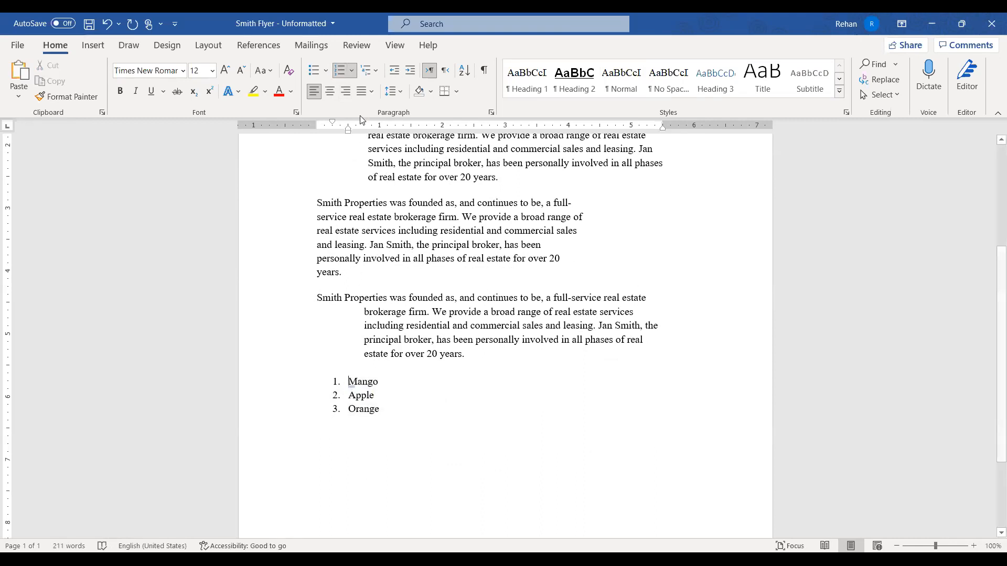
pyautogui.click(264, 387)
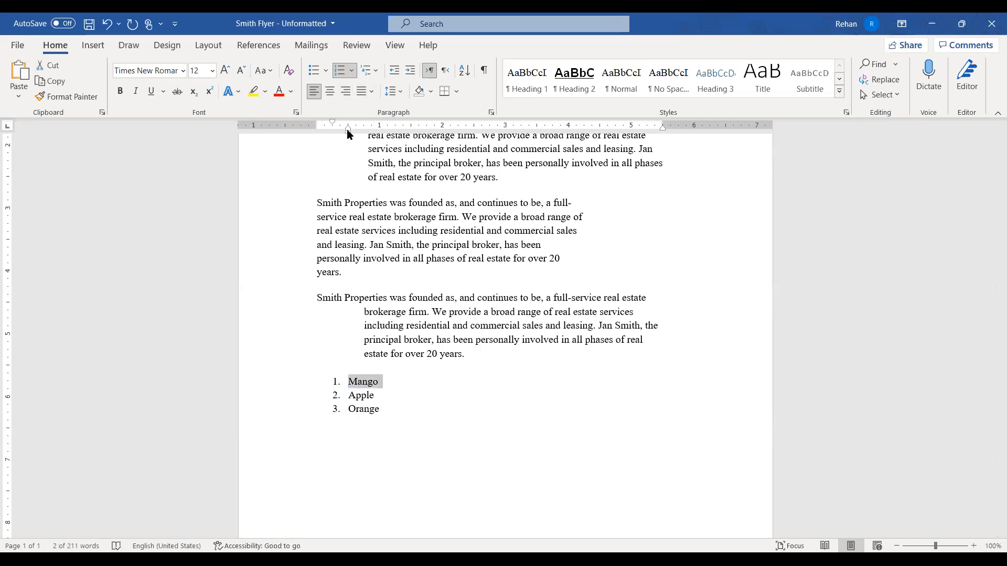
pyautogui.moveTo(349, 134); pyautogui.dragTo(357, 137)
pyautogui.click(413, 456)
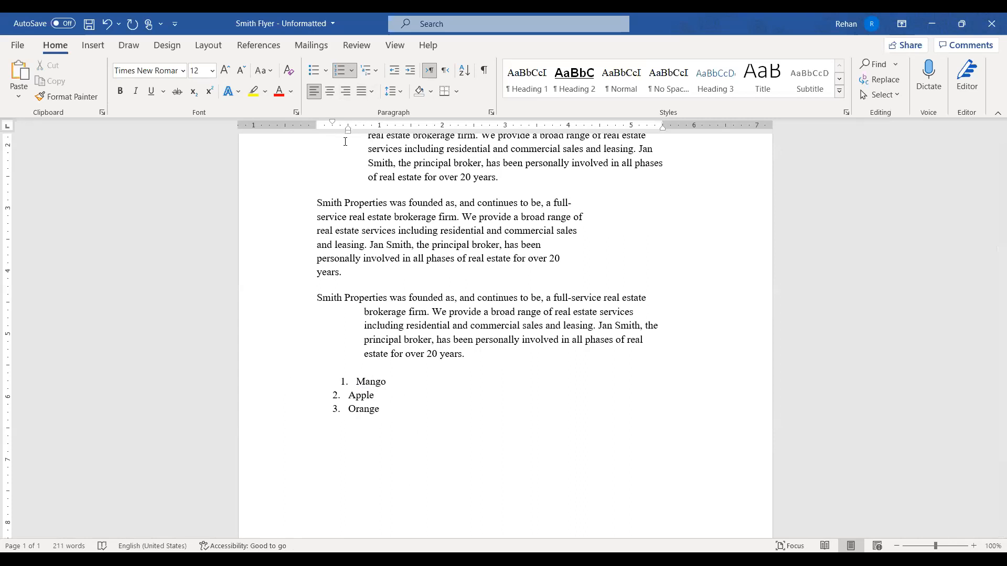
pyautogui.click(275, 381)
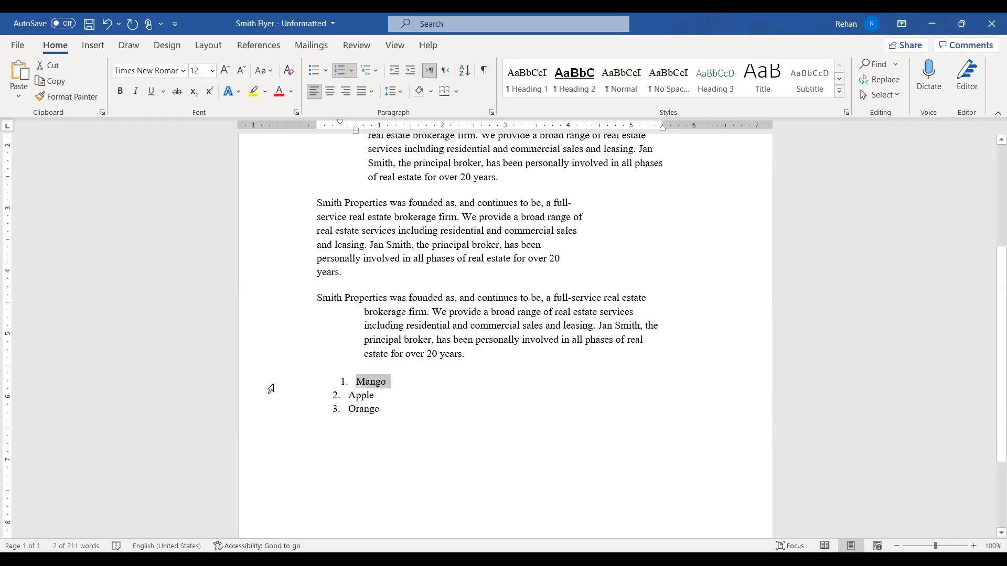
# Drag Mango's First Line and Left Indent markers back to align with Apple and Orange
pyautogui.click(425, 421)
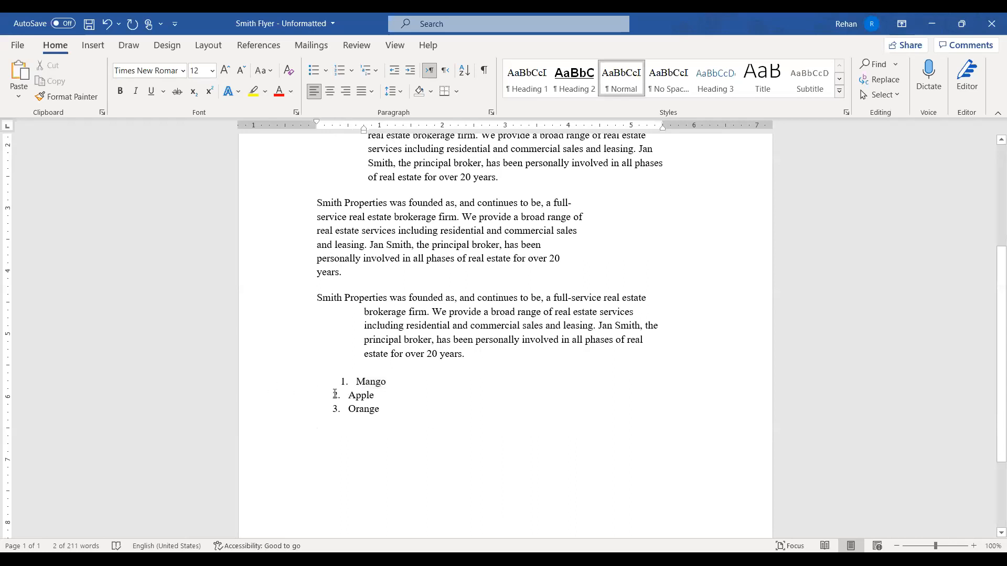
pyautogui.click(272, 388)
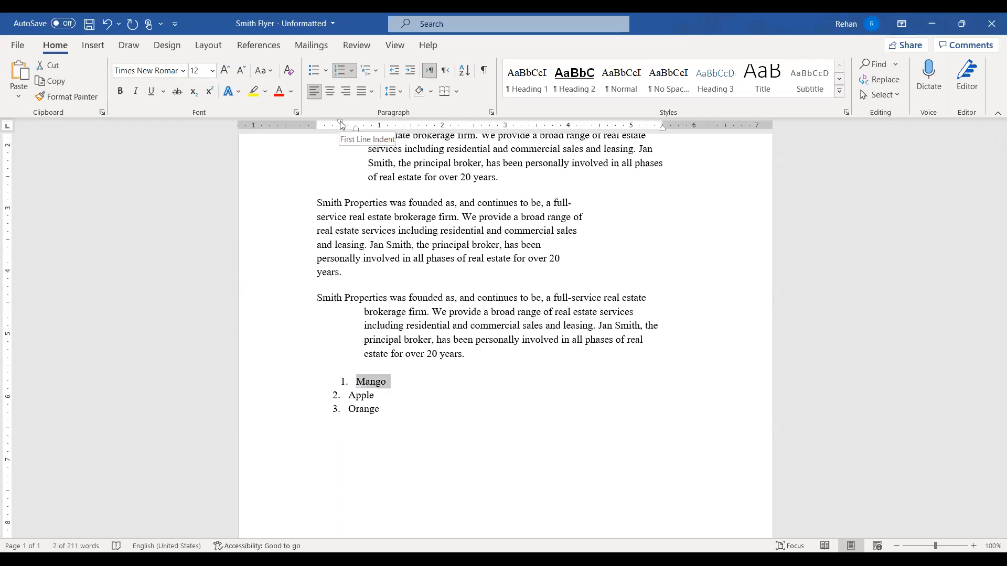
pyautogui.moveTo(342, 125); pyautogui.dragTo(333, 124)
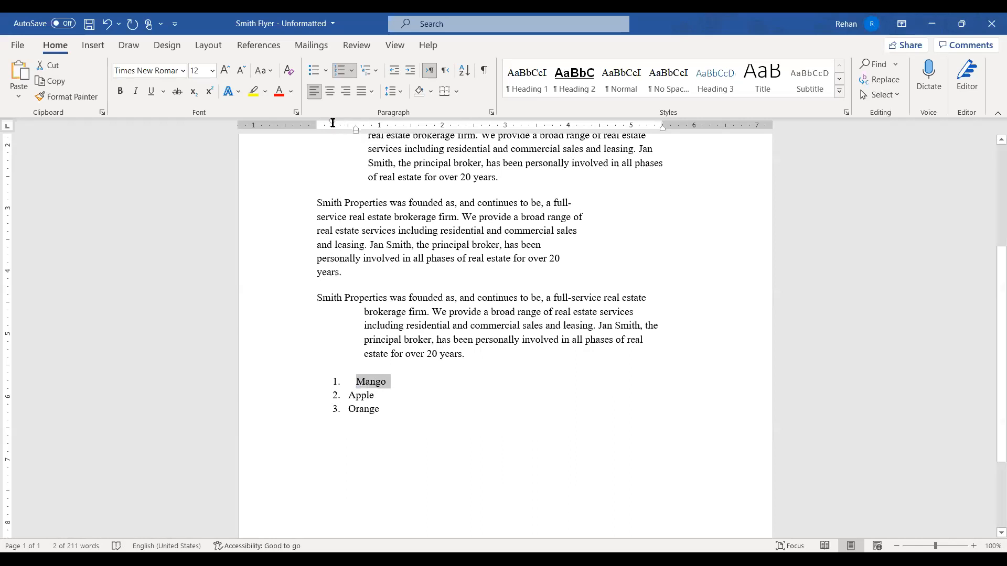
pyautogui.click(366, 385)
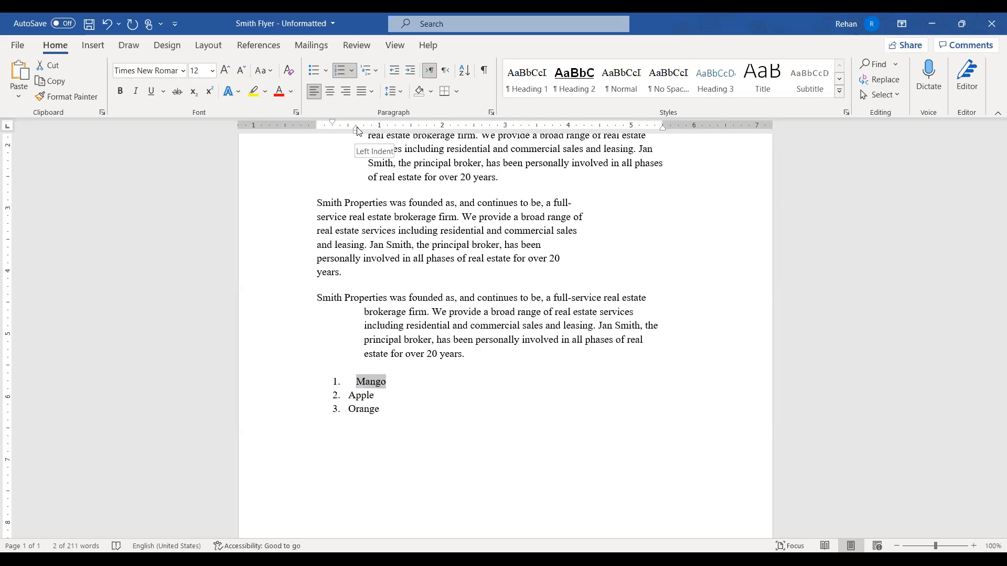
pyautogui.moveTo(357, 131); pyautogui.dragTo(351, 133)
pyautogui.click(311, 422)
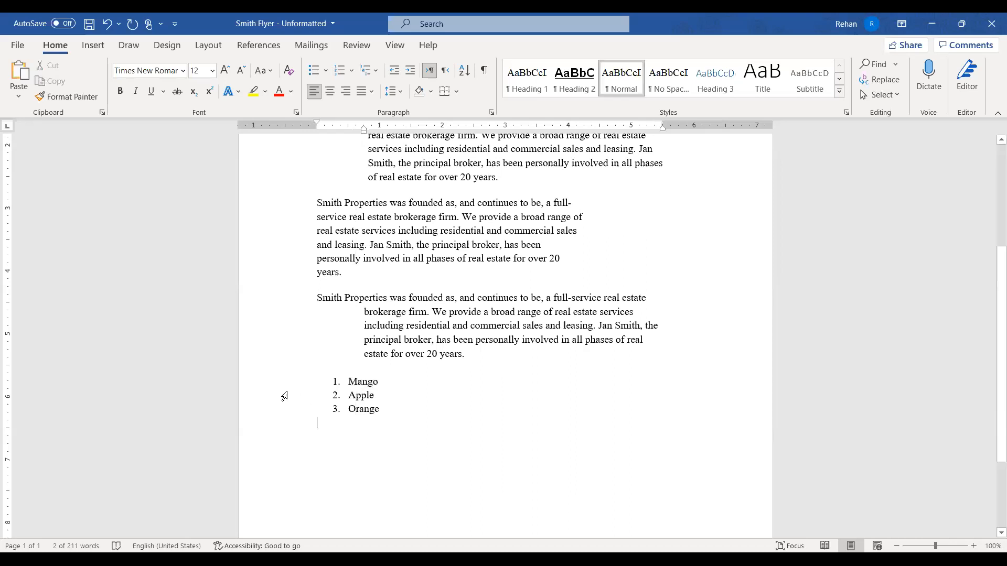
pyautogui.moveTo(283, 397); pyautogui.dragTo(290, 421)
pyautogui.click(580, 460)
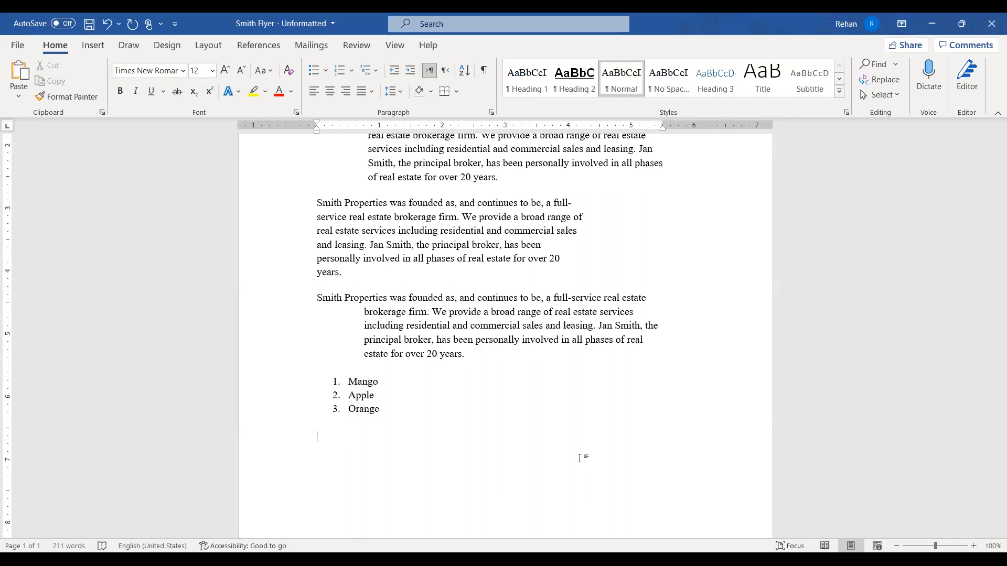
pyautogui.scroll(4, 498, 429)
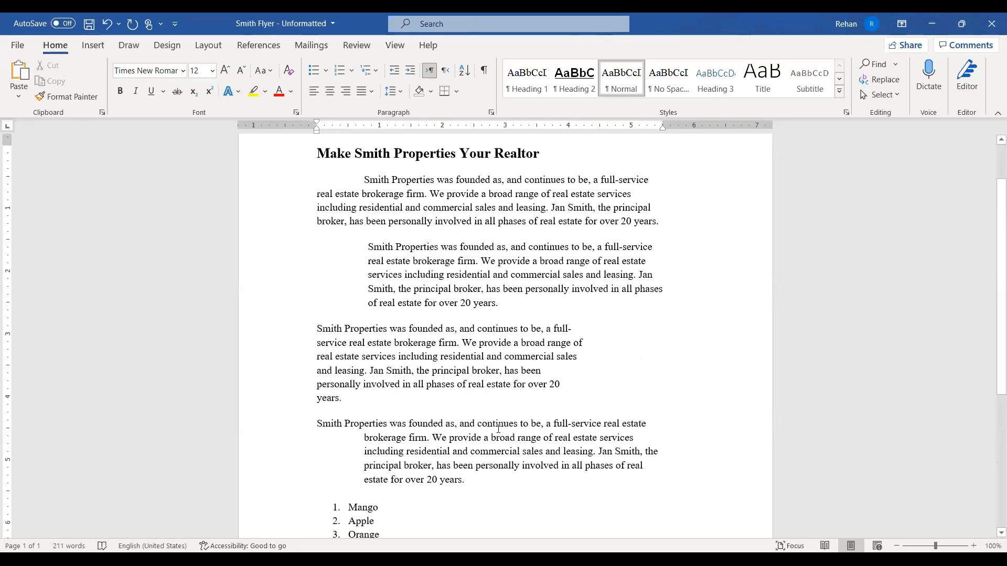
pyautogui.scroll(-3, 498, 429)
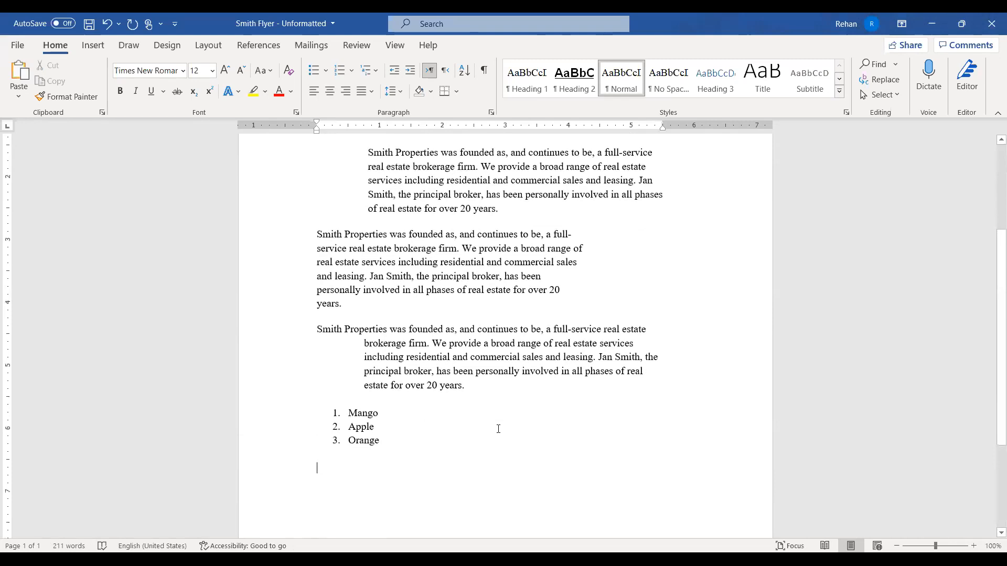
pyautogui.click(317, 468)
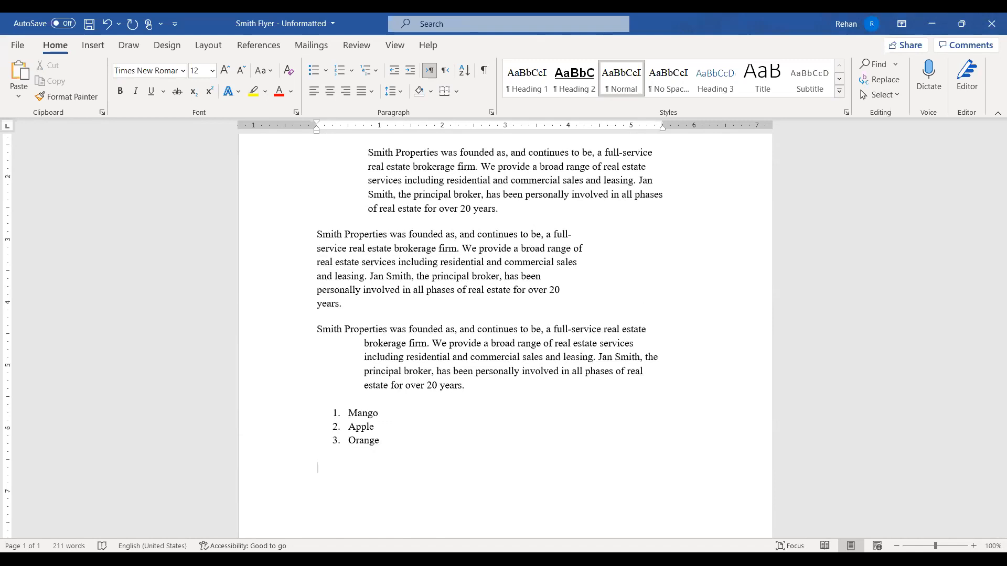
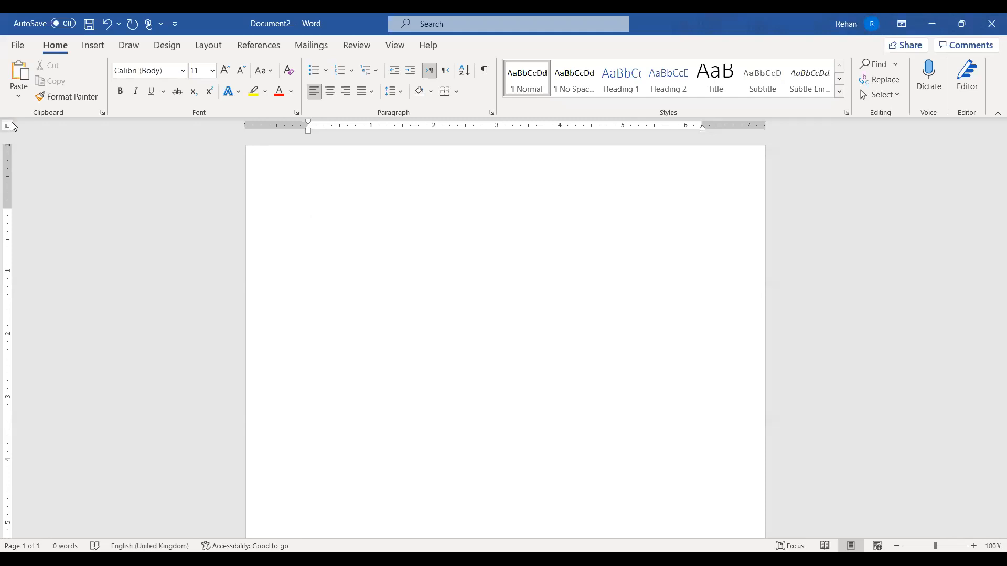
pyautogui.click(12, 129)
pyautogui.click(8, 126)
pyautogui.click(7, 128)
pyautogui.click(12, 129)
pyautogui.click(12, 129)
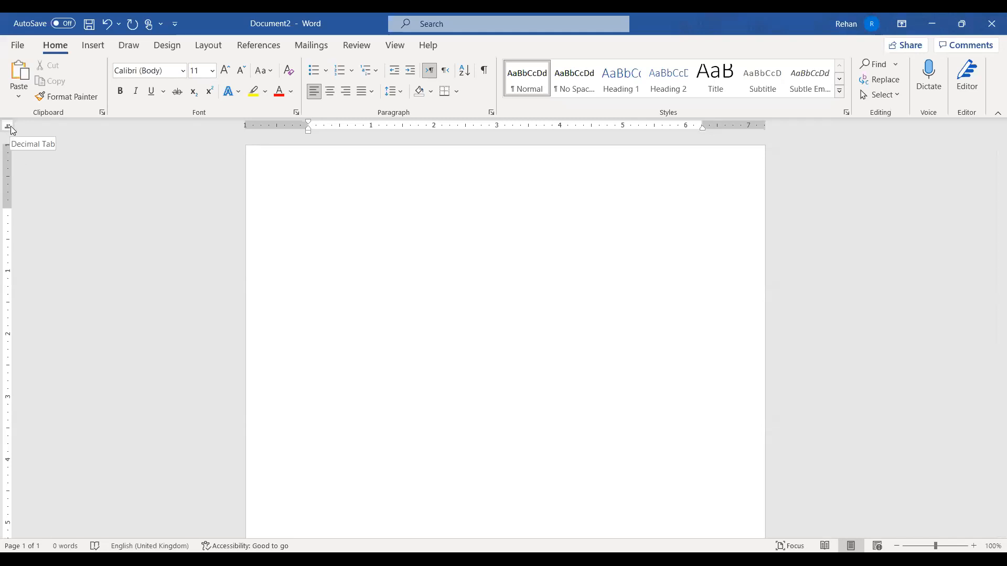
pyautogui.click(10, 128)
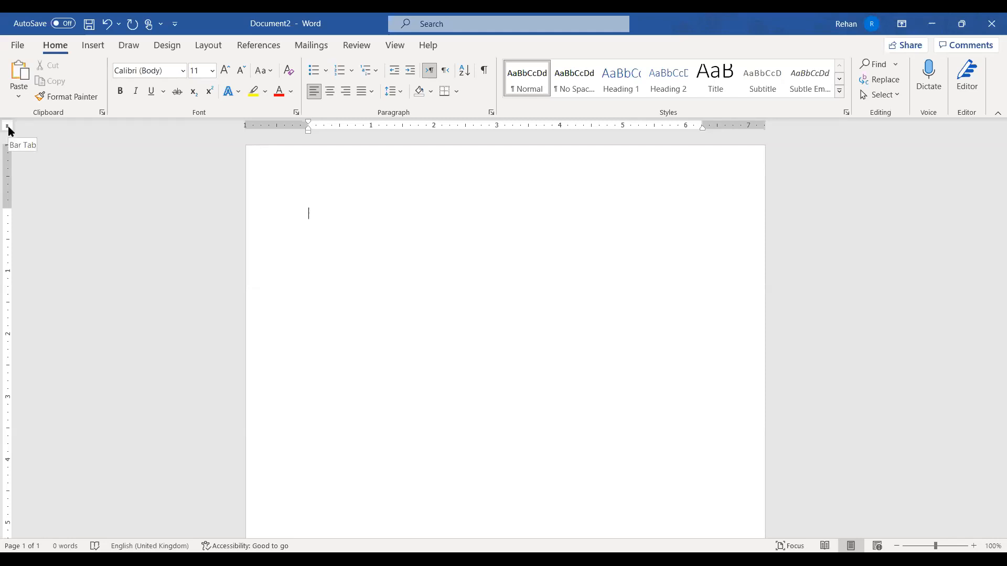
pyautogui.click(8, 127)
pyautogui.click(7, 126)
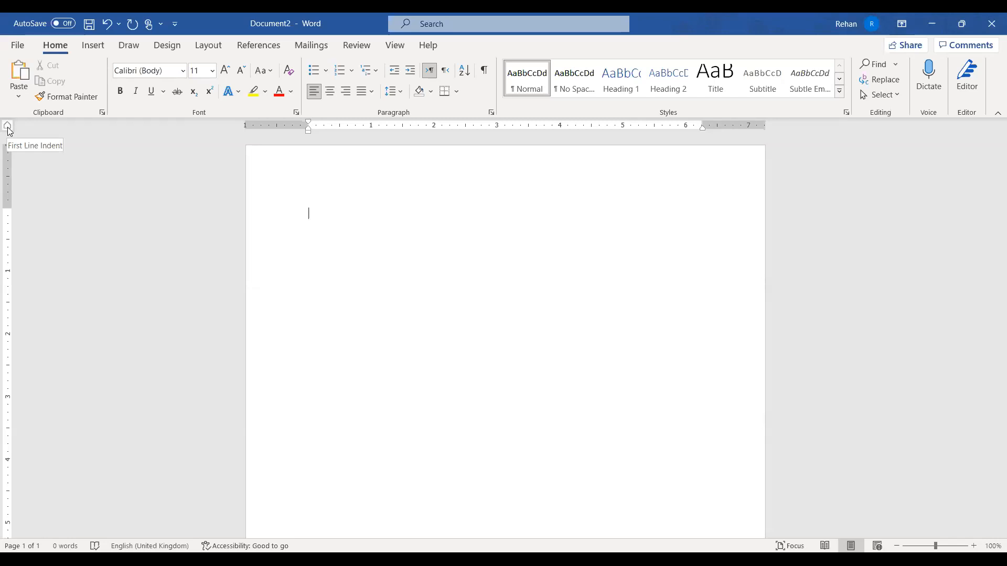
pyautogui.click(7, 128)
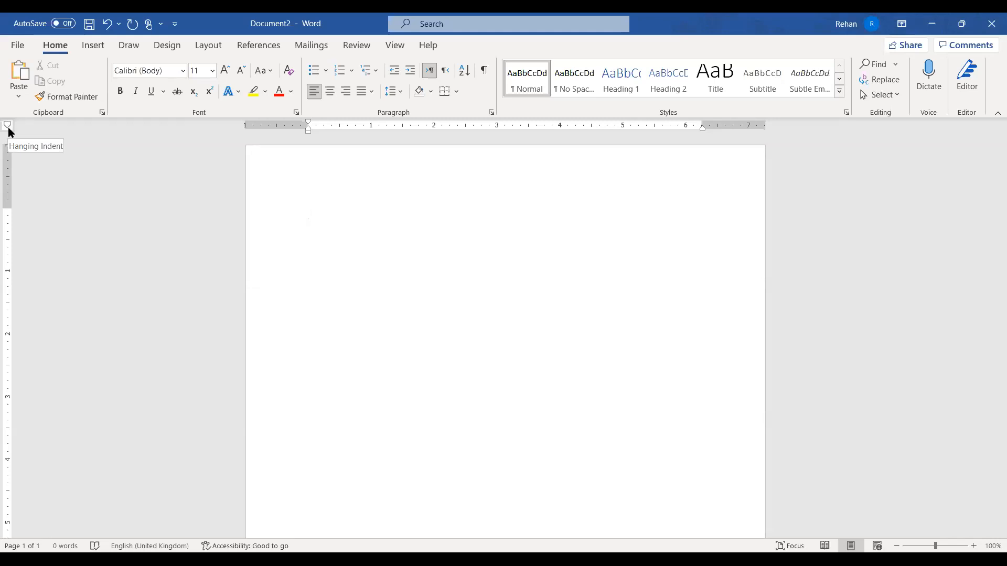
pyautogui.click(8, 129)
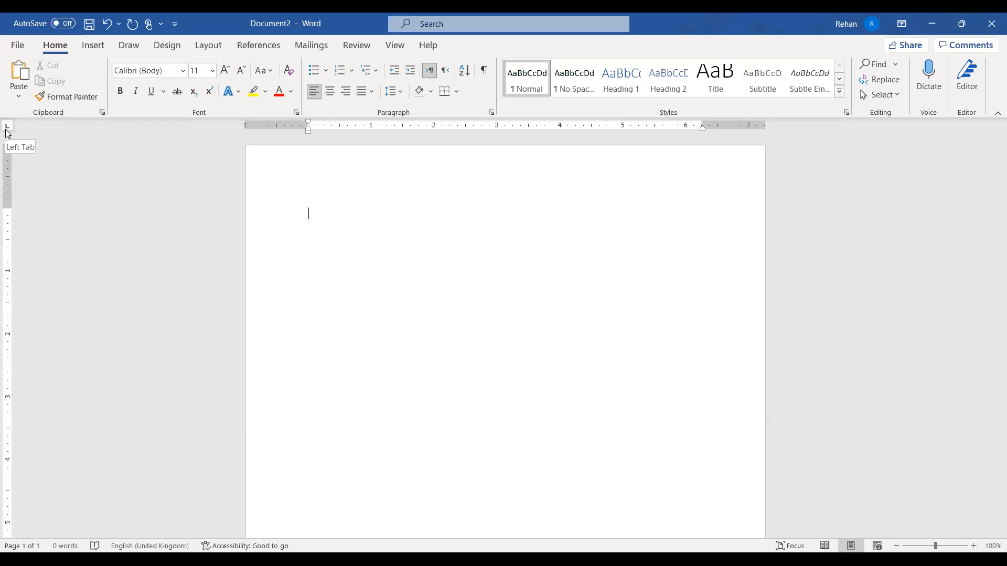
pyautogui.click(7, 128)
pyautogui.click(7, 128)
pyautogui.click(8, 128)
pyautogui.click(8, 128)
pyautogui.click(9, 129)
pyautogui.click(8, 130)
pyautogui.click(7, 128)
pyautogui.click(6, 128)
pyautogui.click(7, 128)
pyautogui.click(9, 126)
pyautogui.click(6, 128)
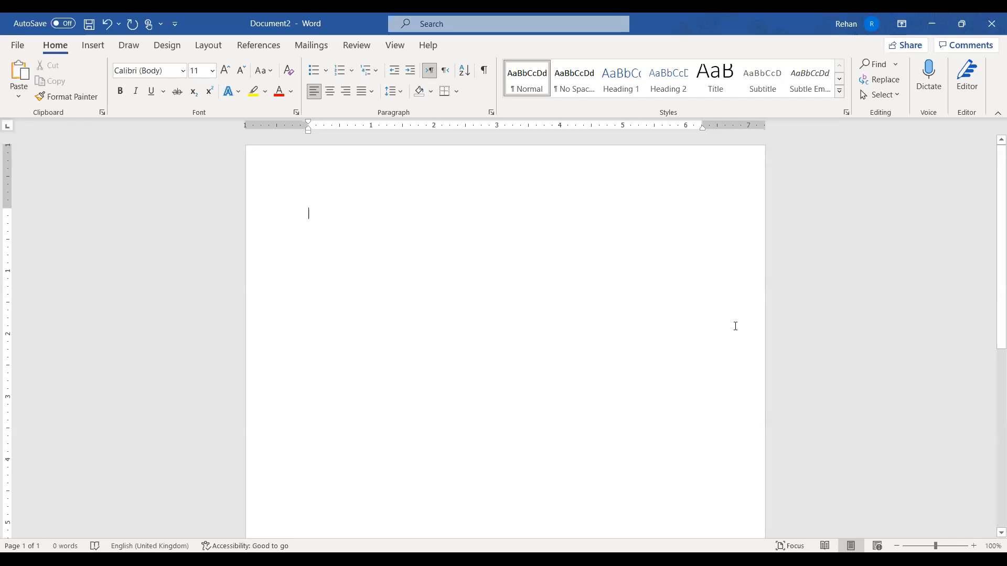
pyautogui.write('Rehan')
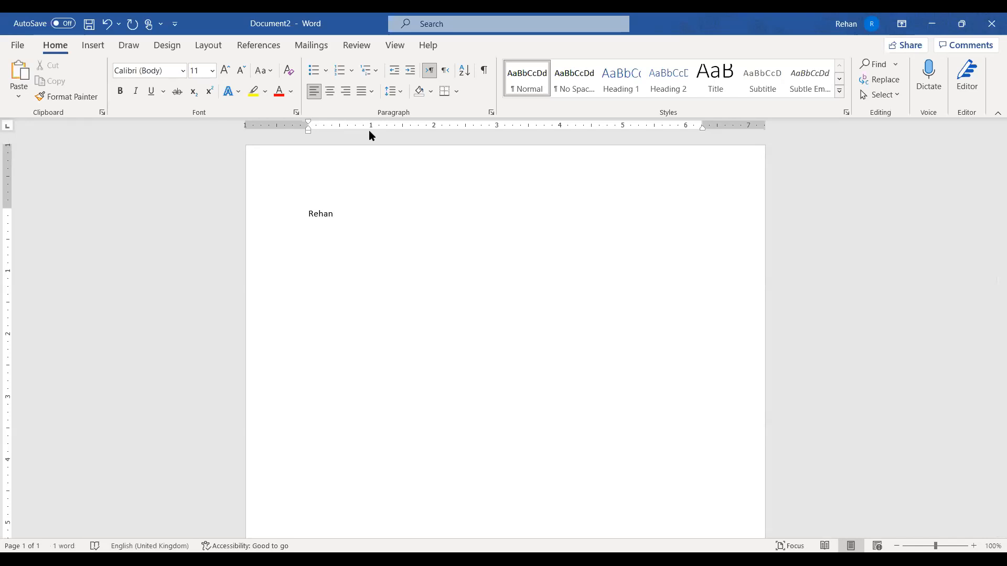
pyautogui.press('Tab')
pyautogui.press('Tab')
pyautogui.press('Tab')
pyautogui.press('Tab')
pyautogui.press('BackSpace')
pyautogui.press('BackSpace')
pyautogui.press('BackSpace')
pyautogui.press('BackSpace')
pyautogui.press('BackSpace')
pyautogui.press('BackSpace')
pyautogui.press('BackSpace')
pyautogui.press('BackSpace')
pyautogui.press('BackSpace')
pyautogui.press('BackSpace')
pyautogui.write('Tahir')
pyautogui.press('Tab')
pyautogui.write('Bur')
pyautogui.press('BackSpace')
pyautogui.press('BackSpace')
pyautogui.write('u')
pyautogui.press('BackSpace')
pyautogui.write('utt')
pyautogui.hotkey('ctrl', 'shift', 'Left')
pyautogui.hotkey('ctrl', 'shift', 'Left')
pyautogui.hotkey('ctrl', 'shift', 'Left')
pyautogui.hotkey('ctrl', 'shift', 'Left')
pyautogui.hotkey('ctrl', 'shift', 'Left')
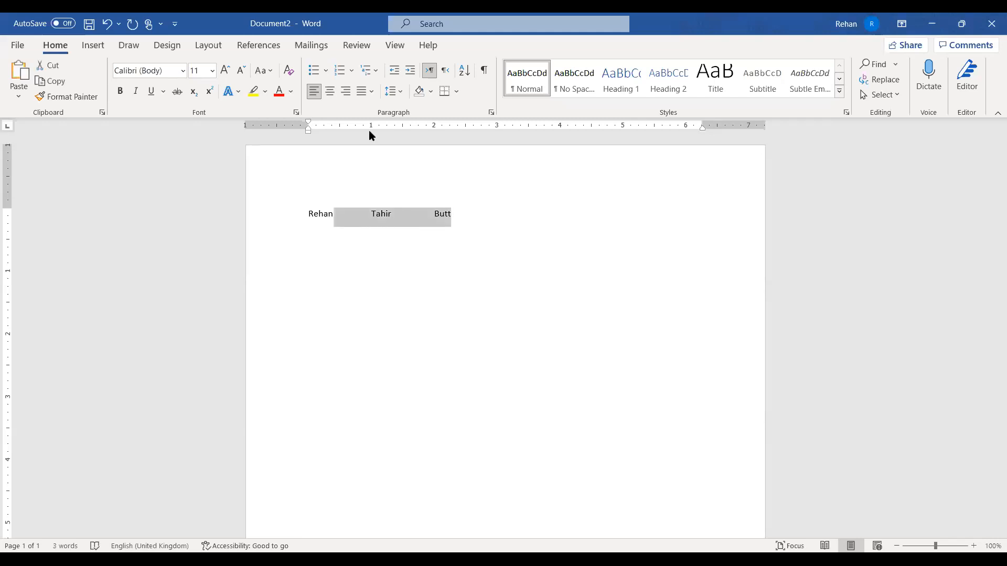
pyautogui.press('Delete')
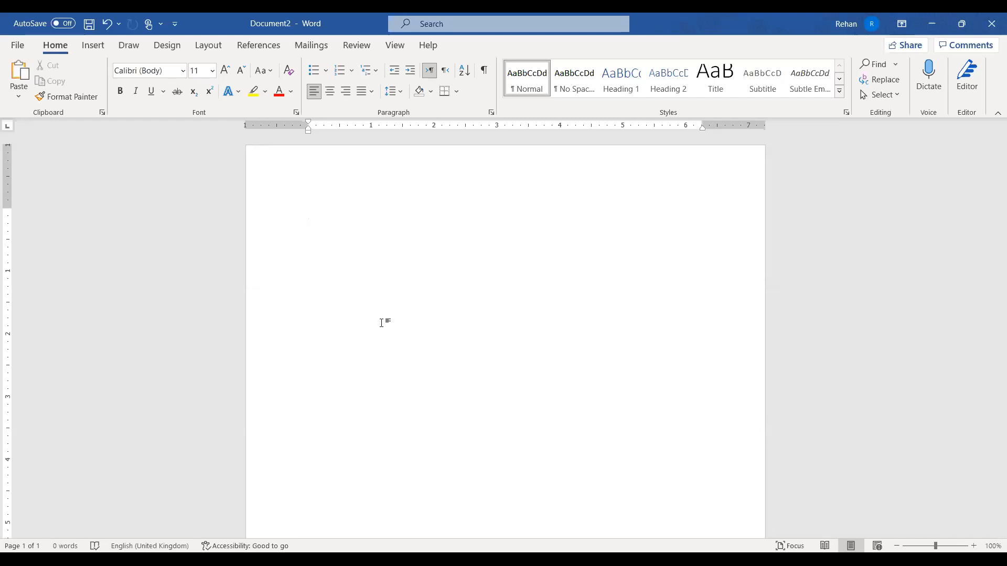
# Type 'Left Ident' and set a left tab stop at about 1.75 inches
pyautogui.write('Left Ident')
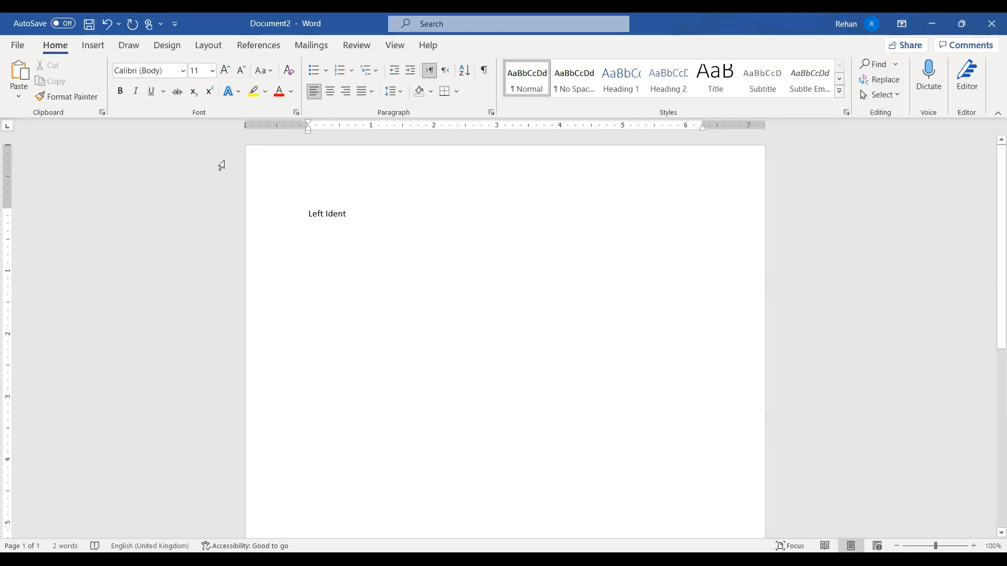
pyautogui.click(349, 128)
pyautogui.moveTo(382, 133); pyautogui.dragTo(386, 134)
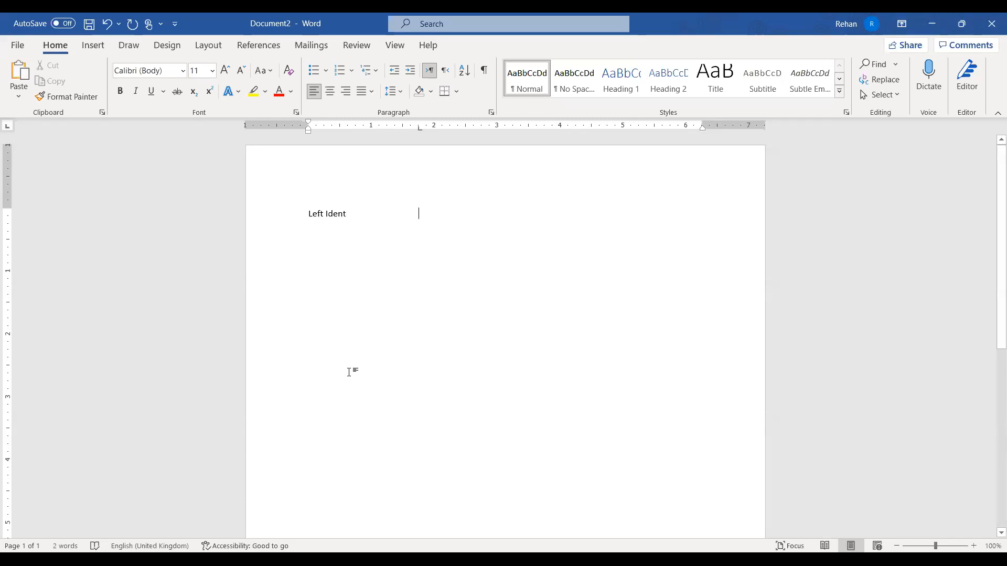
# Type 'Left tab' at that stop and add a centre tab stop at 4 inches
pyautogui.write('Left tab')
pyautogui.click(559, 126)
pyautogui.click(254, 212)
pyautogui.click(467, 219)
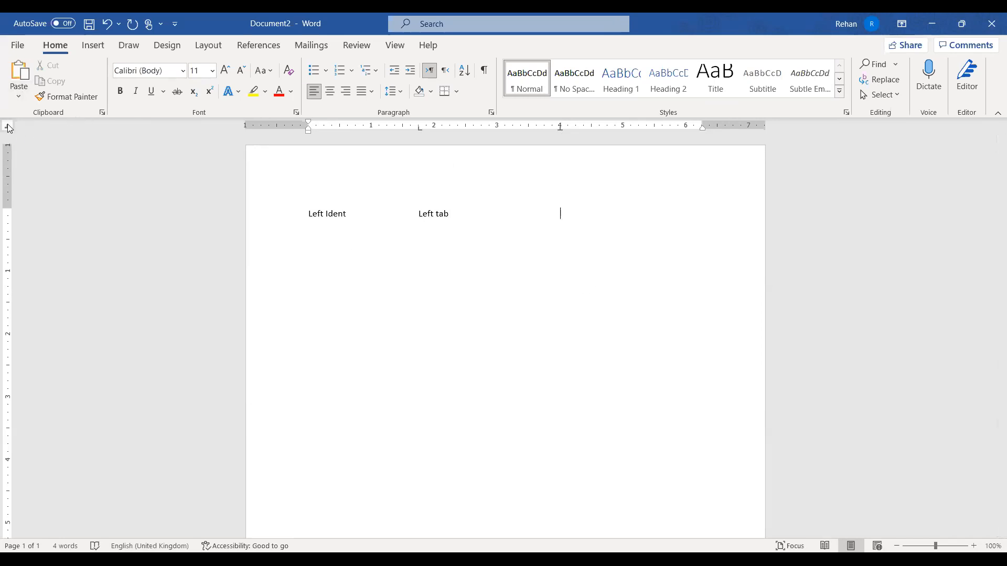
# Type 'Centre Tab - expand' at the 4-inch centre tab stop, fixing the spelling of Centre
pyautogui.press('Tab')
pyautogui.write('Ce')
pyautogui.write('nter')
pyautogui.write(' TAb')
pyautogui.press('BackSpace')
pyautogui.press('BackSpace')
pyautogui.press('BackSpace')
pyautogui.press('BackSpace')
pyautogui.press('BackSpace')
pyautogui.press('BackSpace')
pyautogui.write('re Tab')
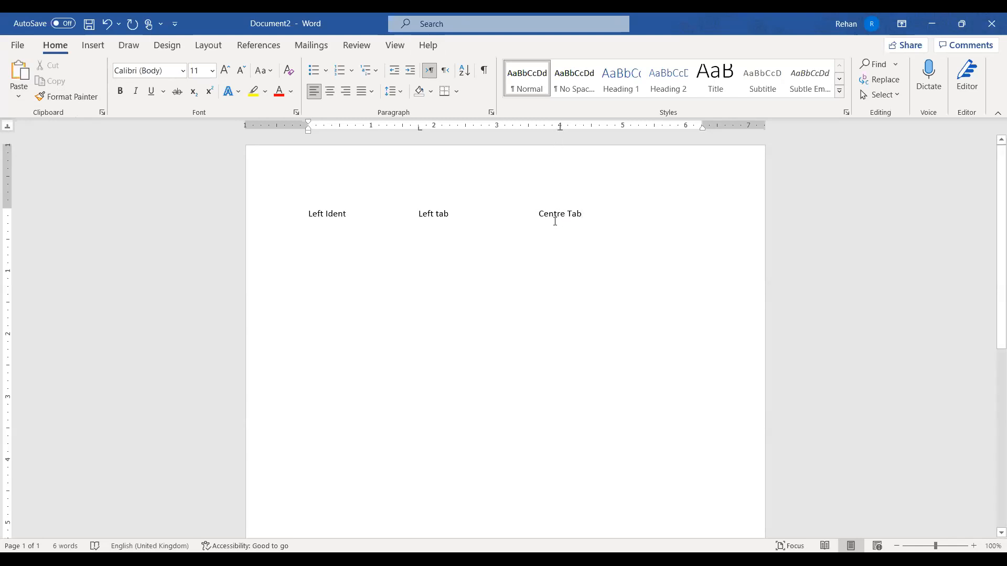
pyautogui.write('-')
pyautogui.click(455, 220)
pyautogui.click(591, 243)
pyautogui.write('expand')
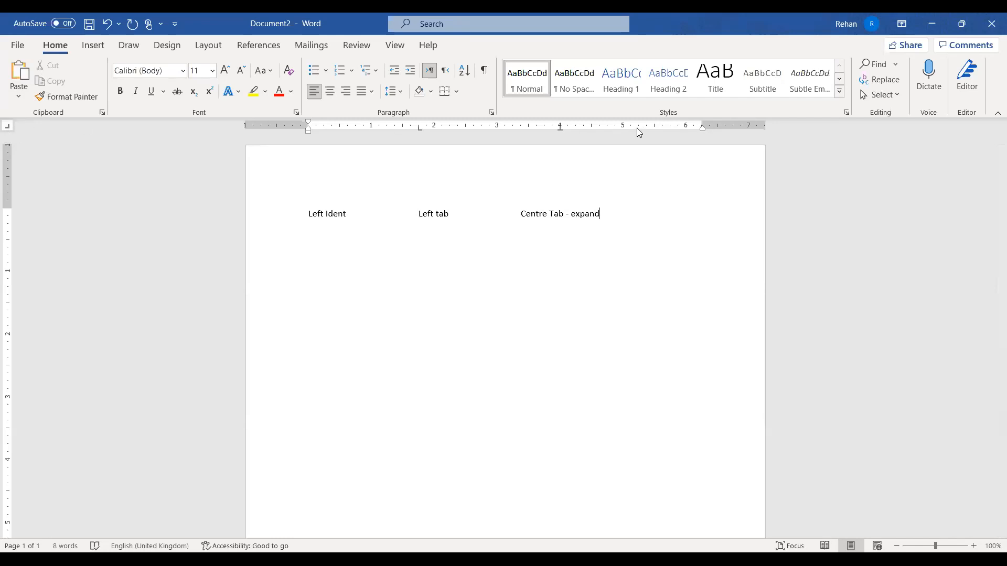
# Add a right tab stop near 6 inches, type 'Right Indent' there, and start a new line
pyautogui.click(686, 127)
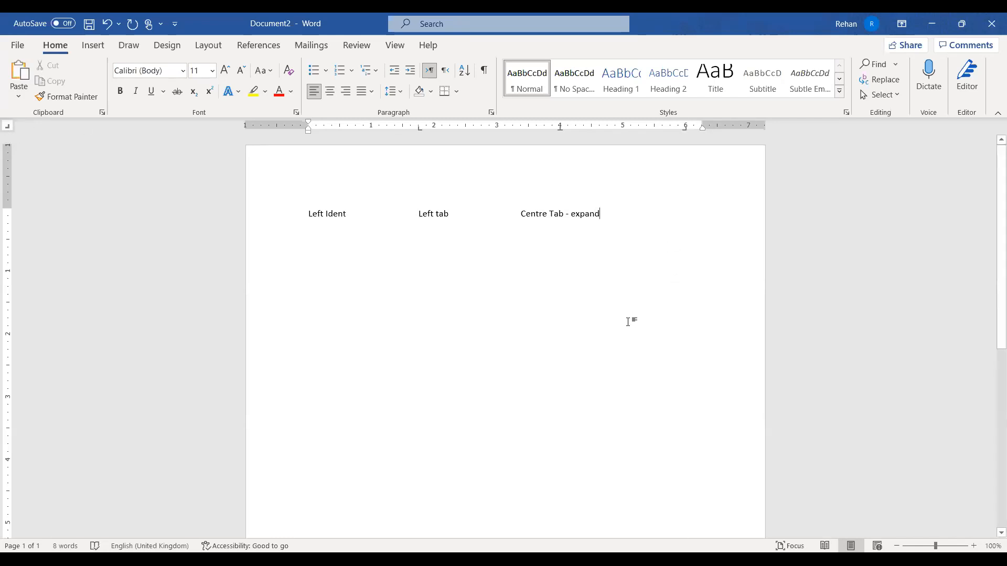
pyautogui.press('Tab')
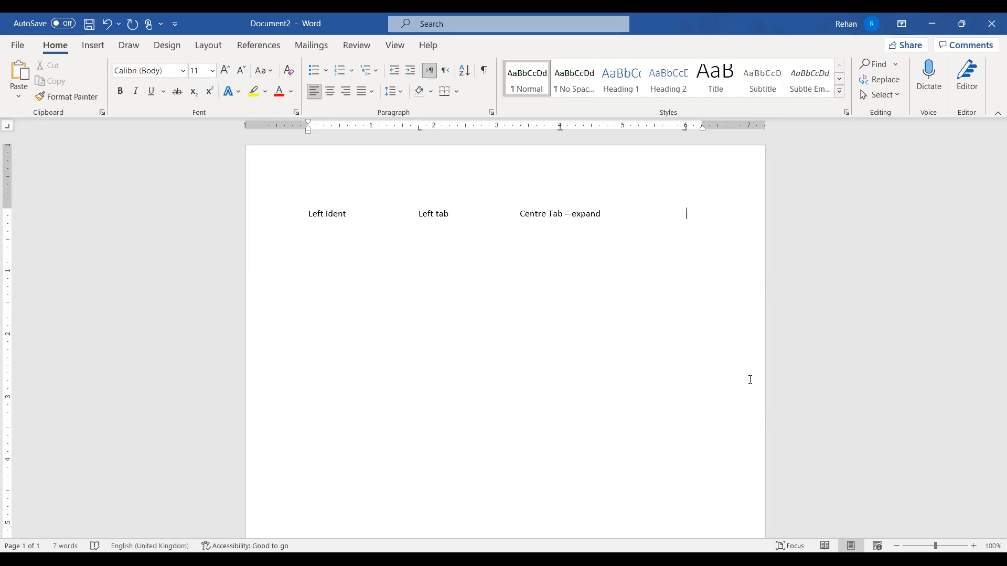
pyautogui.write('R')
pyautogui.write('ight Indent')
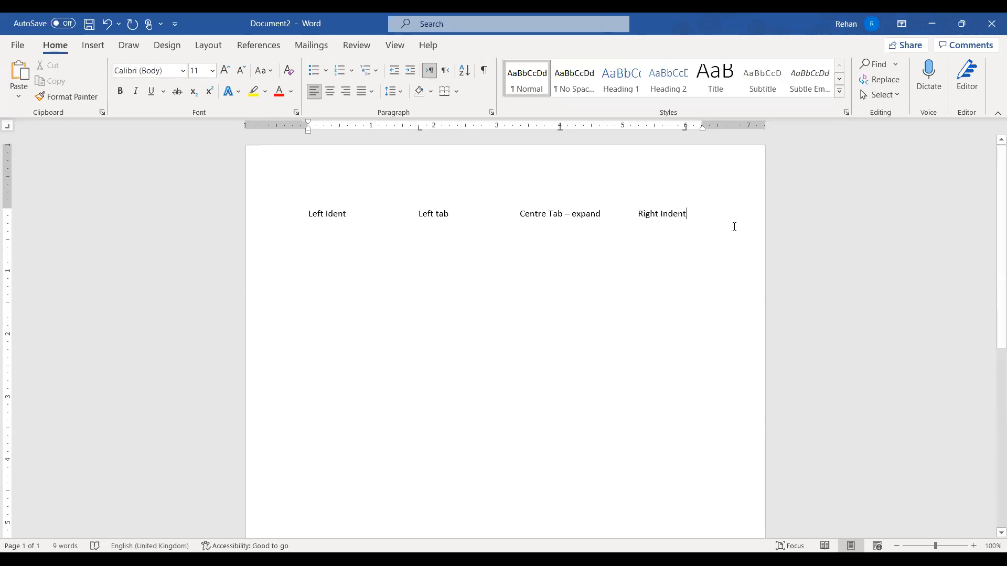
pyautogui.press('Return')
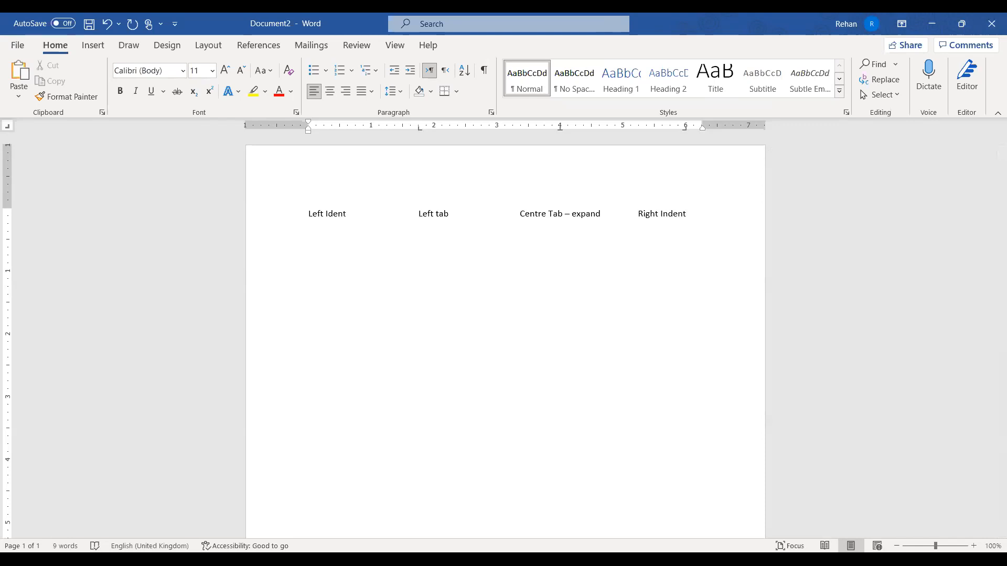
# Type 'Left', 'Left', 'Centre', 'Right' at the four tab stops, then start another line
pyautogui.write('LEft')
pyautogui.press('Tab')
pyautogui.write('Left')
pyautogui.press('Tab')
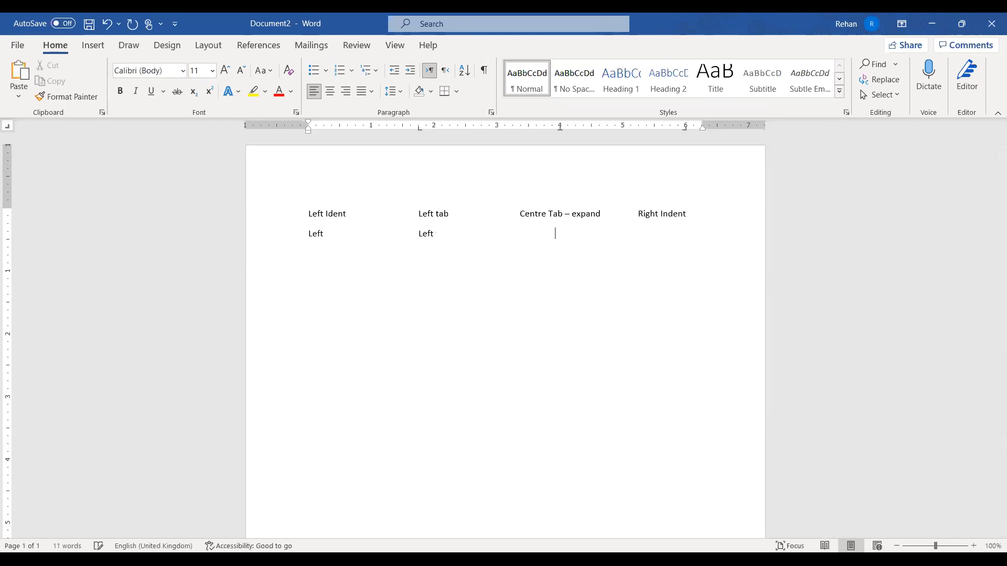
pyautogui.write('Centre')
pyautogui.press('Tab')
pyautogui.write('RIght')
pyautogui.press('Return')
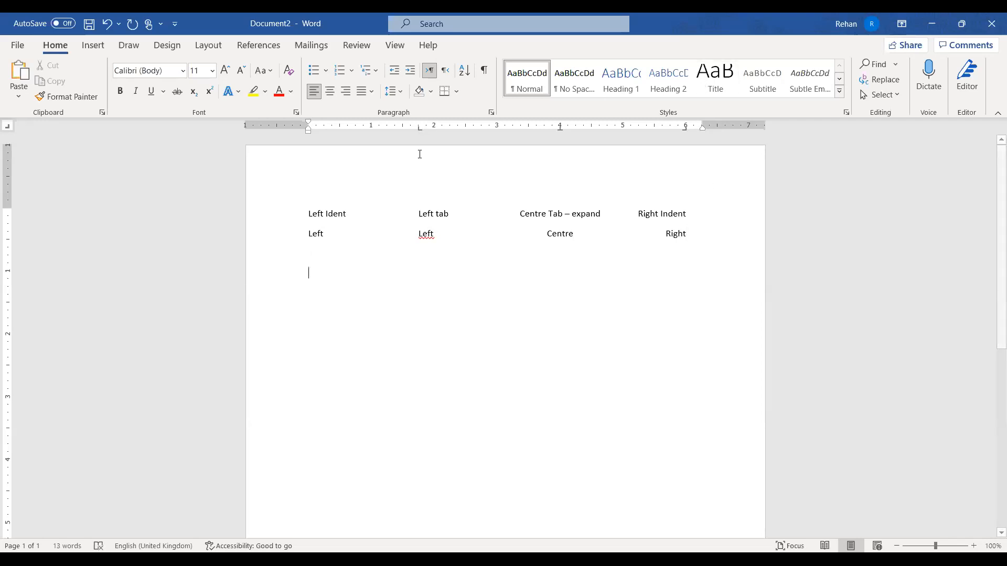
# Remove the left, centre and right tab stops from the ruler for the new line
pyautogui.moveTo(419, 128); pyautogui.dragTo(421, 150)
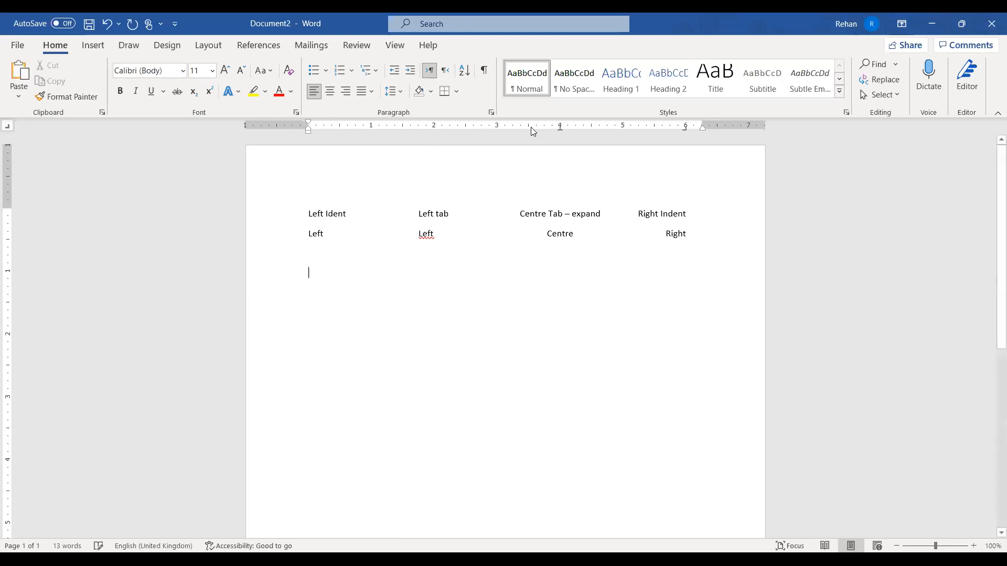
pyautogui.moveTo(559, 127); pyautogui.dragTo(561, 148)
pyautogui.moveTo(686, 128); pyautogui.dragTo(685, 147)
# Type 'Left left left left' spaced at the default half-inch tab stops
pyautogui.write('Left ')
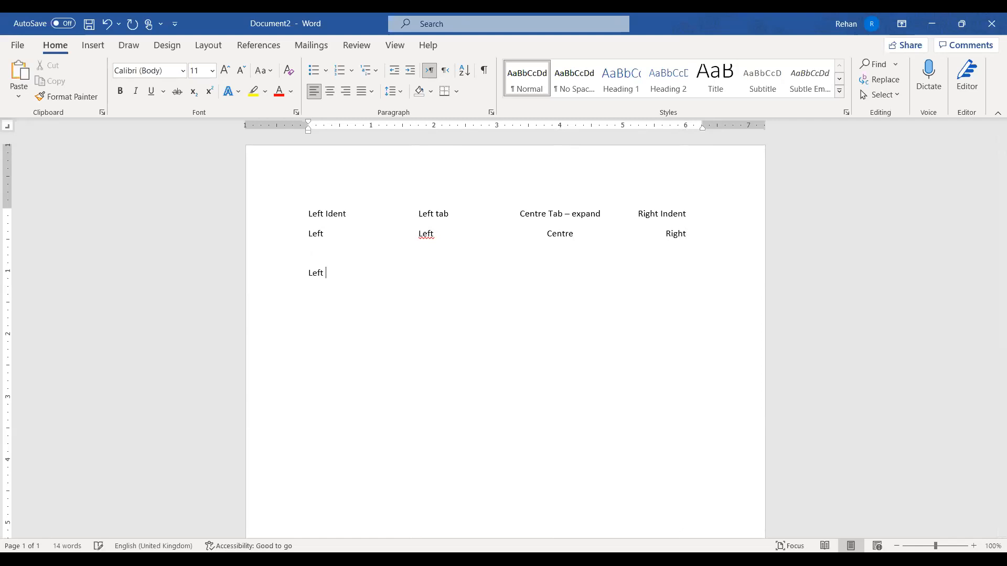
pyautogui.write('left')
pyautogui.press('Tab')
pyautogui.write('left\tleft')
pyautogui.click(319, 215)
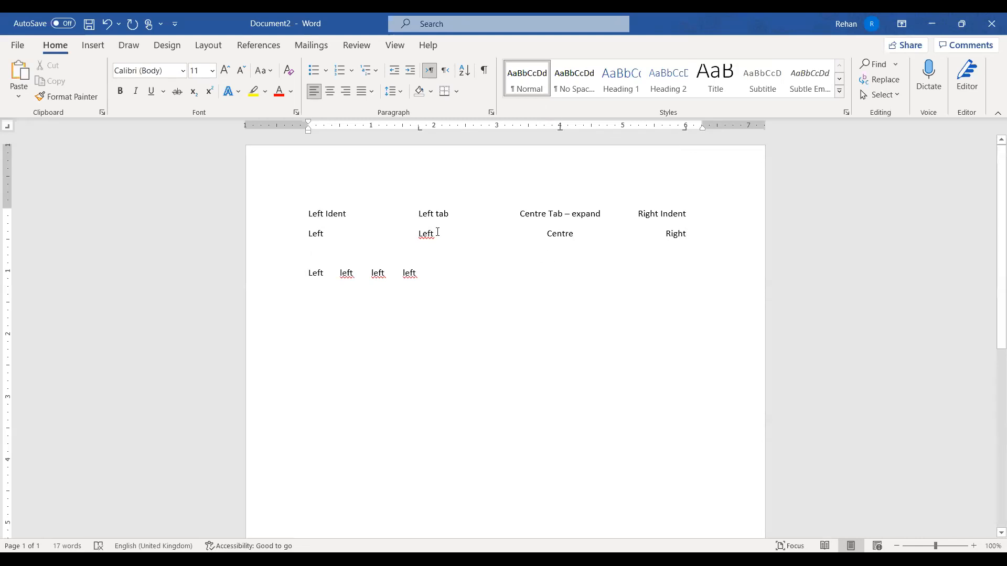
pyautogui.click(276, 216)
pyautogui.click(286, 239)
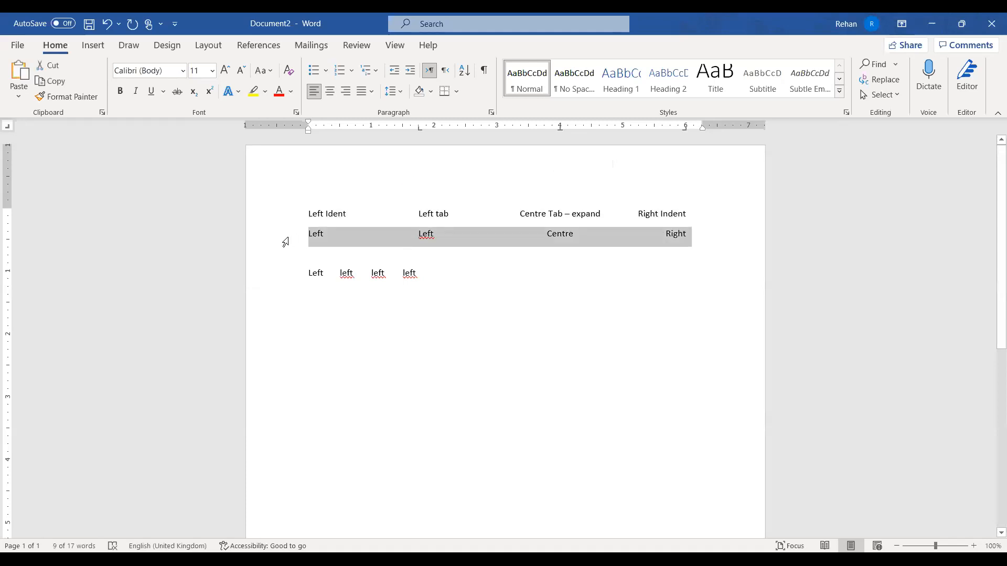
pyautogui.click(278, 274)
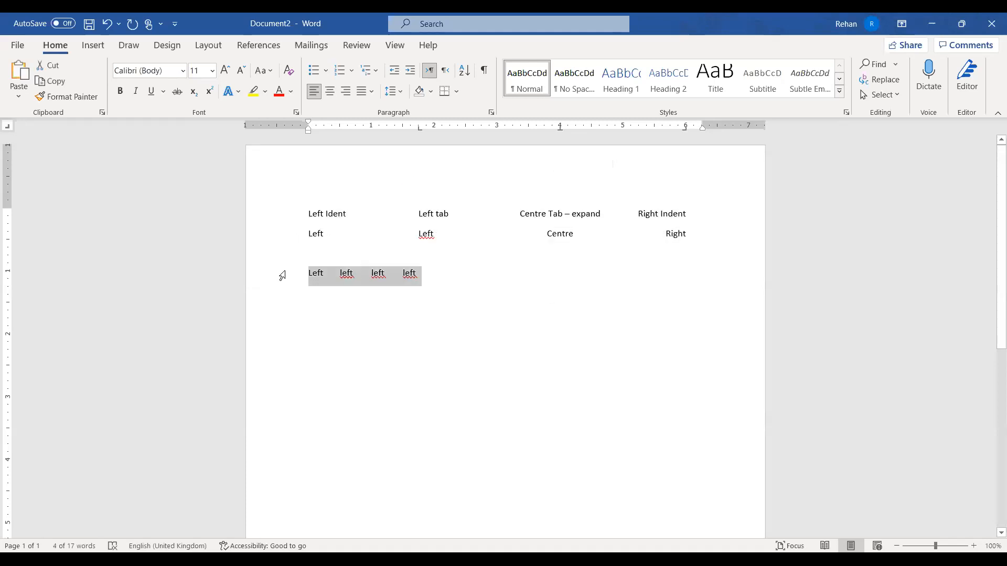
pyautogui.tripleClick(454, 212)
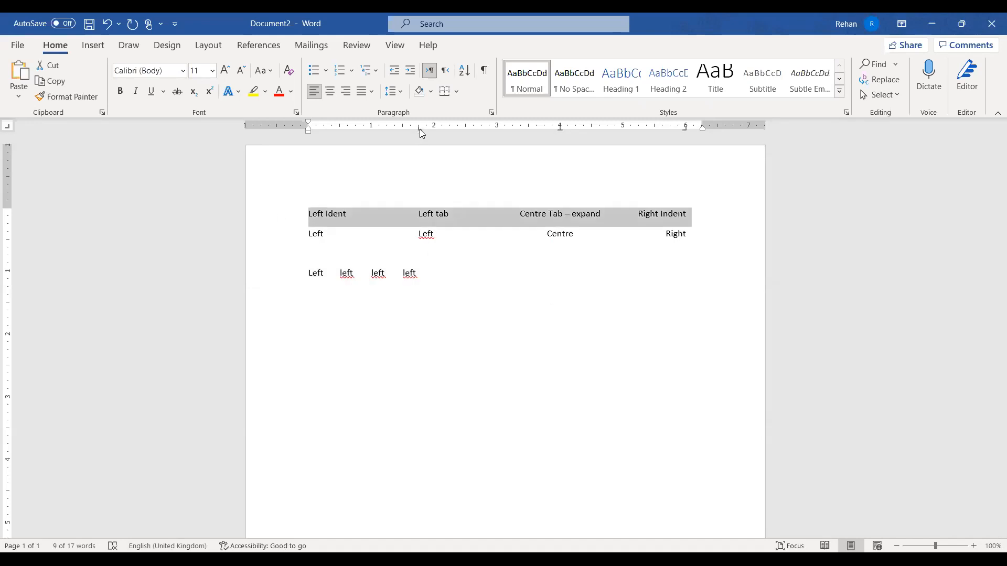
pyautogui.click(479, 277)
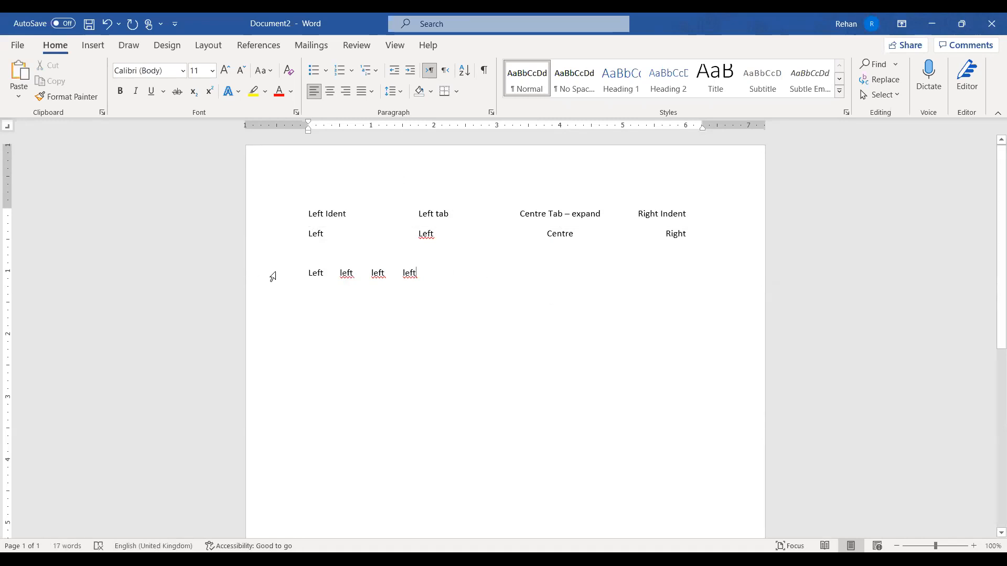
# Select the 'Left left left left' line and delete it
pyautogui.click(273, 276)
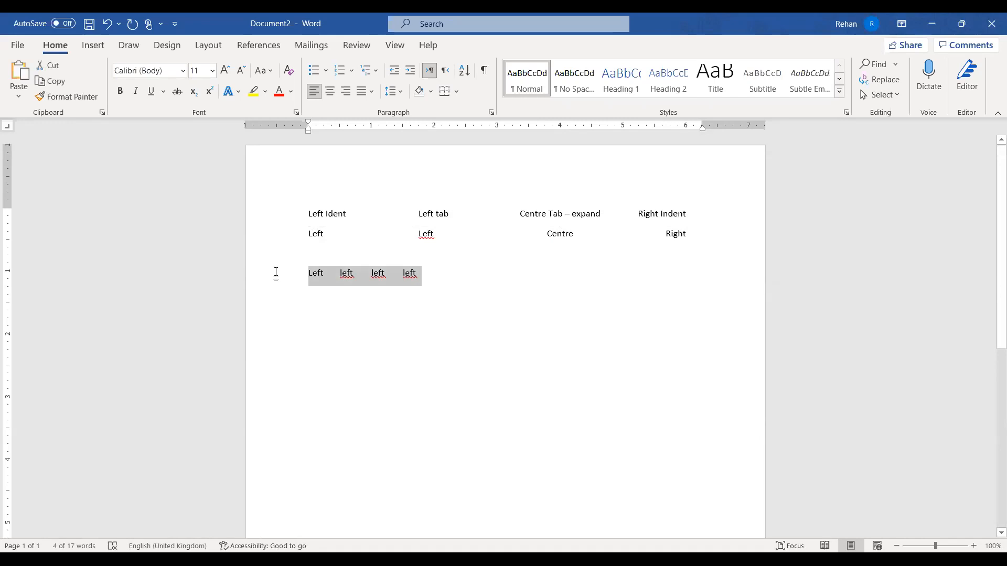
pyautogui.press('Delete')
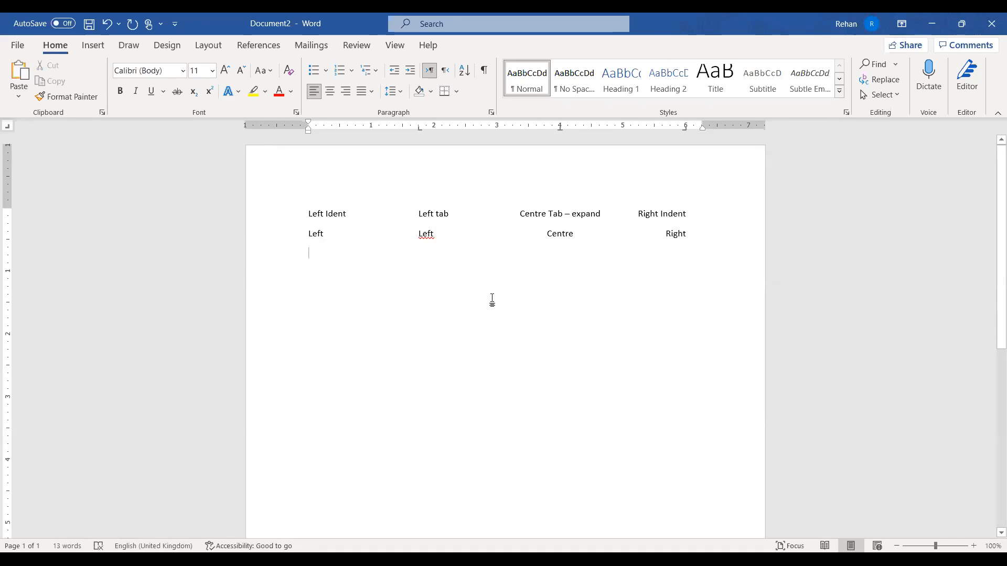
# Add bar tabs near 1.1, 3 and 5 inches on the heading line as dividers
pyautogui.click(272, 216)
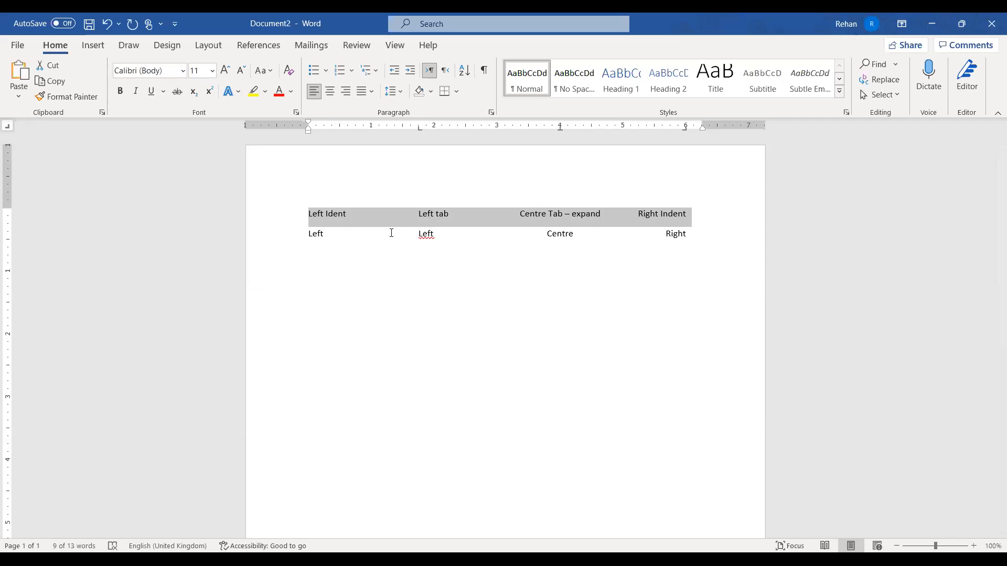
pyautogui.click(8, 127)
pyautogui.click(8, 128)
pyautogui.click(380, 128)
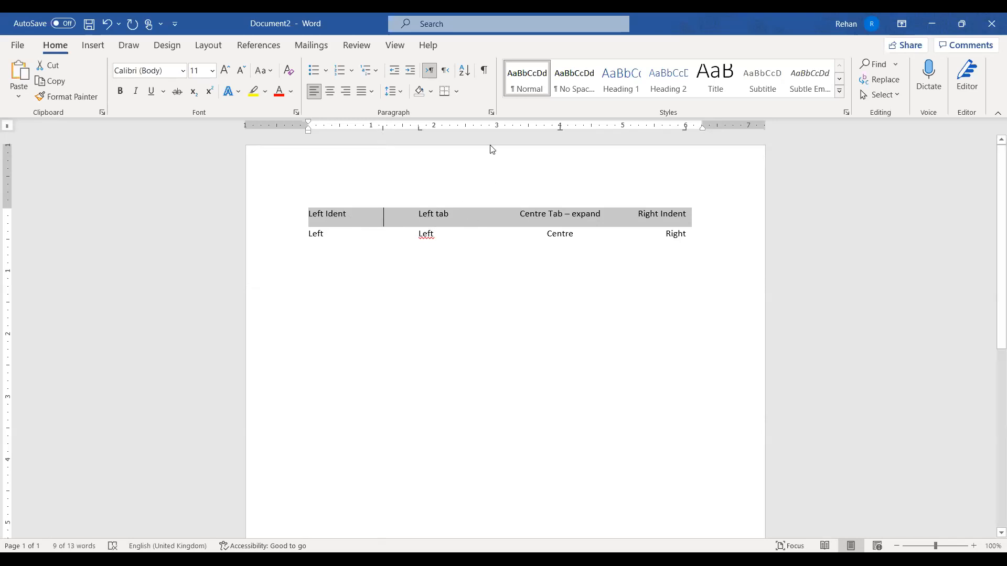
pyautogui.click(489, 129)
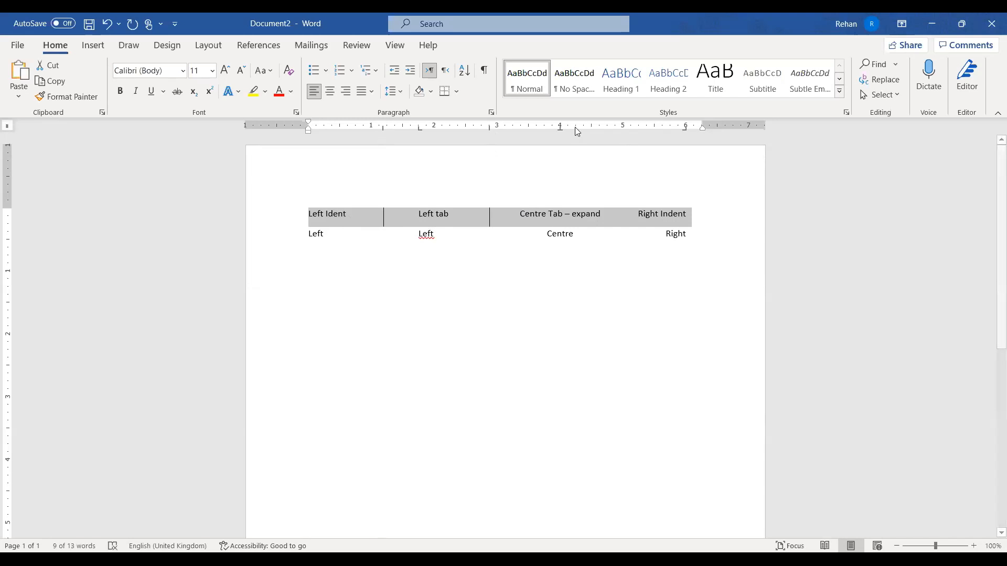
pyautogui.click(619, 129)
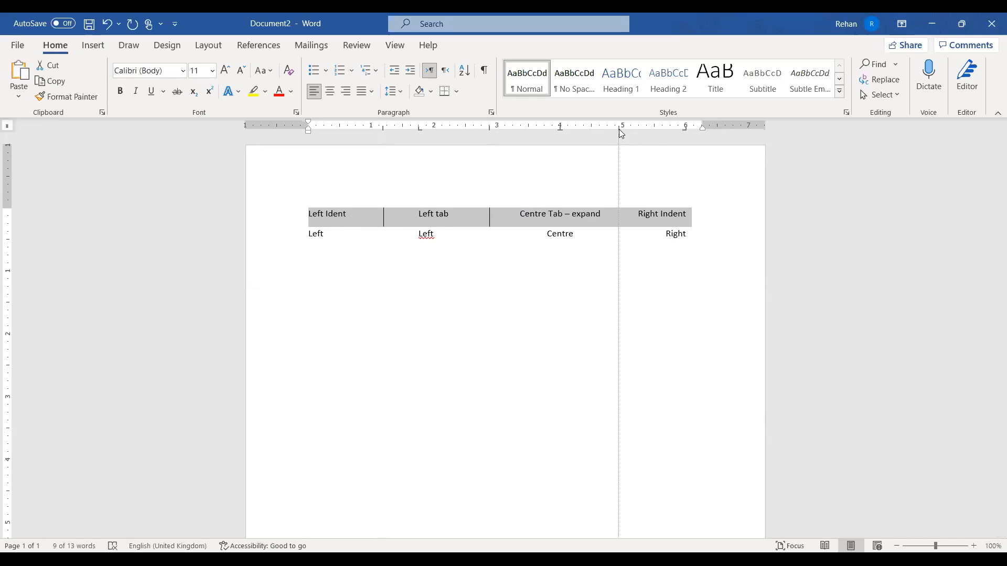
pyautogui.click(708, 231)
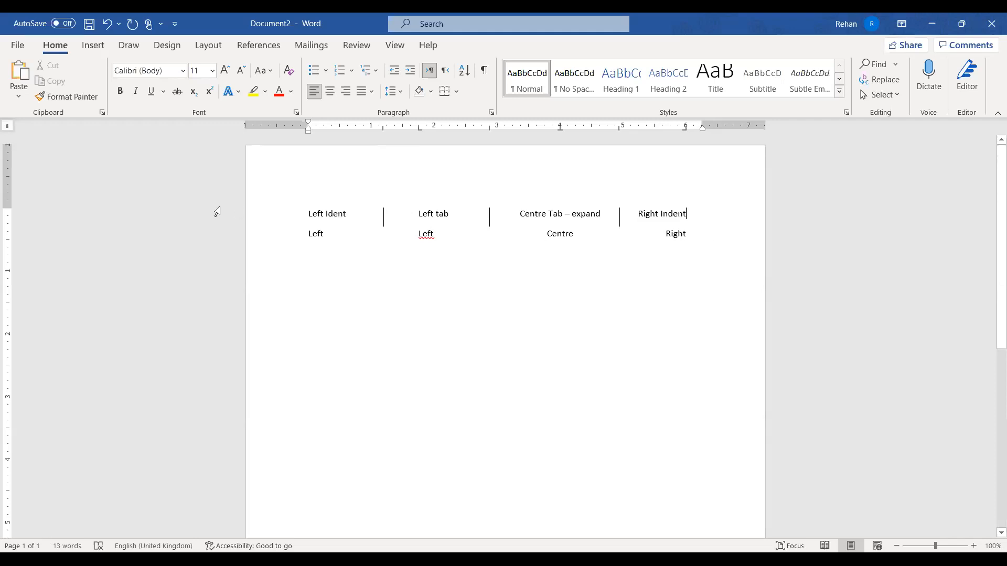
# Replace the old second line with a row reading 'Left', 'Left', 'Centre'
pyautogui.click(255, 234)
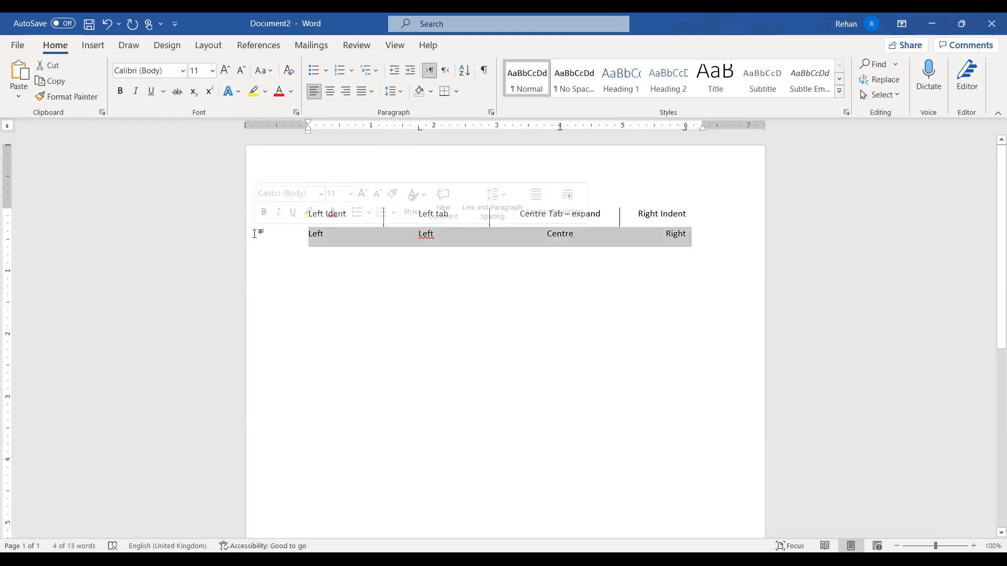
pyautogui.press('Delete')
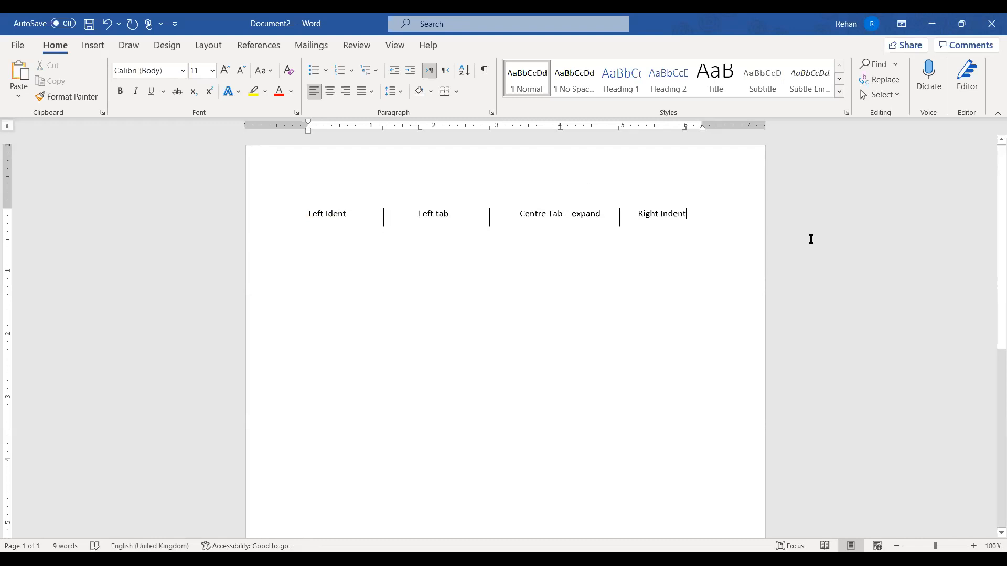
pyautogui.press('Return')
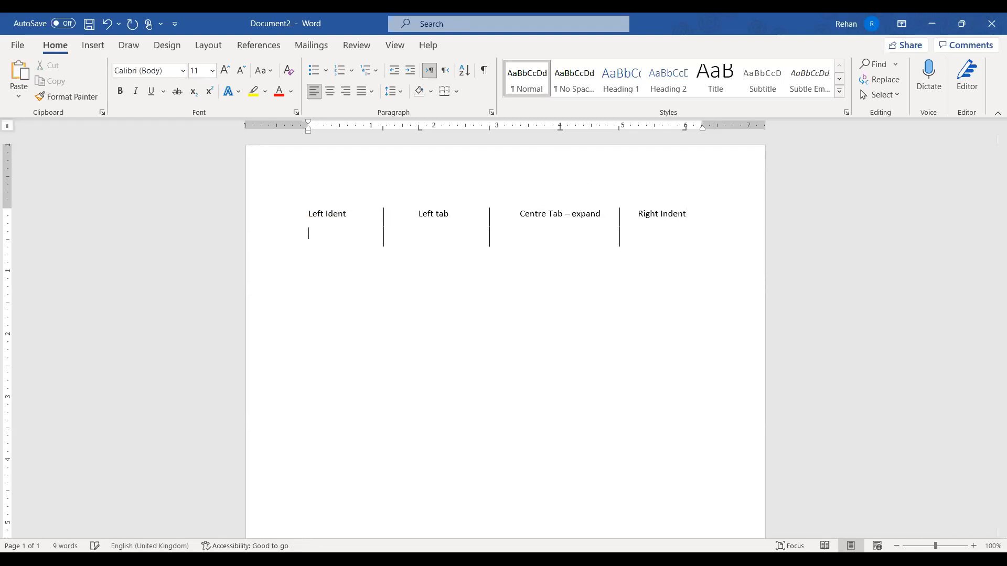
pyautogui.write('Left')
pyautogui.press('Tab')
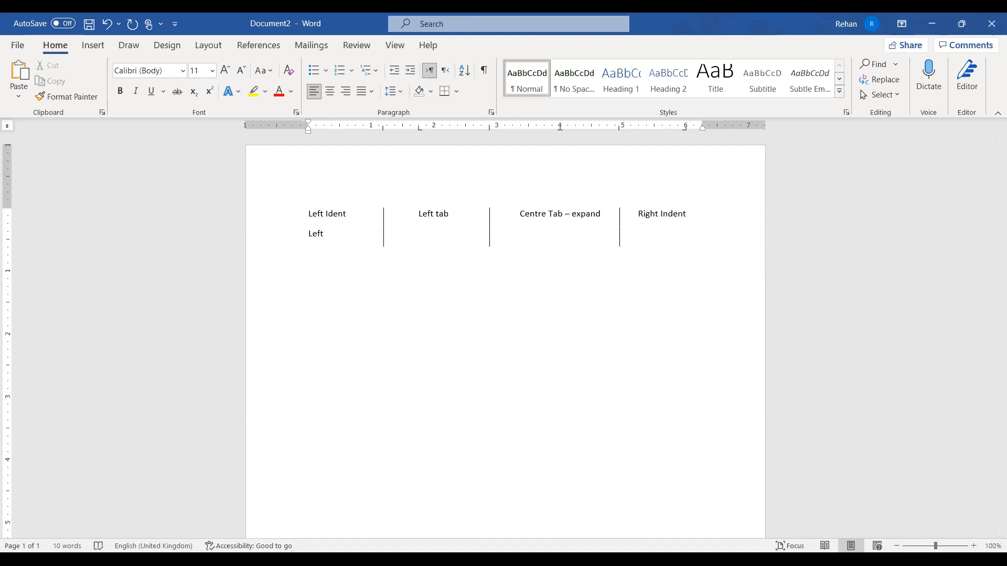
pyautogui.write('Left')
pyautogui.press('Tab')
pyautogui.write('cENT')
pyautogui.press('BackSpace')
pyautogui.press('BackSpace')
pyautogui.press('BackSpace')
pyautogui.press('BackSpace')
pyautogui.write('Centre')
pyautogui.press('Return')
# Add a row reading 'First', 'second', 'third', 'Fourth' across the tab columns
pyautogui.write('First')
pyautogui.press('Tab')
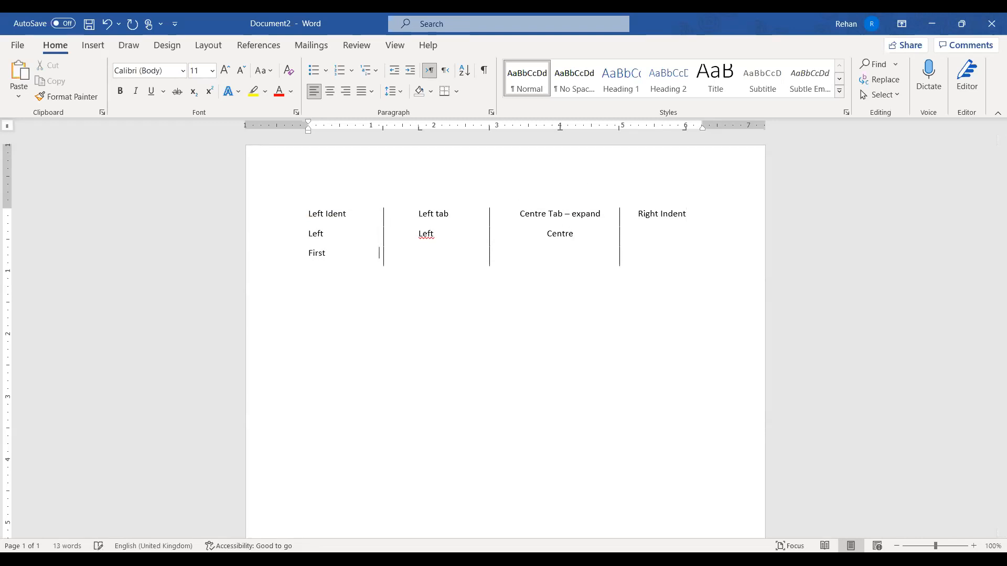
pyautogui.write('seco')
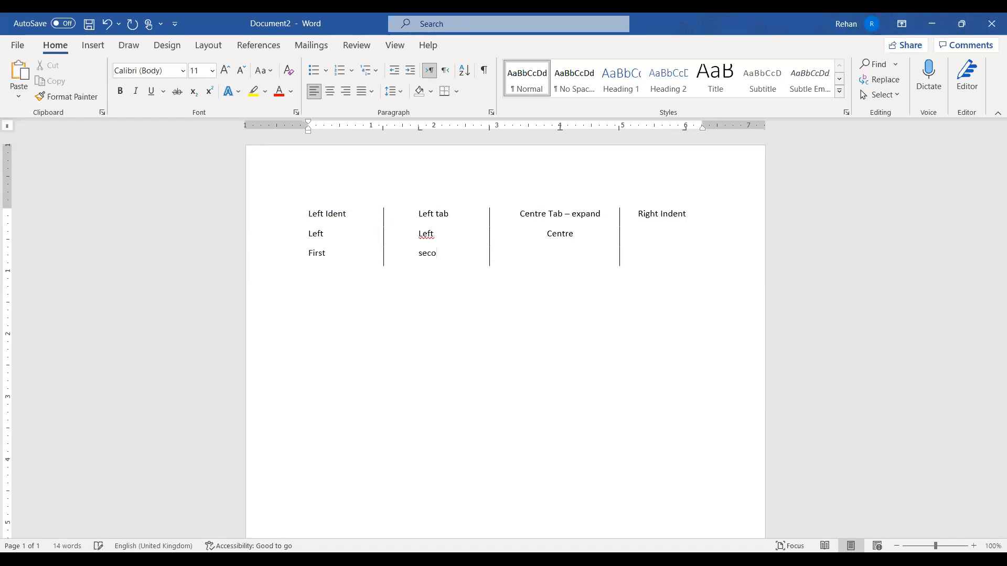
pyautogui.write('ndthirdFourt')
pyautogui.press('BackSpace')
pyautogui.press('BackSpace')
pyautogui.write('rth')
pyautogui.press('Return')
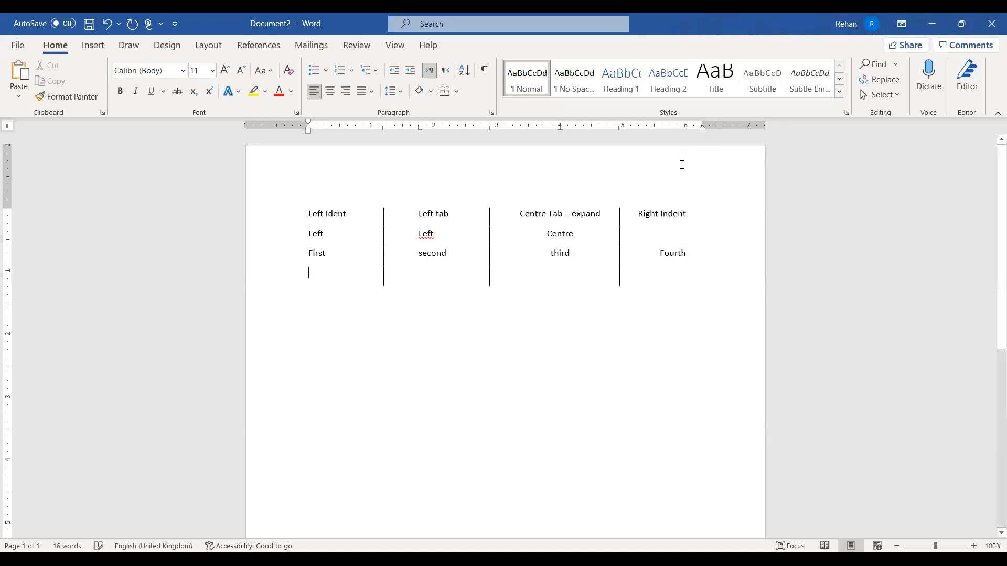
# Switch the tab selector to Decimal Tab and set a decimal stop near 6 inches
pyautogui.click(9, 129)
pyautogui.click(9, 129)
pyautogui.click(9, 129)
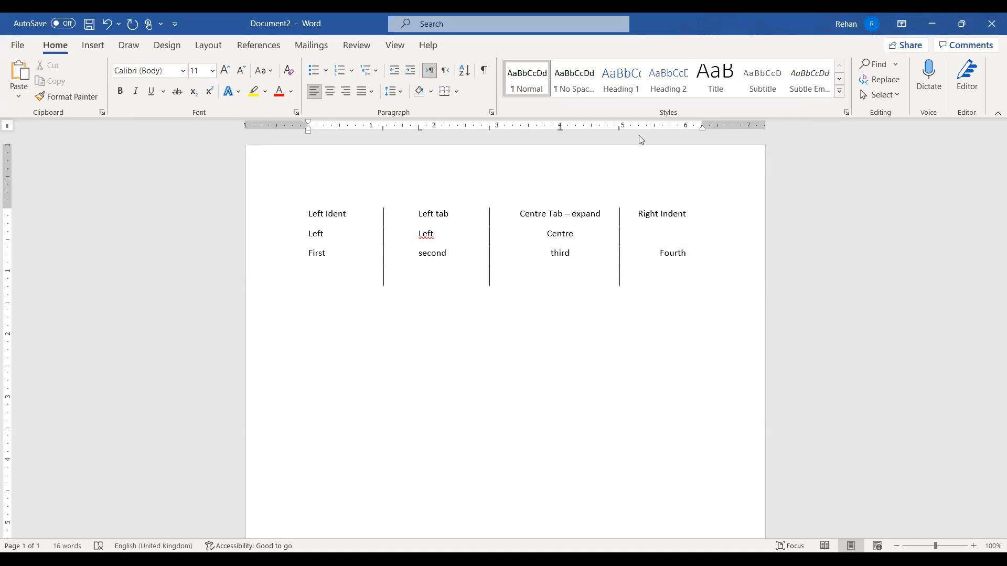
pyautogui.click(9, 127)
pyautogui.click(8, 128)
pyautogui.click(8, 127)
pyautogui.click(678, 127)
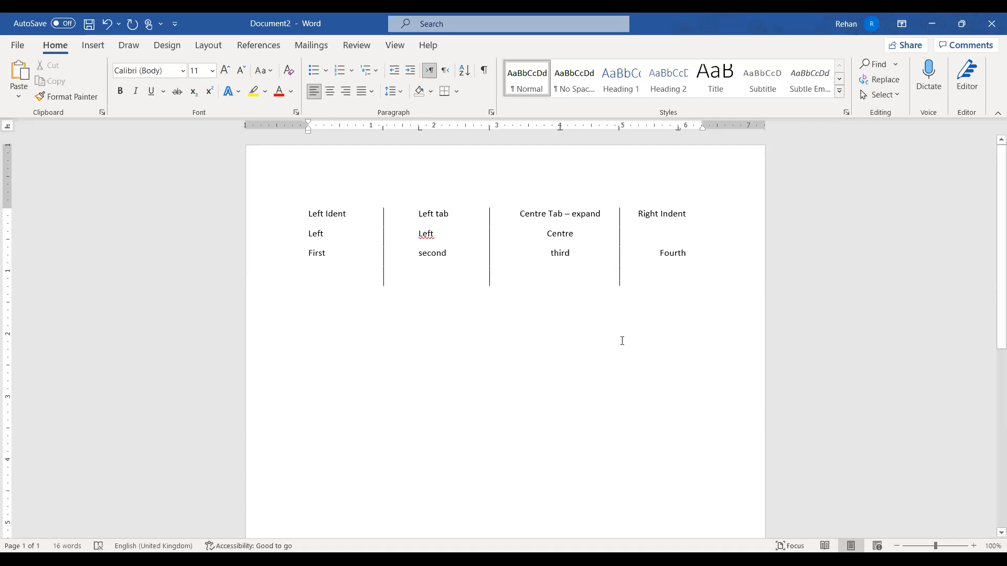
pyautogui.click(742, 250)
# Type 'decimal', 'tab', 'demonstration', '10.50' across the columns, then start a new line
pyautogui.write('de')
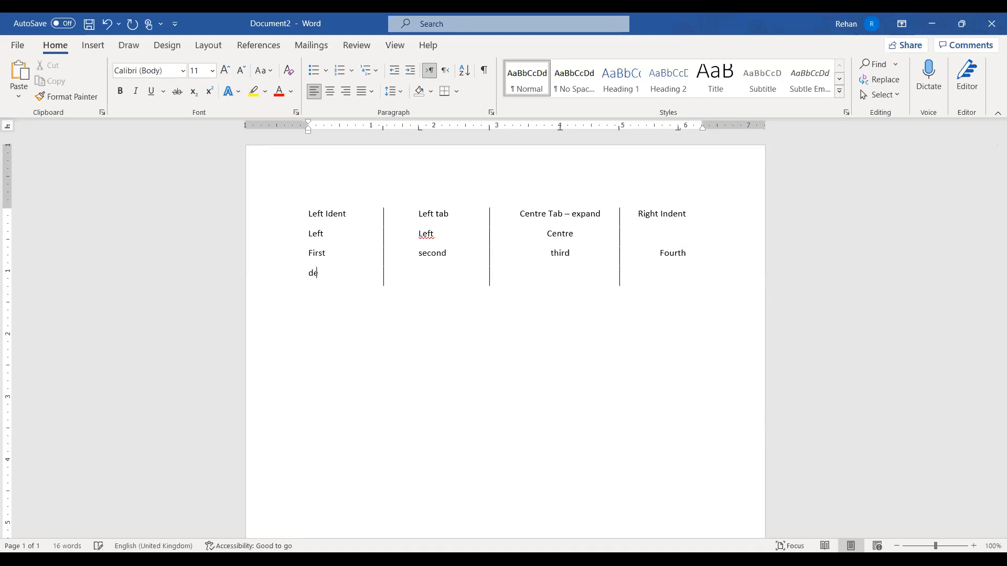
pyautogui.write('cimal')
pyautogui.press('Tab')
pyautogui.write('tab')
pyautogui.press('Tab')
pyautogui.write('demonstration')
pyautogui.press('Tab')
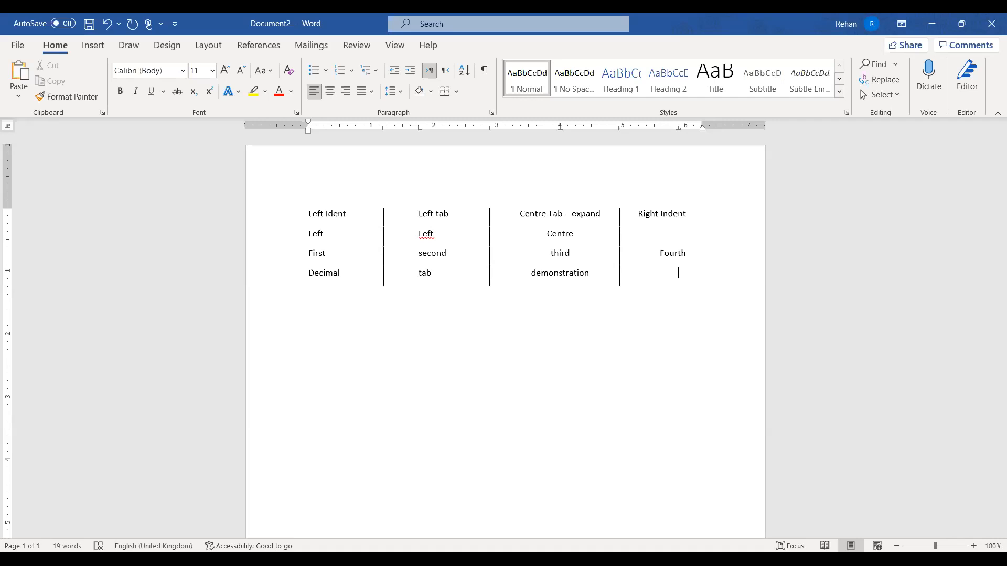
pyautogui.write('10.50')
pyautogui.press('Return')
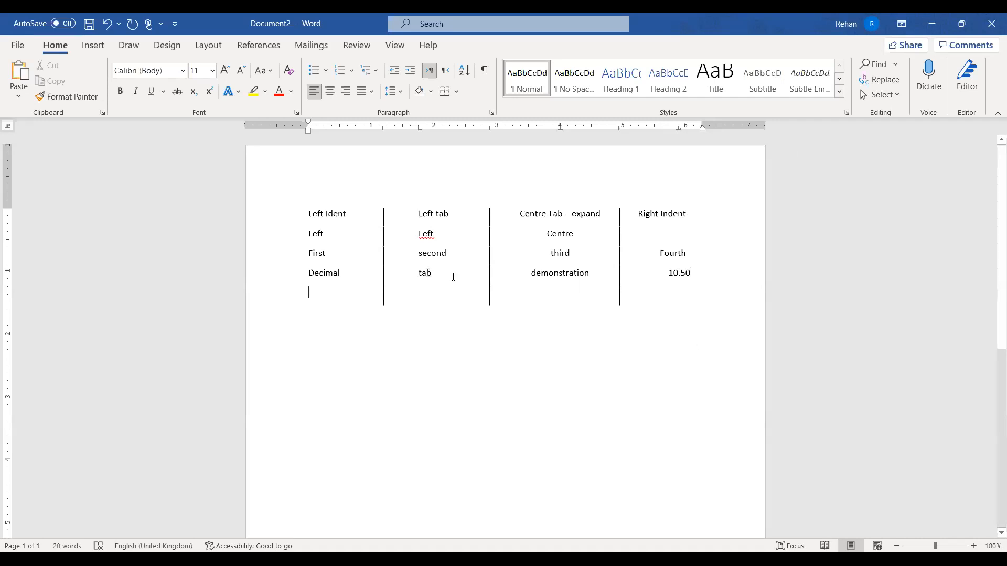
# Type tab-separated rows 'Apples cost cost 20.50' and 'Oranges cost cost 100.00', each ending with Enter
pyautogui.write('Ap')
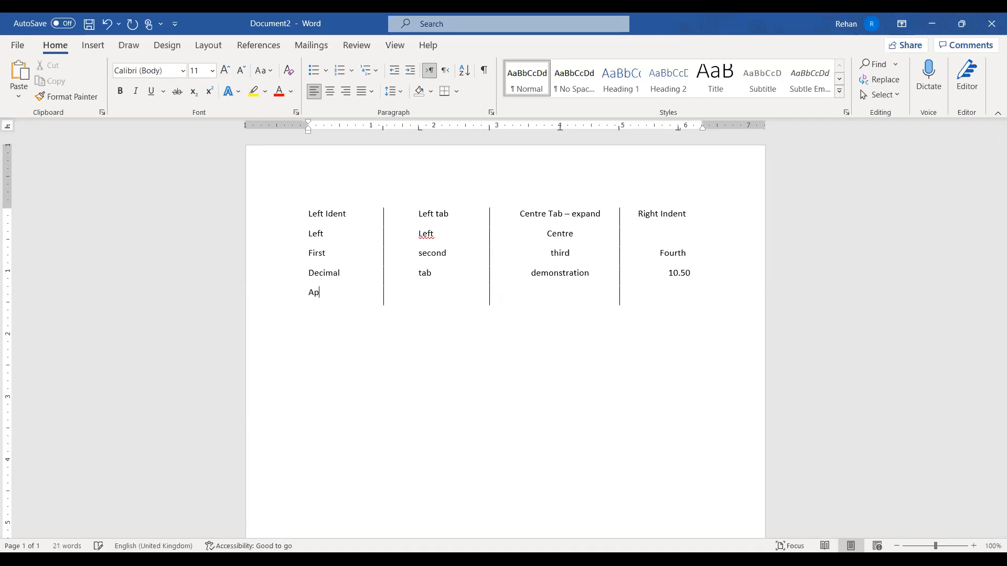
pyautogui.write('ples')
pyautogui.press('Tab')
pyautogui.write('cost\tcost')
pyautogui.press('Tab')
pyautogui.write('20.50')
pyautogui.press('Return')
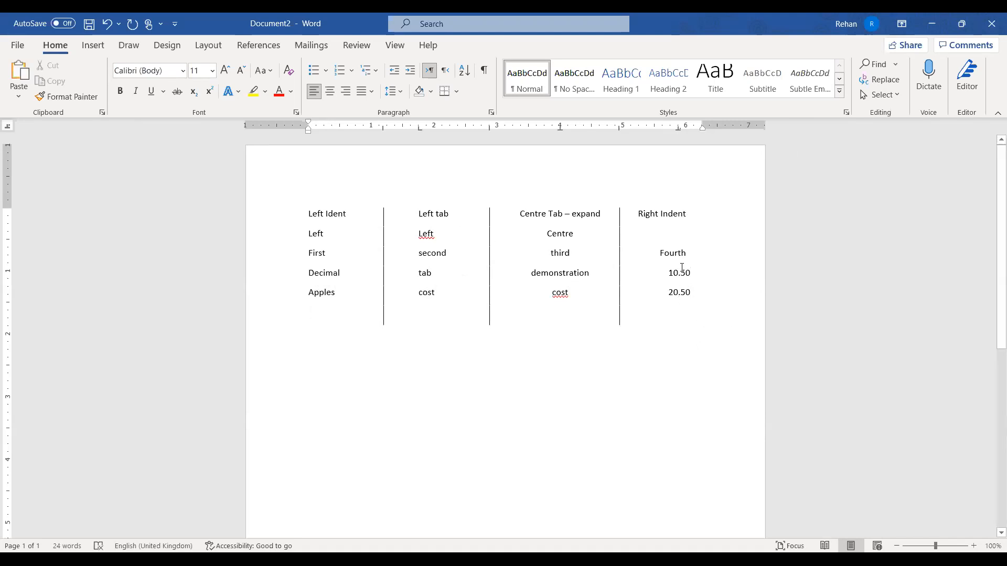
pyautogui.write('Or')
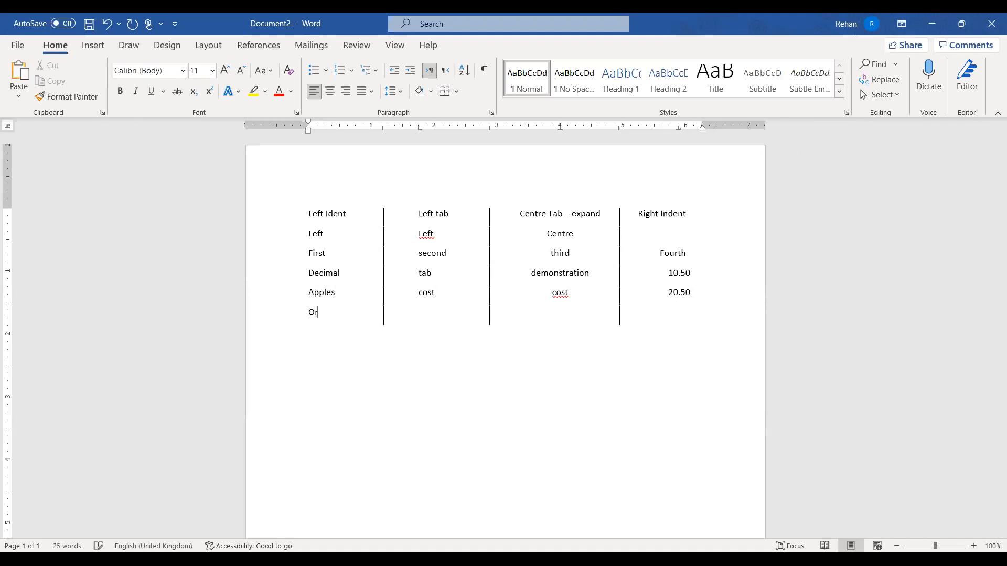
pyautogui.write('anges\tcost')
pyautogui.press('Tab')
pyautogui.write('cost')
pyautogui.write('100.00')
pyautogui.press('Return')
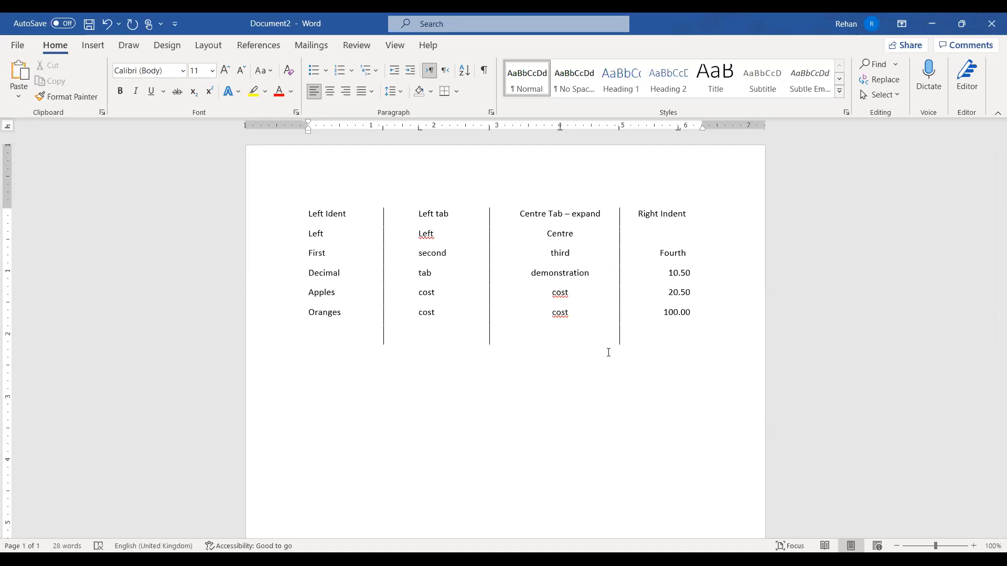
# Delete the empty paragraph below the Oranges row and drag the leftover 6-inch tab stop off the ruler
pyautogui.click(272, 338)
pyautogui.press('Delete')
pyautogui.moveTo(684, 127); pyautogui.dragTo(685, 145)
# Type 'Estimate # 123', then backspace away the trial tab and the word 'date'
pyautogui.write('Estimate # 123')
pyautogui.press('Tab')
pyautogui.press('Tab')
pyautogui.press('Tab')
pyautogui.press('Tab')
pyautogui.press('Tab')
pyautogui.press('Tab')
pyautogui.press('Tab')
pyautogui.press('Tab')
pyautogui.press('Tab')
pyautogui.write('date')
pyautogui.press('BackSpace')
pyautogui.press('BackSpace')
pyautogui.press('BackSpace')
pyautogui.hotkey('ctrl', 'shift', 'Left')
pyautogui.press('BackSpace')
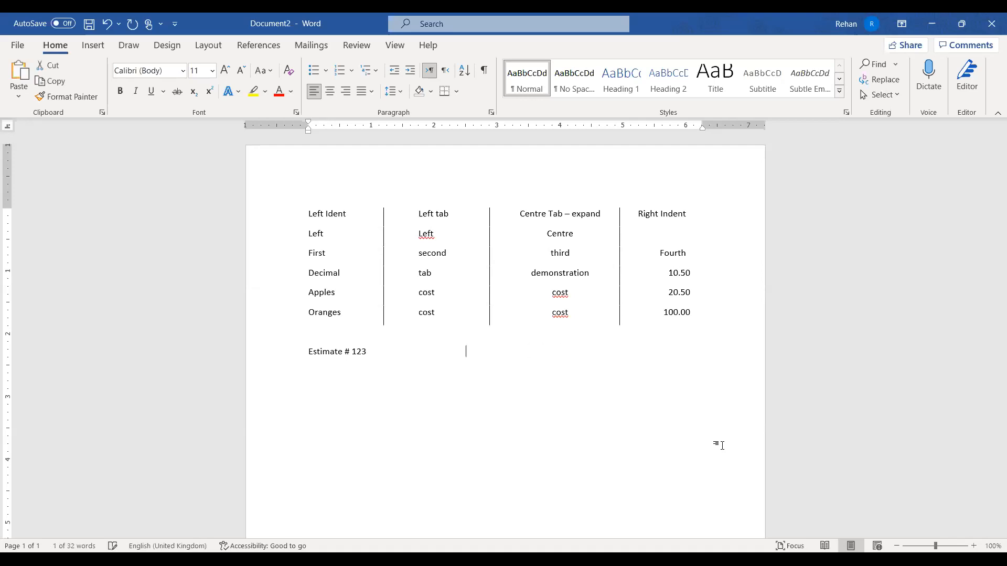
pyautogui.press('BackSpace')
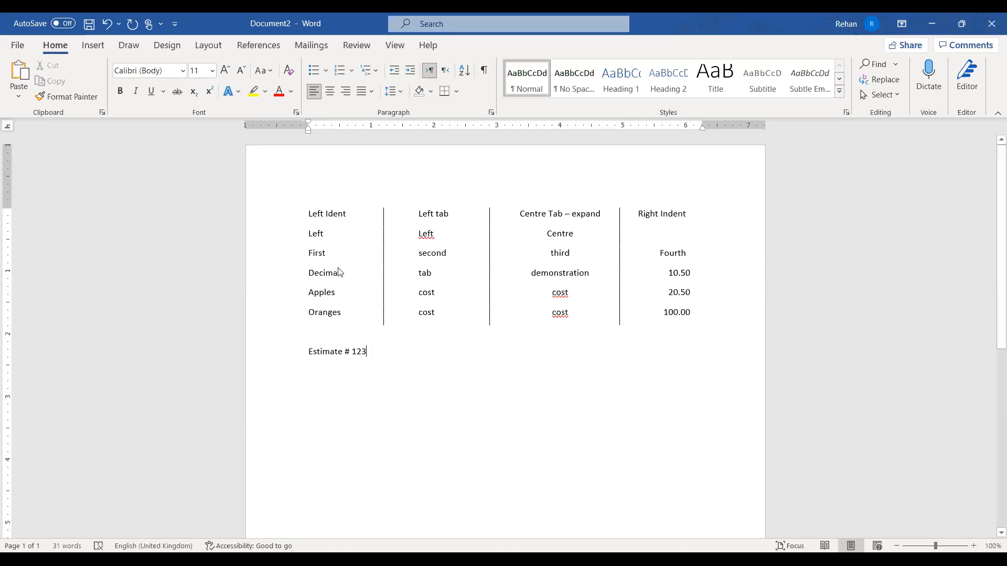
# Give the Estimate # 123 line a right-aligned tab stop at the 6-inch right margin
pyautogui.click(264, 353)
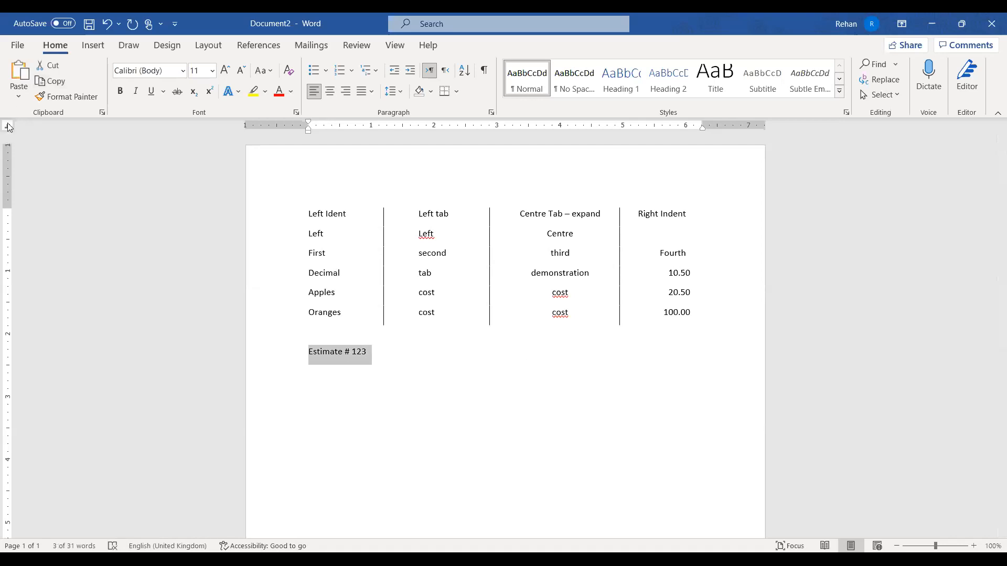
pyautogui.click(10, 126)
pyautogui.click(10, 127)
pyautogui.click(10, 128)
pyautogui.click(11, 127)
pyautogui.click(698, 128)
pyautogui.moveTo(697, 127); pyautogui.dragTo(697, 127)
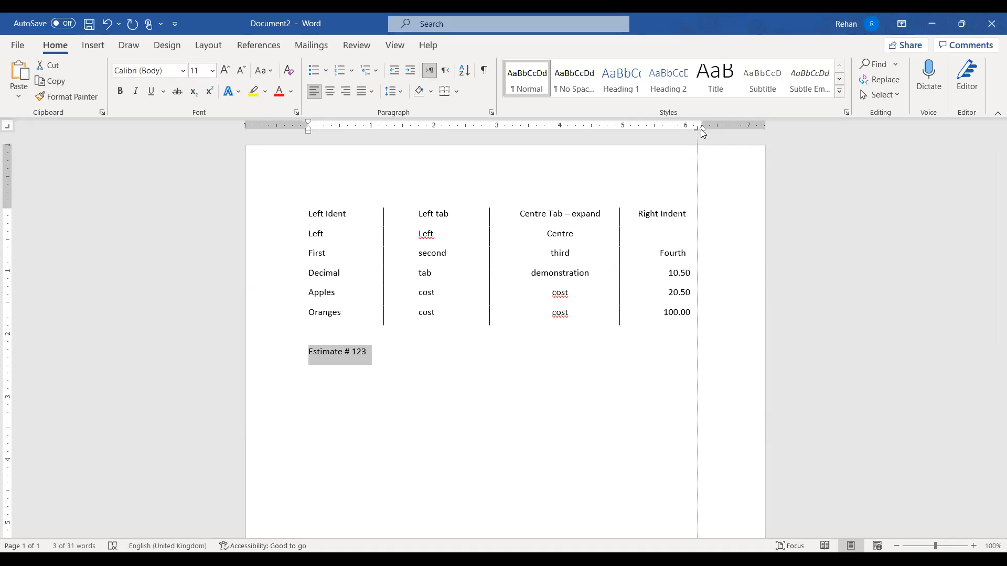
pyautogui.click(411, 376)
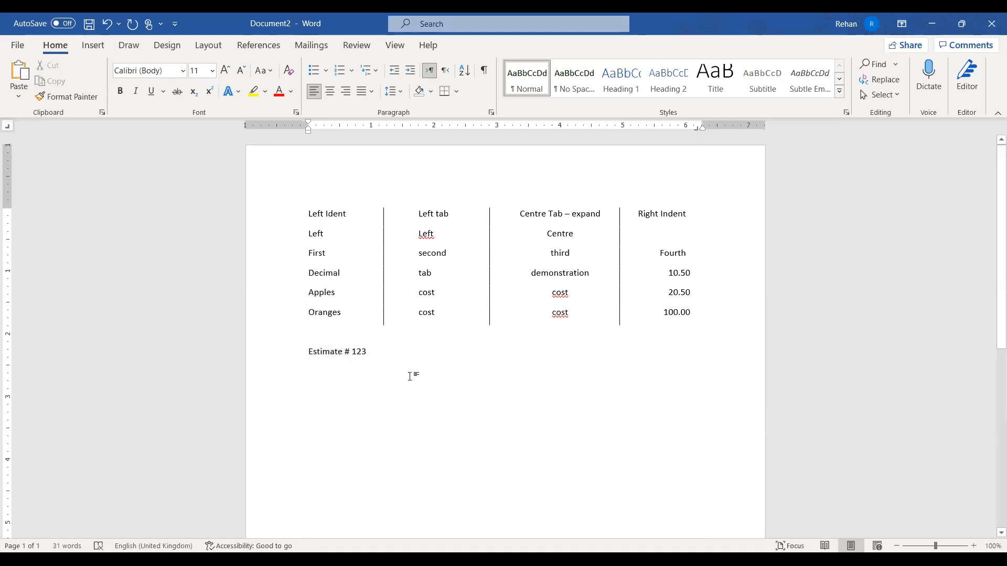
# Tab to the right stop and type 'Date: 6 October, 2021', accepting AutoComplete for October
pyautogui.press('Tab')
pyautogui.write('Date: ')
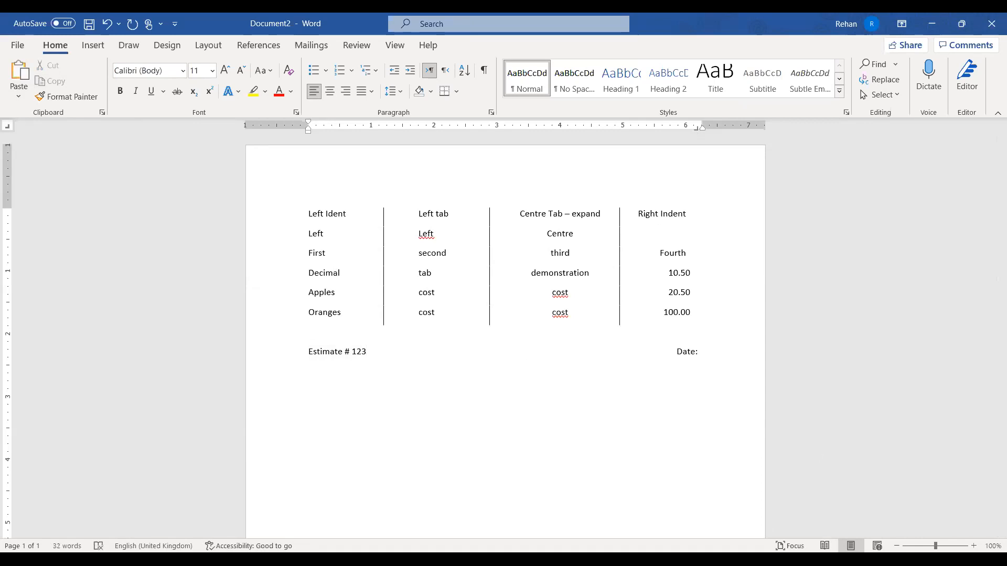
pyautogui.write('6')
pyautogui.write('octo')
pyautogui.press('Return')
pyautogui.press('End')
pyautogui.write(', 2021')
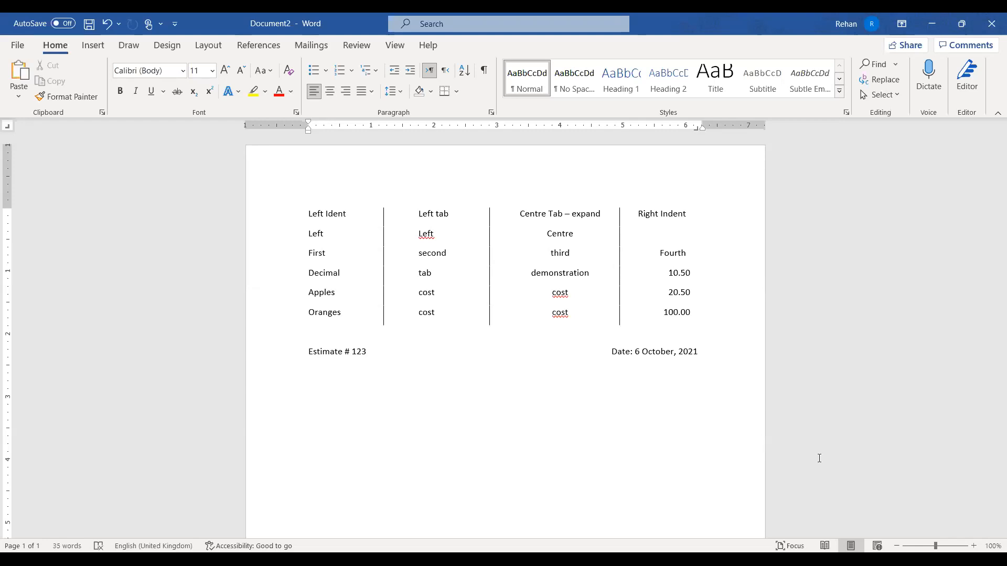
# Make 'Estimate # 123' bold and enlarge it to 14 pt
pyautogui.moveTo(309, 350); pyautogui.dragTo(367, 352)
pyautogui.click(226, 72)
pyautogui.click(225, 72)
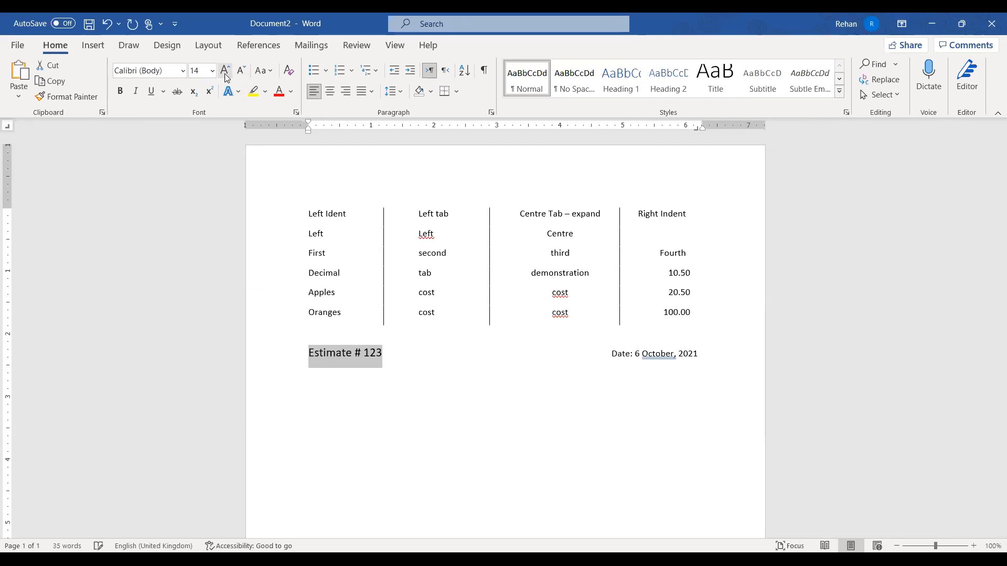
pyautogui.click(120, 91)
pyautogui.click(418, 362)
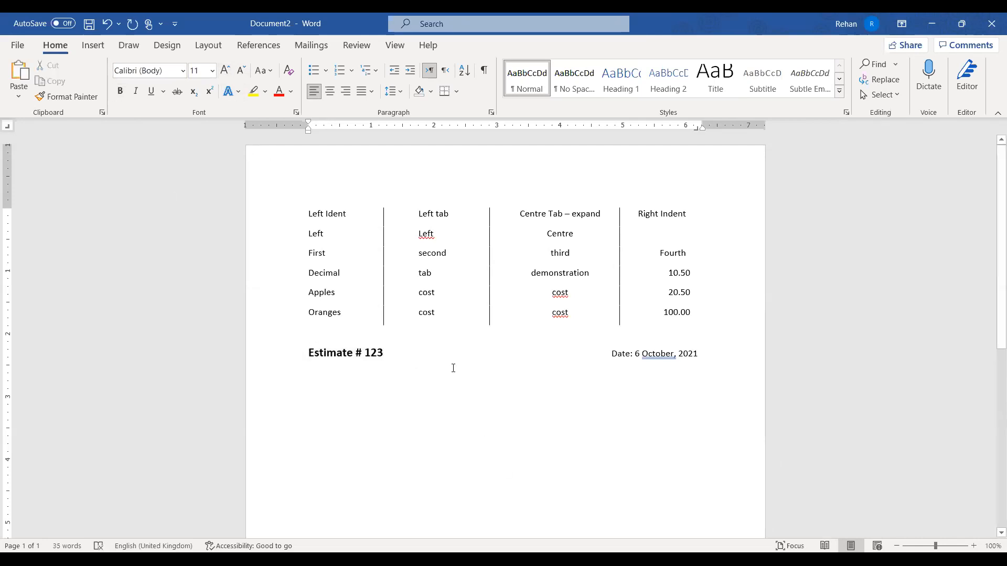
# Test the right tab alignment on a new line below with throwaway text, then erase it
pyautogui.click(612, 354)
pyautogui.click(729, 410)
pyautogui.press('Return')
pyautogui.press('Tab')
pyautogui.write('hfjdsahfkljsahfkljsad')
pyautogui.press('BackSpace')
pyautogui.press('BackSpace')
pyautogui.press('BackSpace')
pyautogui.press('BackSpace')
pyautogui.press('BackSpace')
pyautogui.press('BackSpace')
pyautogui.press('BackSpace')
pyautogui.press('BackSpace')
pyautogui.press('BackSpace')
pyautogui.press('BackSpace')
pyautogui.press('BackSpace')
pyautogui.press('BackSpace')
pyautogui.press('BackSpace')
pyautogui.press('BackSpace')
pyautogui.press('BackSpace')
pyautogui.press('BackSpace')
pyautogui.press('BackSpace')
pyautogui.press('BackSpace')
pyautogui.press('BackSpace')
pyautogui.press('BackSpace')
# Try dragging the date's right tab stop off the ruler, then undo so the date stays at the right margin
pyautogui.click(272, 355)
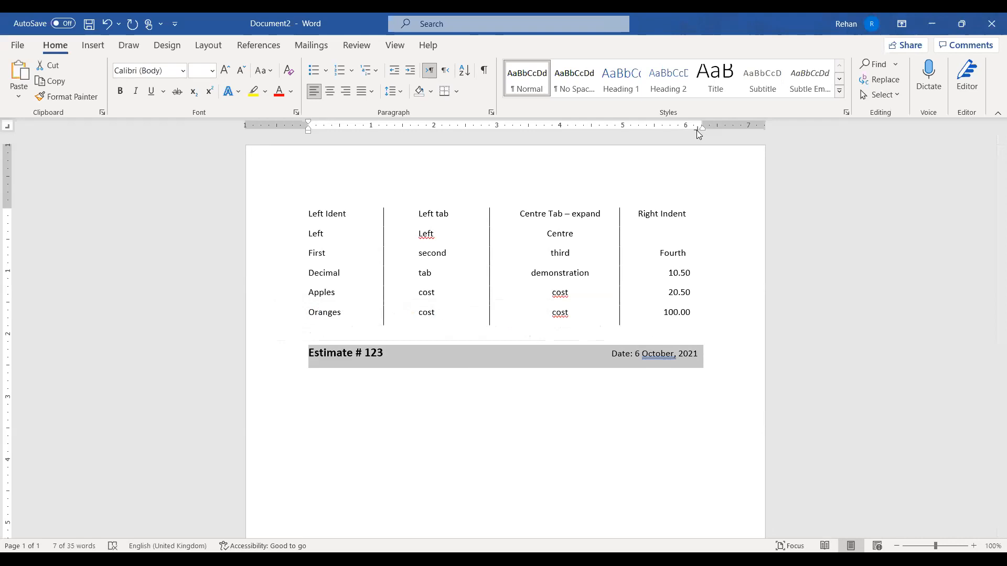
pyautogui.moveTo(697, 129); pyautogui.dragTo(696, 153)
pyautogui.moveTo(698, 157); pyautogui.dragTo(696, 154)
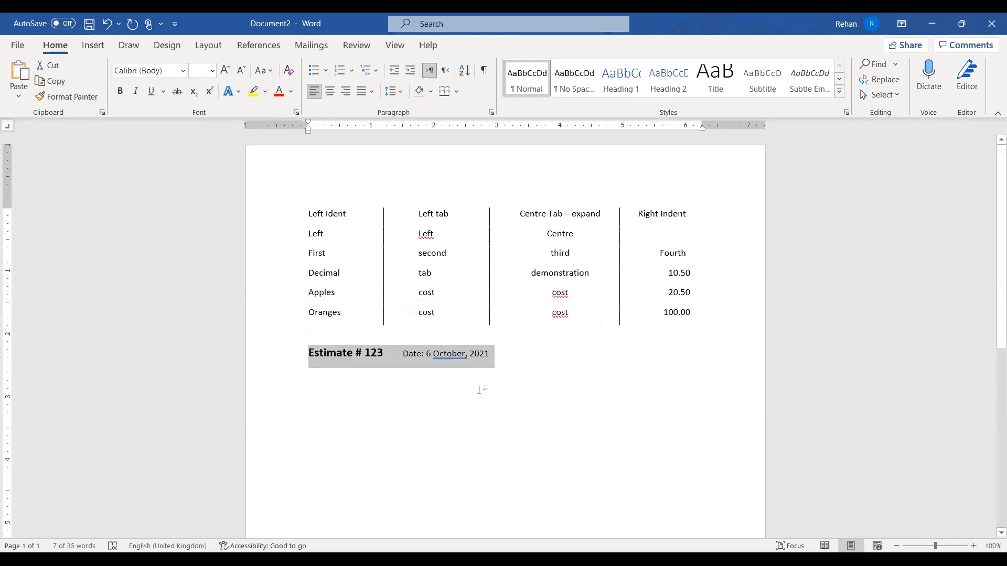
pyautogui.hotkey('ctrl', 'z')
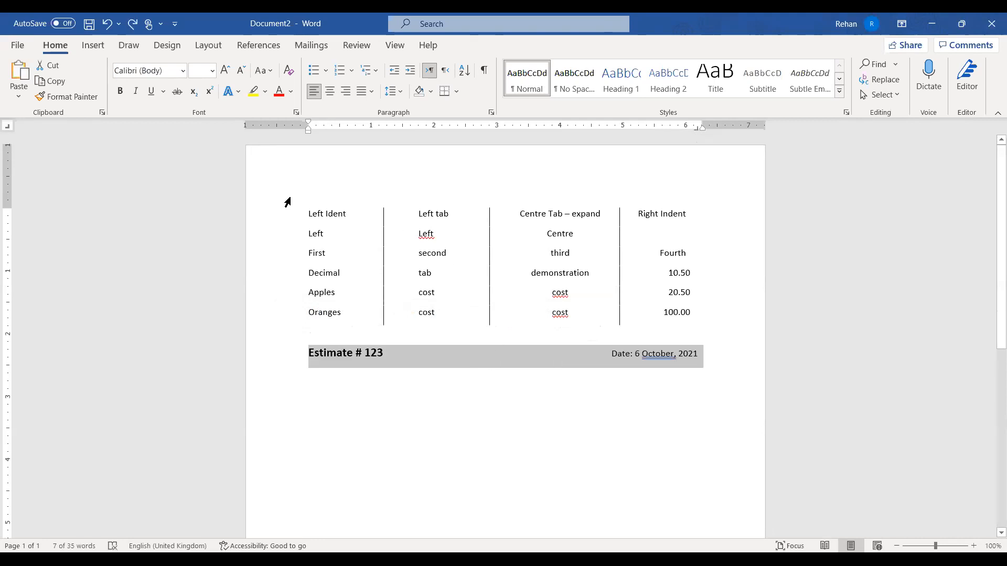
pyautogui.click(603, 354)
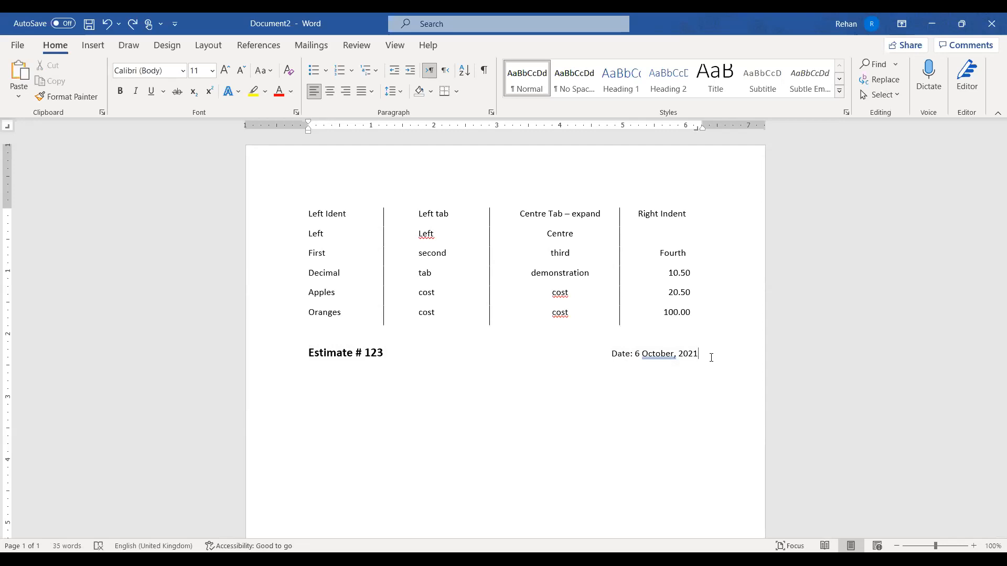
pyautogui.press('Return')
pyautogui.write('hkjfsdhfa')
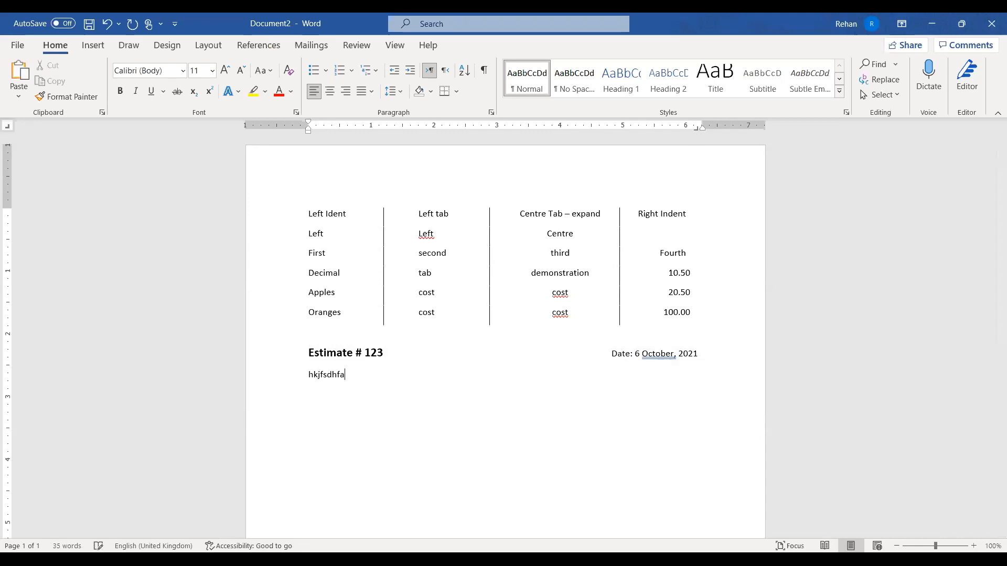
pyautogui.press('Tab')
pyautogui.write('hjfdsklhflkjsdhf')
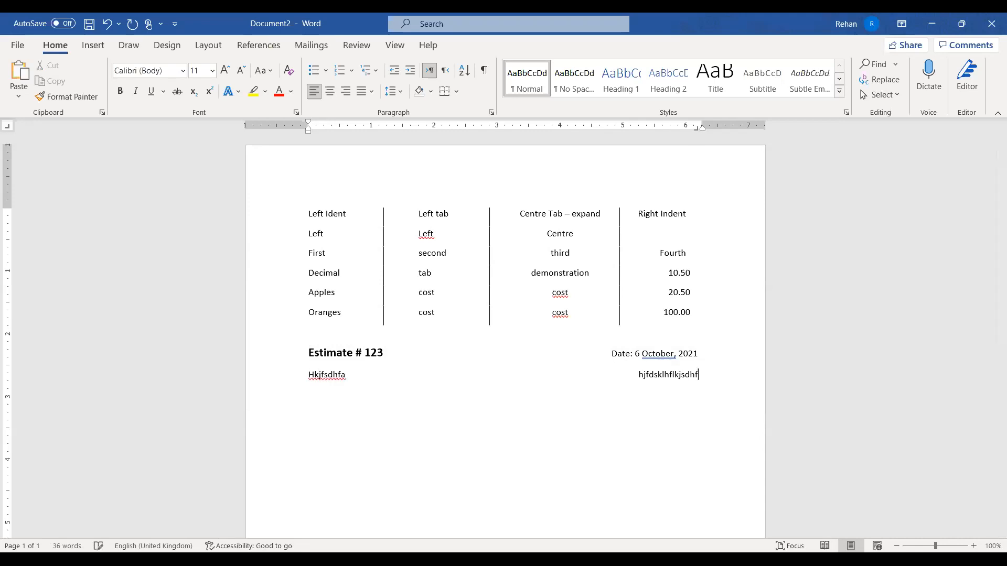
pyautogui.hotkey('ctrl', 'z')
pyautogui.hotkey('ctrl', 'z')
pyautogui.hotkey('ctrl', 'z')
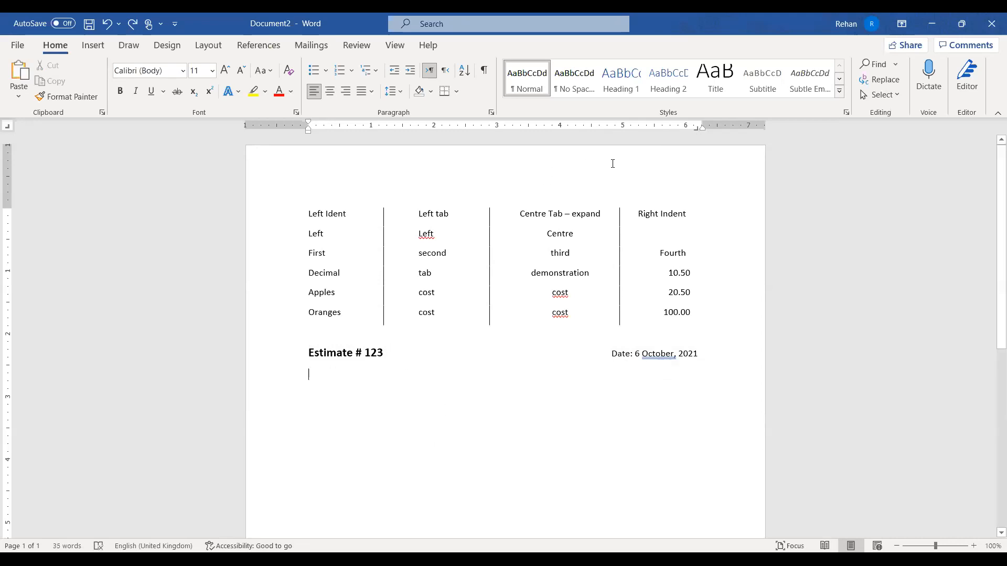
pyautogui.click(696, 130)
pyautogui.click(696, 130)
pyautogui.write('ljdsakhflsakfj')
pyautogui.press('Tab')
pyautogui.write('fjlkdsjf;l')
pyautogui.press('Tab')
pyautogui.write('jfklsdfj;')
pyautogui.press('Tab')
pyautogui.write('jfkldsjf;')
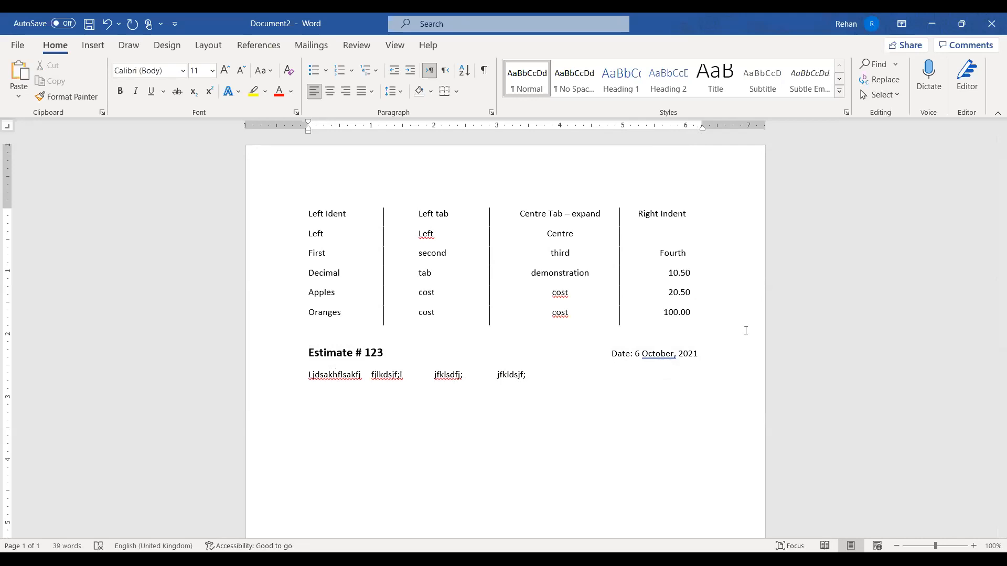
pyautogui.hotkey('ctrl', 'shift', 'Left')
pyautogui.hotkey('ctrl', 'shift', 'Left')
pyautogui.hotkey('ctrl', 'shift', 'Left')
pyautogui.hotkey('ctrl', 'shift', 'Left')
pyautogui.hotkey('ctrl', 'shift', 'Left')
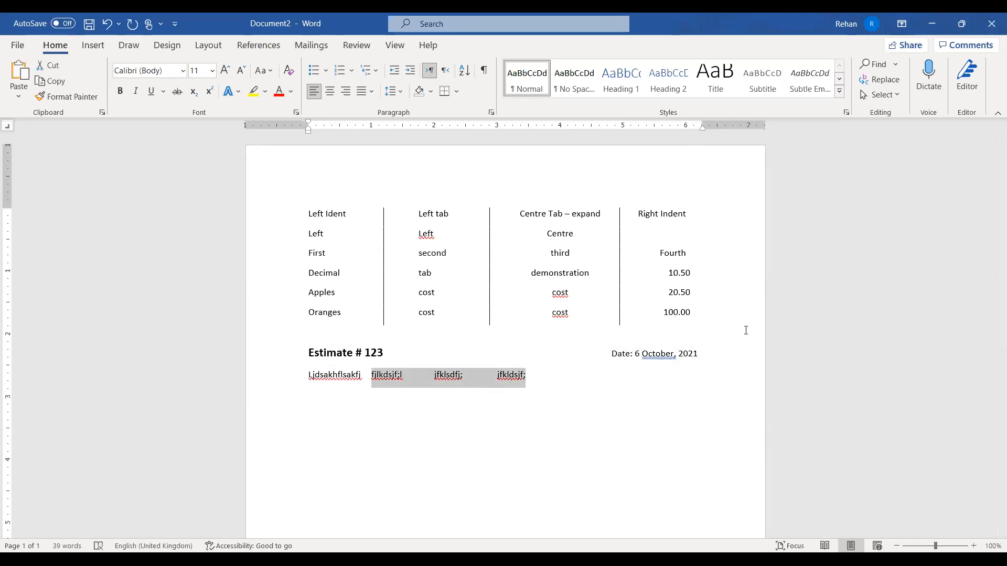
pyautogui.hotkey('ctrl', 'shift', 'Left')
pyautogui.hotkey('ctrl', 'shift', 'Left')
pyautogui.press('BackSpace')
pyautogui.press('BackSpace')
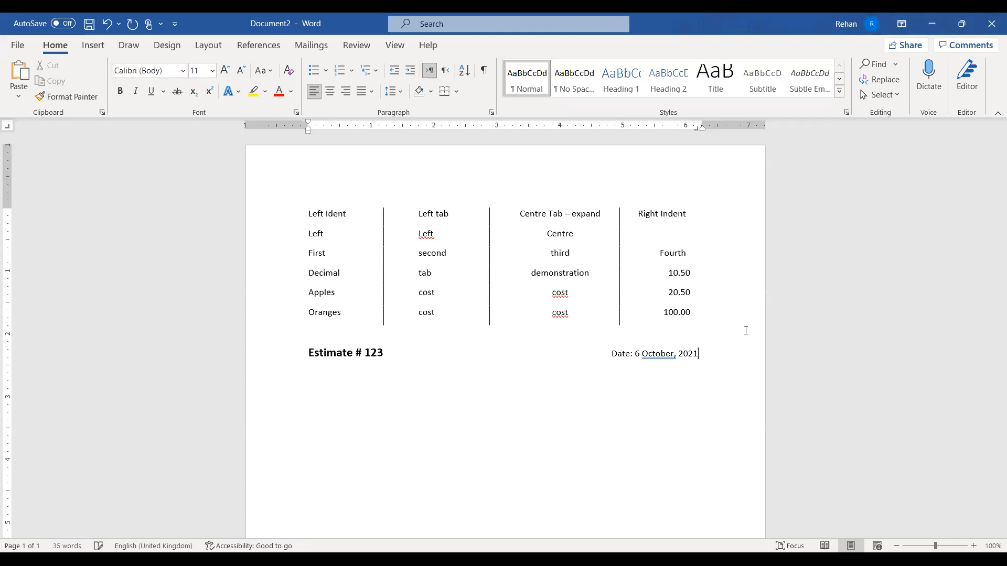
pyautogui.press('BackSpace')
pyautogui.hotkey('ctrl', 'z')
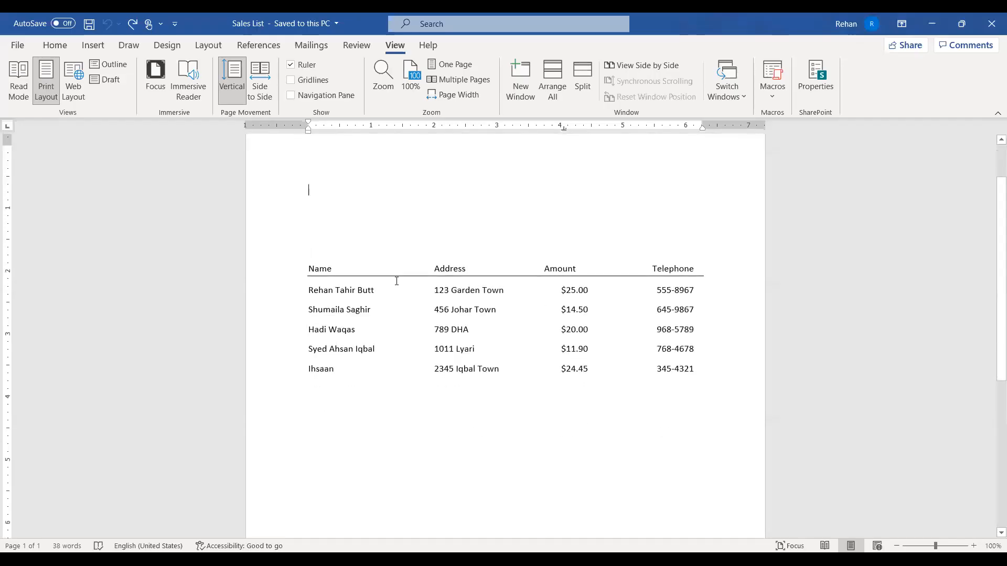
# Return to the Home tab and select the Sales List header and first data rows
pyautogui.click(55, 45)
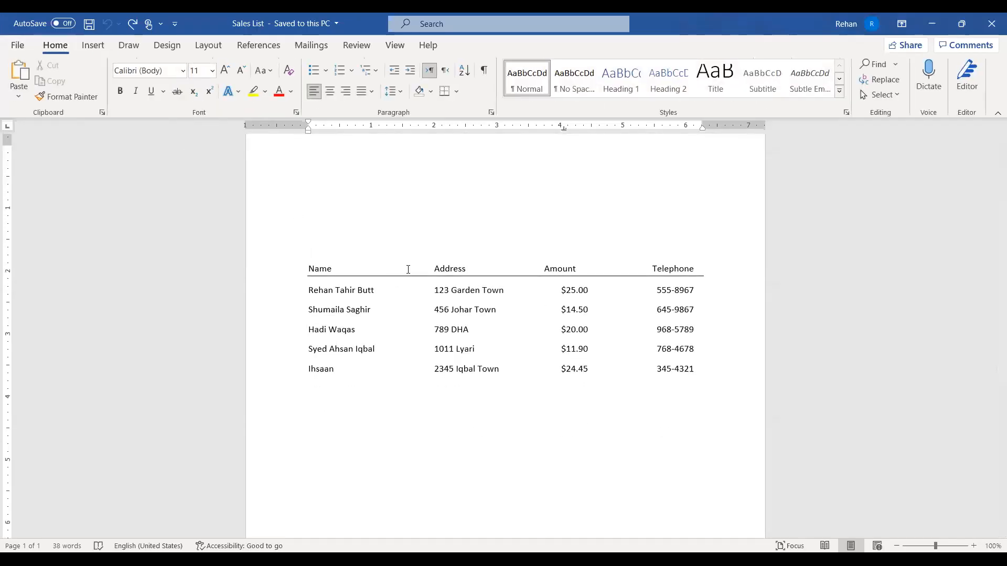
pyautogui.scroll(2, 407, 250)
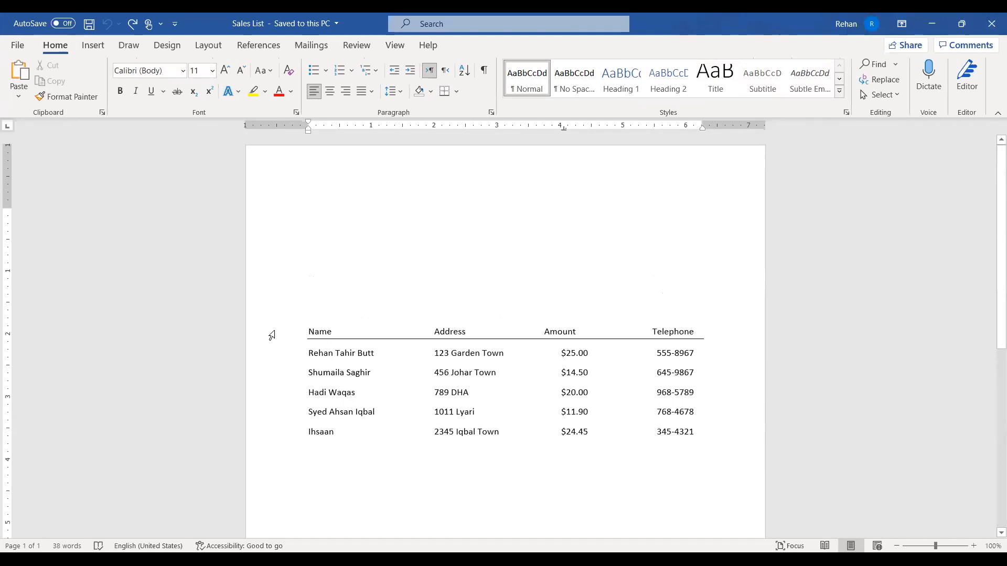
pyautogui.click(272, 335)
pyautogui.scroll(-2, 272, 336)
pyautogui.click(272, 334)
pyautogui.click(288, 370)
pyautogui.scroll(2, 407, 355)
pyautogui.moveTo(282, 337); pyautogui.dragTo(286, 441)
pyautogui.click(546, 459)
# Put the cursor in the $25.00 row to show its decimal and right tab stops on the ruler
pyautogui.scroll(-2, 436, 393)
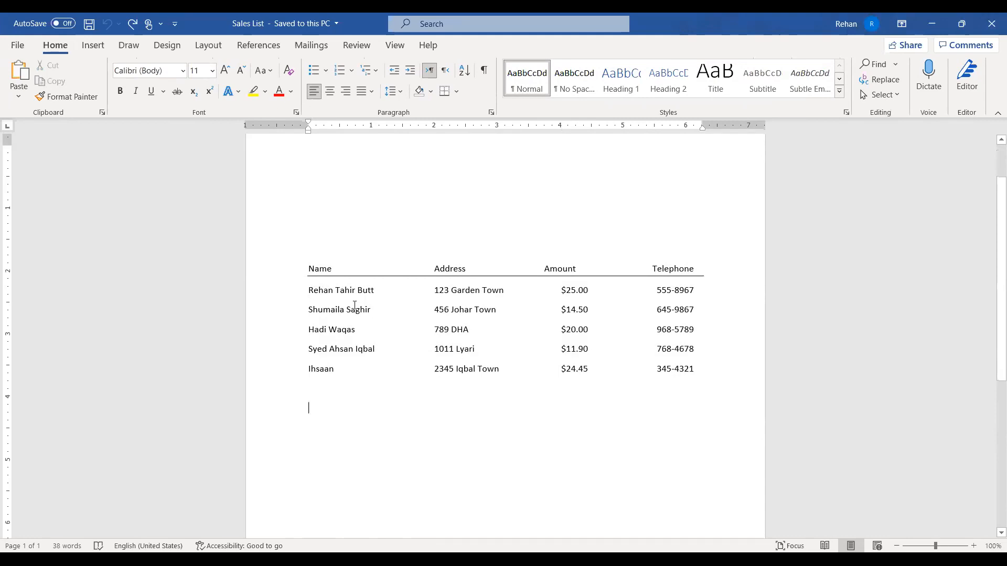
pyautogui.scroll(-1, 362, 299)
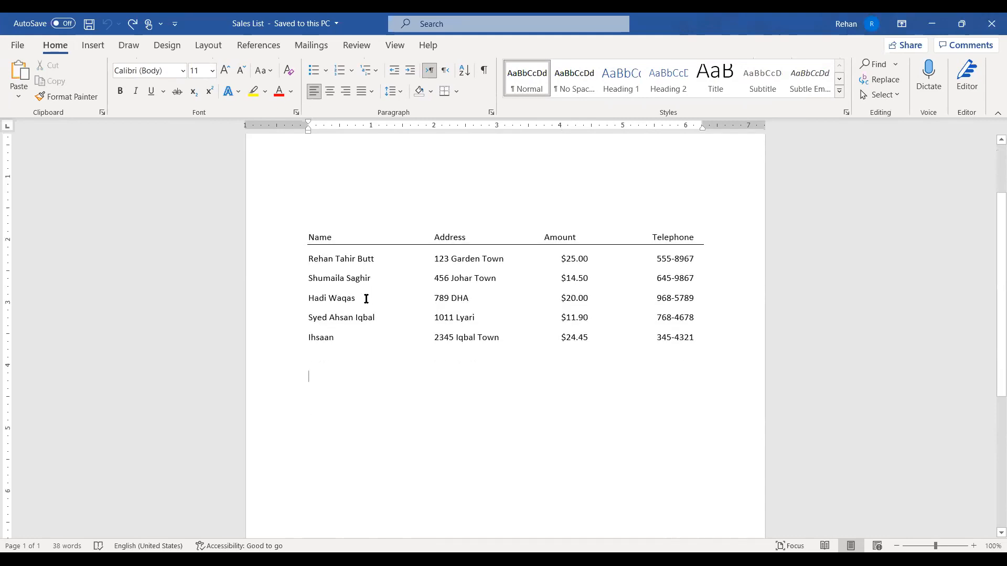
pyautogui.scroll(-2, 368, 294)
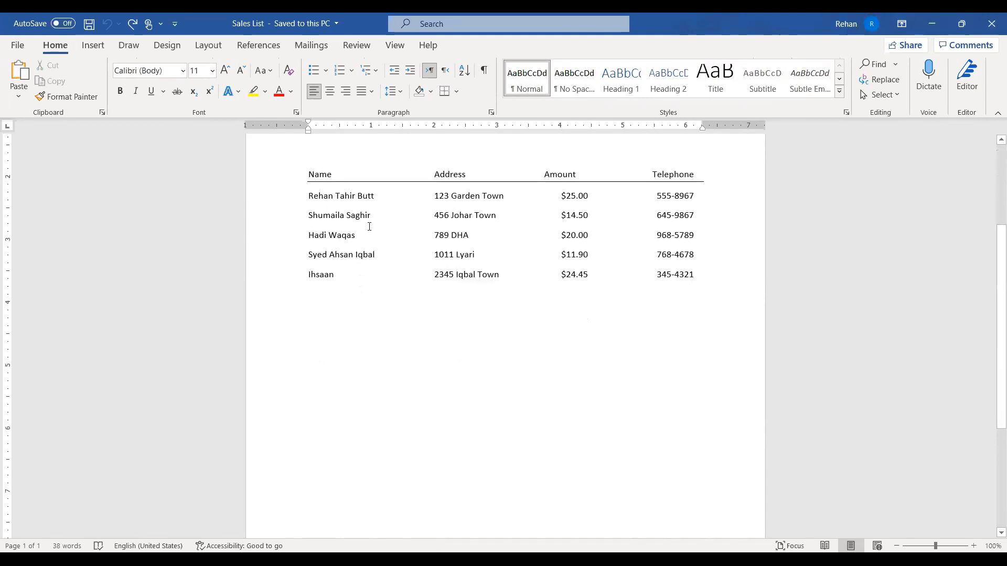
pyautogui.scroll(1, 375, 247)
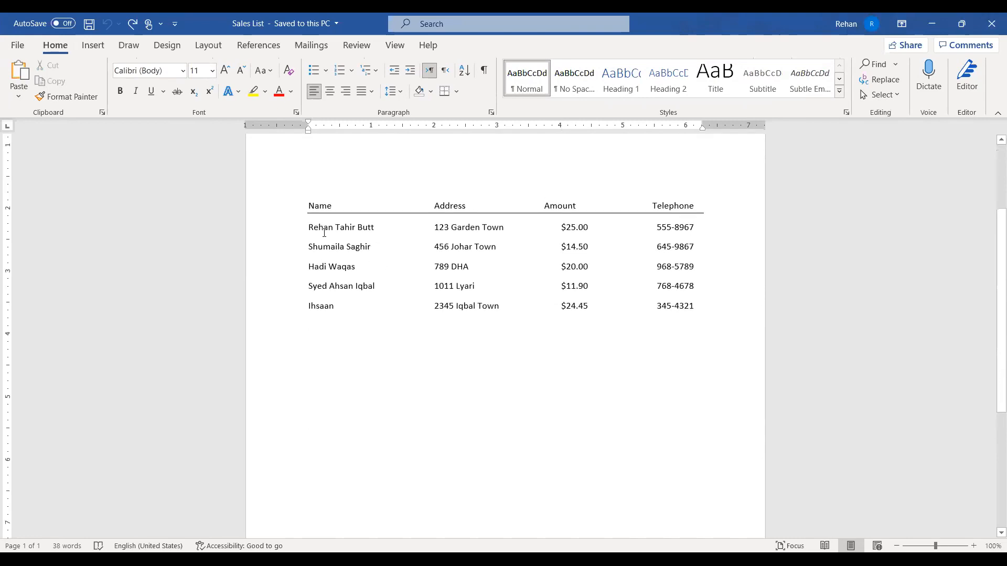
pyautogui.scroll(1, 600, 317)
pyautogui.click(576, 259)
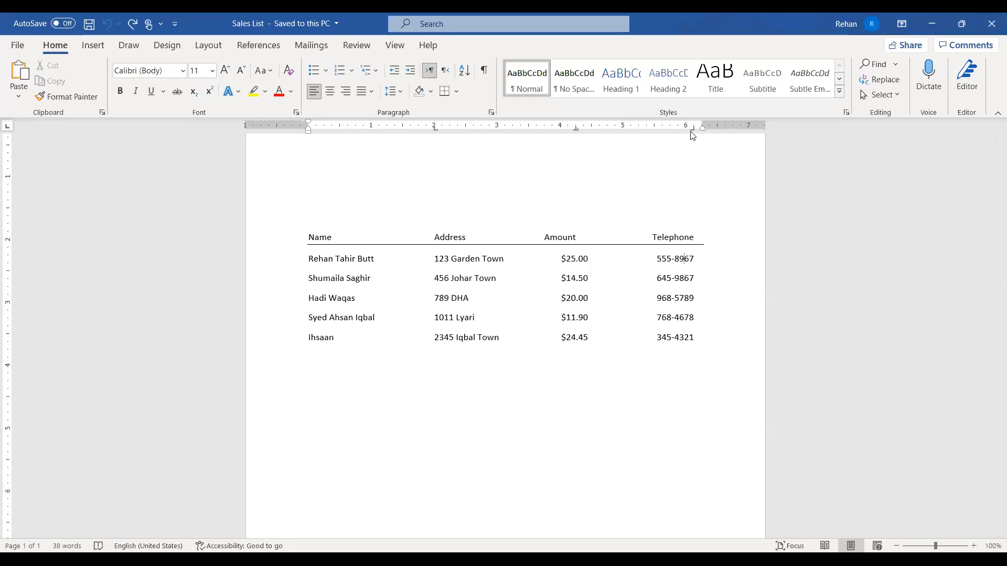
pyautogui.scroll(3, 457, 234)
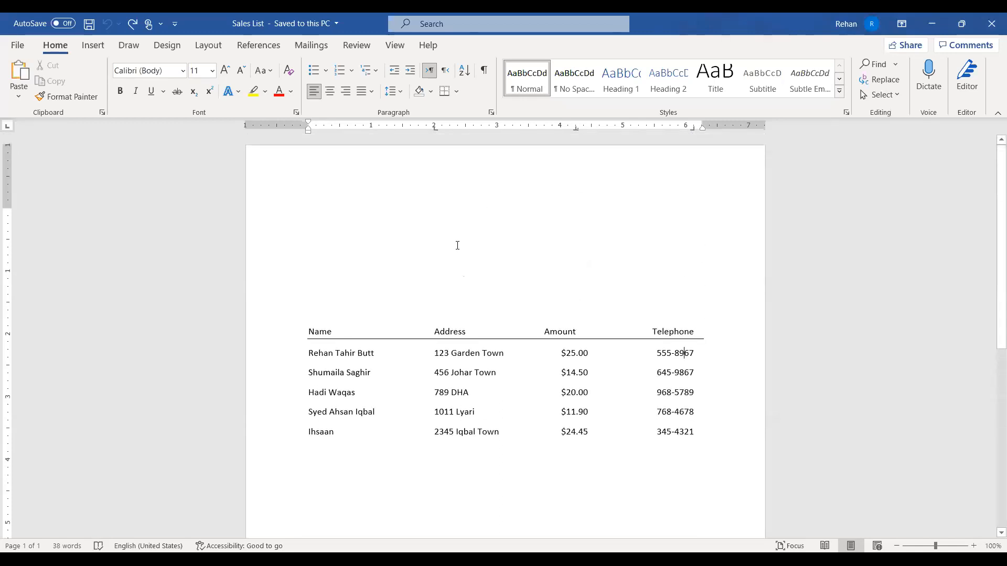
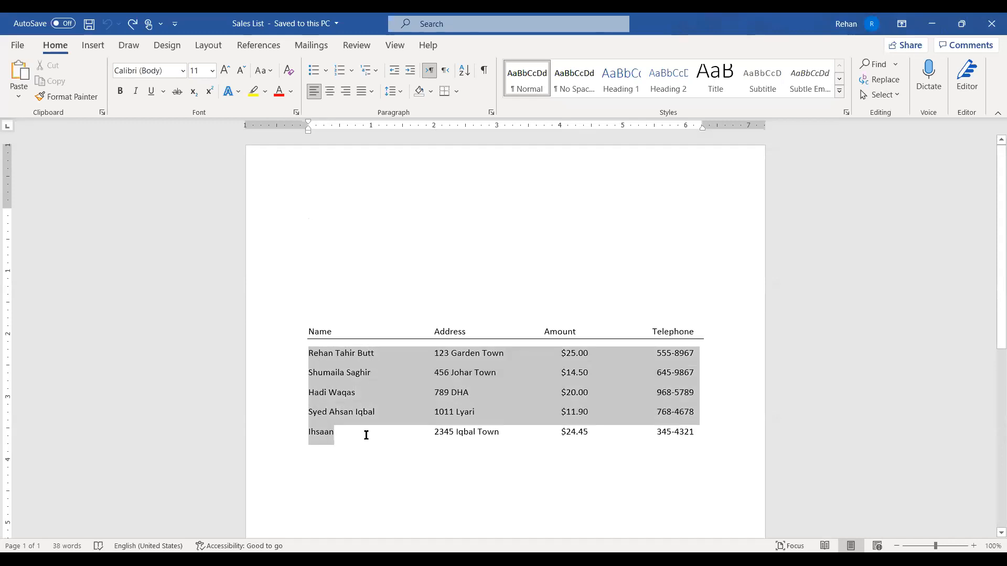
# Select the first two names in the Name column and add Ihsaan to the selection
pyautogui.click(697, 352)
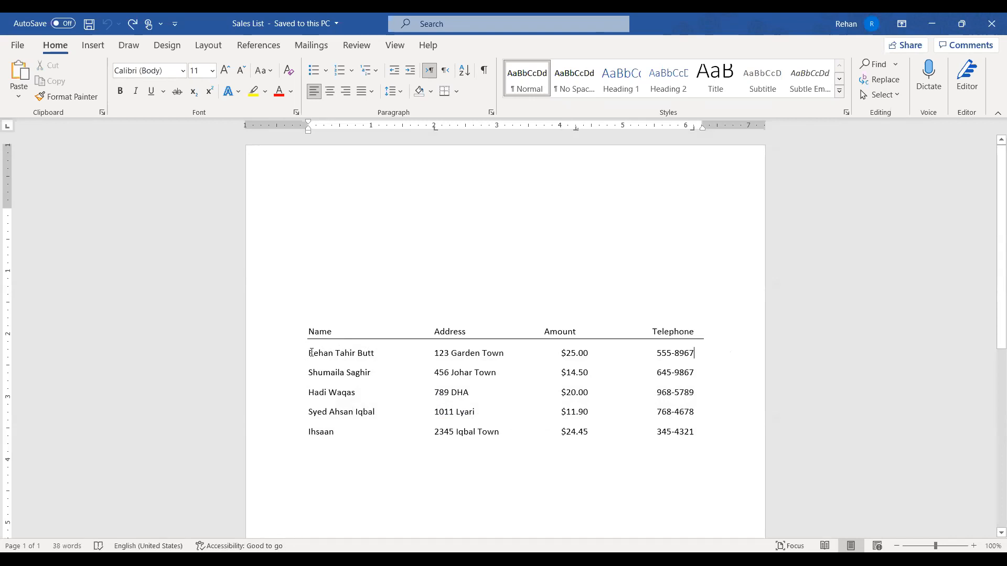
pyautogui.tripleClick(309, 353)
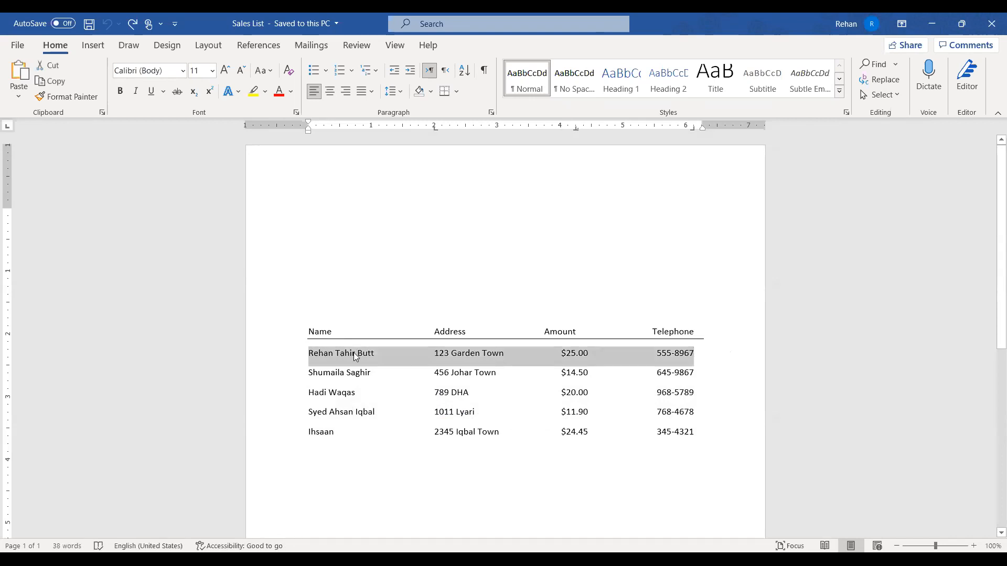
pyautogui.click(367, 353)
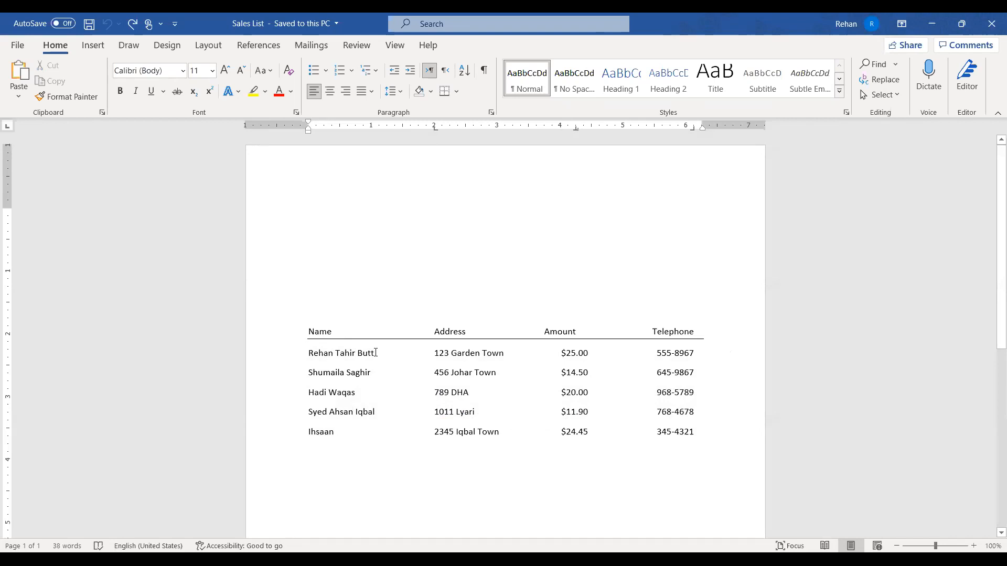
pyautogui.tripleClick(374, 353)
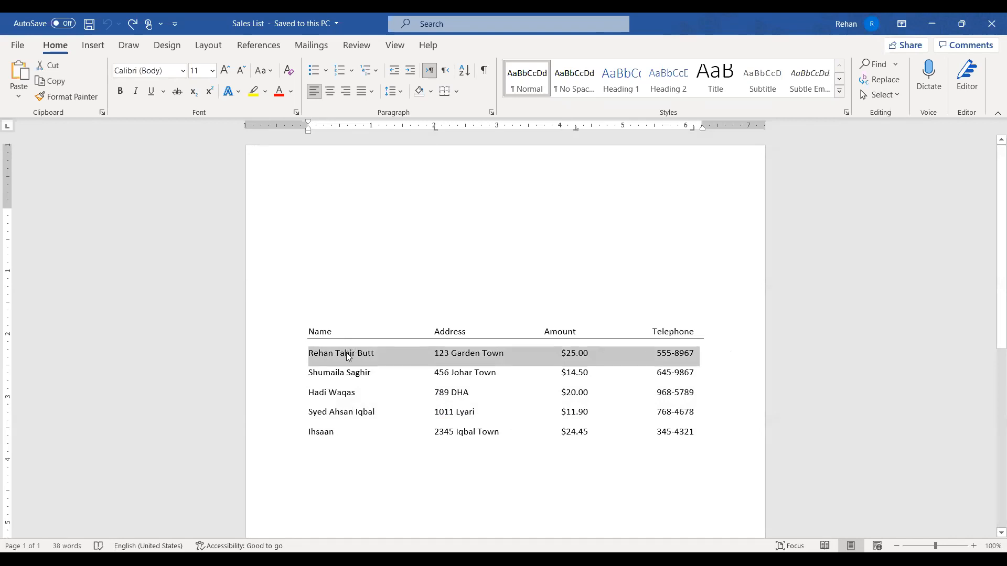
pyautogui.click(370, 353)
pyautogui.moveTo(336, 353); pyautogui.dragTo(363, 414)
pyautogui.keyDown('ctrl'); pyautogui.doubleClick(325, 432); pyautogui.keyUp('ctrl')
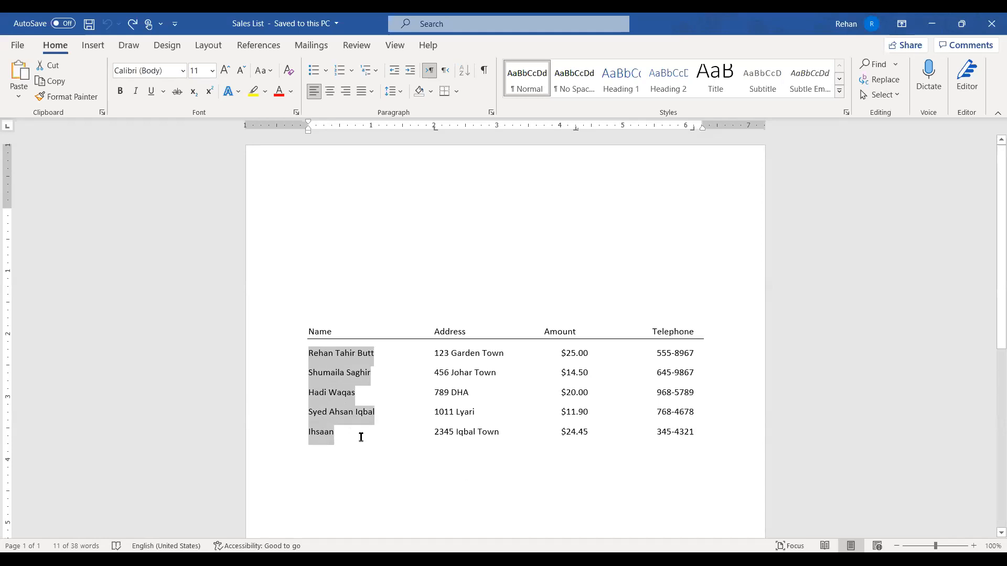
# Paste the copied names above the table, removing the stray tab and blank lines
pyautogui.click(340, 212)
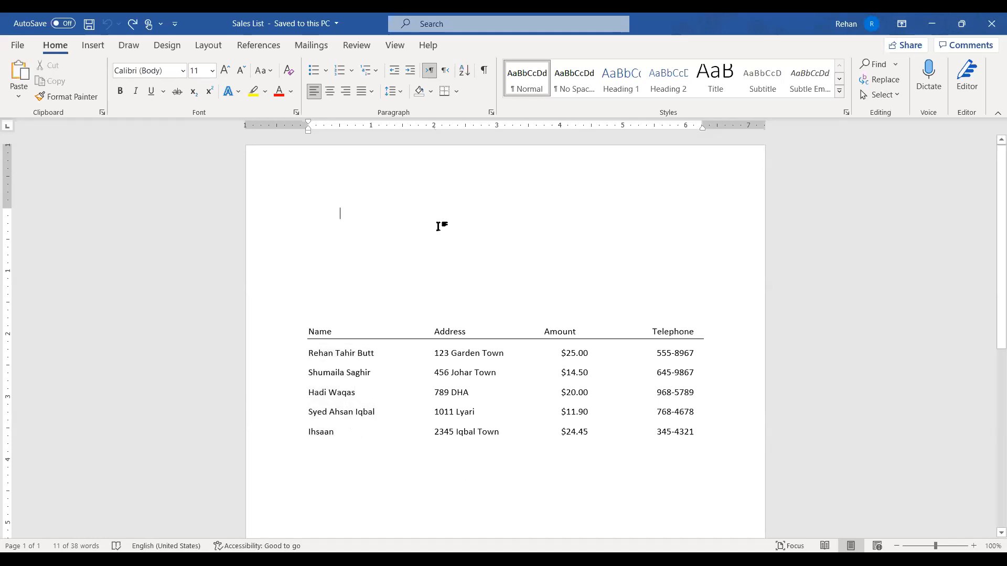
pyautogui.click(276, 205)
pyautogui.press('Delete')
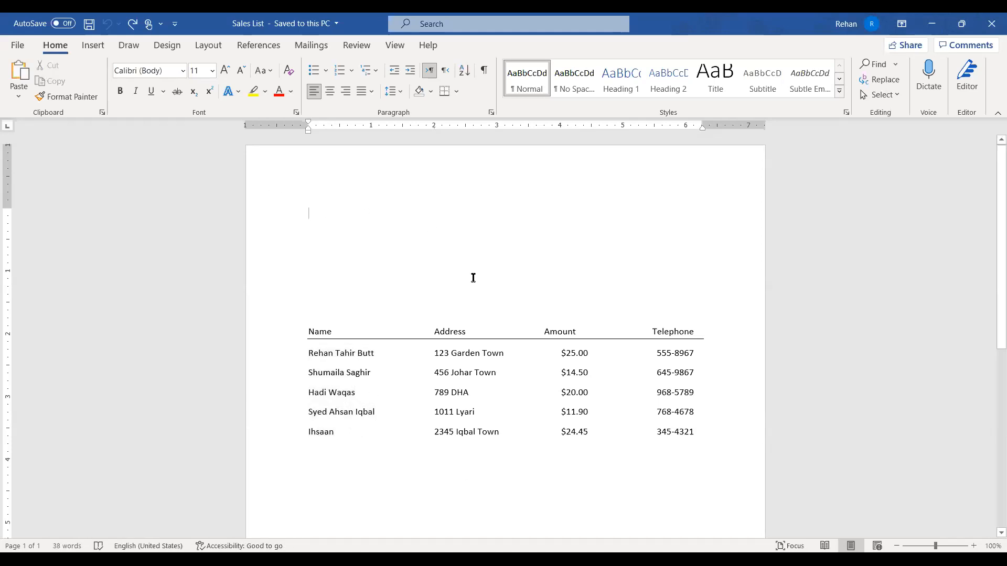
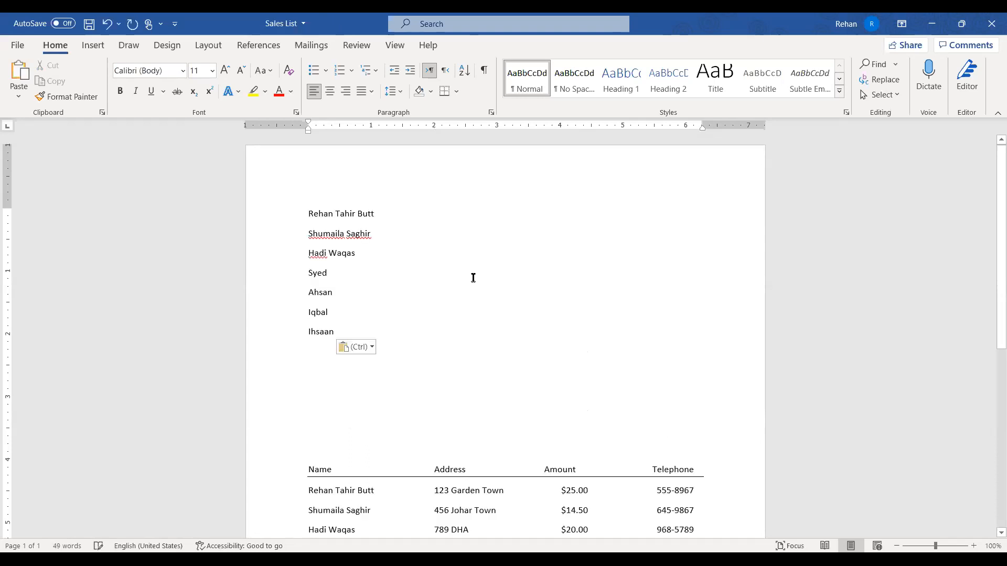
pyautogui.press('Delete')
pyautogui.press('Delete')
pyautogui.press('Delete')
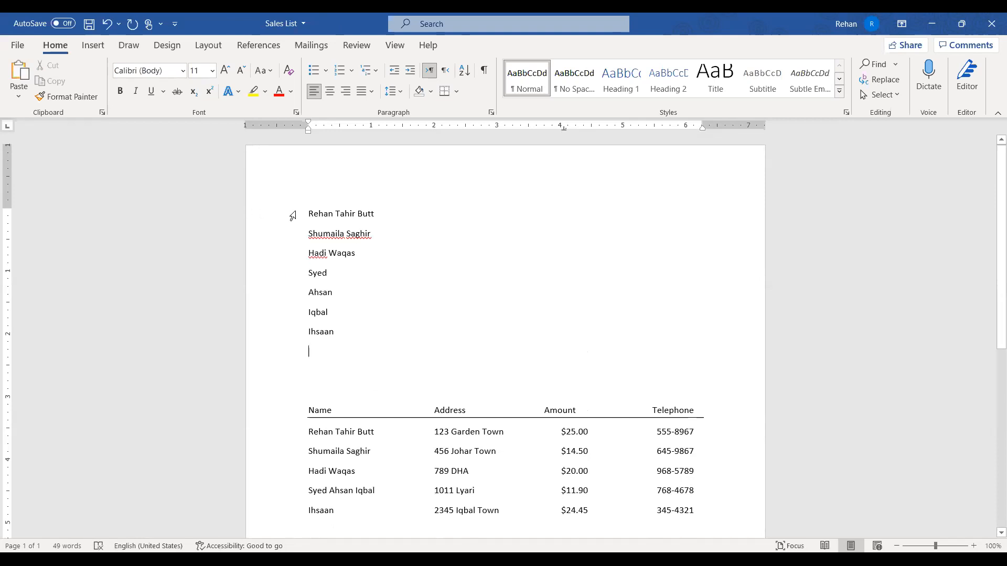
# Give the name lines 1.0 line spacing and remove the space after each paragraph
pyautogui.click(469, 289)
pyautogui.moveTo(288, 215); pyautogui.dragTo(290, 333)
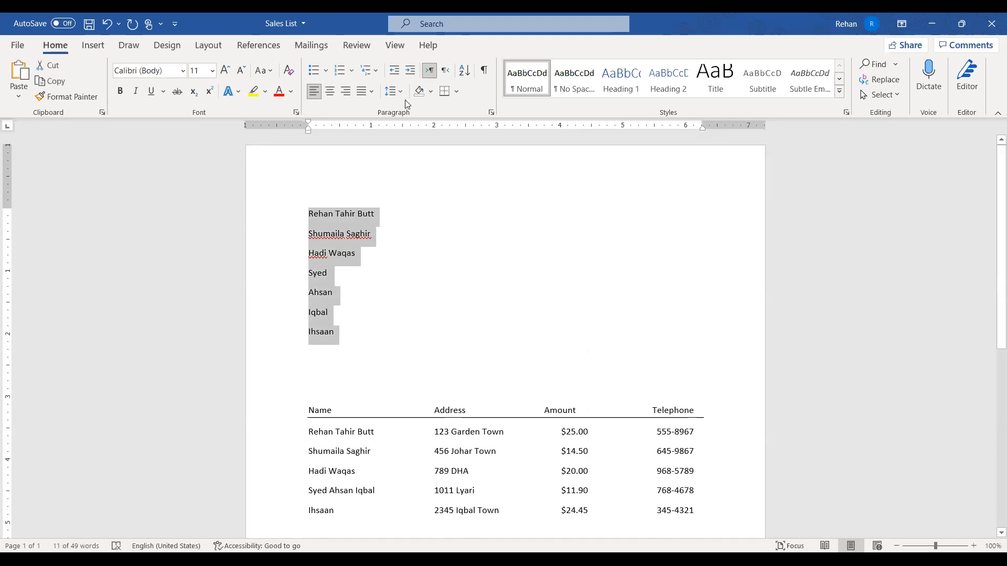
pyautogui.click(394, 91)
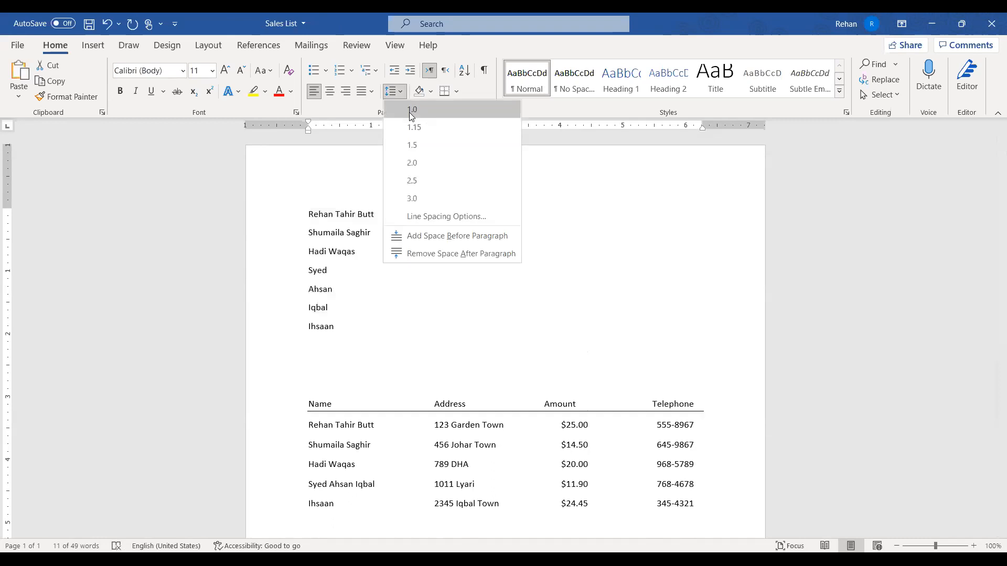
pyautogui.click(409, 112)
pyautogui.click(402, 94)
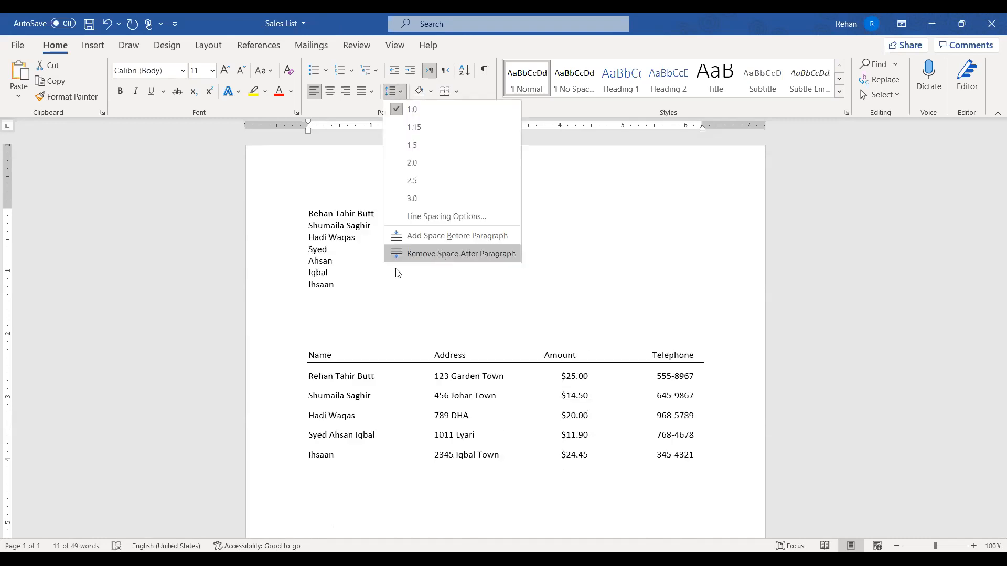
pyautogui.click(439, 254)
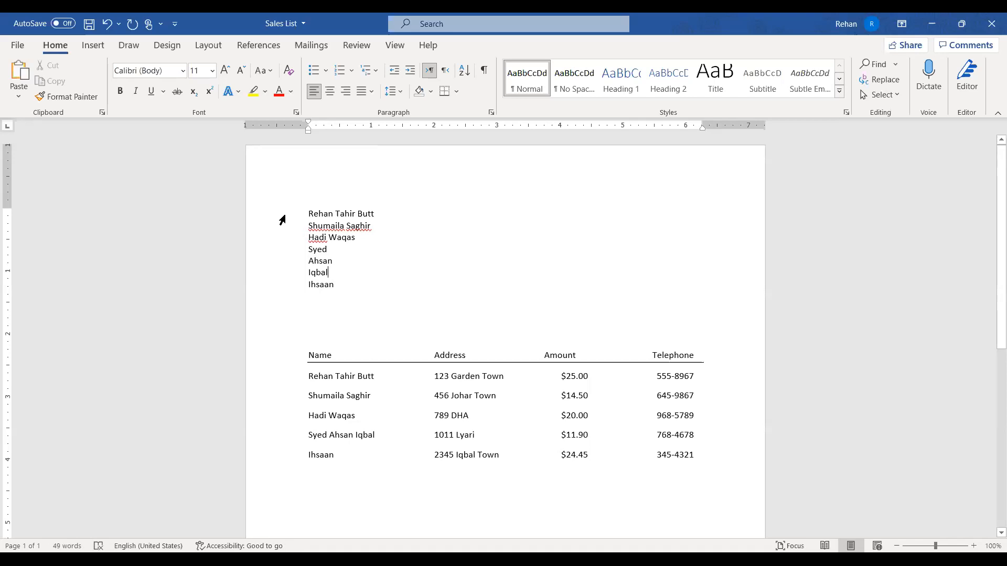
pyautogui.moveTo(283, 214); pyautogui.dragTo(274, 296)
pyautogui.press('Right')
pyautogui.click(331, 250)
pyautogui.press('Delete')
pyautogui.press('Down')
pyautogui.press('Home')
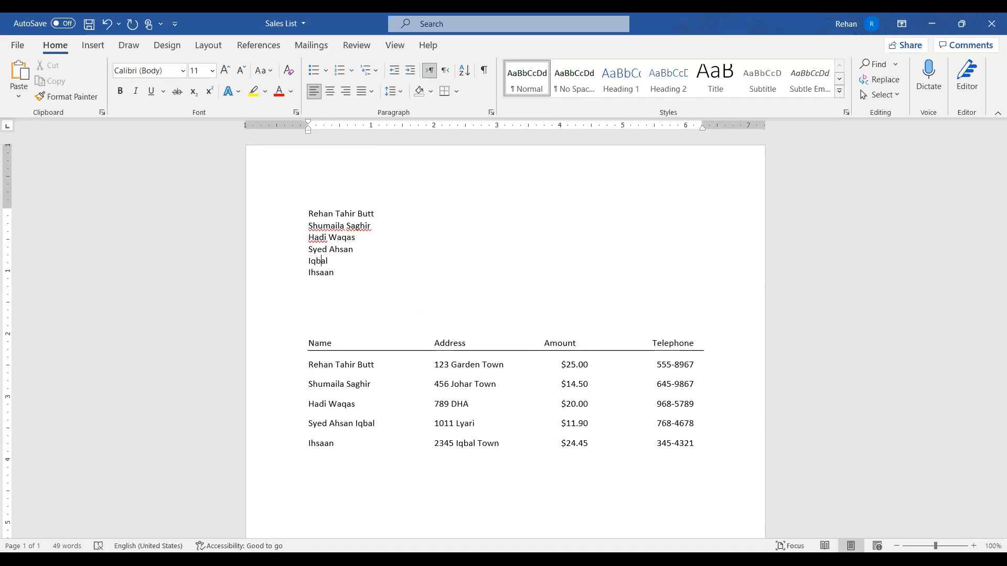
pyautogui.click(413, 253)
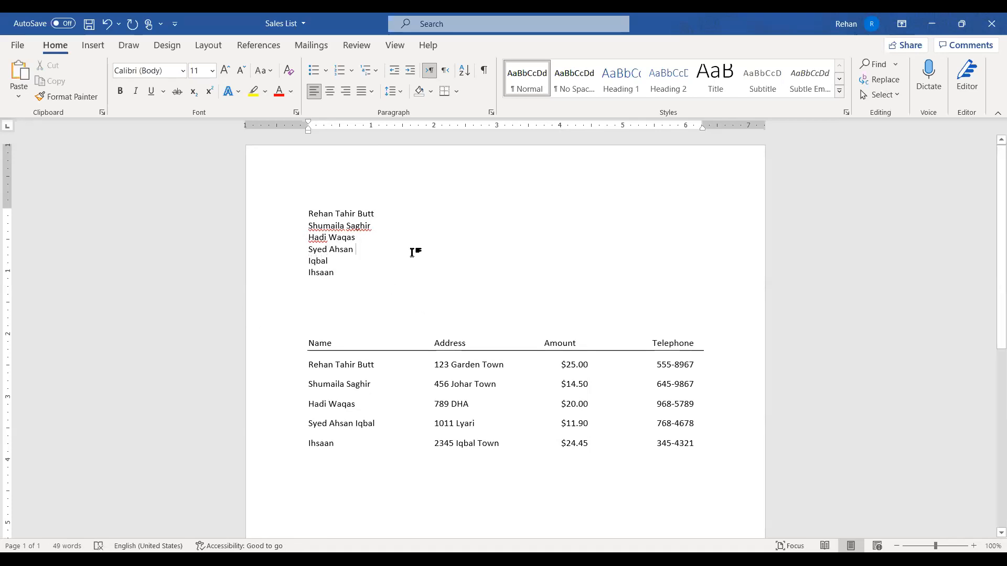
pyautogui.press('Delete')
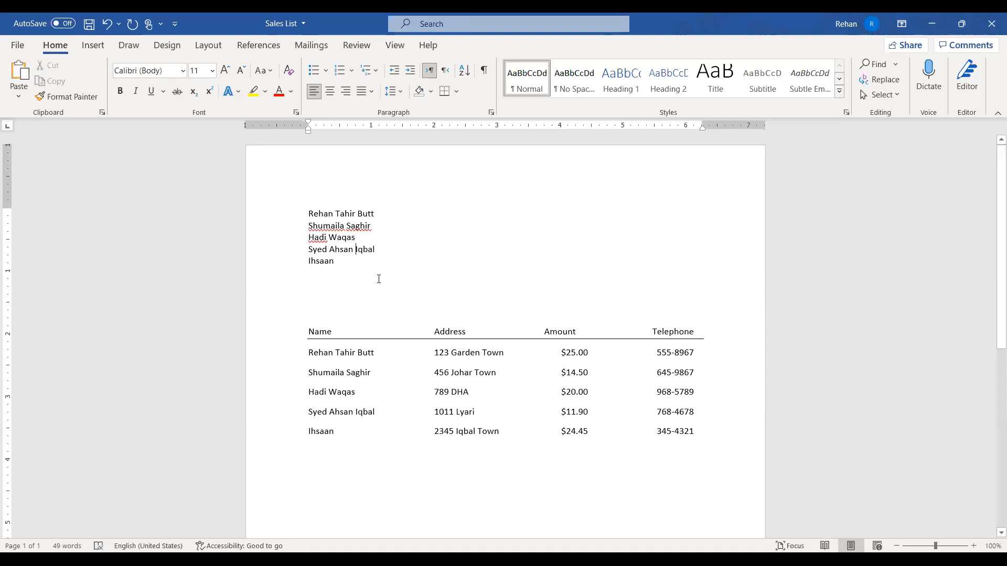
# Ignore All spelling flags on Hadi, Shumaila and Saghir
pyautogui.click(306, 278)
pyautogui.rightClick(315, 241)
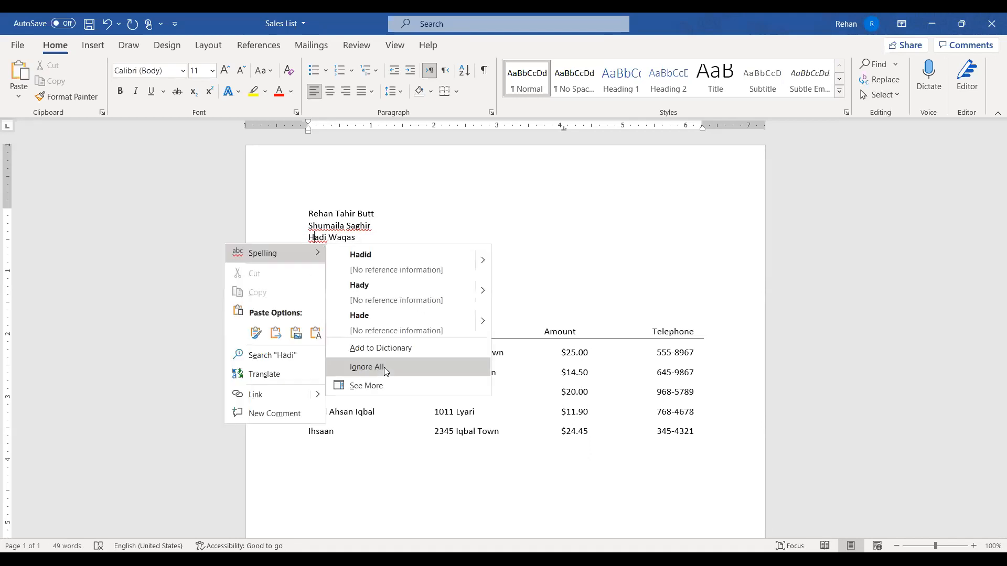
pyautogui.click(384, 367)
pyautogui.rightClick(323, 227)
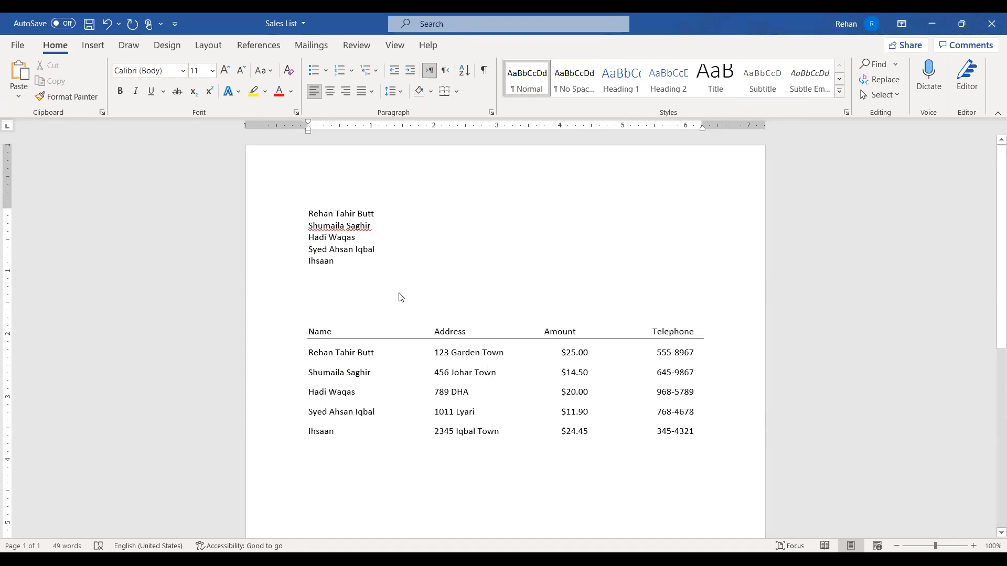
pyautogui.click(399, 293)
pyautogui.rightClick(365, 231)
pyautogui.click(429, 350)
pyautogui.click(460, 251)
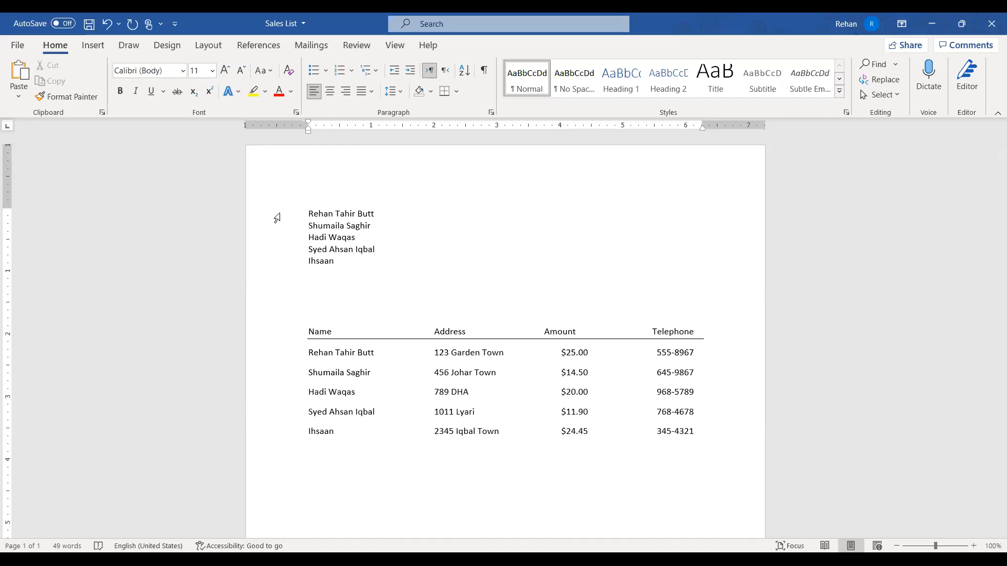
# Select the five names, bring up Sort Text, and go into its Options dialog
pyautogui.moveTo(276, 217); pyautogui.dragTo(275, 269)
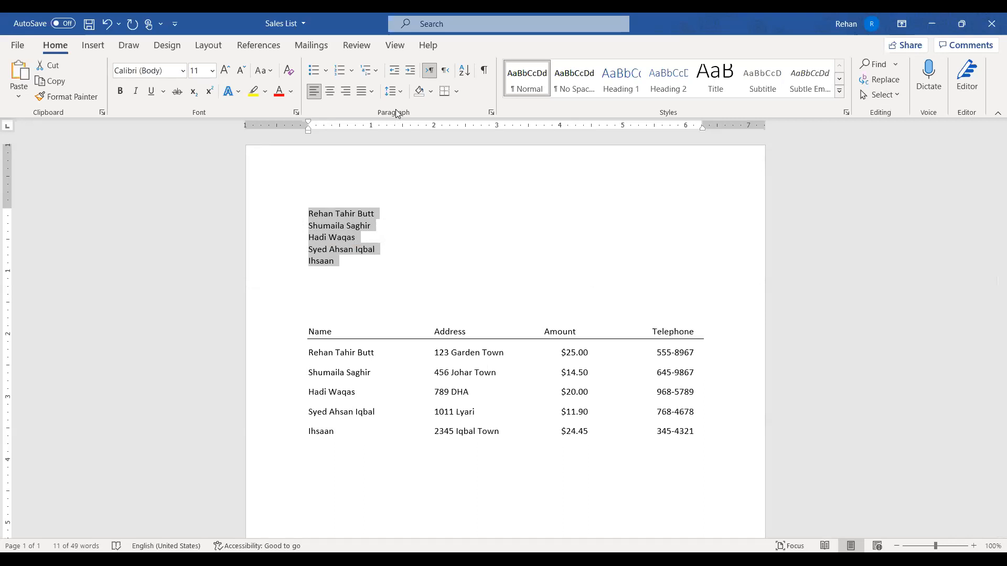
pyautogui.click(464, 71)
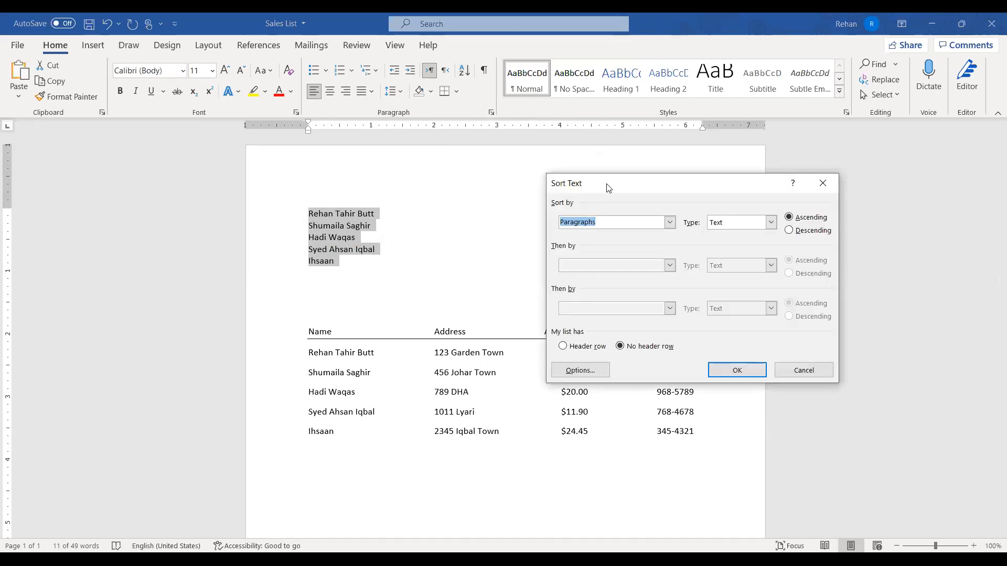
pyautogui.moveTo(608, 188); pyautogui.dragTo(480, 160)
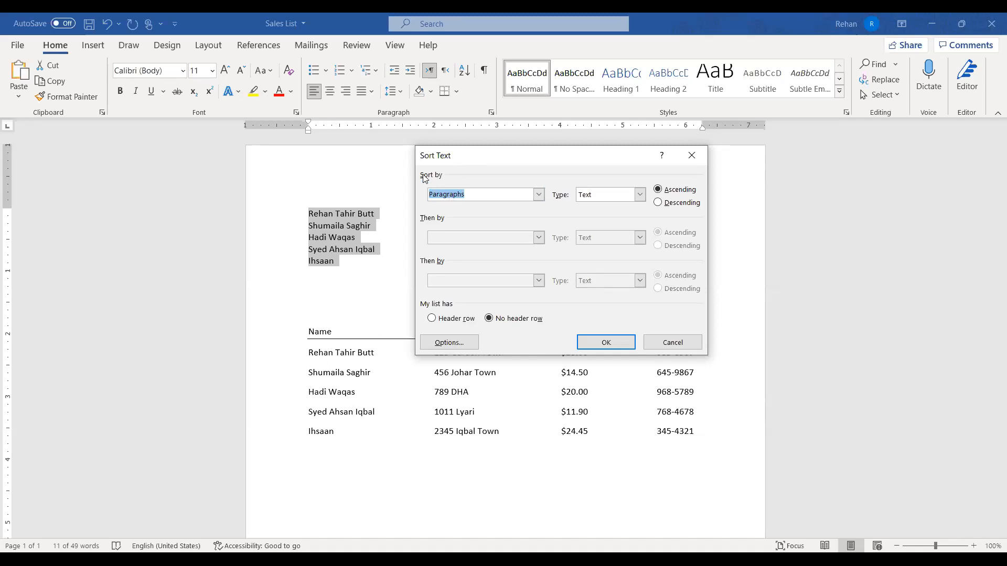
pyautogui.click(538, 194)
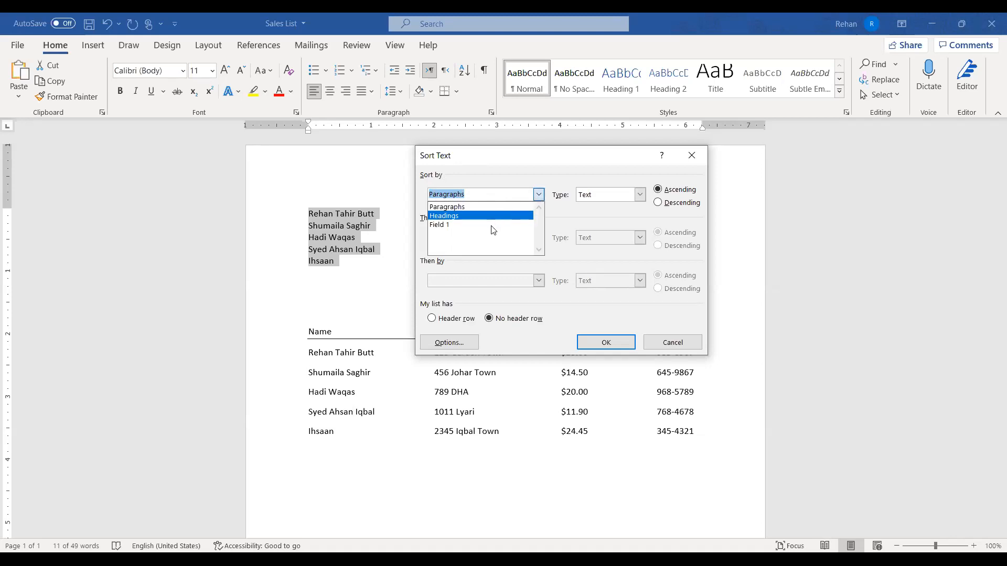
pyautogui.click(559, 212)
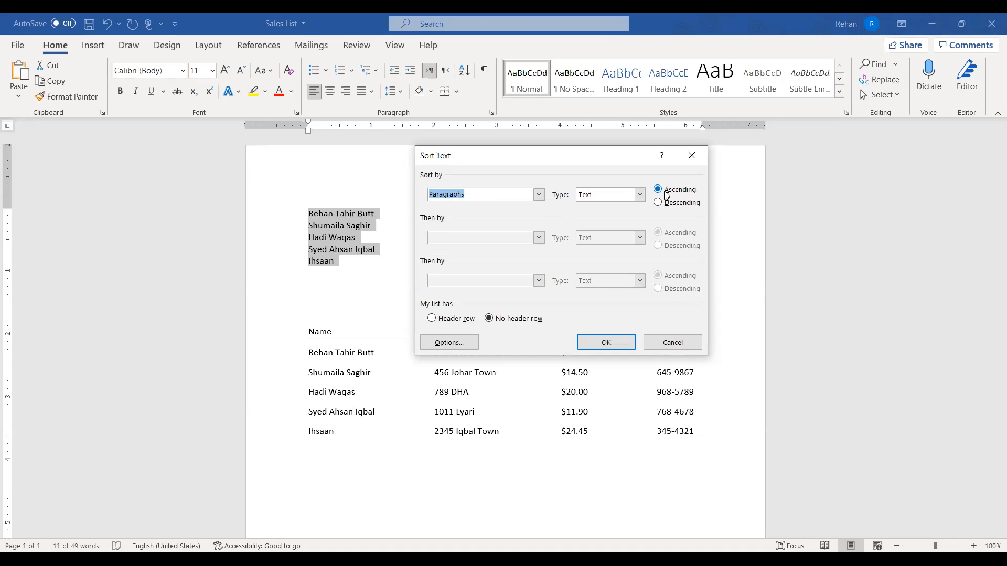
pyautogui.click(458, 351)
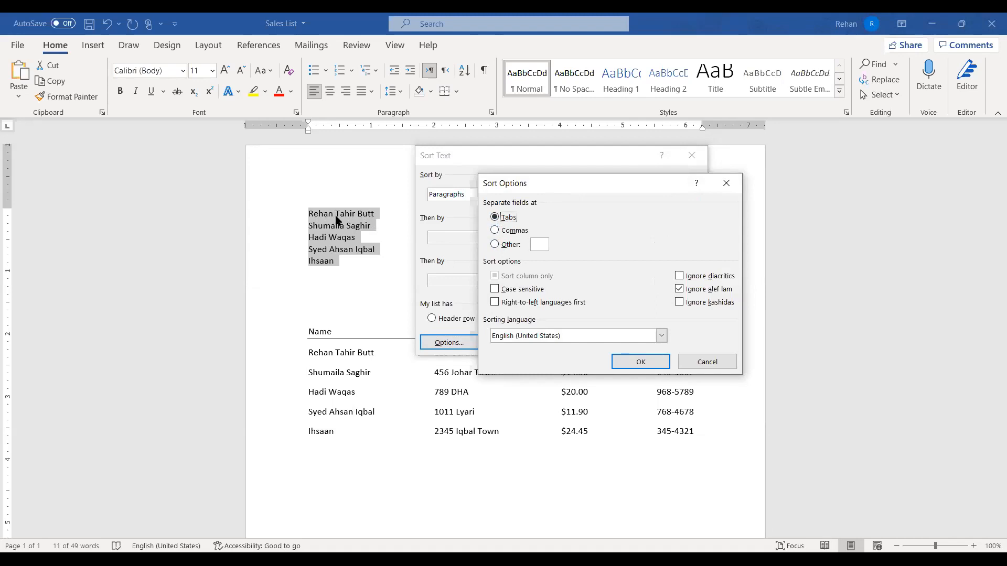
# Set the field separator to Other, accept Sort Options, and expand the Sort by list
pyautogui.click(507, 245)
pyautogui.click(634, 363)
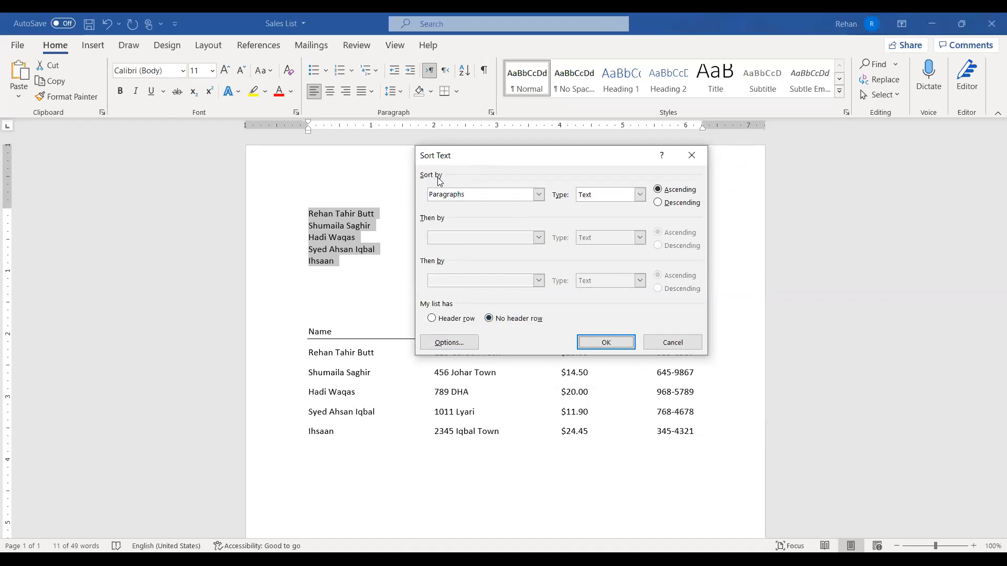
pyautogui.click(540, 195)
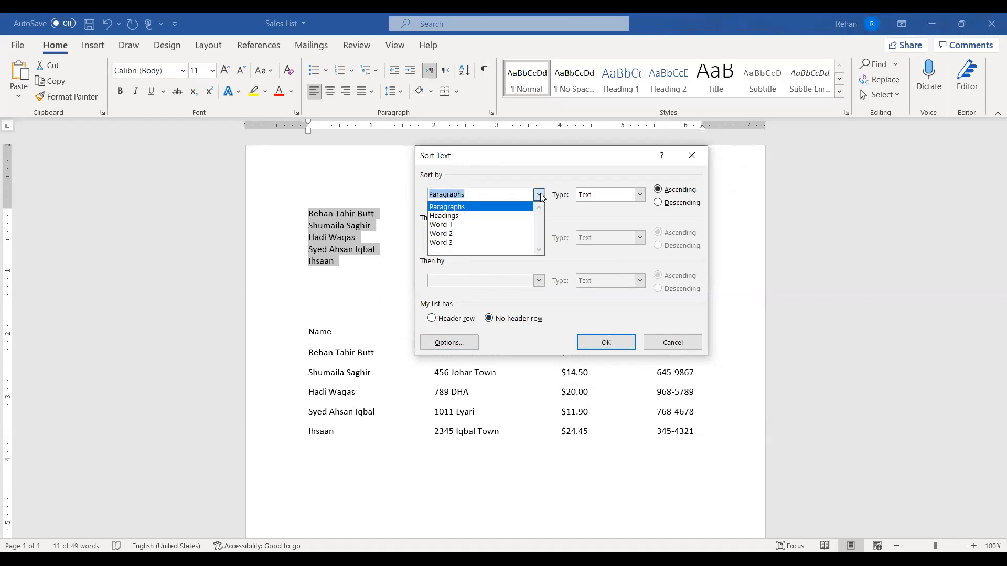
# Sort the names by Word 1, then undo the sort to restore the original order
pyautogui.click(465, 225)
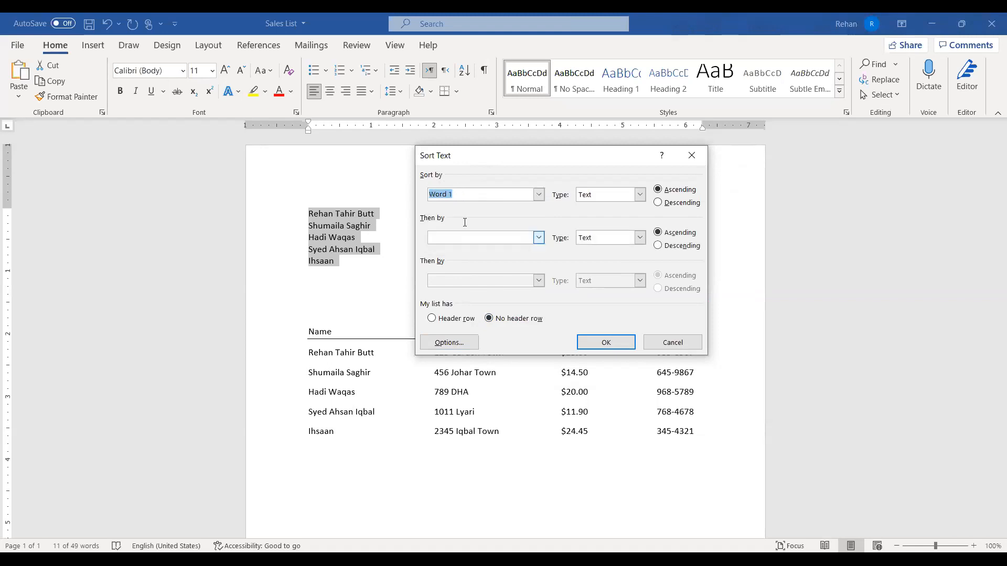
pyautogui.click(616, 342)
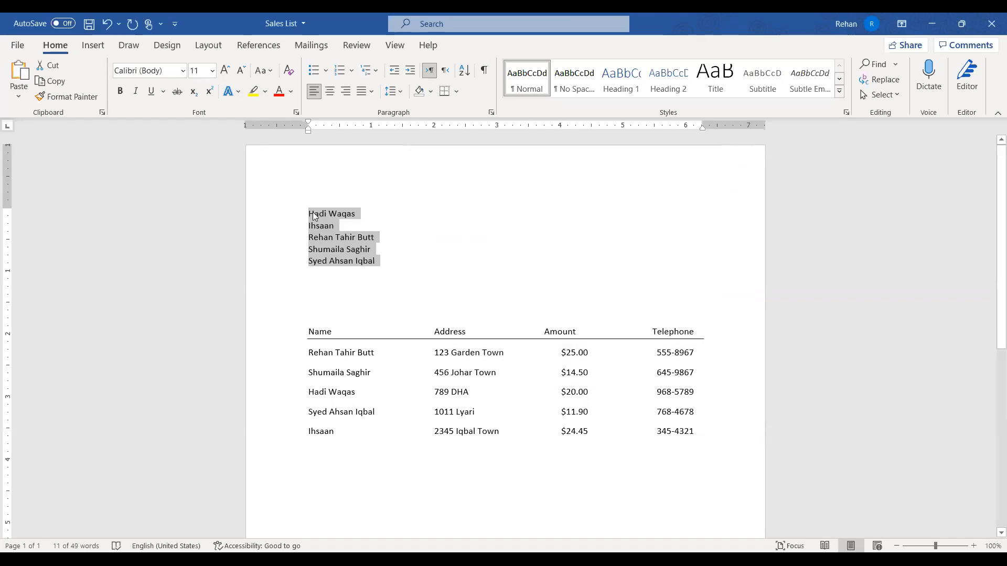
pyautogui.click(314, 215)
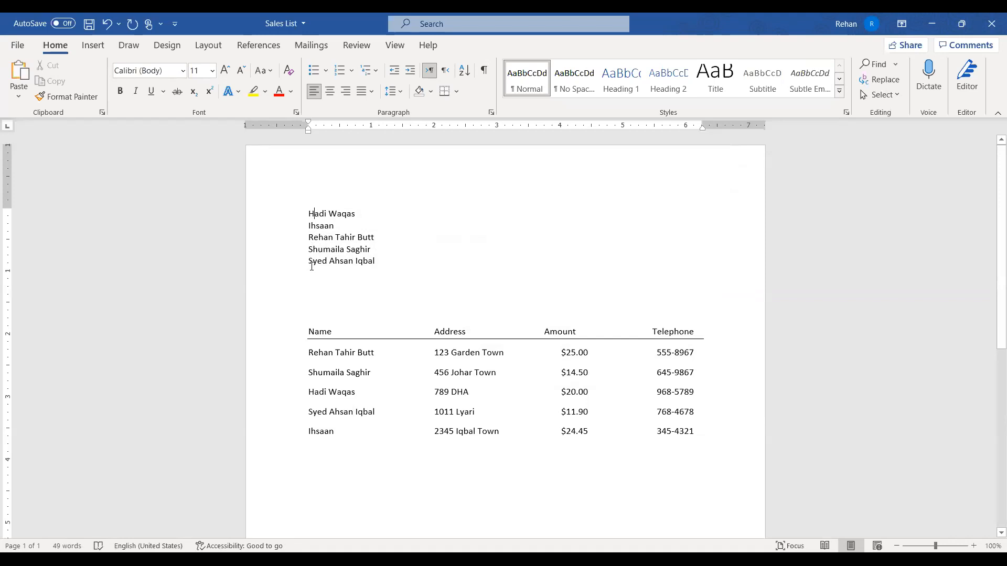
pyautogui.moveTo(288, 216); pyautogui.dragTo(287, 265)
pyautogui.press('Down')
pyautogui.moveTo(266, 216); pyautogui.dragTo(269, 261)
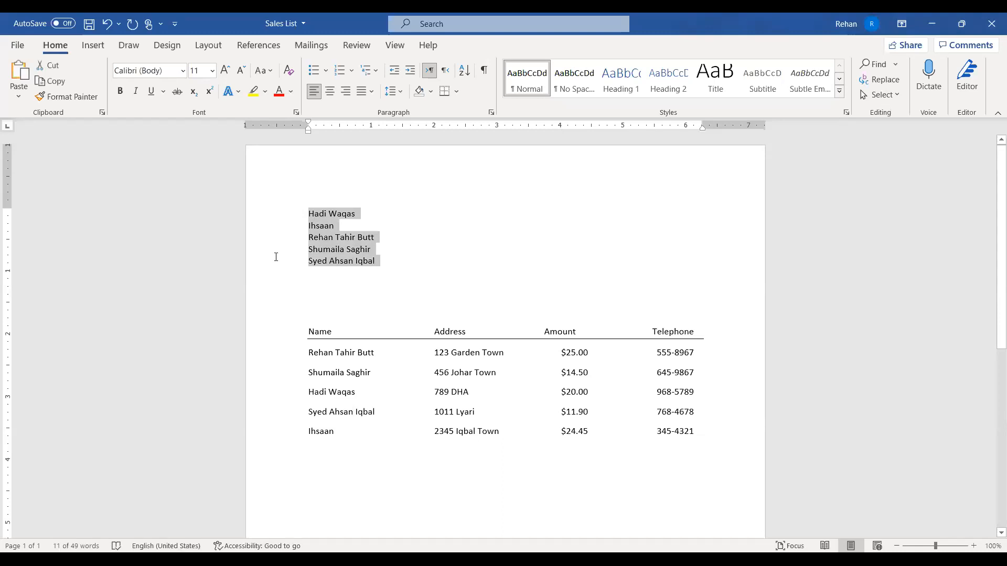
pyautogui.press('Down')
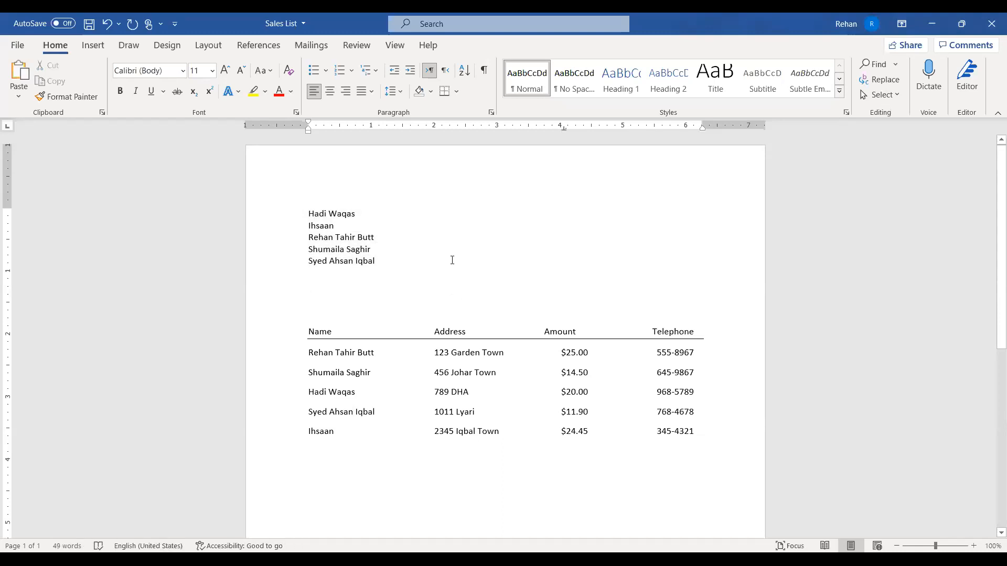
pyautogui.moveTo(308, 212); pyautogui.dragTo(380, 262)
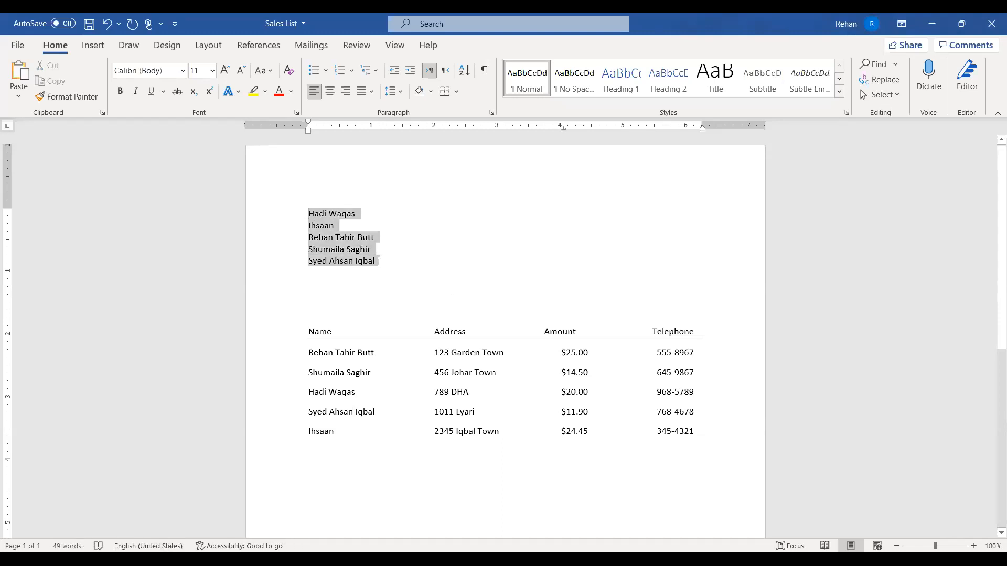
pyautogui.click(477, 289)
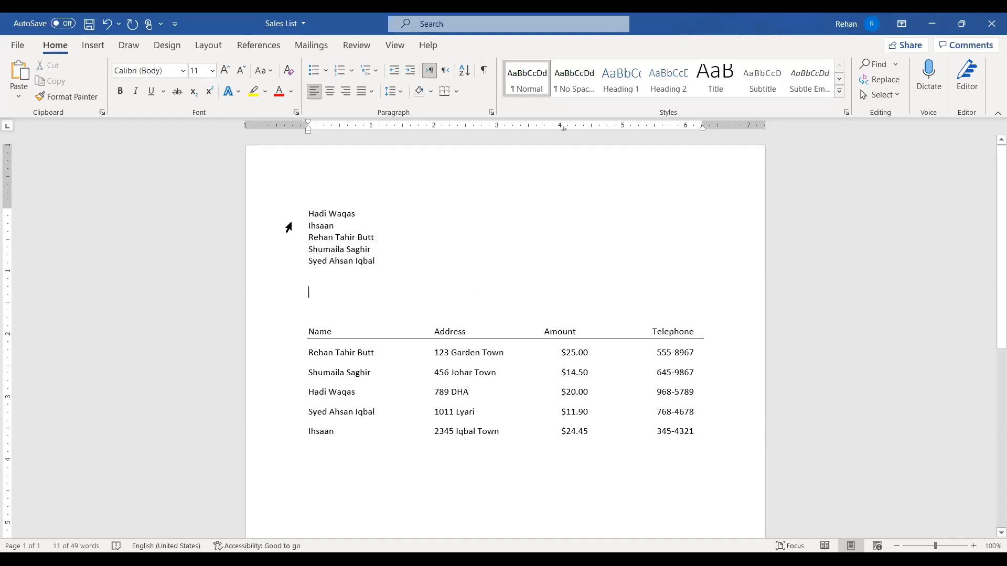
pyautogui.moveTo(273, 214); pyautogui.dragTo(279, 261)
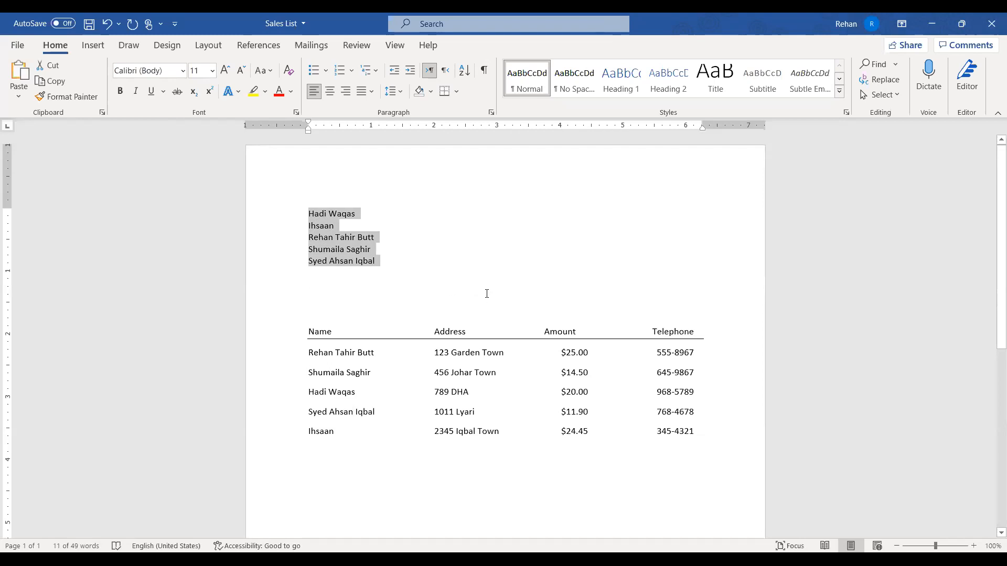
pyautogui.hotkey('ctrl', 'z')
# Apply Numbering to the five names (1 to 5) and select the numbered list
pyautogui.click(420, 272)
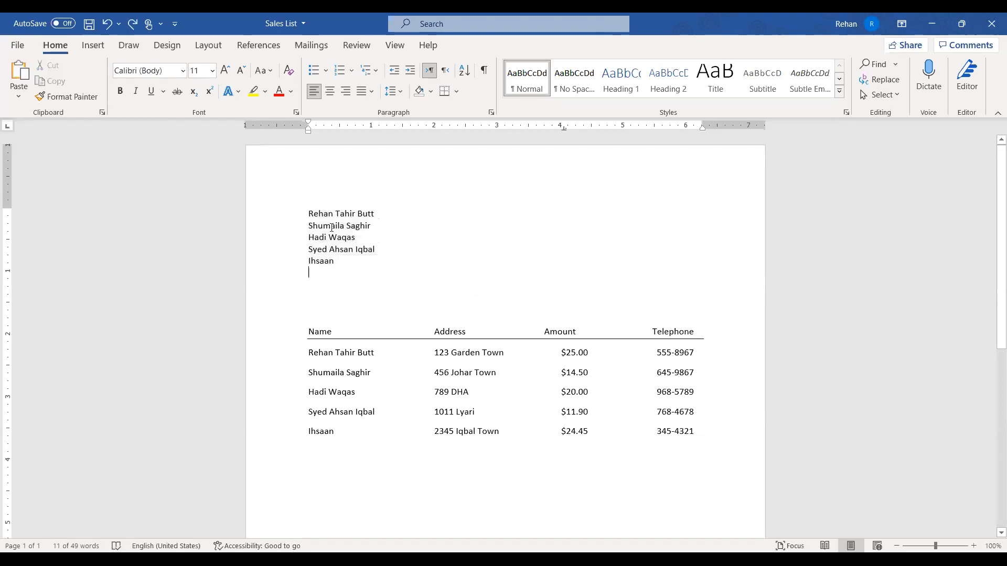
pyautogui.moveTo(268, 210); pyautogui.dragTo(277, 262)
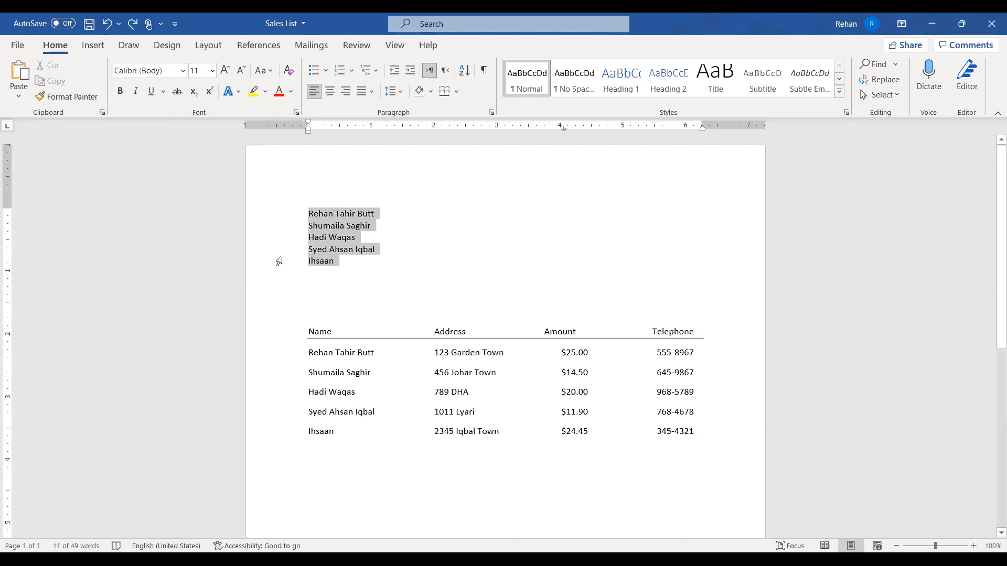
pyautogui.click(340, 70)
pyautogui.click(473, 269)
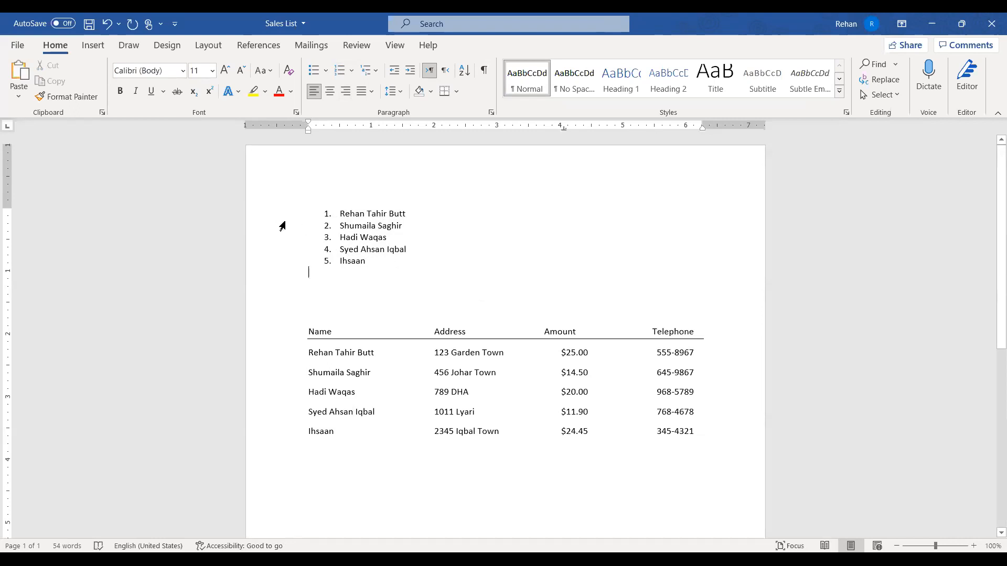
pyautogui.moveTo(280, 214); pyautogui.dragTo(290, 273)
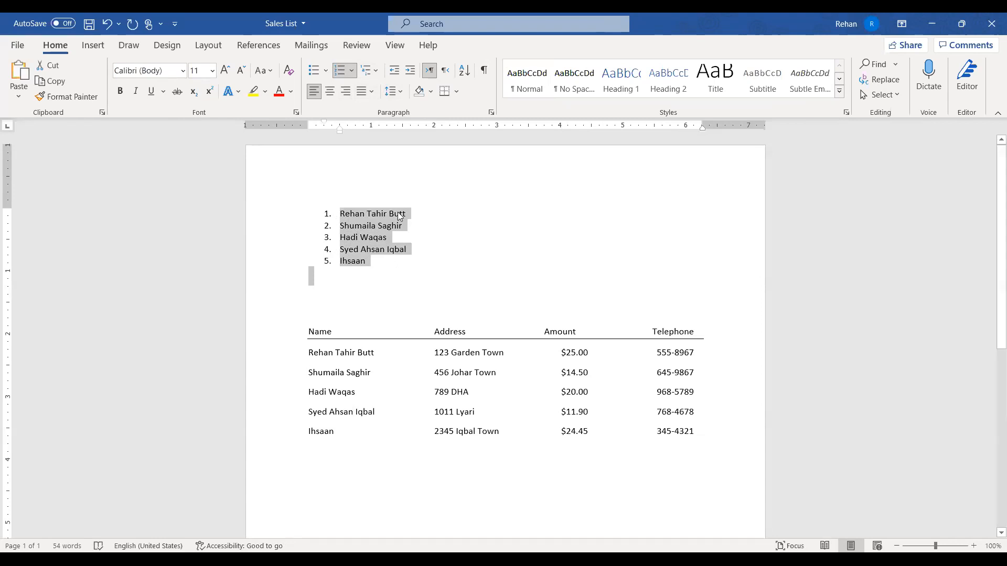
# Sort the numbered list ascending by Word 1 with Other separator, then delete the blank line above
pyautogui.click(464, 72)
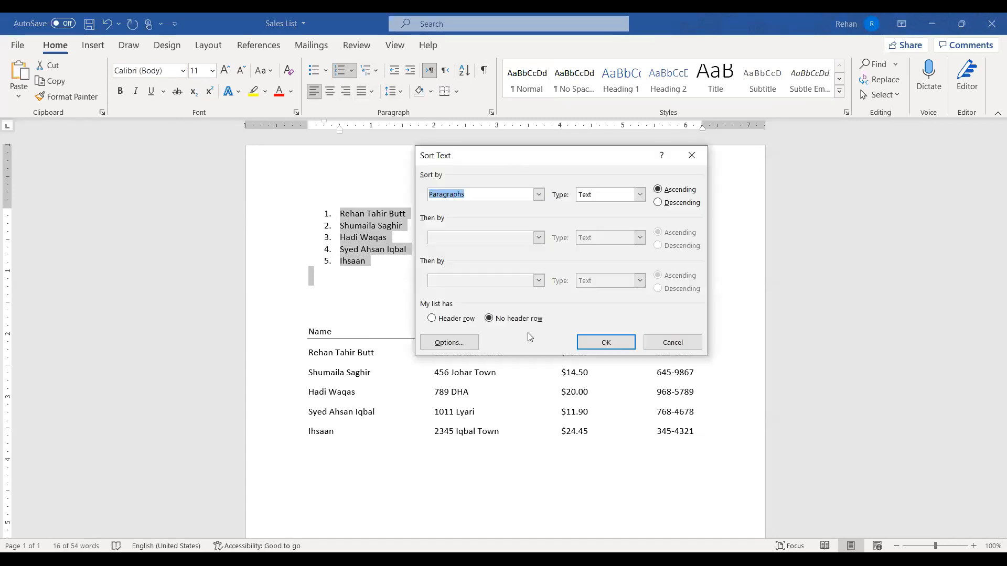
pyautogui.hotkey('alt', 'o')
pyautogui.click(496, 245)
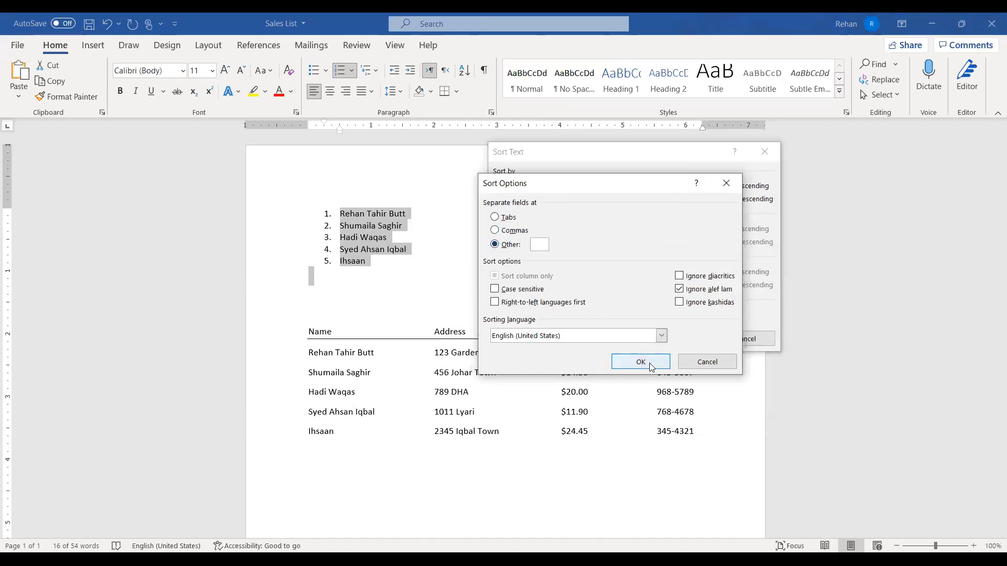
pyautogui.press('Return')
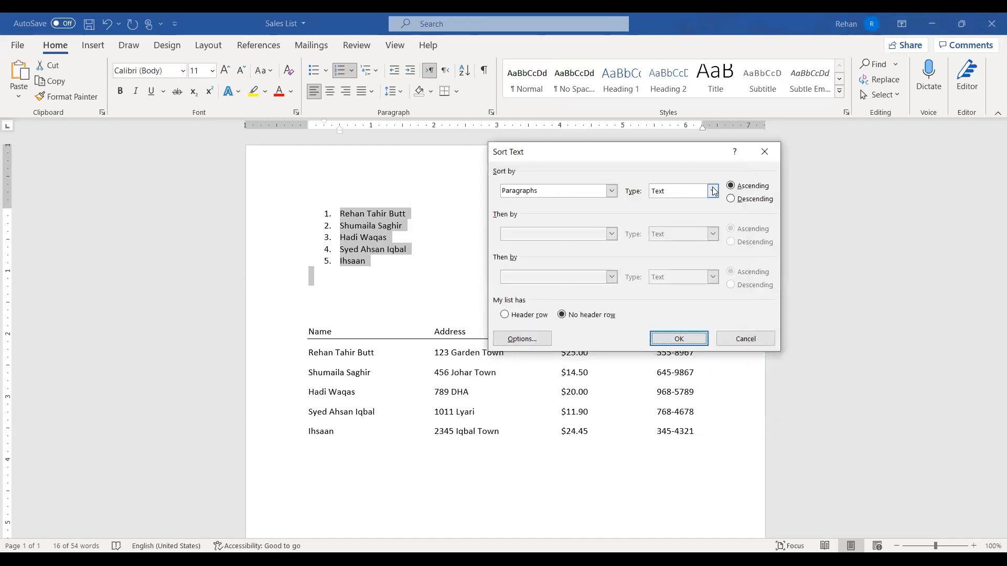
pyautogui.click(611, 190)
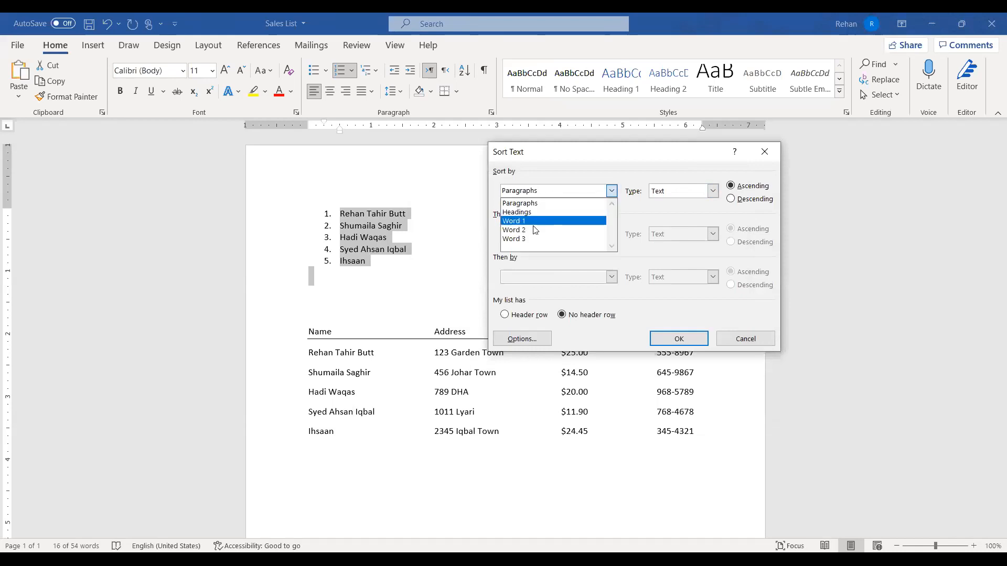
pyautogui.click(539, 221)
pyautogui.click(691, 341)
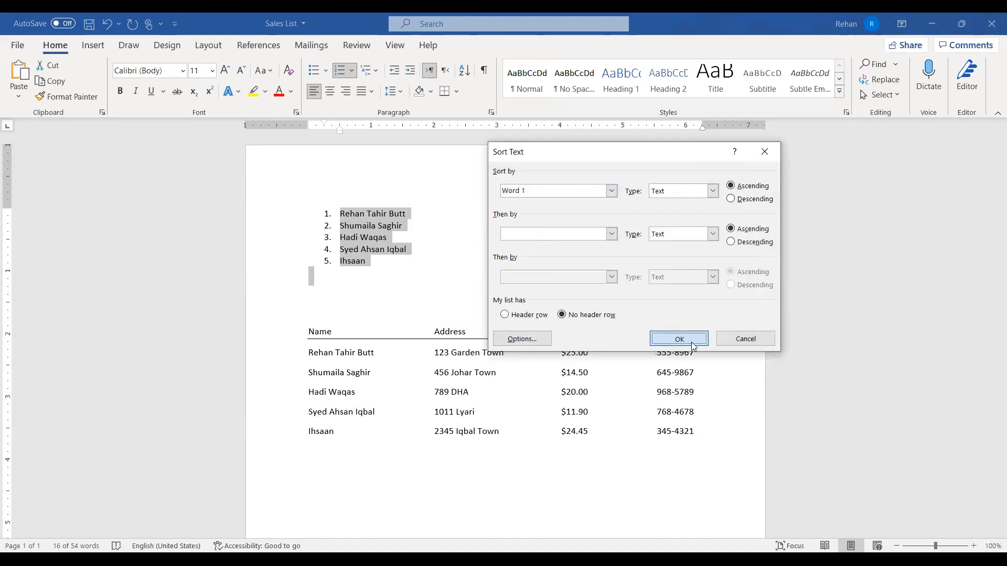
pyautogui.click(350, 210)
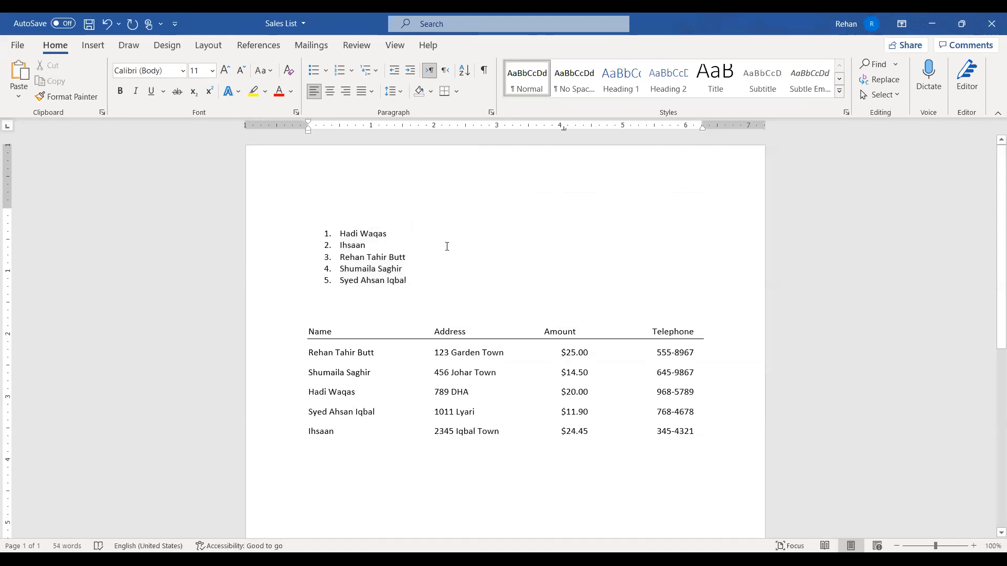
pyautogui.press('Delete')
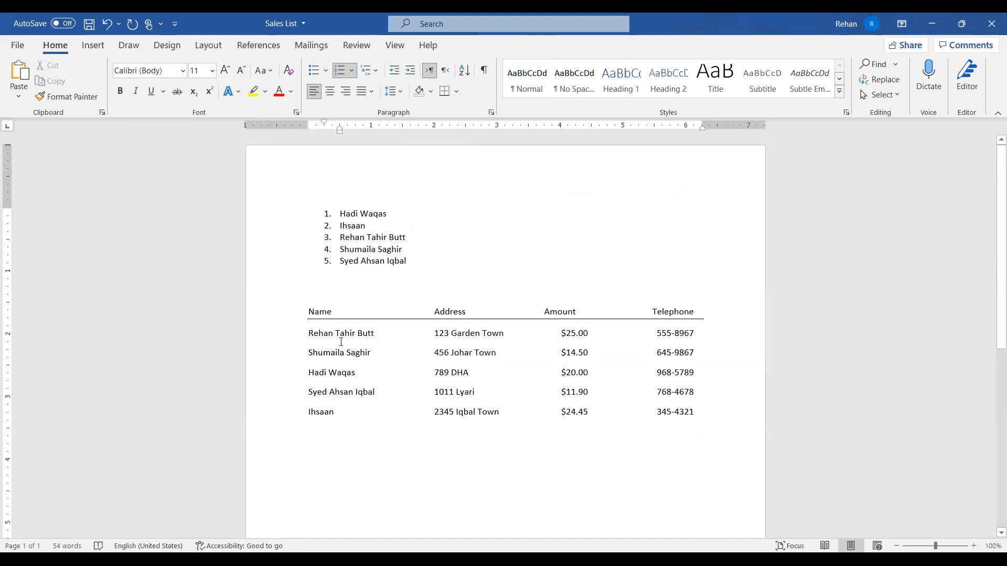
pyautogui.moveTo(287, 338); pyautogui.dragTo(283, 425)
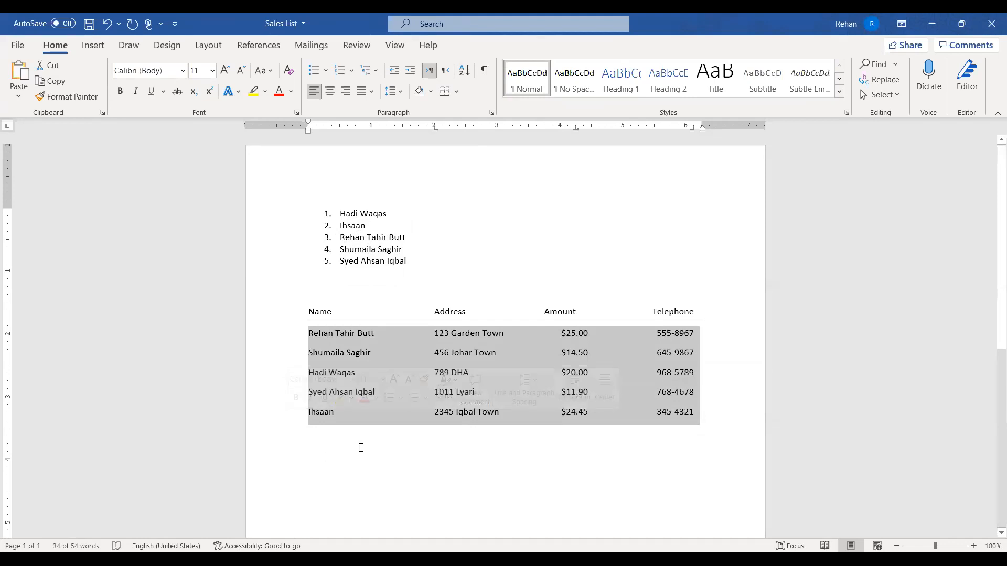
pyautogui.click(371, 294)
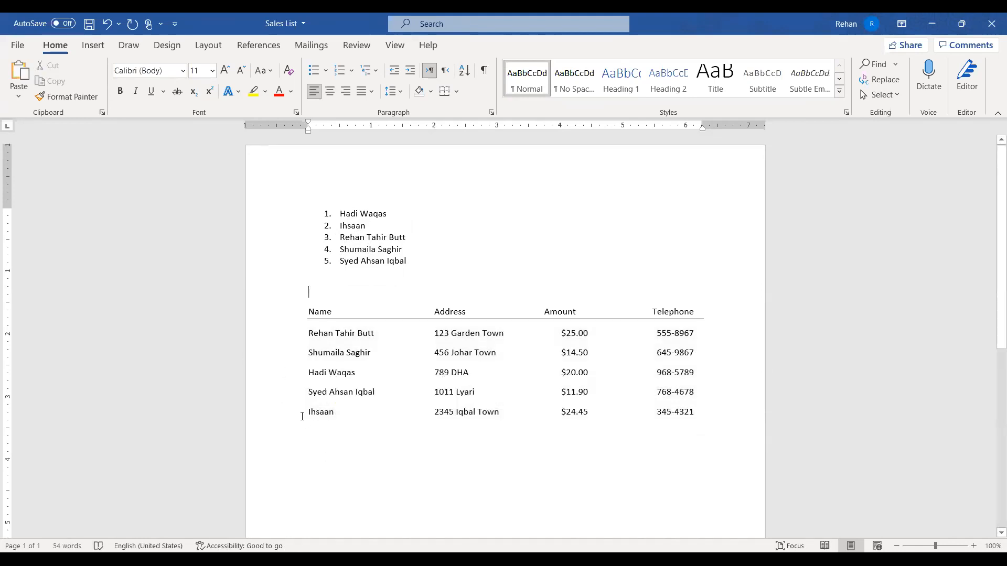
pyautogui.moveTo(339, 213); pyautogui.dragTo(401, 260)
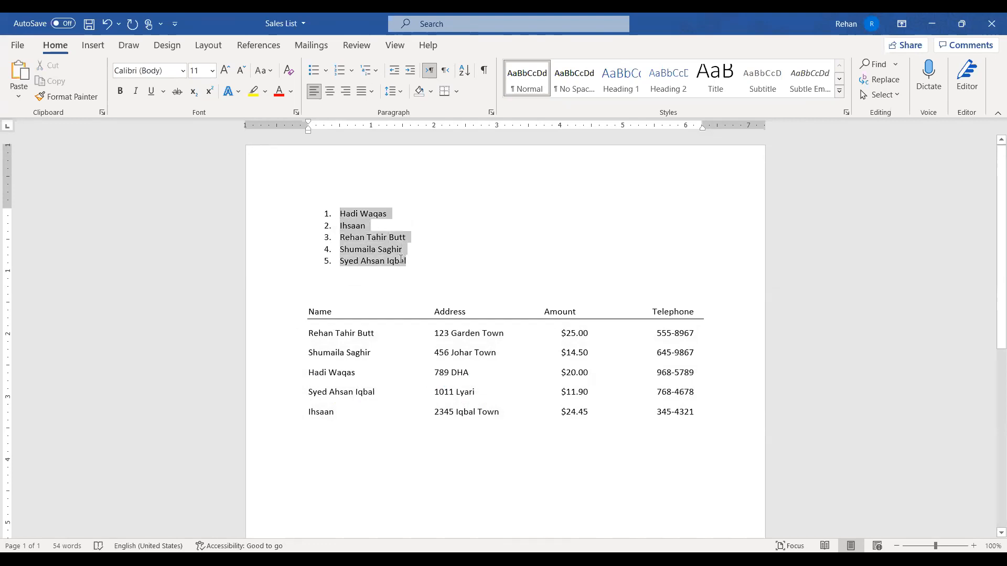
pyautogui.click(445, 269)
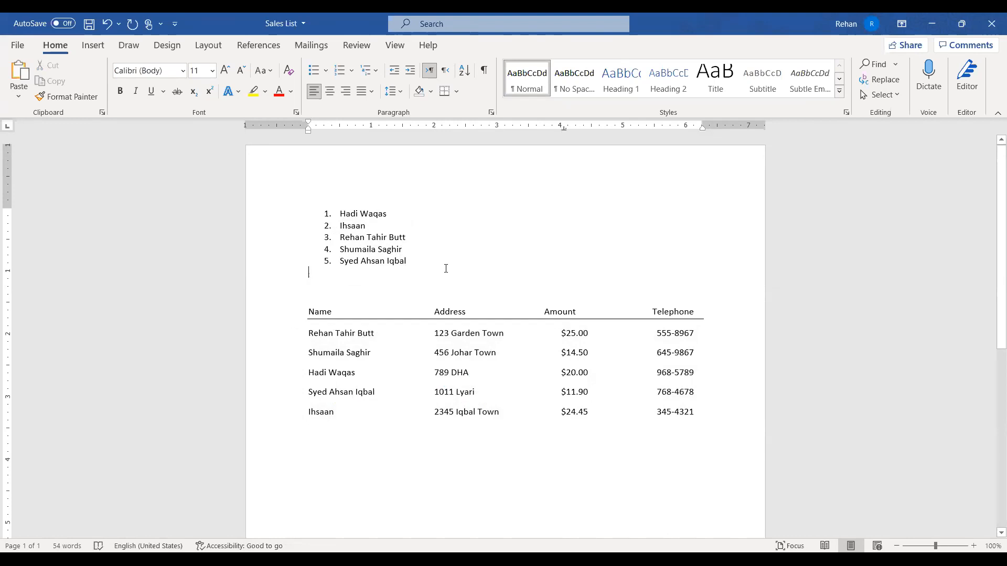
pyautogui.click(507, 260)
pyautogui.scroll(-1, 505, 255)
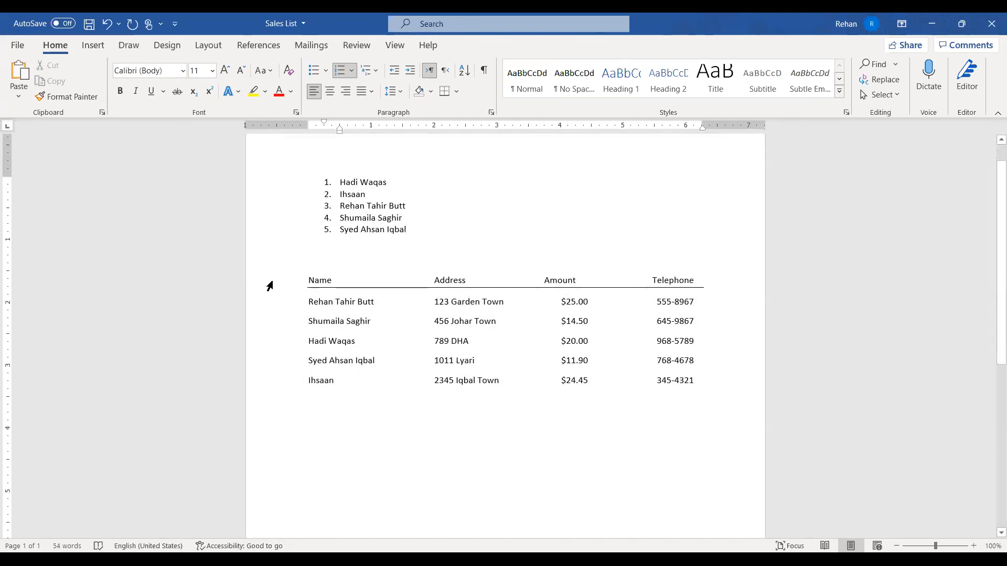
pyautogui.moveTo(278, 306); pyautogui.dragTo(275, 389)
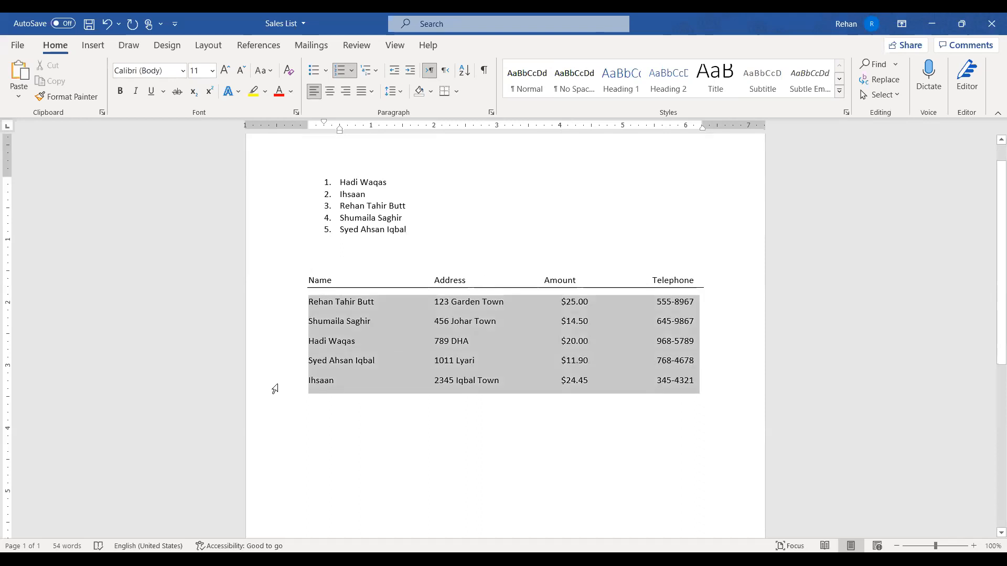
pyautogui.click(445, 430)
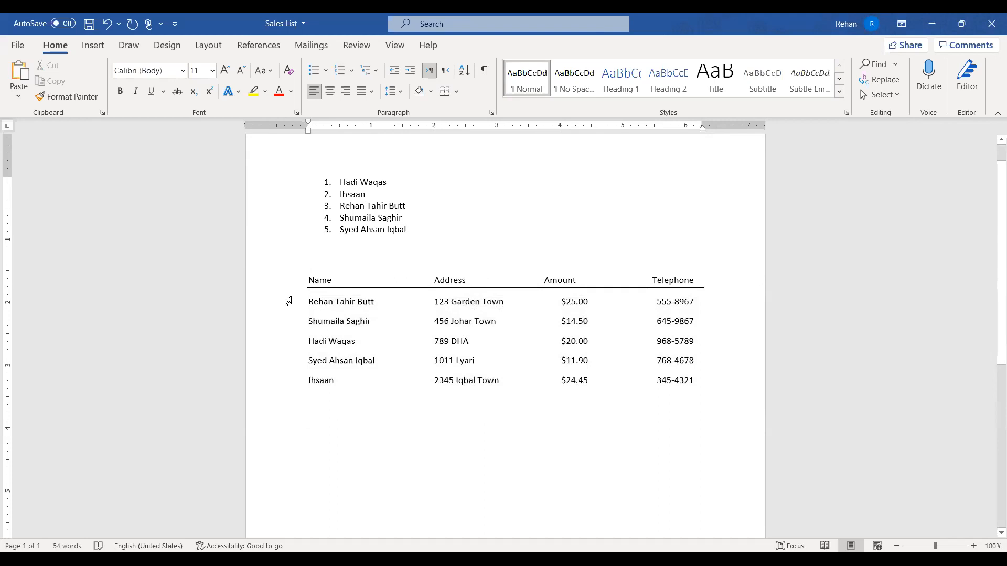
pyautogui.moveTo(306, 302); pyautogui.dragTo(374, 302)
pyautogui.click(367, 341)
pyautogui.moveTo(279, 304); pyautogui.dragTo(282, 380)
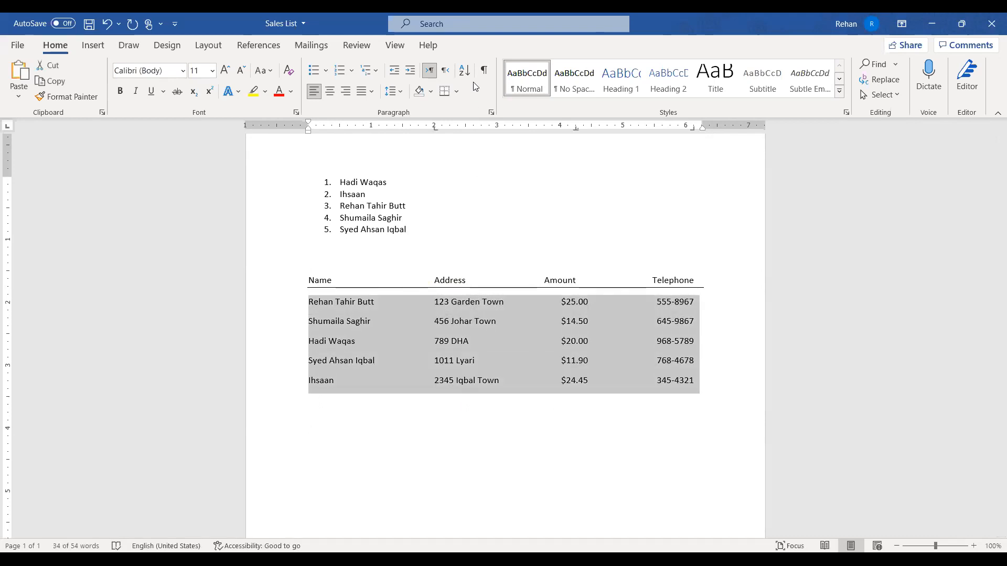
# Start a sort of the selected rows and keep Tabs as the field separator in Options
pyautogui.click(465, 72)
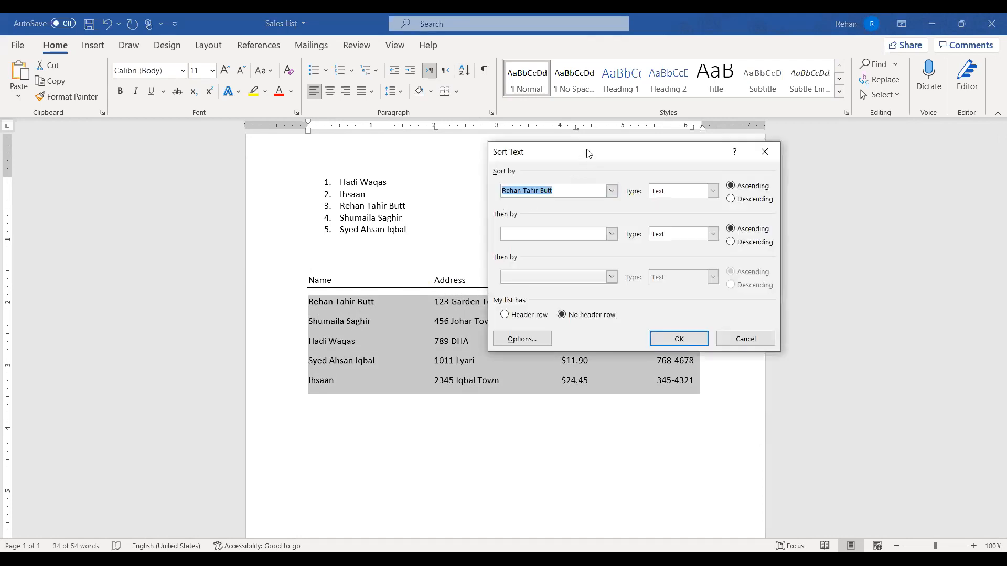
pyautogui.click(604, 189)
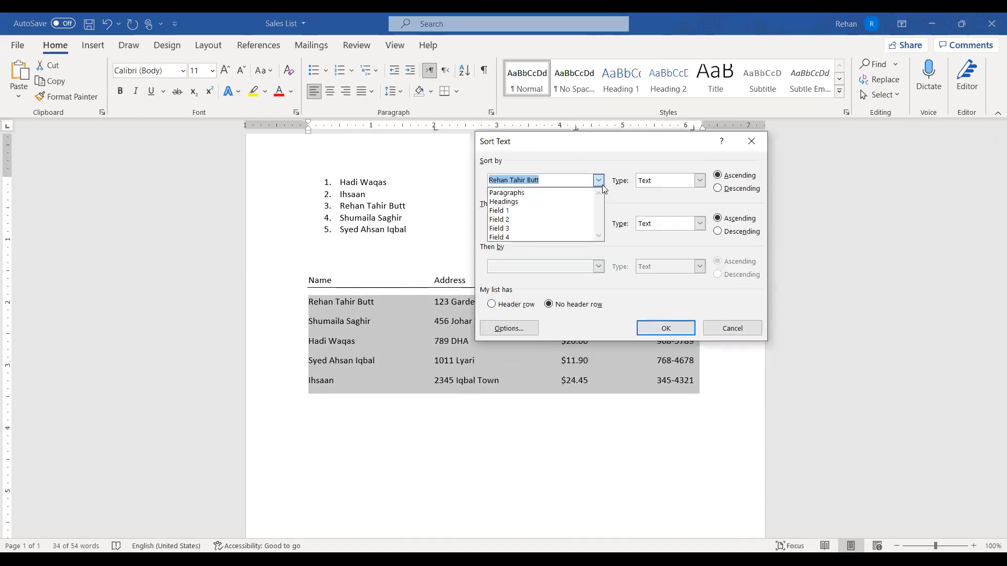
pyautogui.click(602, 185)
pyautogui.click(505, 331)
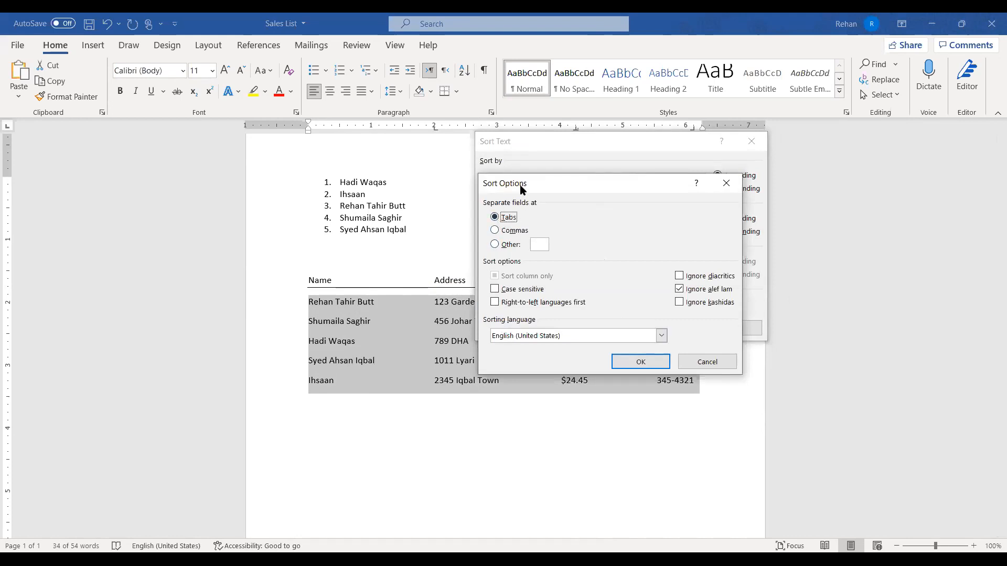
pyautogui.moveTo(521, 187); pyautogui.dragTo(614, 146)
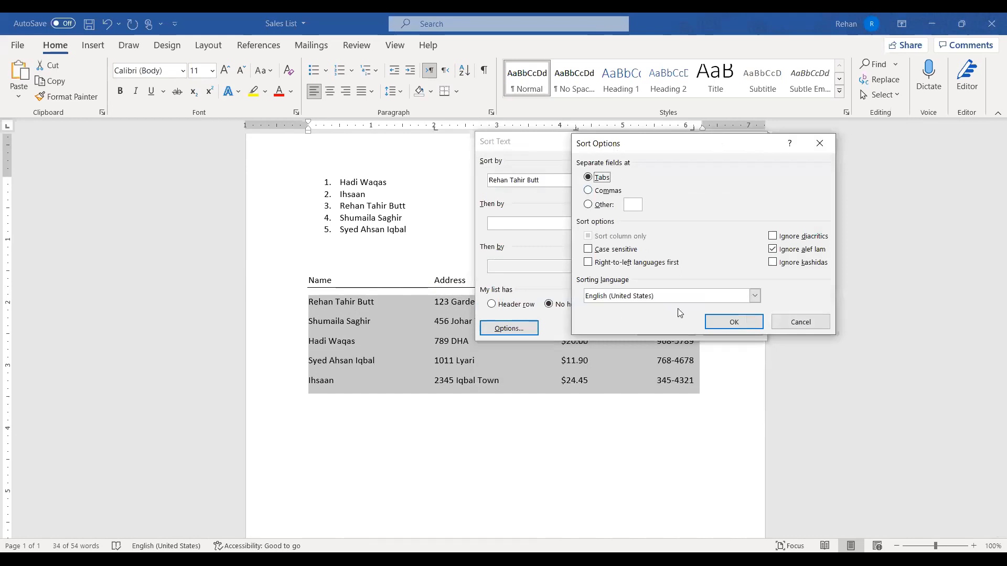
pyautogui.click(736, 321)
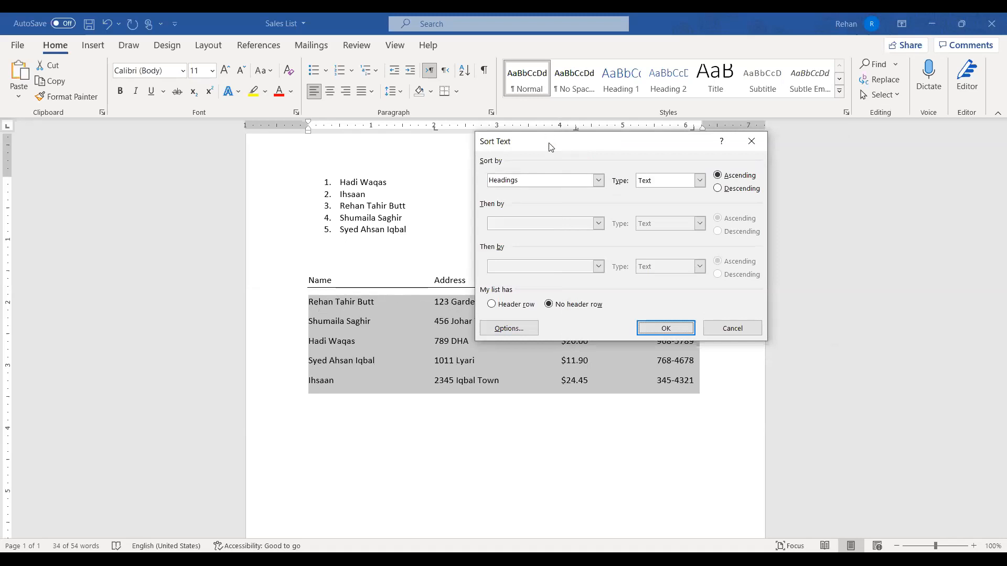
# Sort the rows ascending by Field 1, the names column
pyautogui.moveTo(550, 147); pyautogui.dragTo(791, 252)
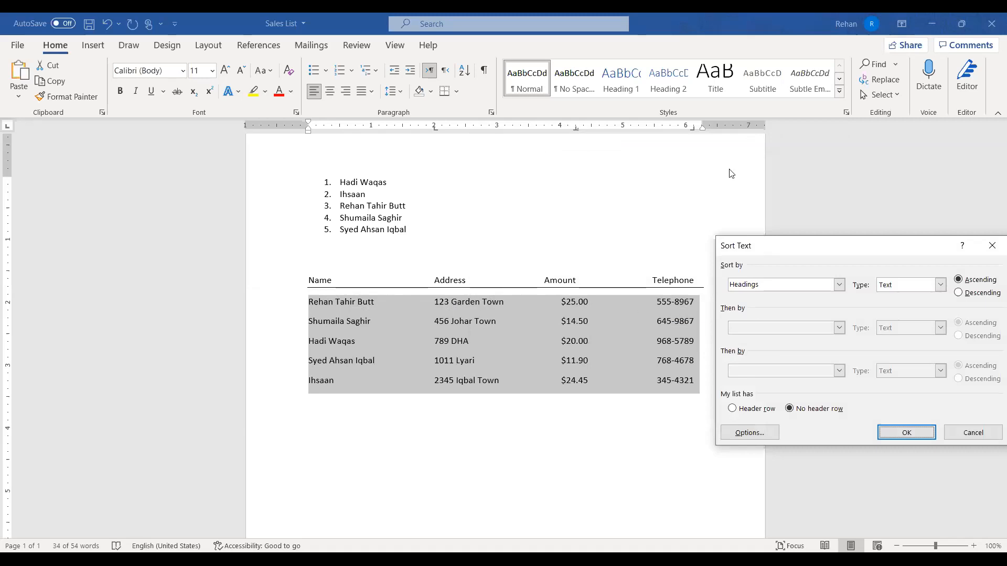
pyautogui.moveTo(766, 246); pyautogui.dragTo(726, 170)
pyautogui.click(800, 209)
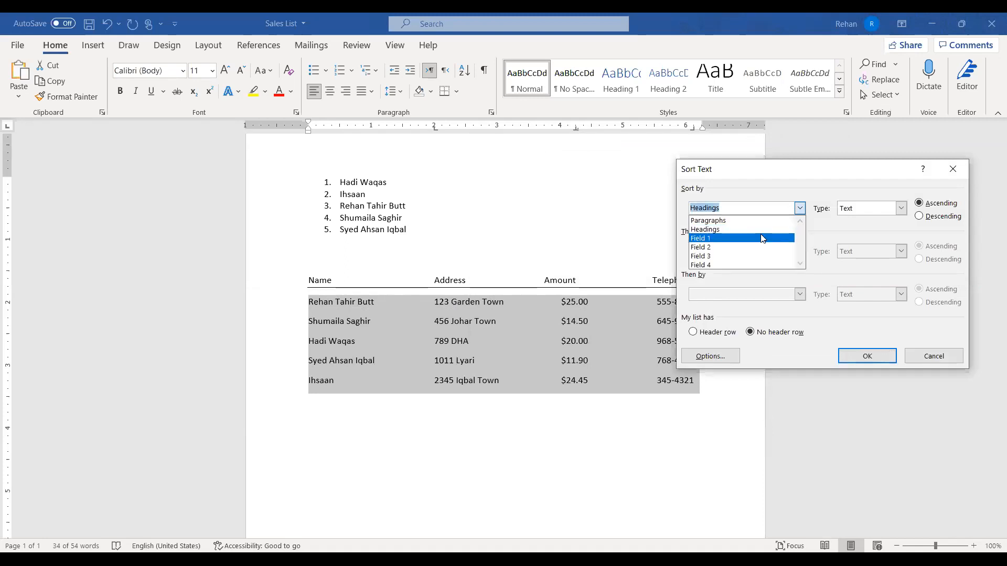
pyautogui.click(780, 173)
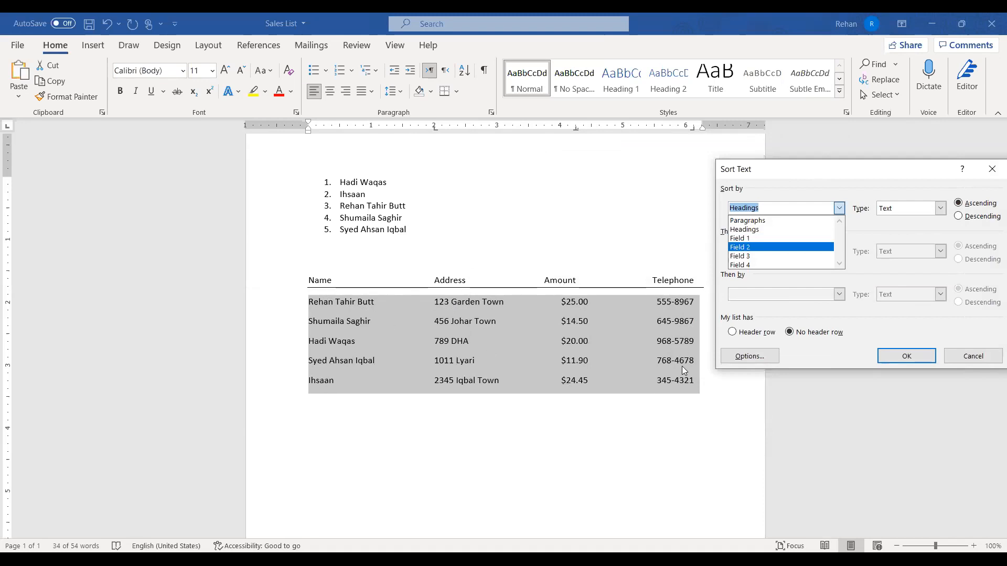
pyautogui.click(747, 241)
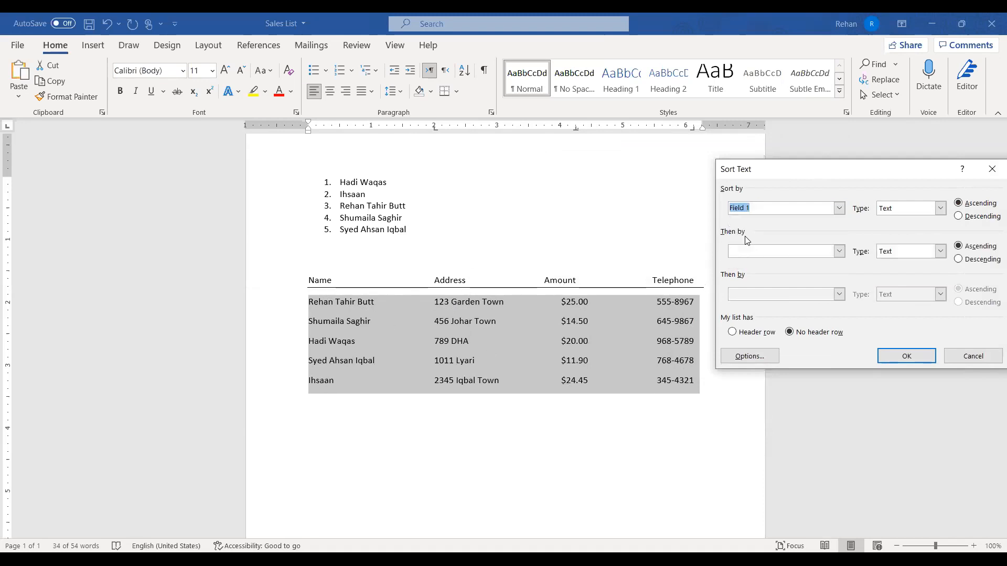
pyautogui.click(908, 356)
pyautogui.click(449, 414)
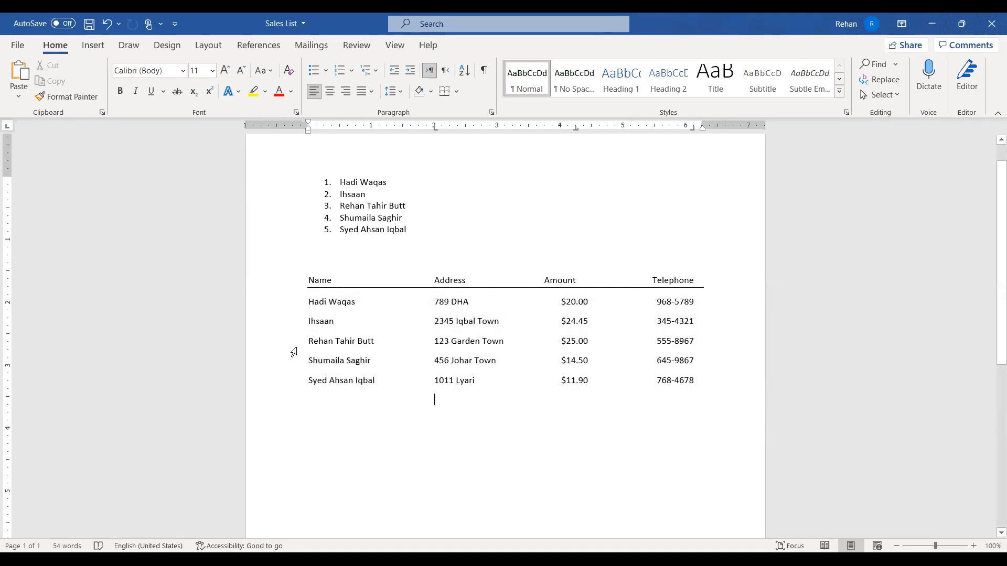
pyautogui.moveTo(308, 342); pyautogui.dragTo(519, 341)
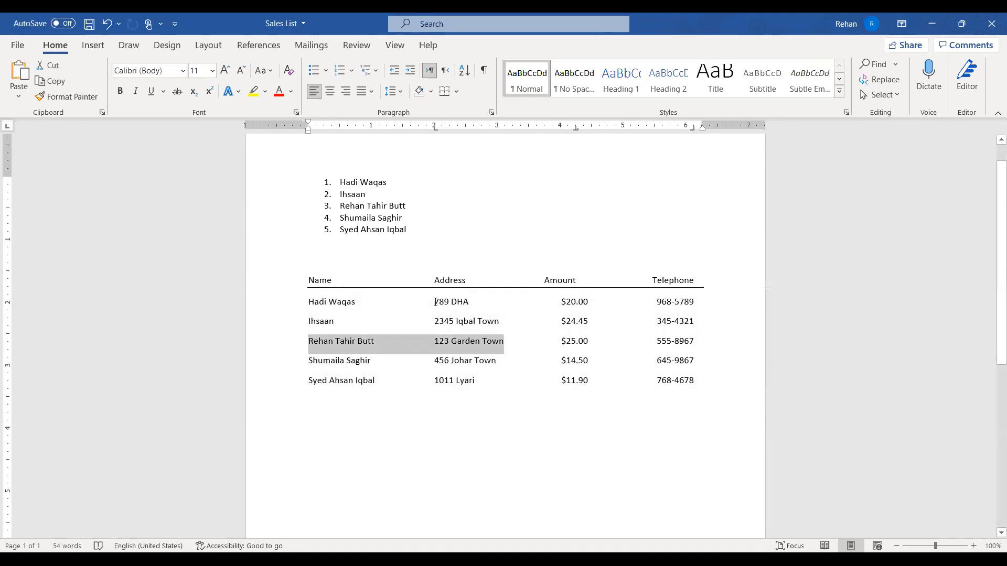
pyautogui.moveTo(435, 302); pyautogui.dragTo(478, 302)
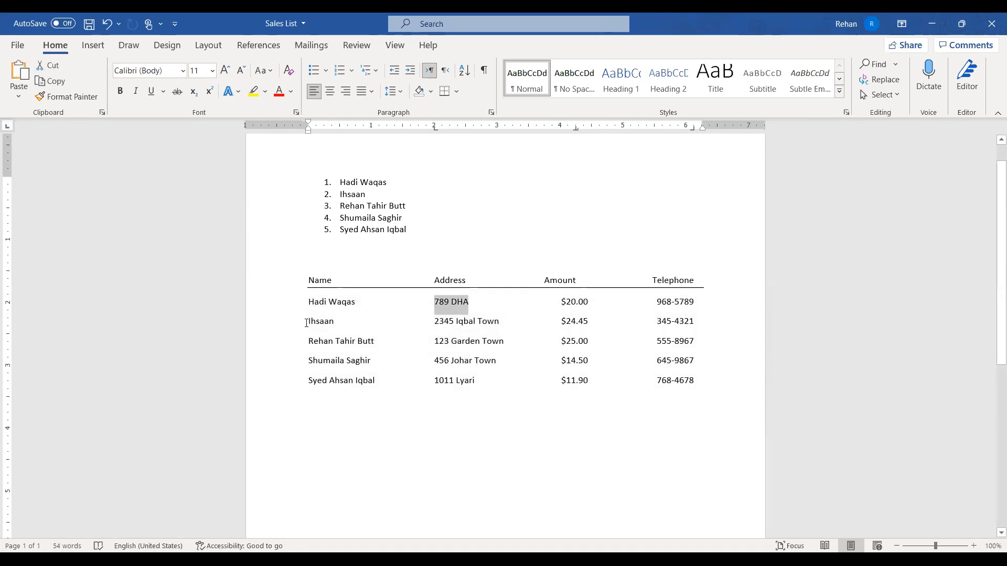
pyautogui.moveTo(309, 322); pyautogui.dragTo(347, 321)
pyautogui.moveTo(436, 323); pyautogui.dragTo(508, 328)
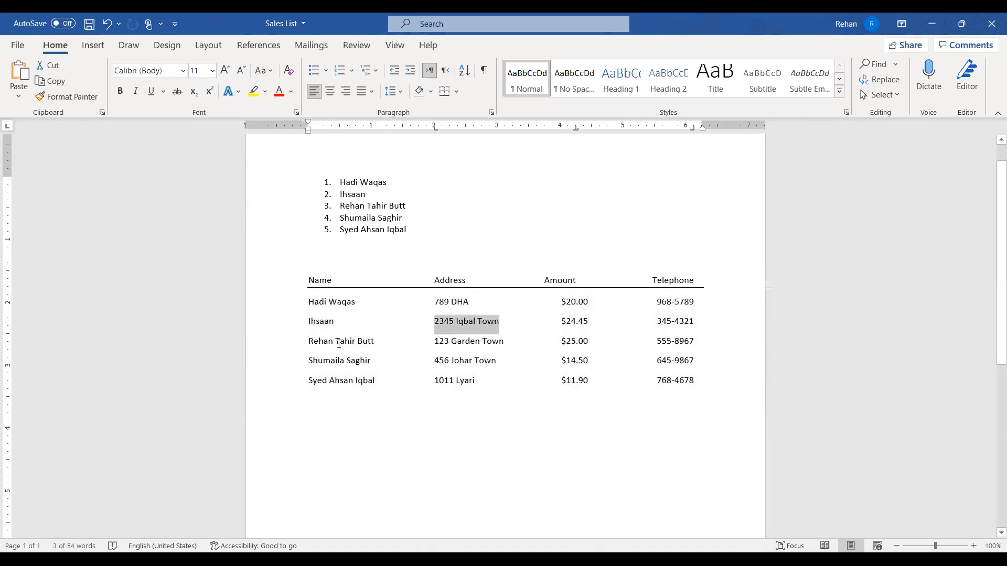
pyautogui.moveTo(309, 344); pyautogui.dragTo(386, 345)
pyautogui.doubleClick(493, 342)
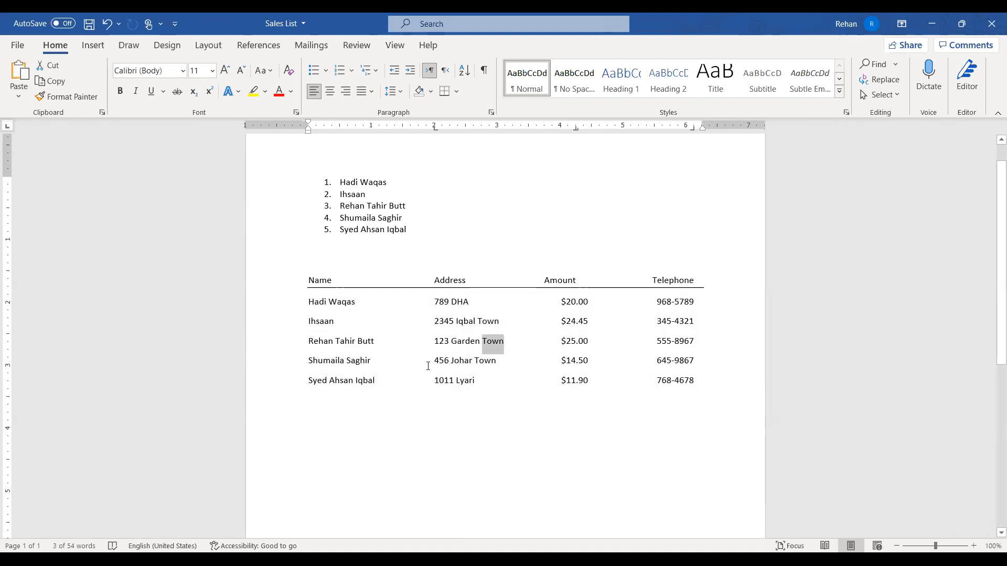
pyautogui.moveTo(286, 302); pyautogui.dragTo(278, 380)
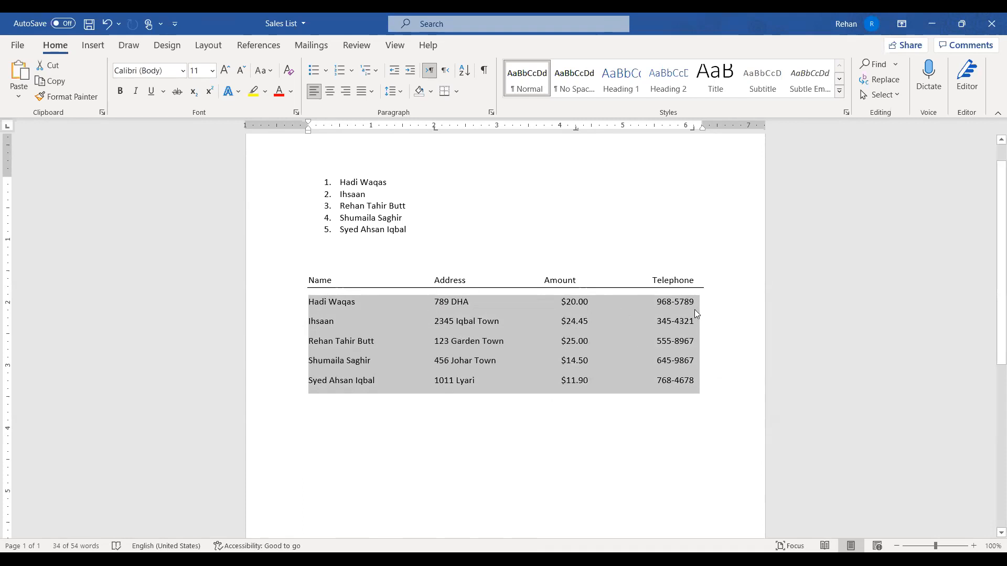
pyautogui.click(462, 424)
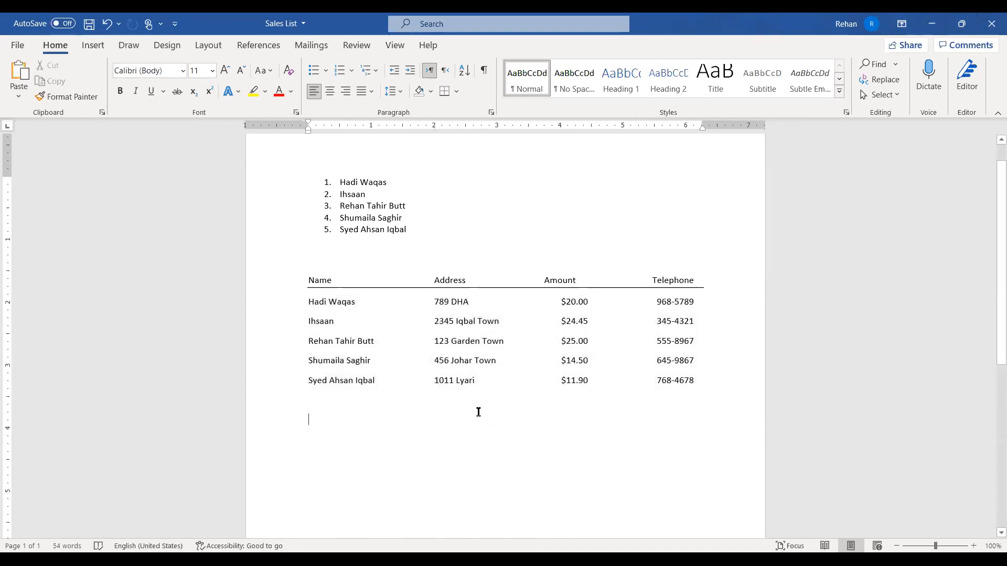
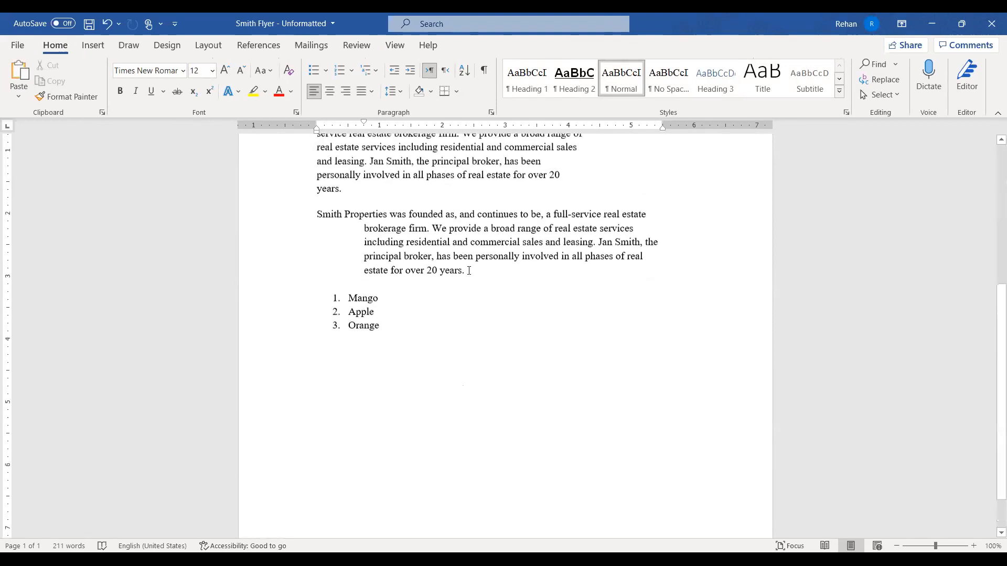
# Open the flyer's page header for editing and move down into the footer area
pyautogui.scroll(7, 469, 270)
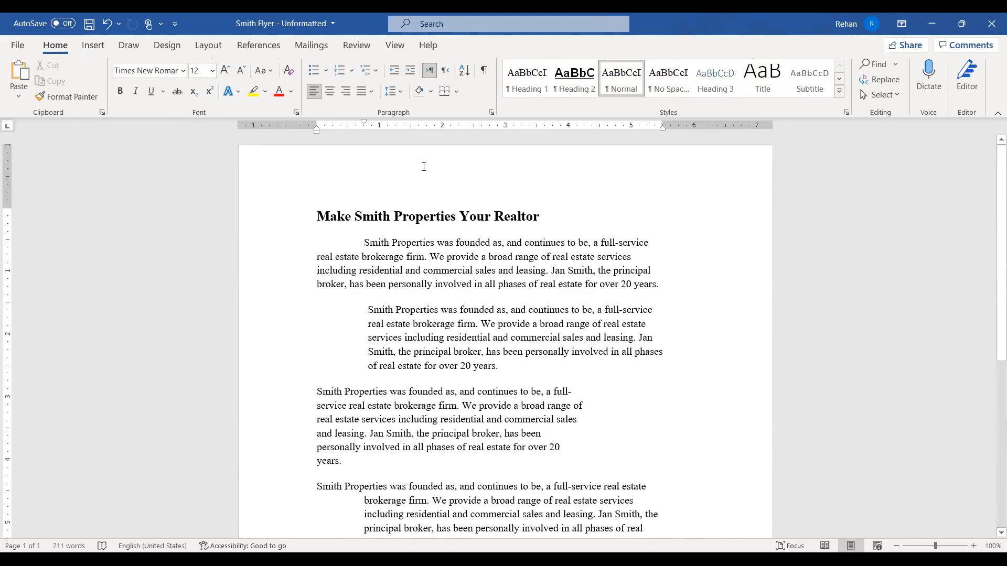
pyautogui.click(480, 173)
pyautogui.doubleClick(480, 174)
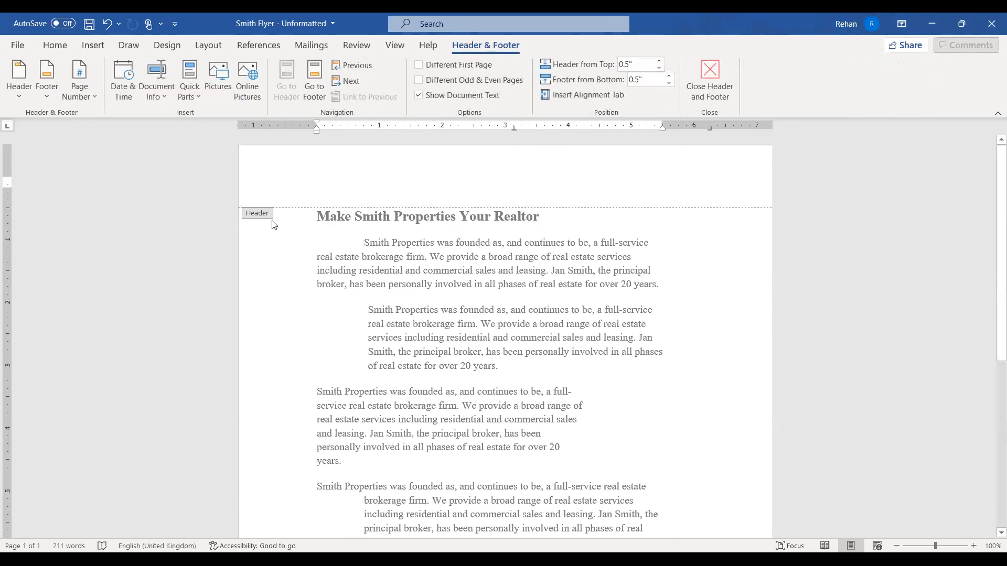
pyautogui.scroll(-6, 299, 262)
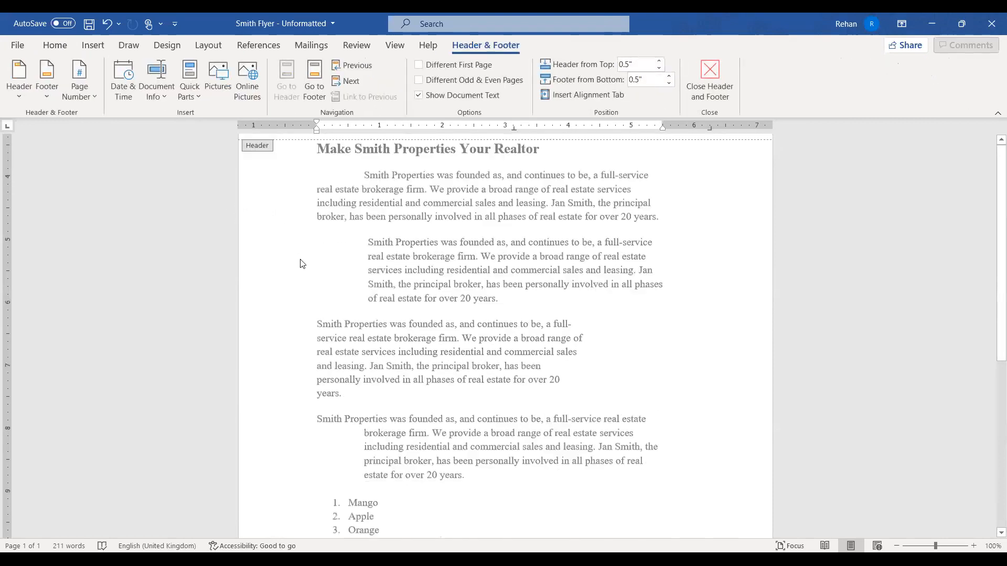
pyautogui.click(318, 490)
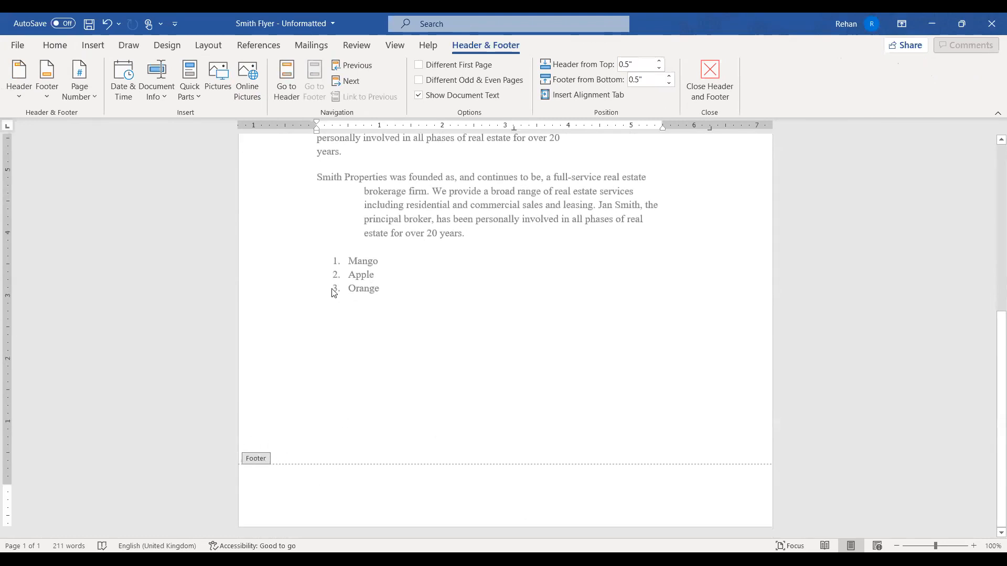
# Switch back and forth between header and footer, ending in the empty header
pyautogui.scroll(4, 338, 284)
pyautogui.scroll(4, 349, 233)
pyautogui.click(364, 189)
pyautogui.scroll(-8, 321, 407)
pyautogui.click(309, 493)
pyautogui.scroll(5, 344, 420)
pyautogui.scroll(3, 346, 315)
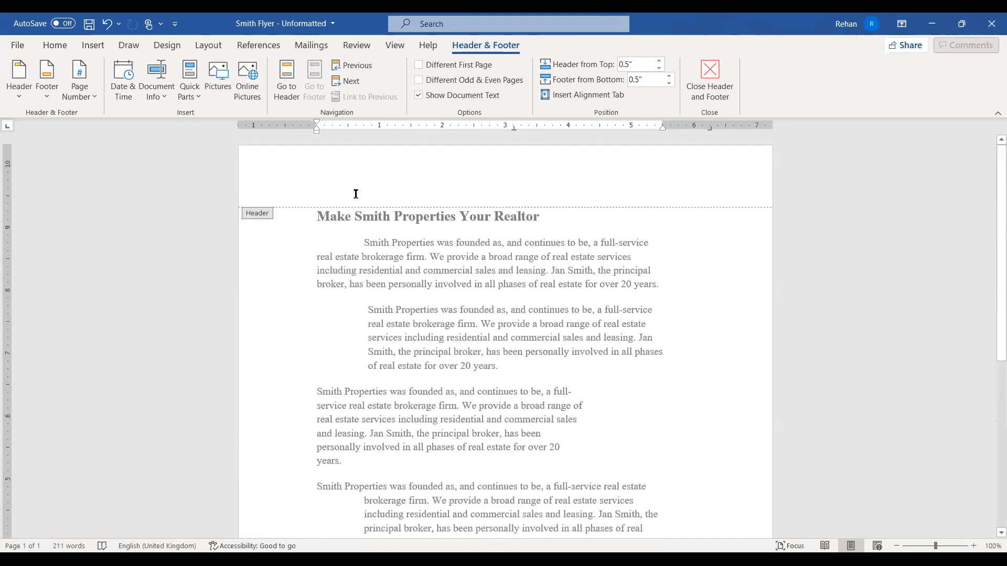
pyautogui.click(290, 74)
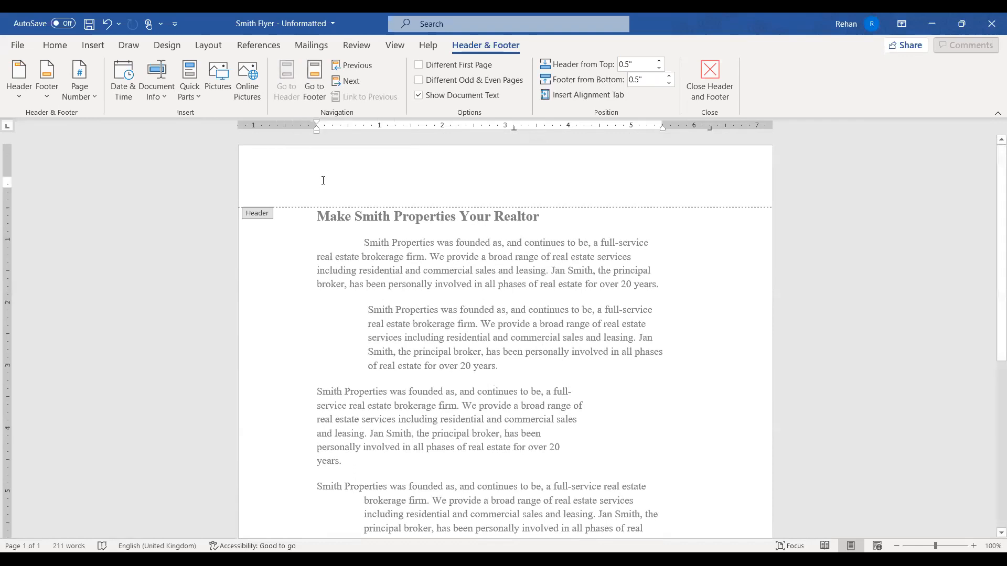
pyautogui.click(323, 74)
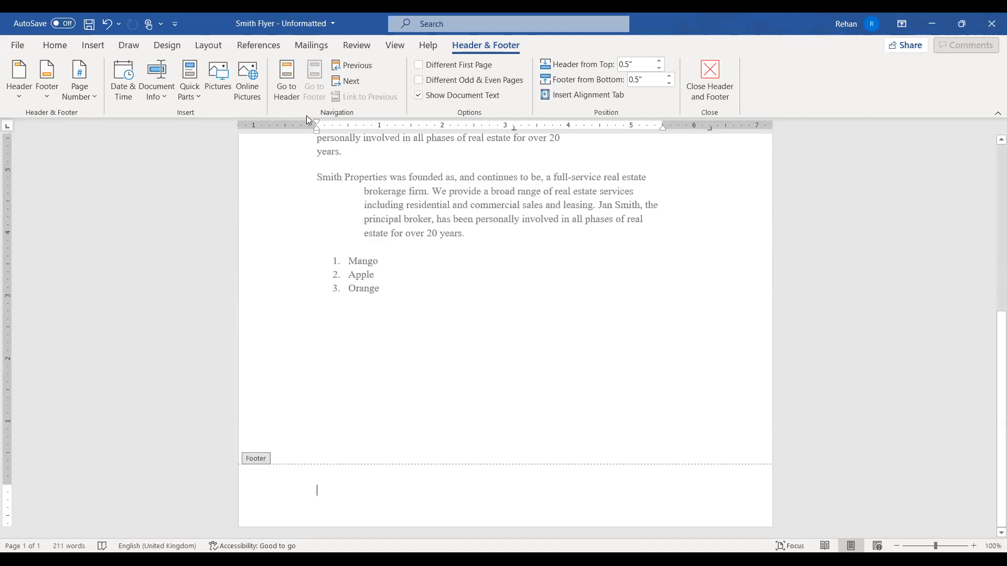
pyautogui.click(291, 79)
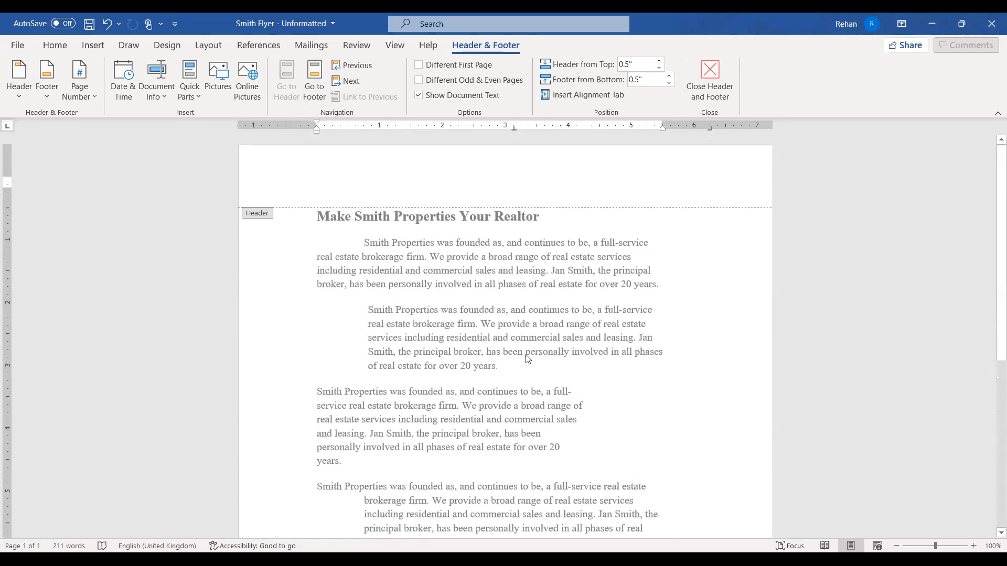
# Type the author's name and 'MsWord' on two header lines, fixing the typo, then close the header
pyautogui.write('Rehan ')
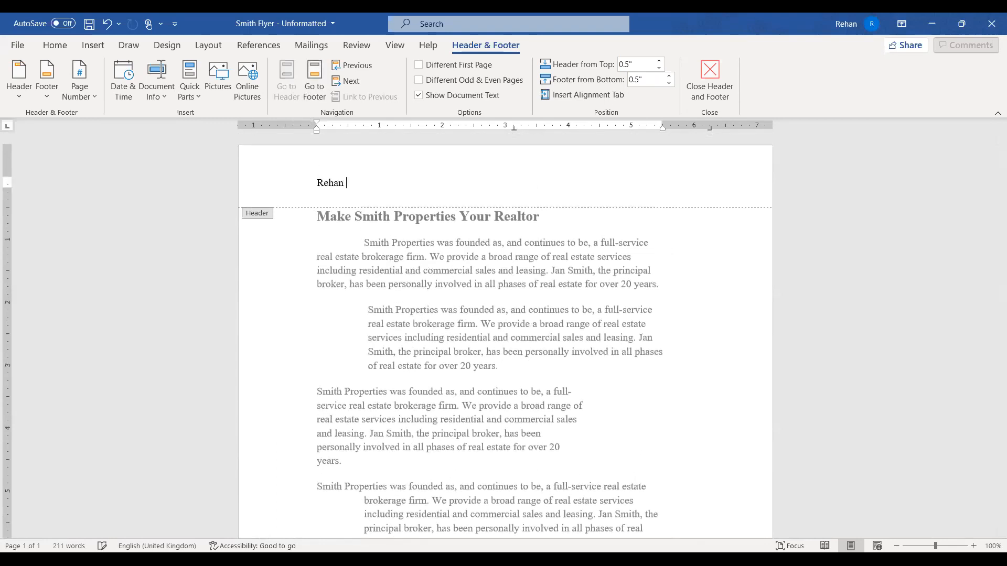
pyautogui.write('Tahir Butt')
pyautogui.press('Return')
pyautogui.write('MsWOrd')
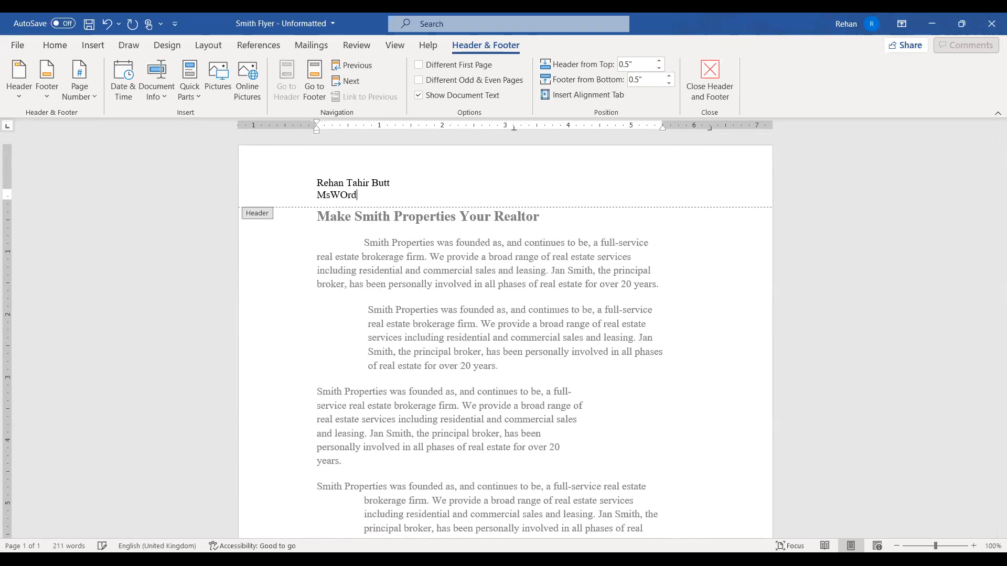
pyautogui.press('BackSpace')
pyautogui.write('o')
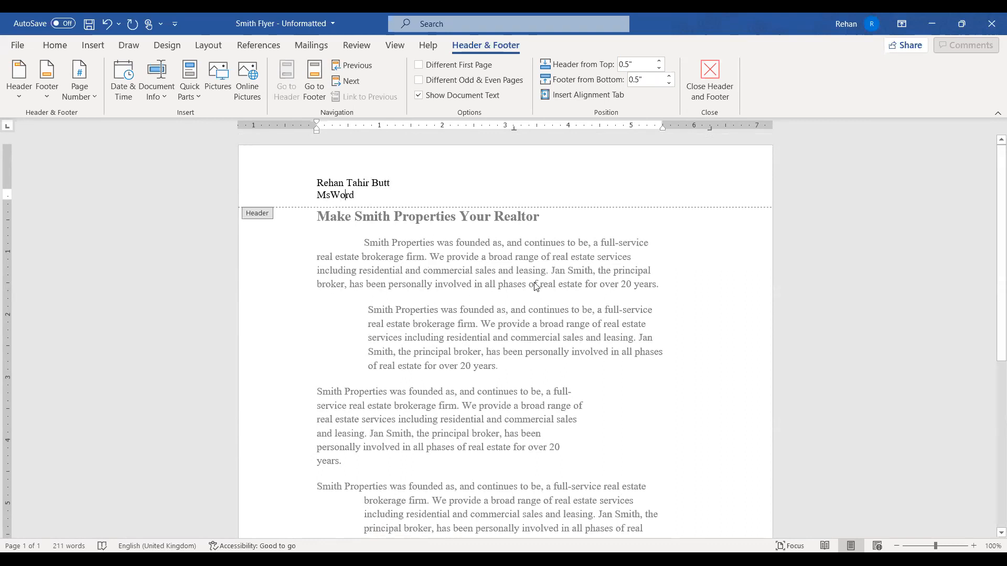
pyautogui.doubleClick(518, 280)
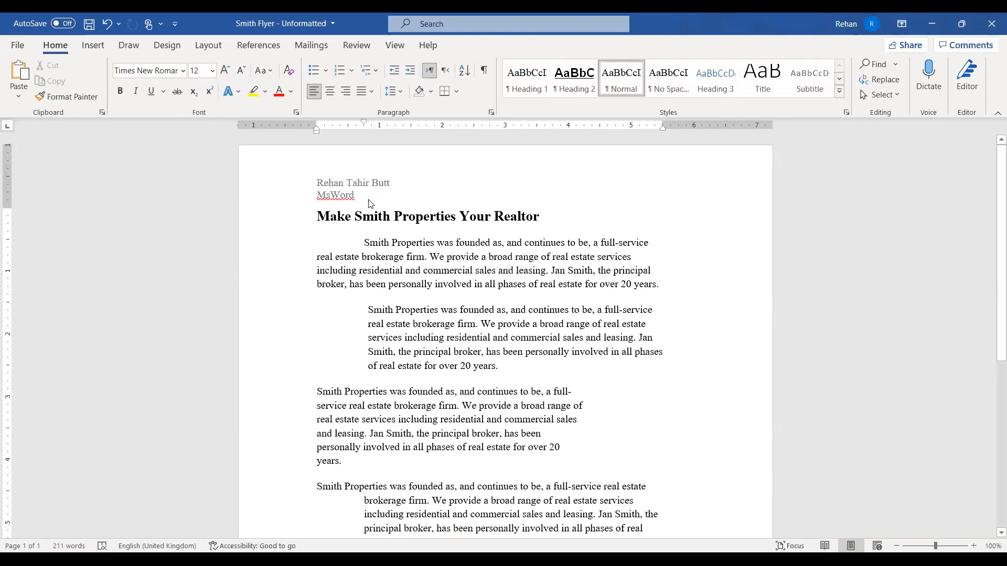
# Select the narrow third company paragraph from its left margin
pyautogui.click(343, 187)
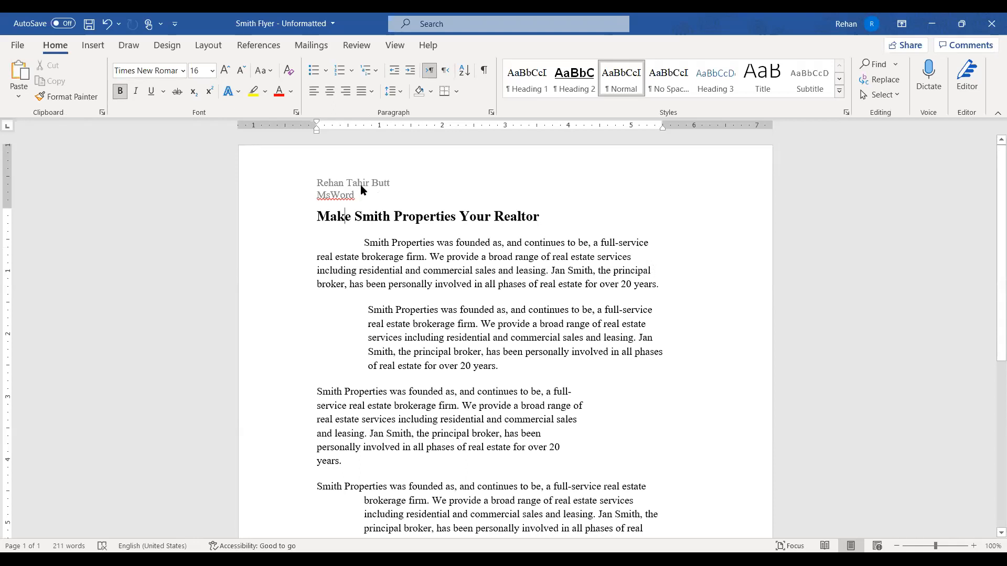
pyautogui.scroll(-3, 361, 190)
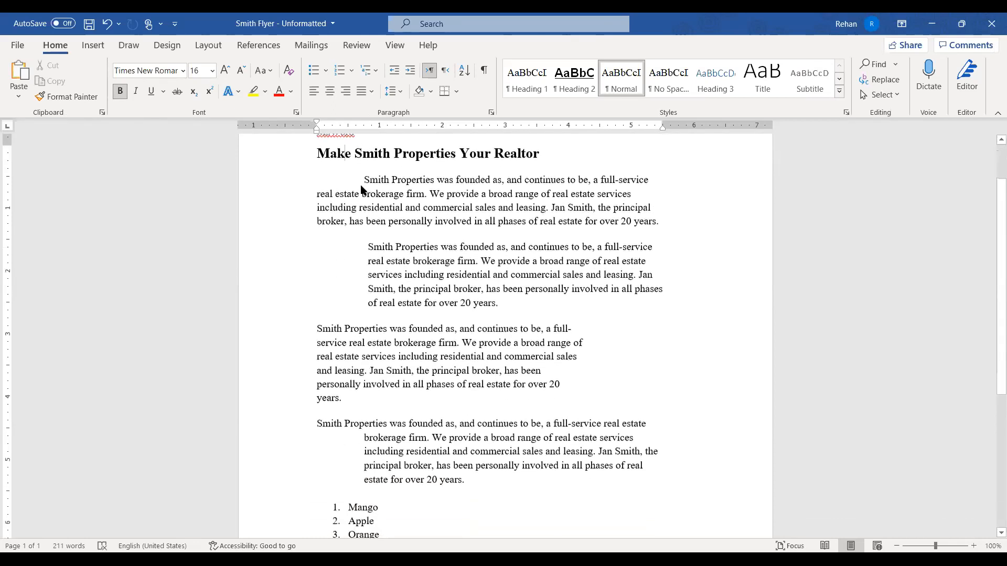
pyautogui.scroll(3, 361, 190)
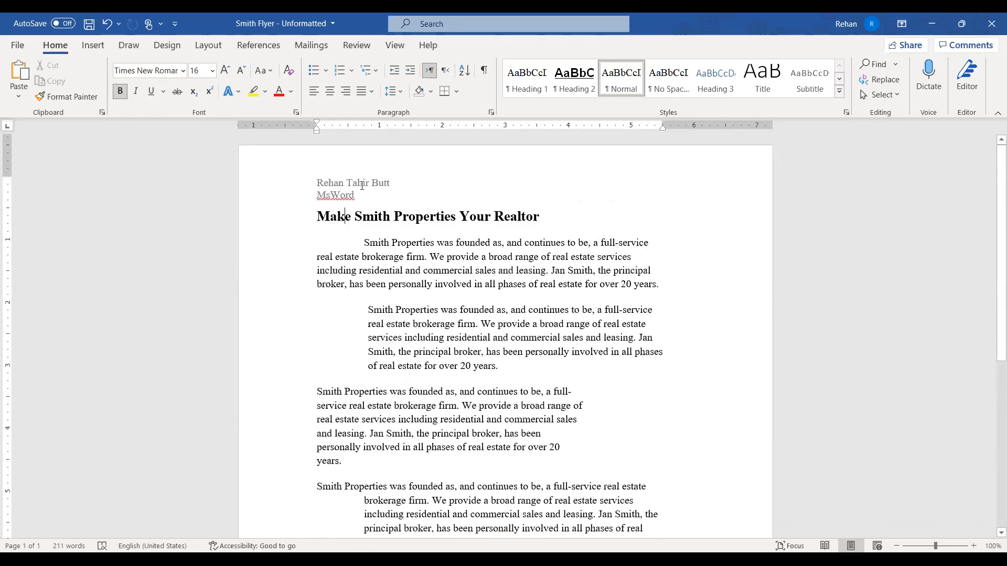
pyautogui.scroll(-10, 360, 186)
pyautogui.scroll(-4, 362, 185)
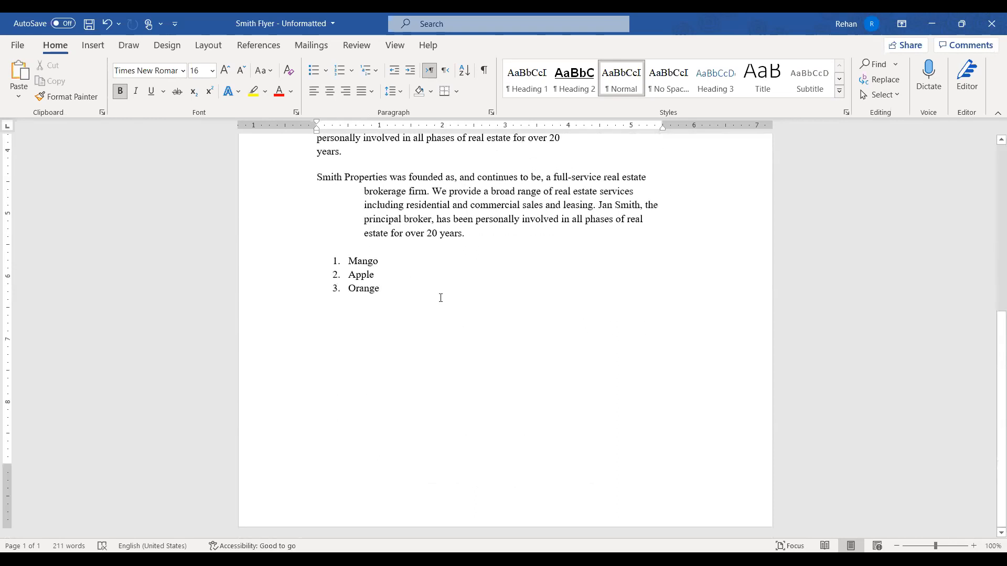
pyautogui.click(449, 294)
pyautogui.scroll(7, 292, 311)
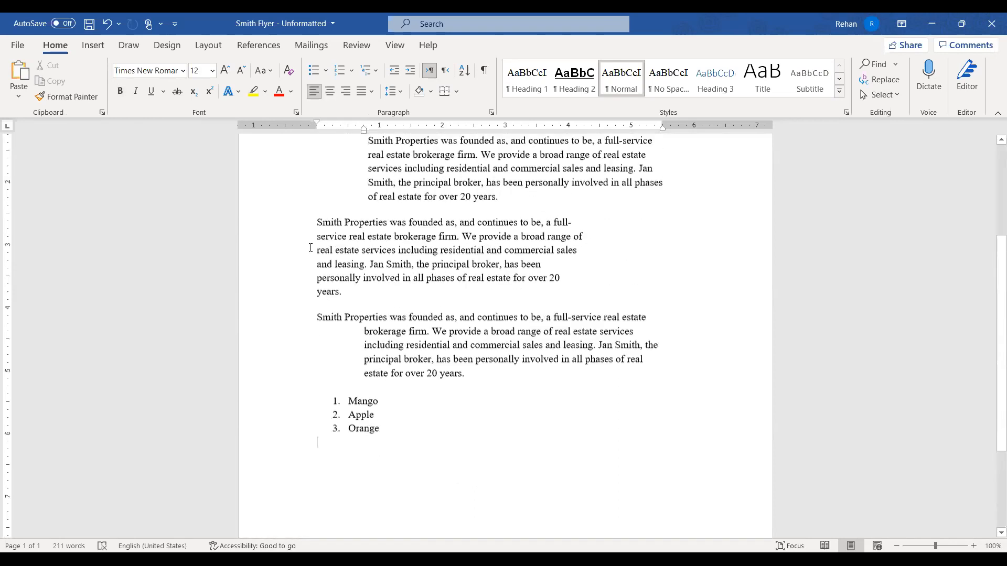
pyautogui.doubleClick(292, 310)
pyautogui.hotkey('ctrl', 'c')
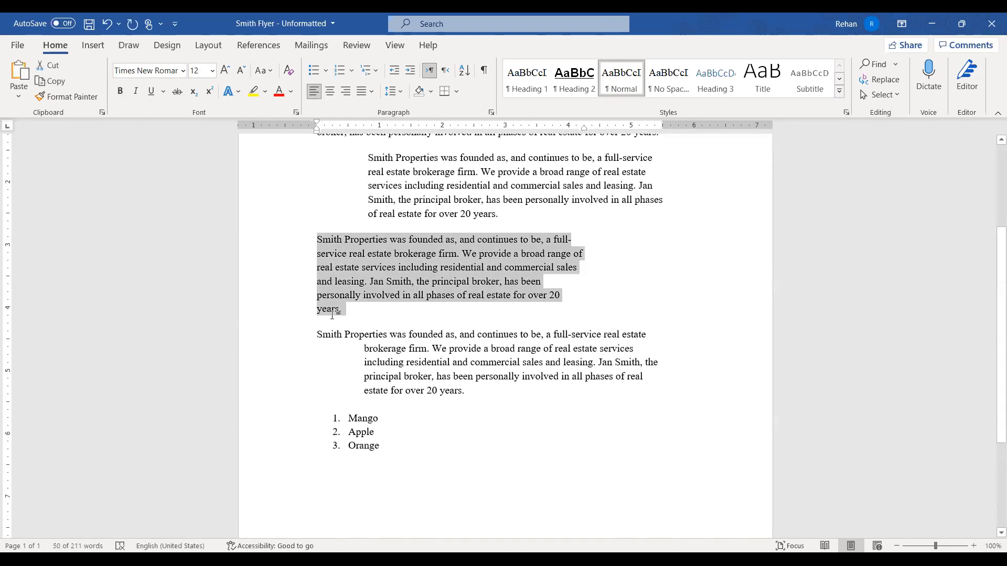
pyautogui.scroll(-7, 452, 343)
# Paste two copies of the company paragraph below the fruit list and open the page 1 footer
pyautogui.click(450, 344)
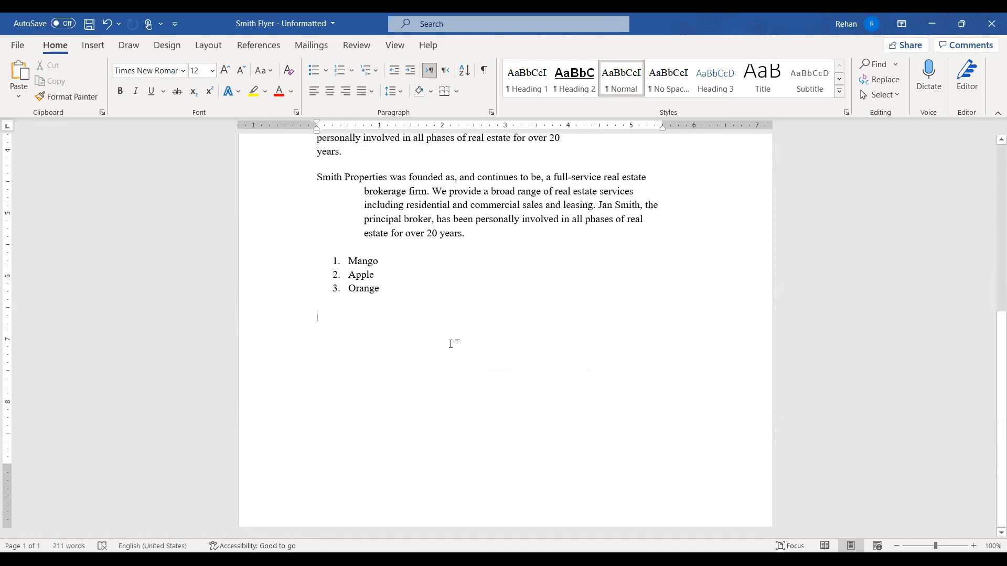
pyautogui.hotkey('ctrl', 'v')
pyautogui.hotkey('ctrl', 'v')
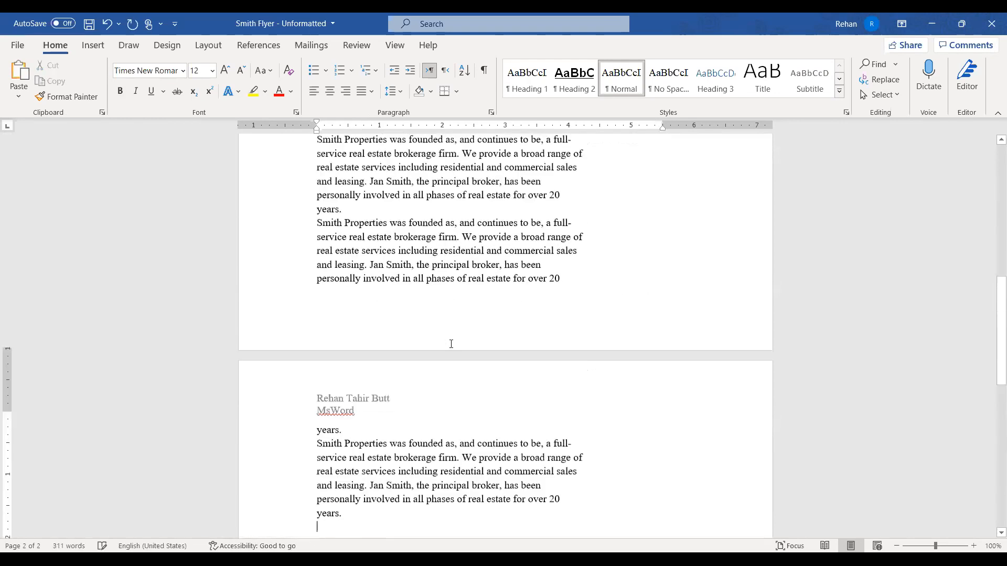
pyautogui.hotkey('ctrl', 'v')
pyautogui.hotkey('ctrl', 'v')
pyautogui.hotkey('ctrl', 'v')
pyautogui.hotkey('ctrl', 'v')
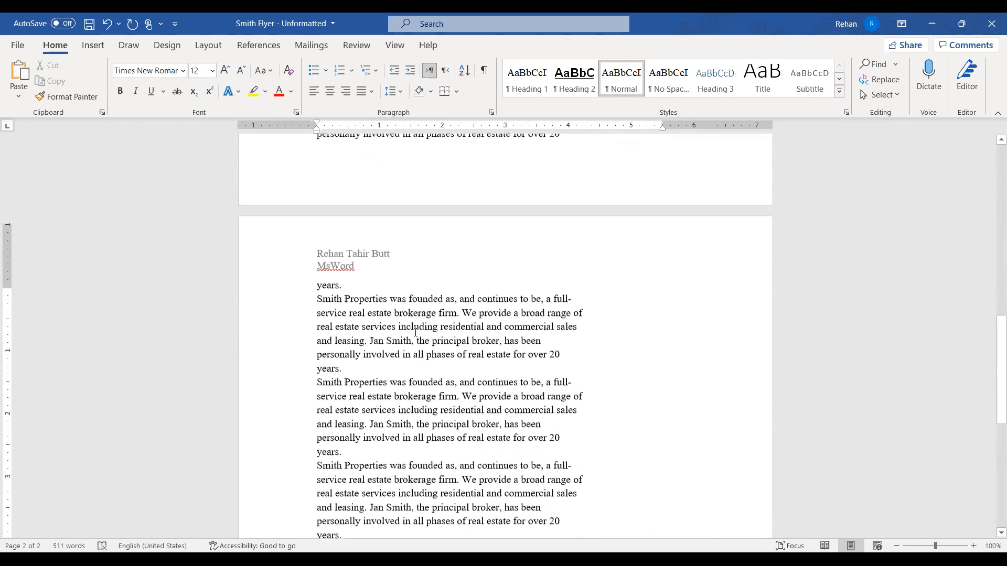
pyautogui.scroll(1, 429, 336)
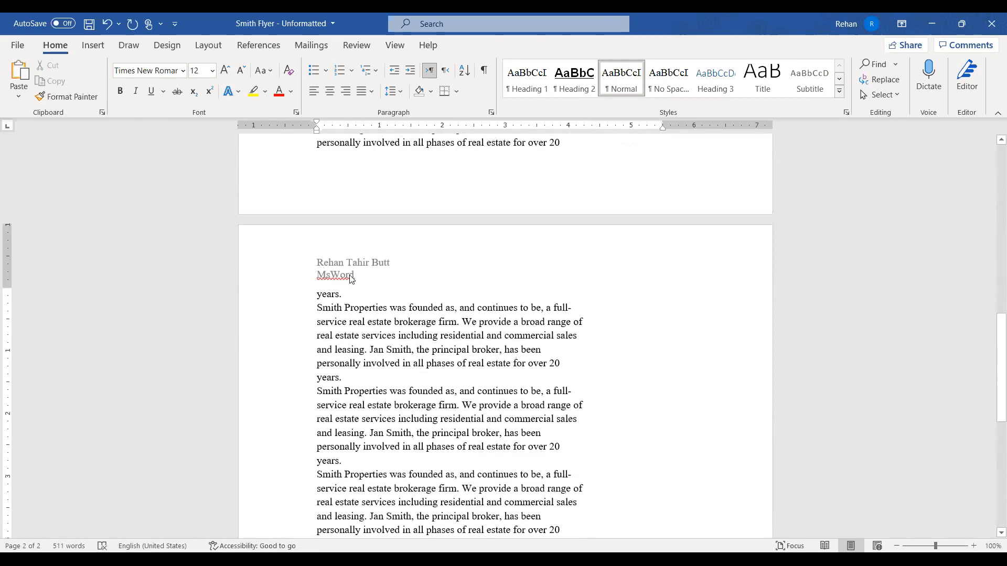
pyautogui.scroll(5, 351, 278)
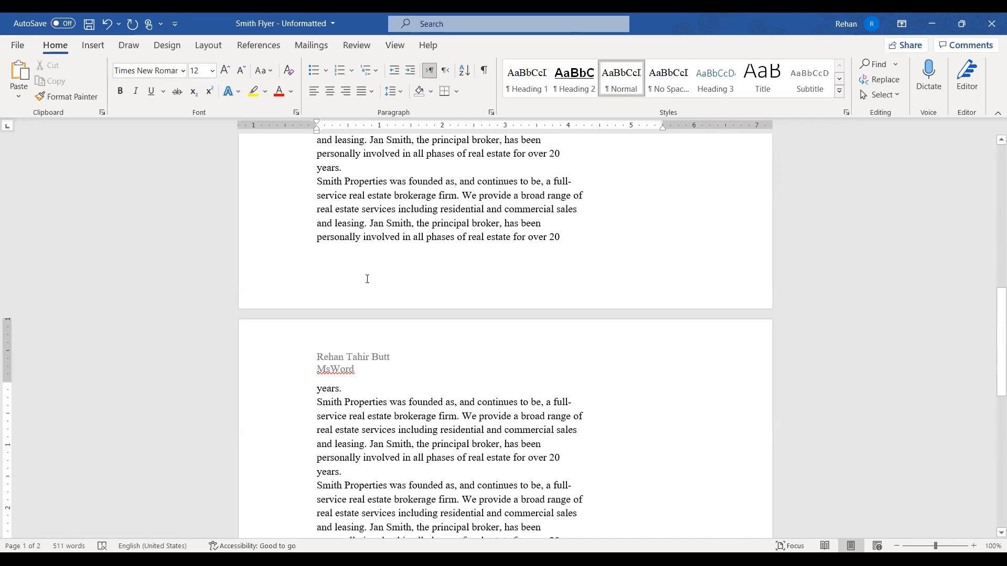
pyautogui.scroll(5, 369, 280)
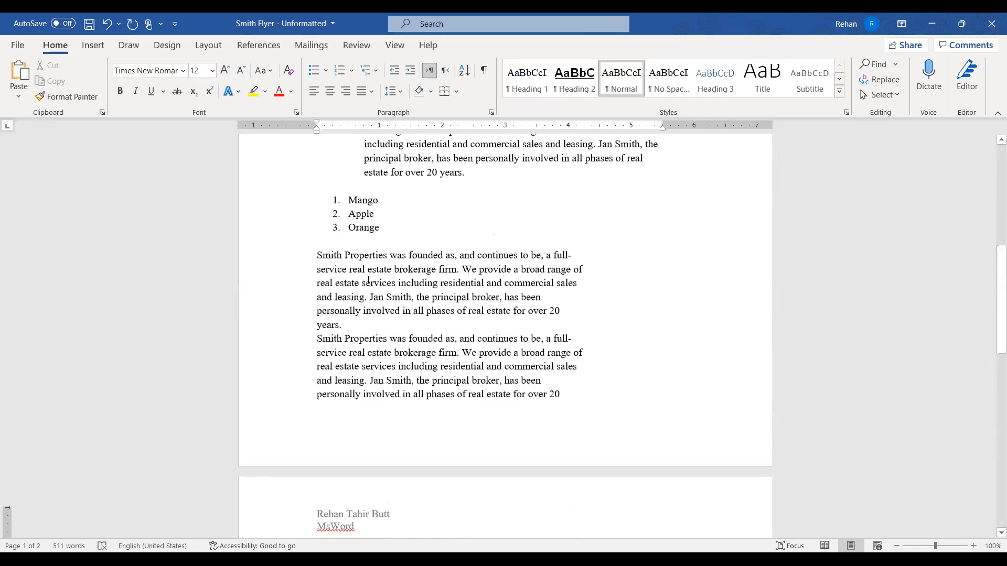
pyautogui.scroll(-3, 466, 308)
pyautogui.scroll(-2, 466, 308)
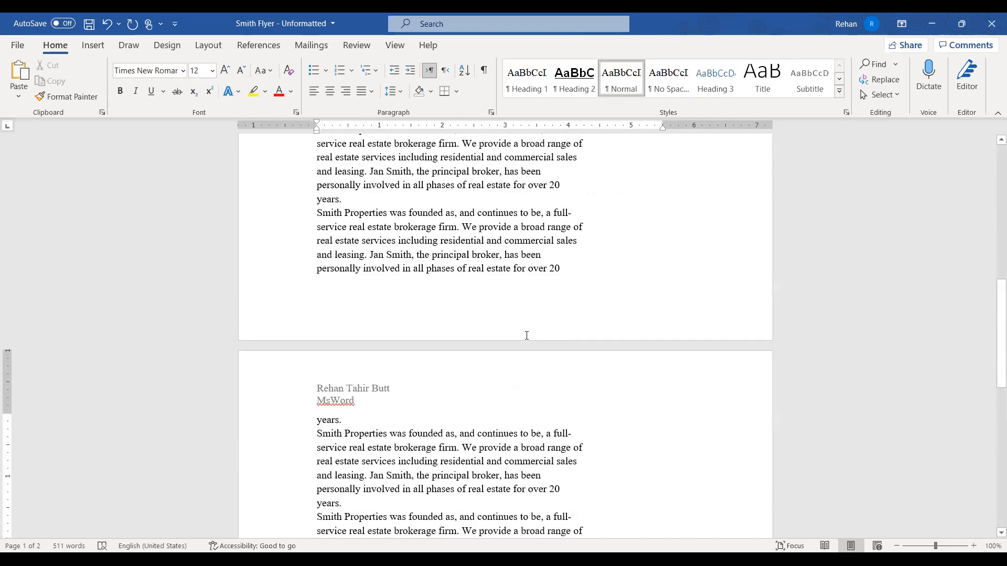
pyautogui.doubleClick(526, 336)
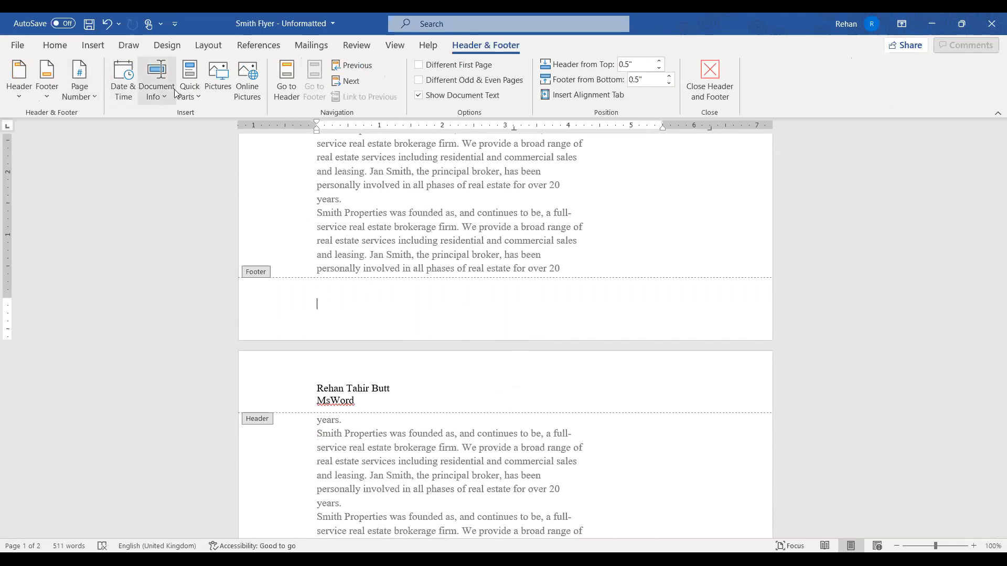
# Preview the Date & Time options without inserting, then bring up the Page Number placement choices
pyautogui.click(122, 86)
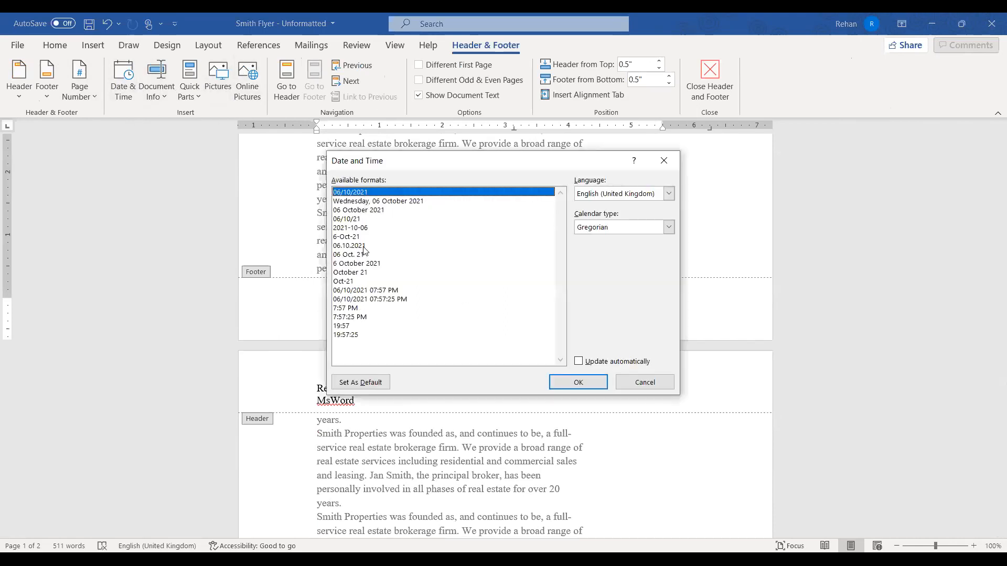
pyautogui.click(633, 385)
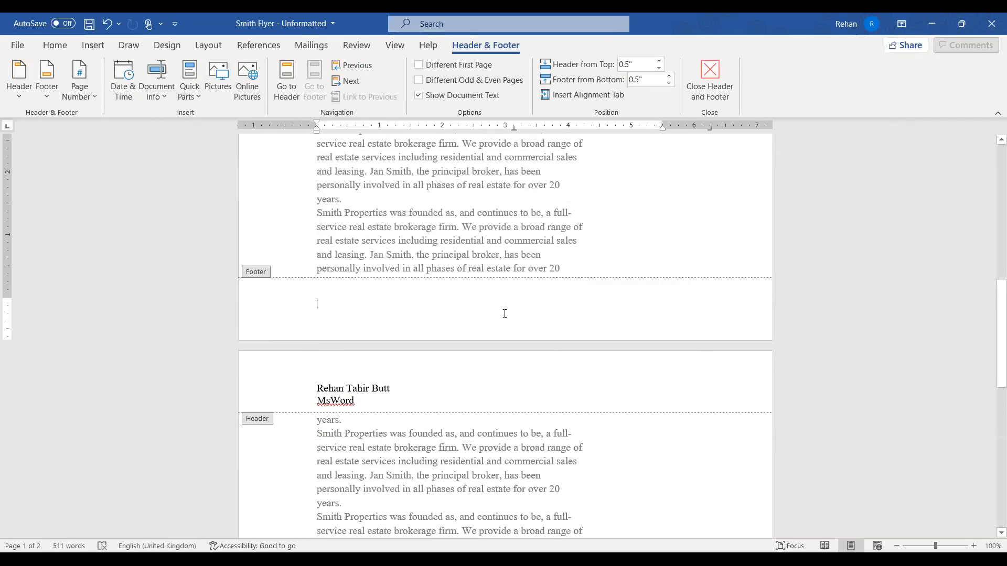
pyautogui.click(83, 84)
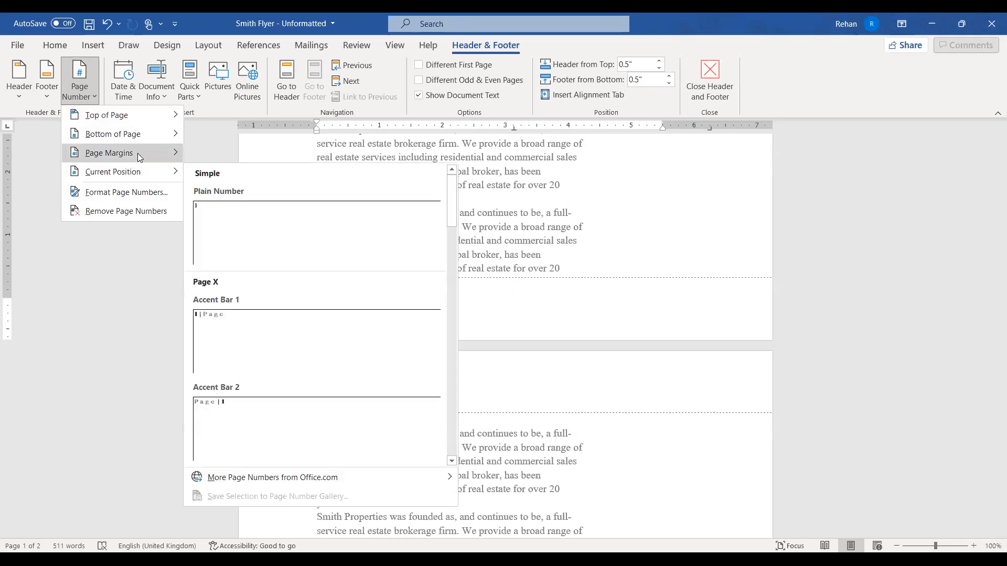
# Add Plain Number 2 centred page numbers at every page bottom and close the footer
pyautogui.moveTo(140, 135)
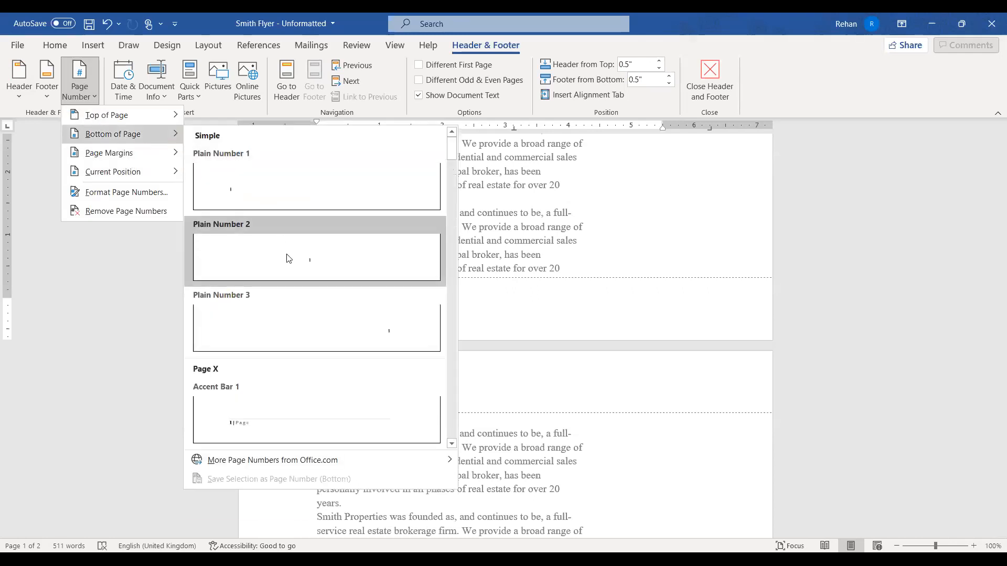
pyautogui.click(300, 267)
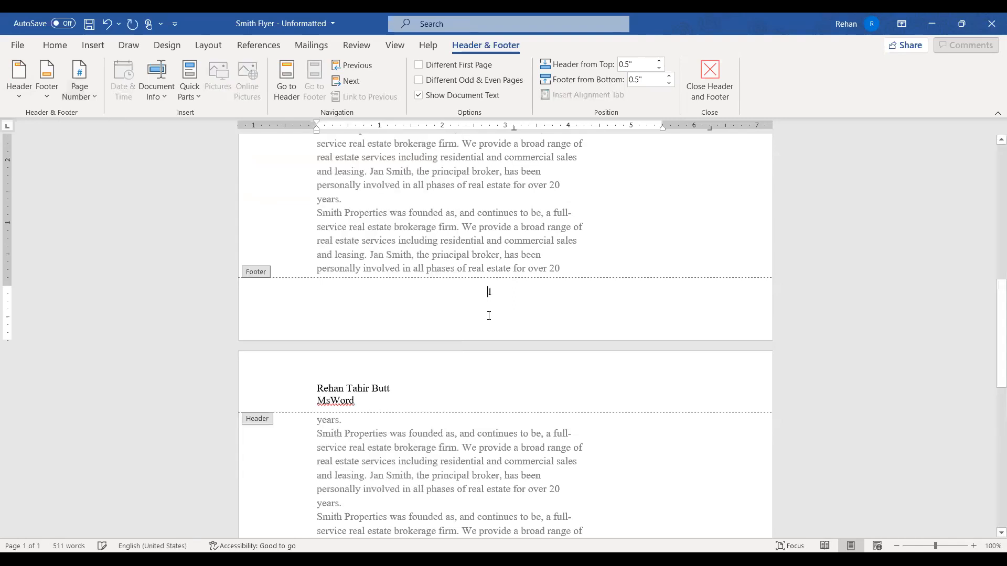
pyautogui.scroll(-12, 486, 299)
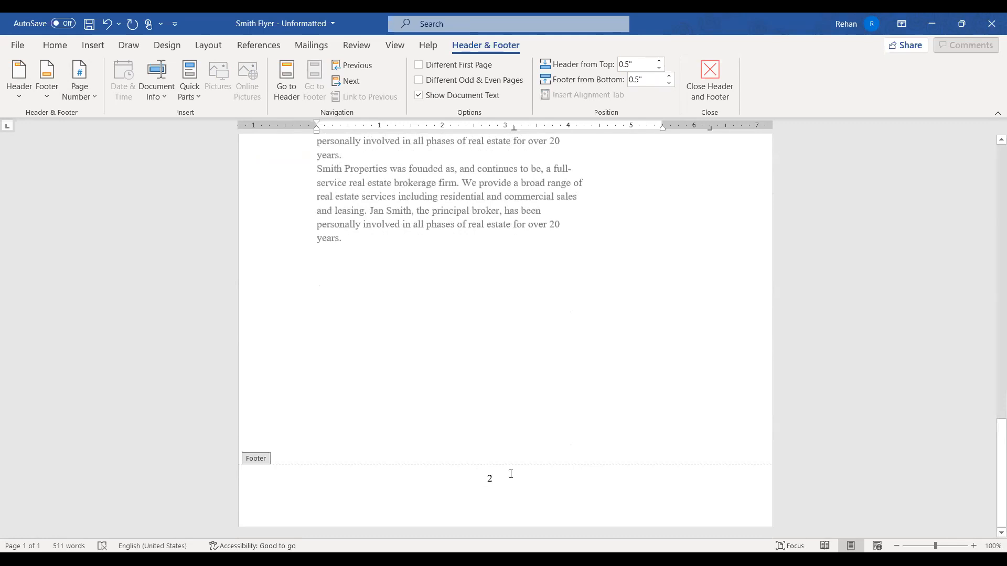
pyautogui.doubleClick(463, 310)
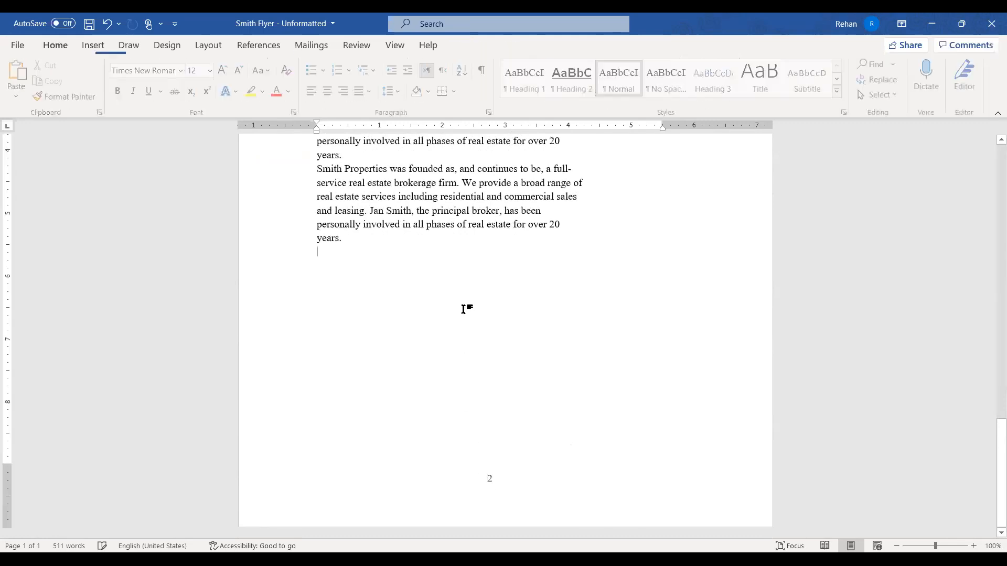
pyautogui.scroll(8, 464, 310)
pyautogui.scroll(12, 464, 310)
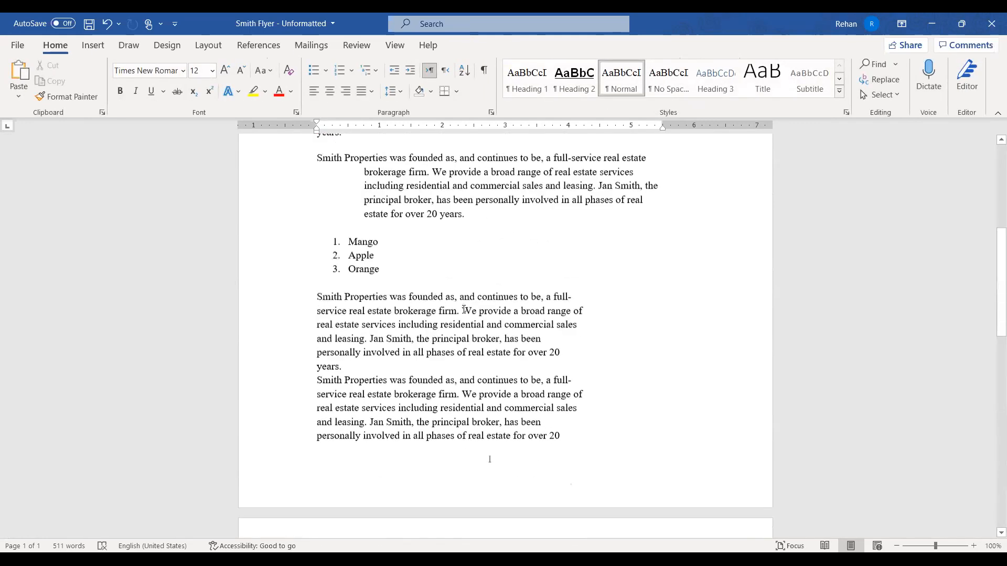
pyautogui.scroll(-15, 464, 310)
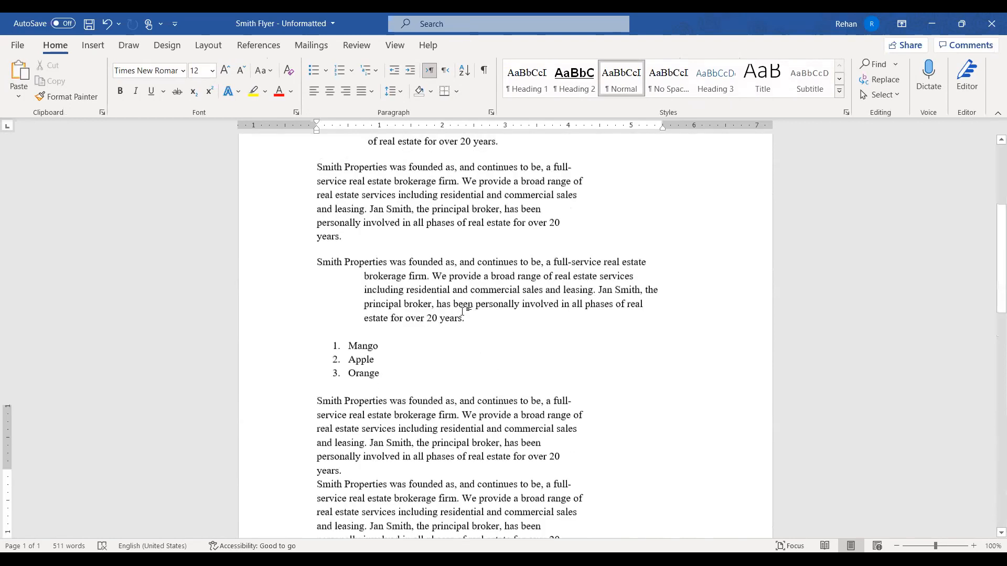
pyautogui.scroll(15, 464, 312)
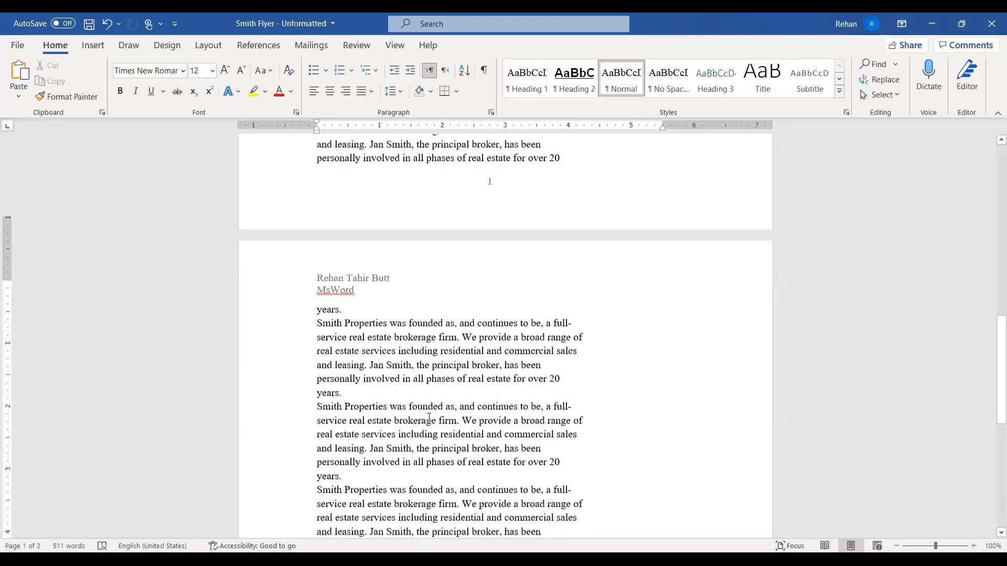
pyautogui.scroll(3, 429, 417)
pyautogui.scroll(-3, 429, 417)
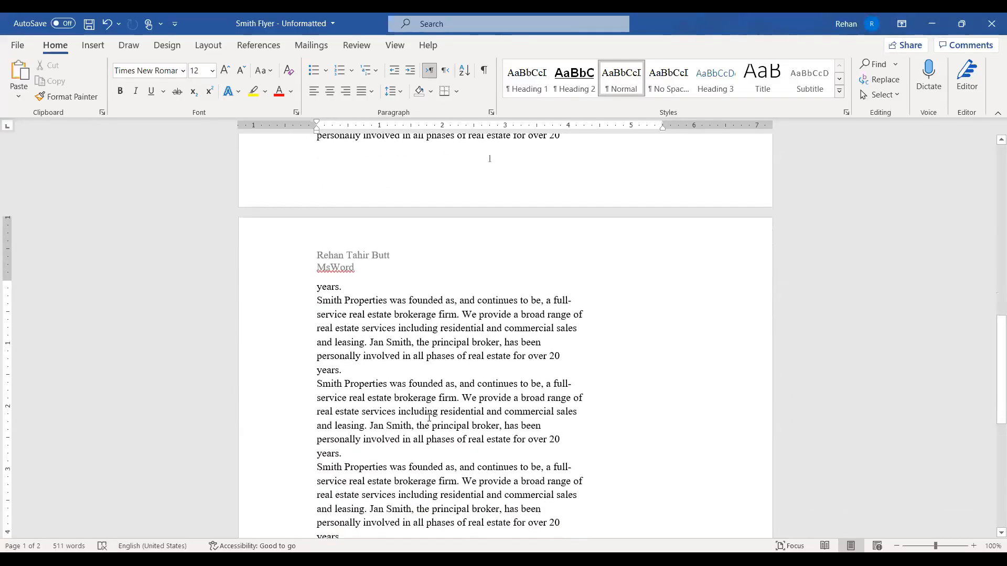
# Scroll through the numbered pages and open the page 2 footer showing number 2
pyautogui.scroll(7, 429, 417)
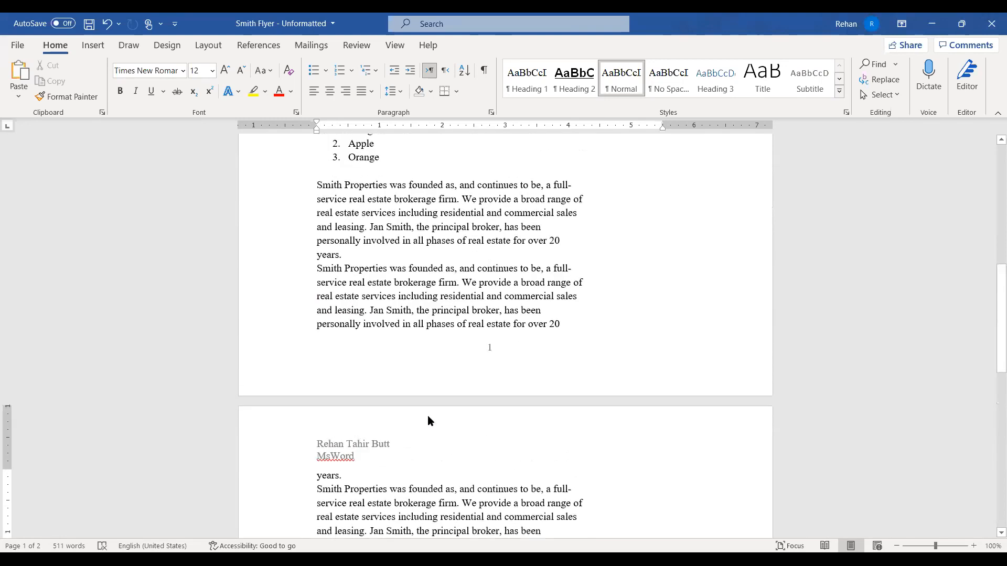
pyautogui.scroll(1, 429, 420)
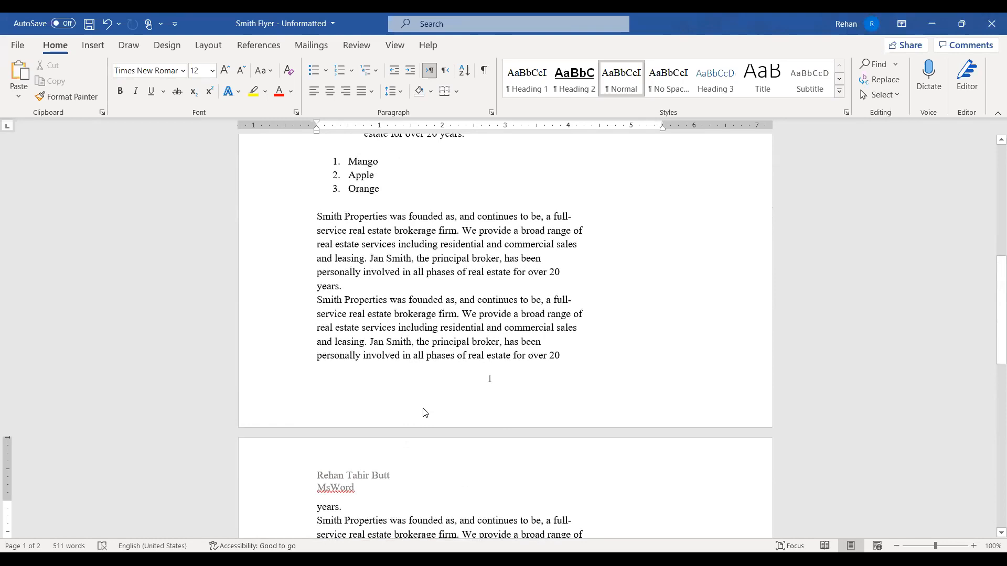
pyautogui.scroll(4, 424, 412)
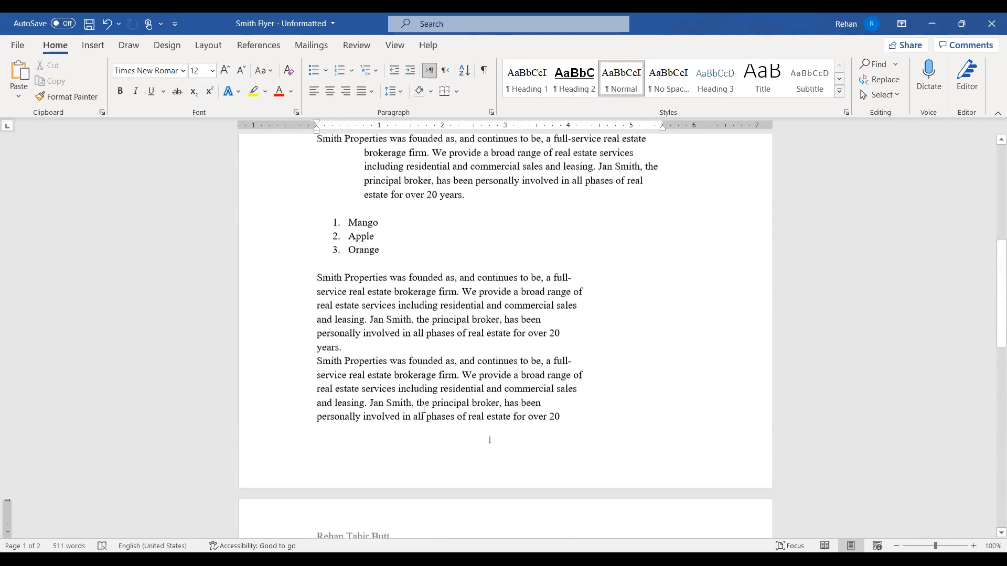
pyautogui.scroll(-17, 424, 413)
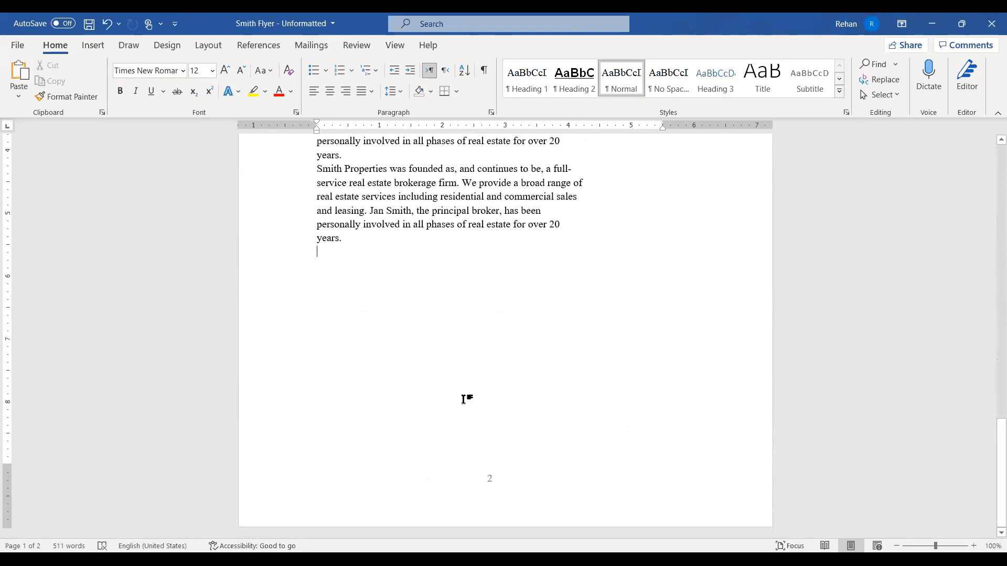
pyautogui.scroll(5, 463, 398)
pyautogui.scroll(20, 464, 401)
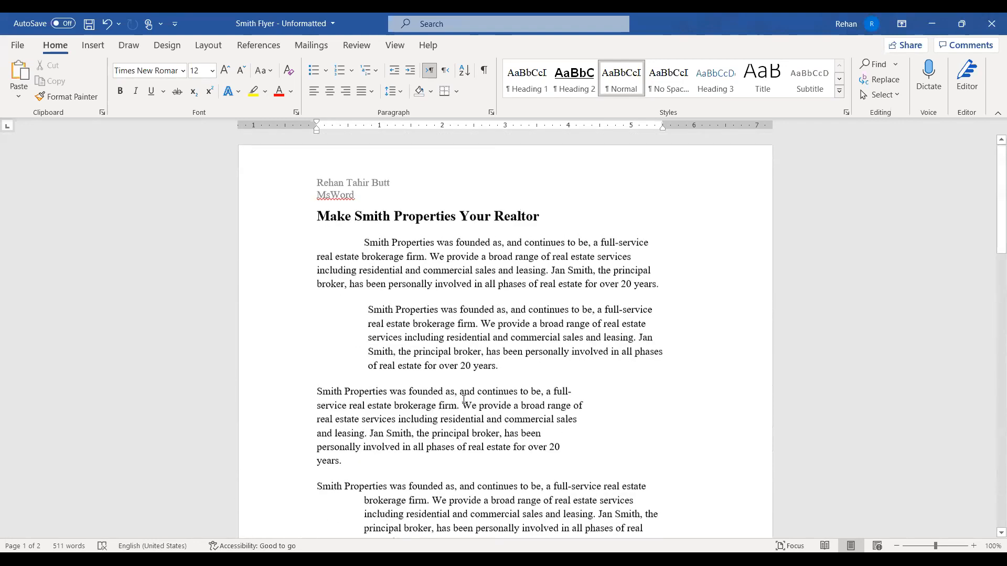
pyautogui.scroll(-10, 464, 401)
pyautogui.doubleClick(465, 401)
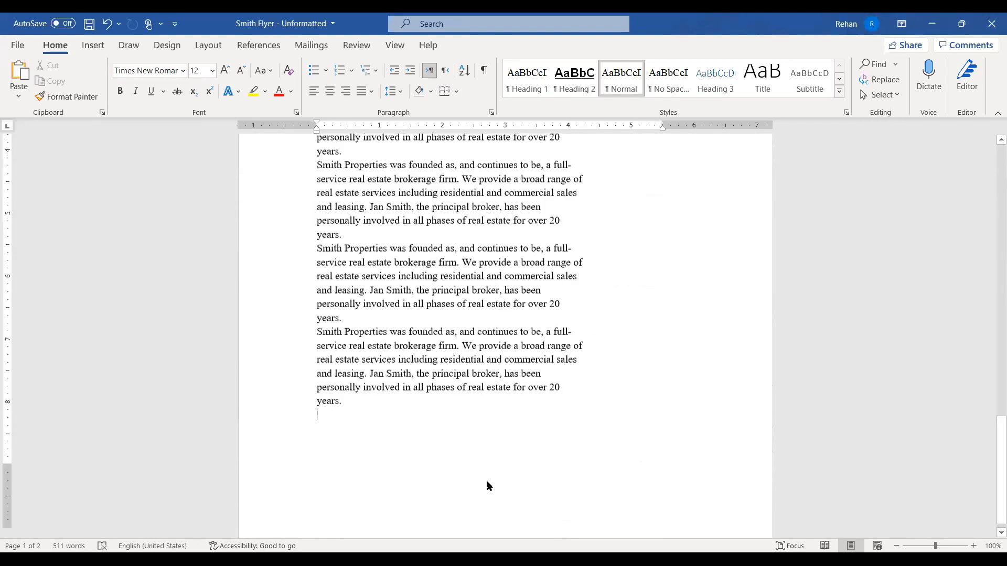
pyautogui.scroll(-4, 487, 481)
pyautogui.doubleClick(490, 477)
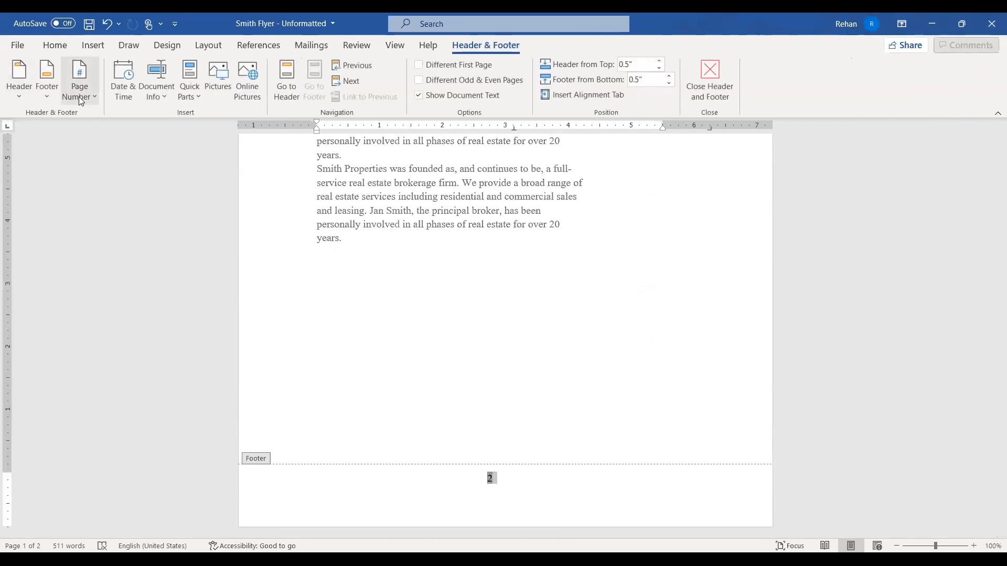
pyautogui.click(96, 96)
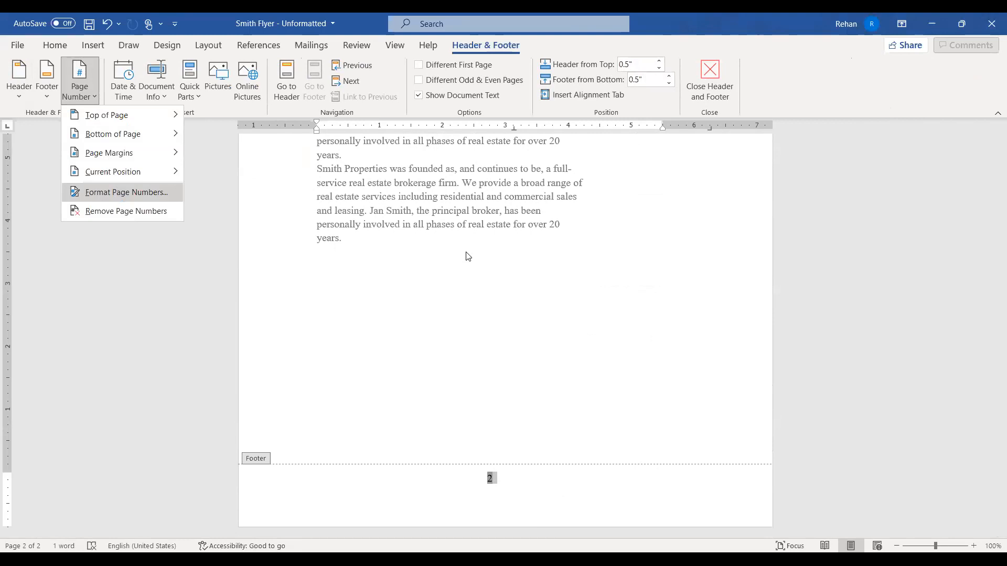
pyautogui.press('Return')
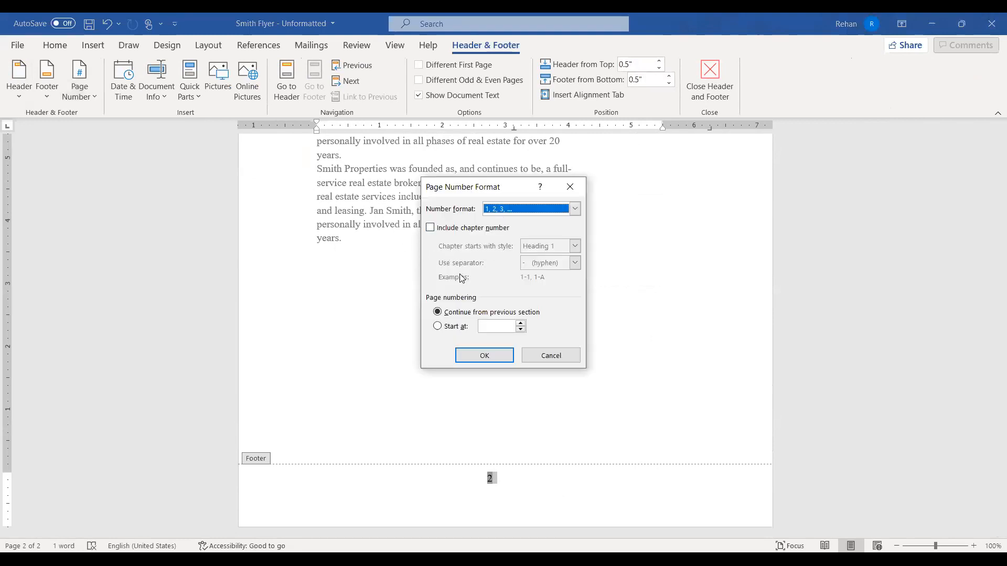
pyautogui.click(550, 357)
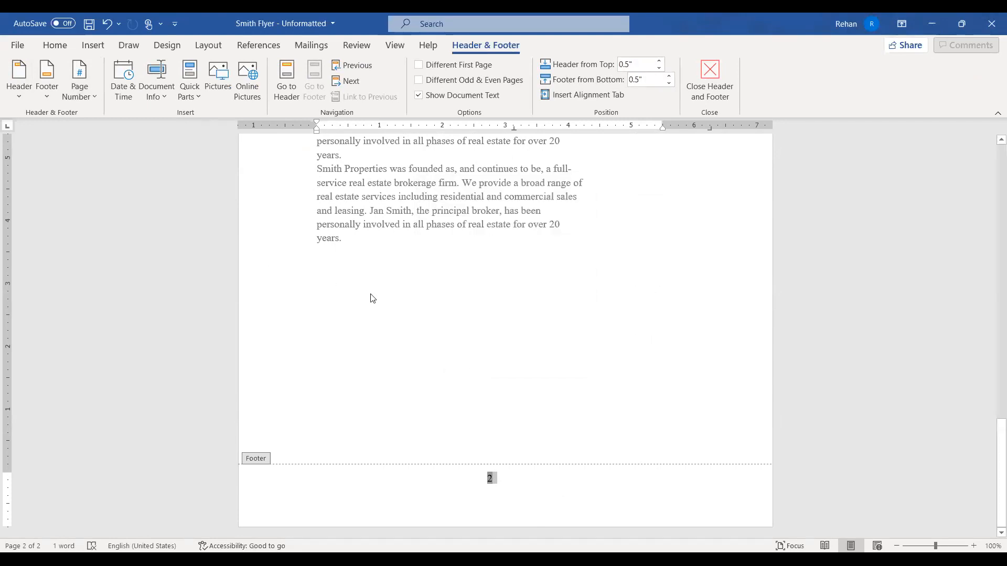
pyautogui.scroll(5, 373, 298)
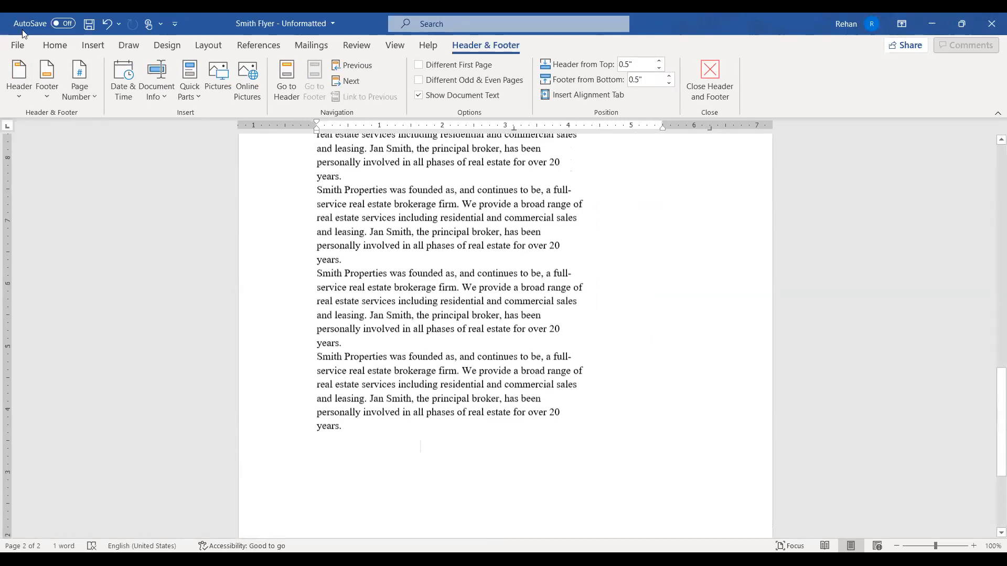
pyautogui.press('Escape')
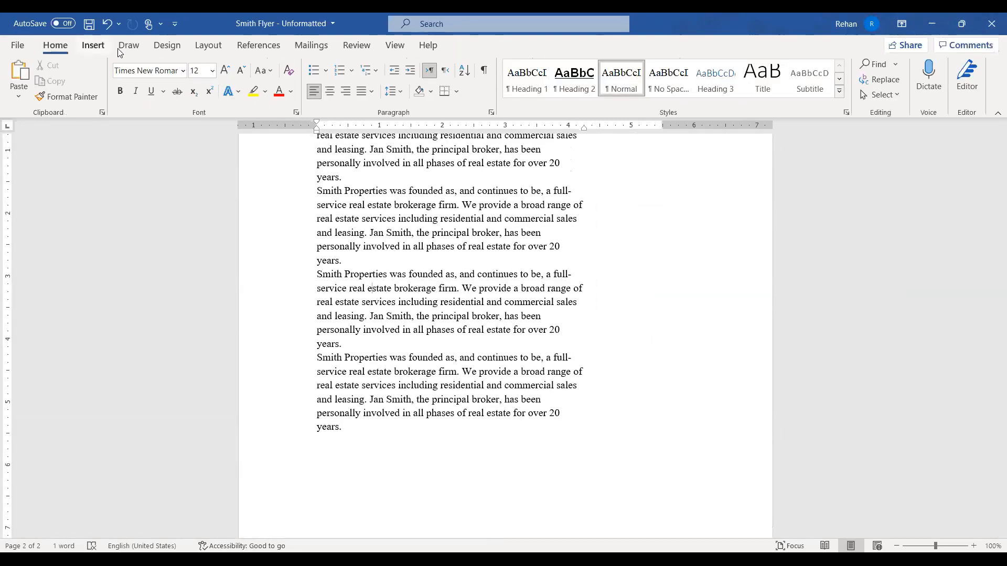
# Browse the Layout tab and the Cover Page designs without adding a cover page
pyautogui.click(203, 50)
pyautogui.click(102, 45)
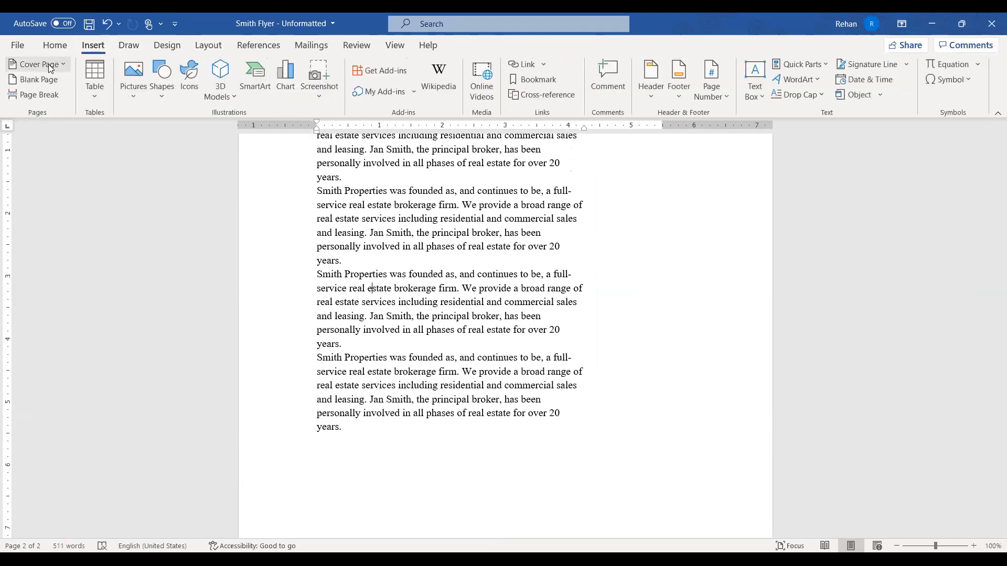
pyautogui.click(64, 73)
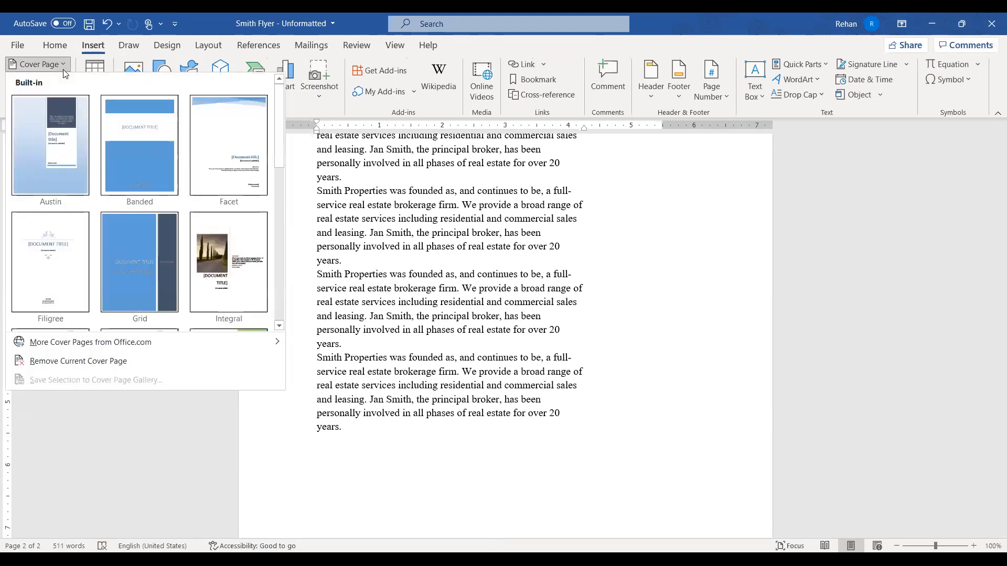
pyautogui.click(511, 230)
# Reopen the header, place the insertion point in 'MsWord' to make it 'Ms Word', then return to the body
pyautogui.scroll(10, 511, 228)
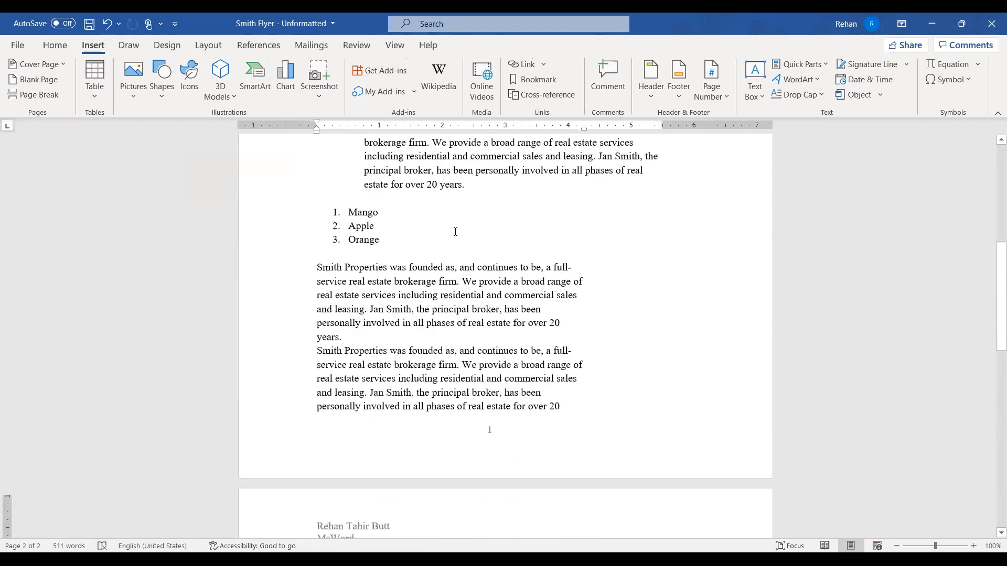
pyautogui.scroll(1, 455, 232)
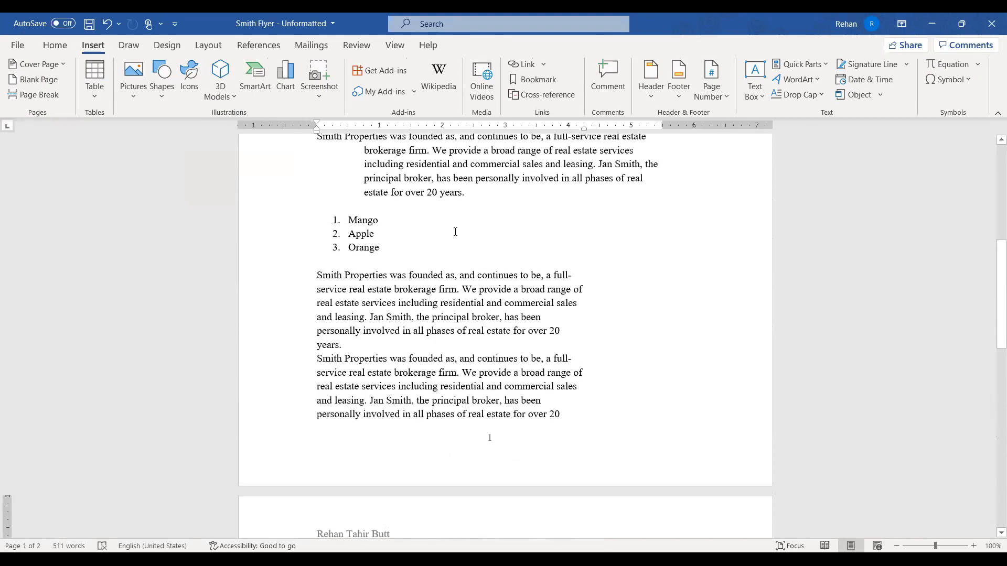
pyautogui.scroll(3, 416, 213)
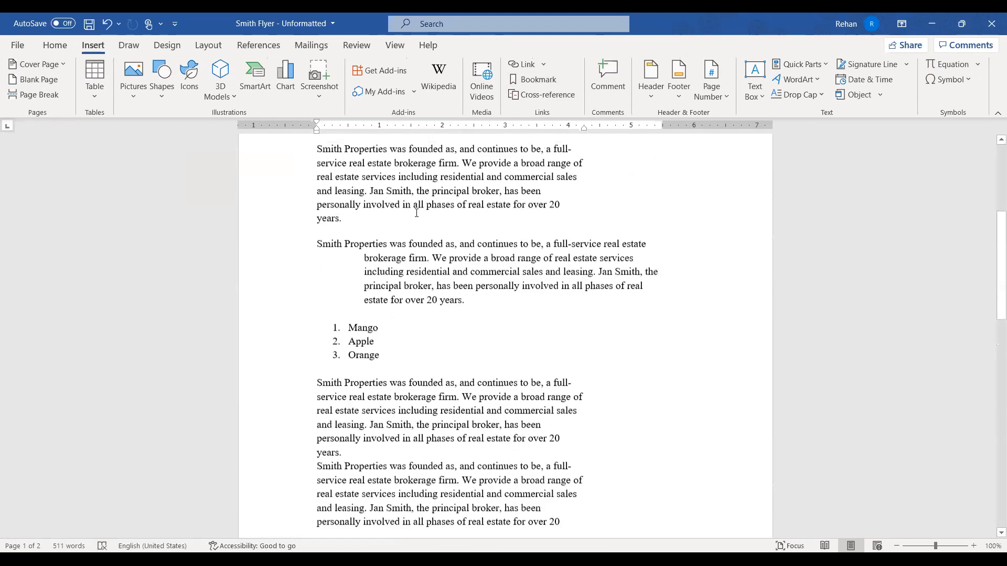
pyautogui.scroll(7, 417, 213)
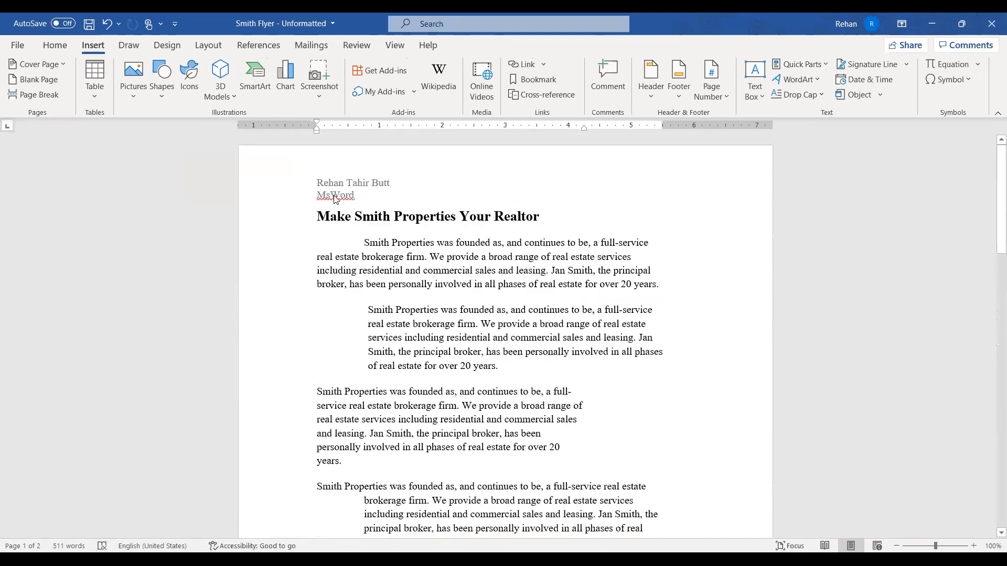
pyautogui.doubleClick(336, 198)
pyautogui.doubleClick(437, 255)
pyautogui.click(556, 341)
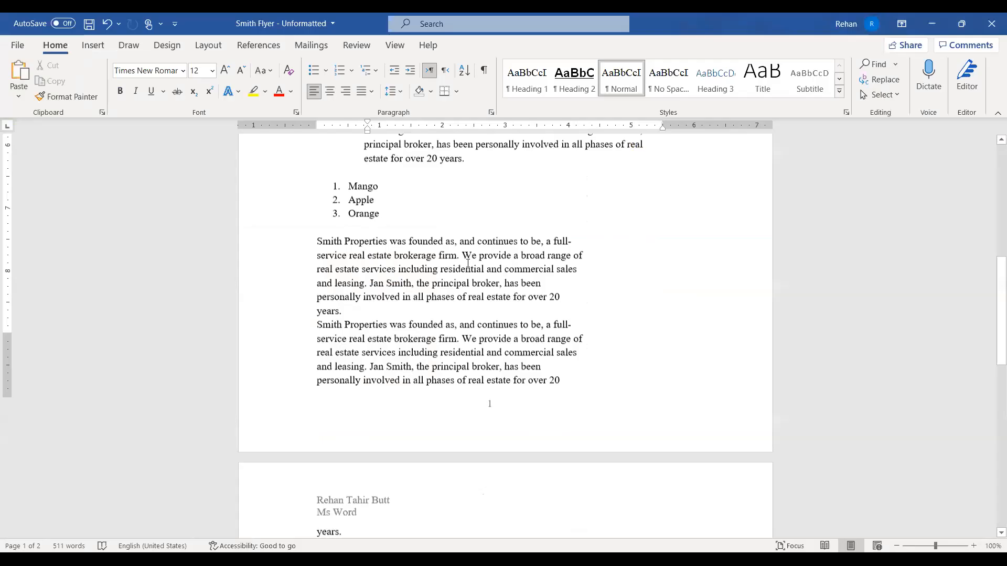
pyautogui.scroll(8, 468, 263)
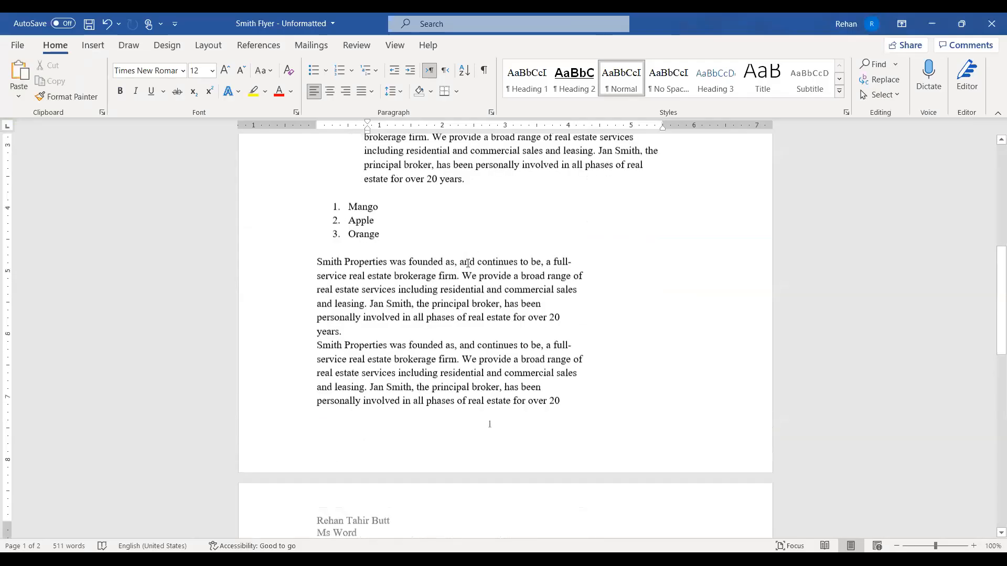
# Open Design > Page Borders and preview the Box and 3-D border settings
pyautogui.scroll(1, 468, 263)
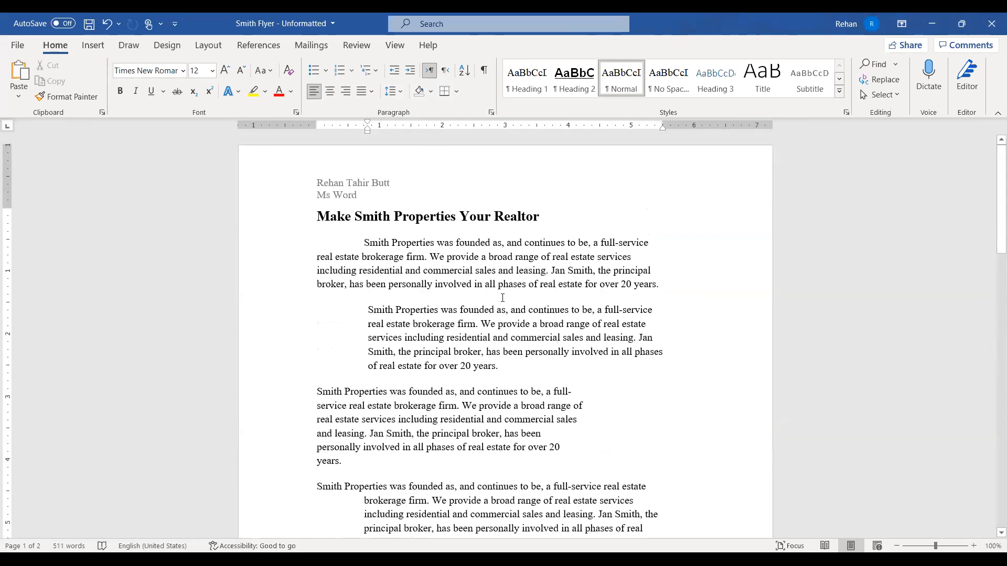
pyautogui.click(171, 50)
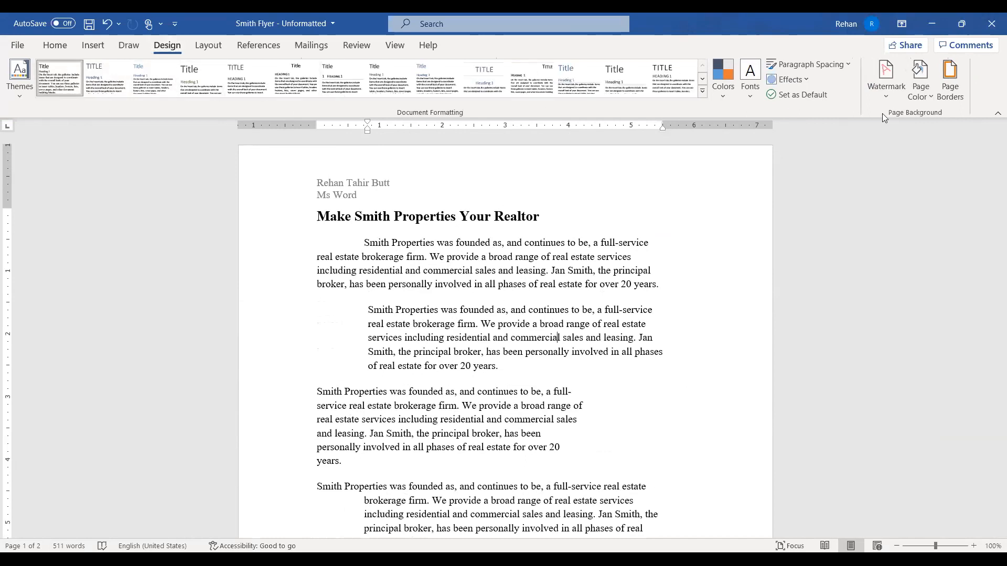
pyautogui.click(946, 83)
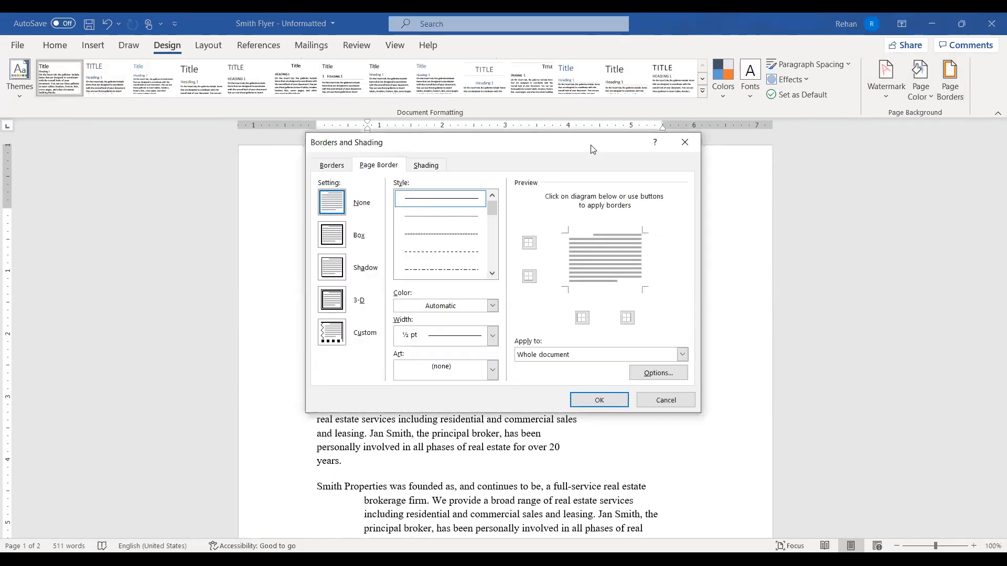
pyautogui.click(550, 234)
pyautogui.click(550, 259)
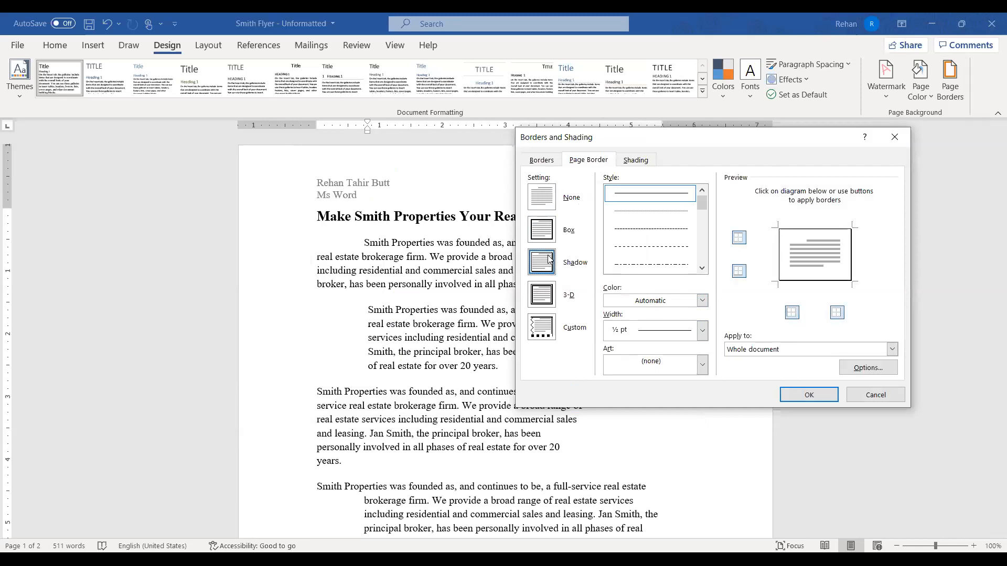
pyautogui.click(547, 298)
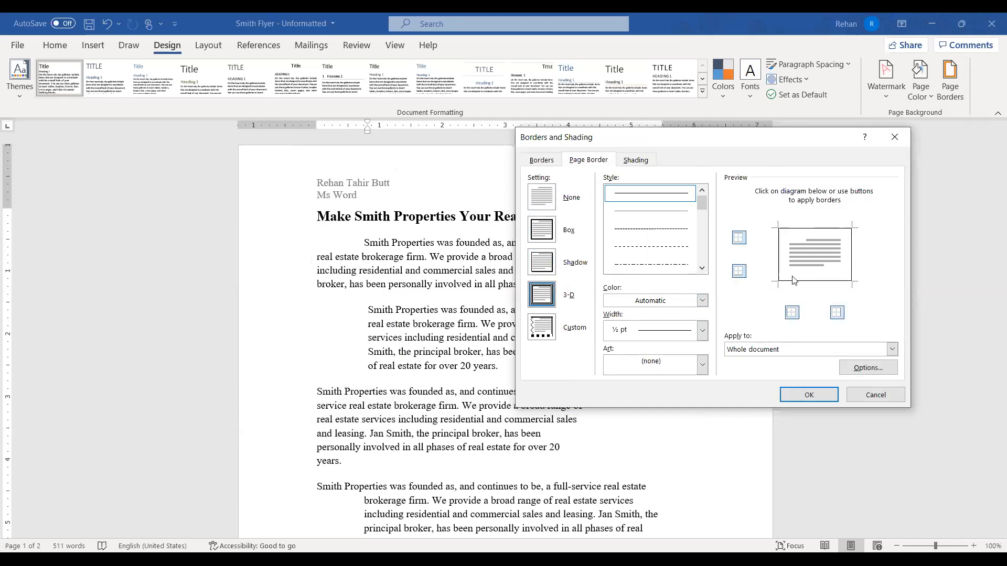
pyautogui.click(544, 265)
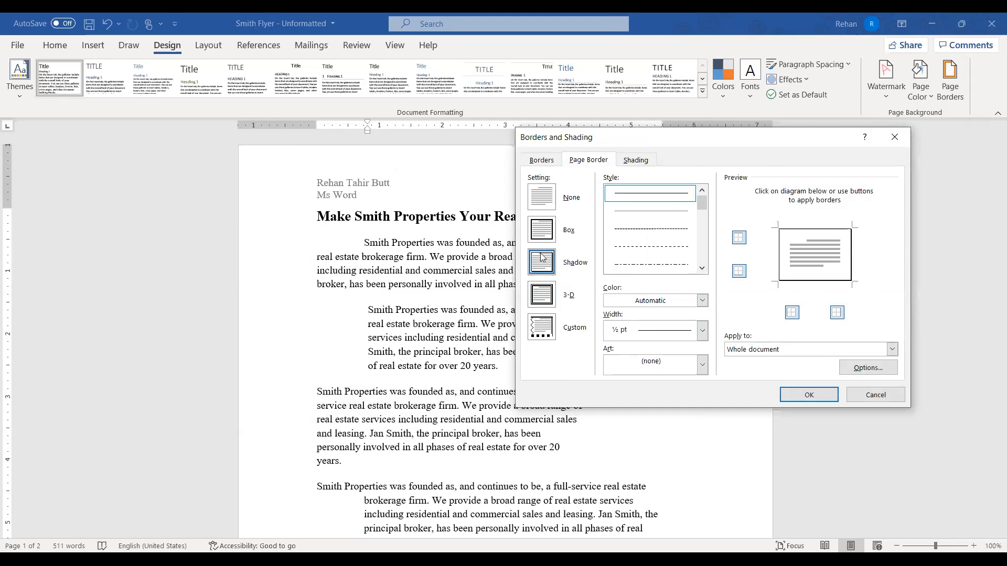
pyautogui.click(542, 237)
# Settle on the Shadow border setting and apply it to the whole document
pyautogui.click(540, 264)
pyautogui.click(540, 288)
pyautogui.click(540, 257)
pyautogui.click(543, 239)
pyautogui.click(540, 260)
pyautogui.click(816, 397)
pyautogui.scroll(-10, 429, 296)
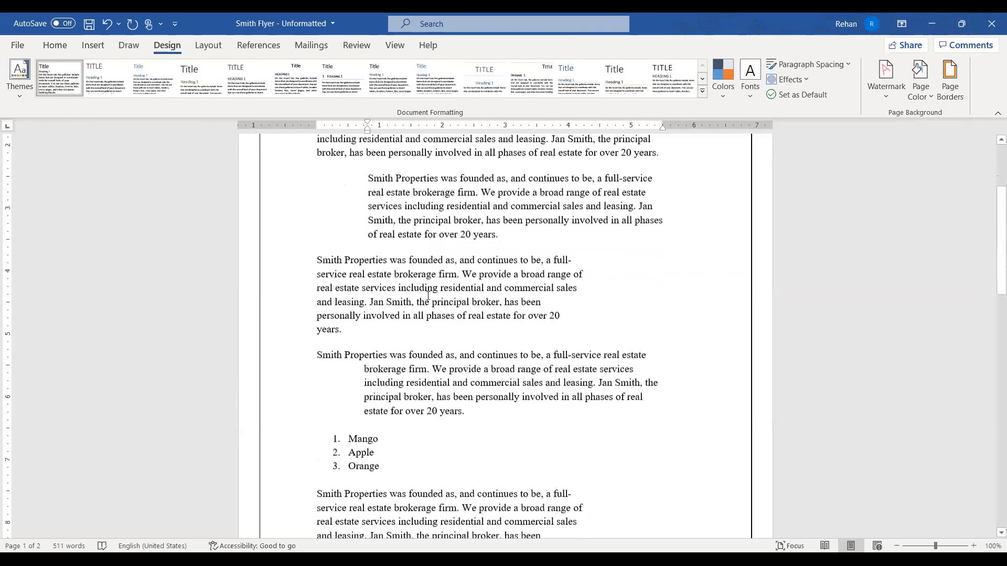
pyautogui.scroll(-8, 430, 296)
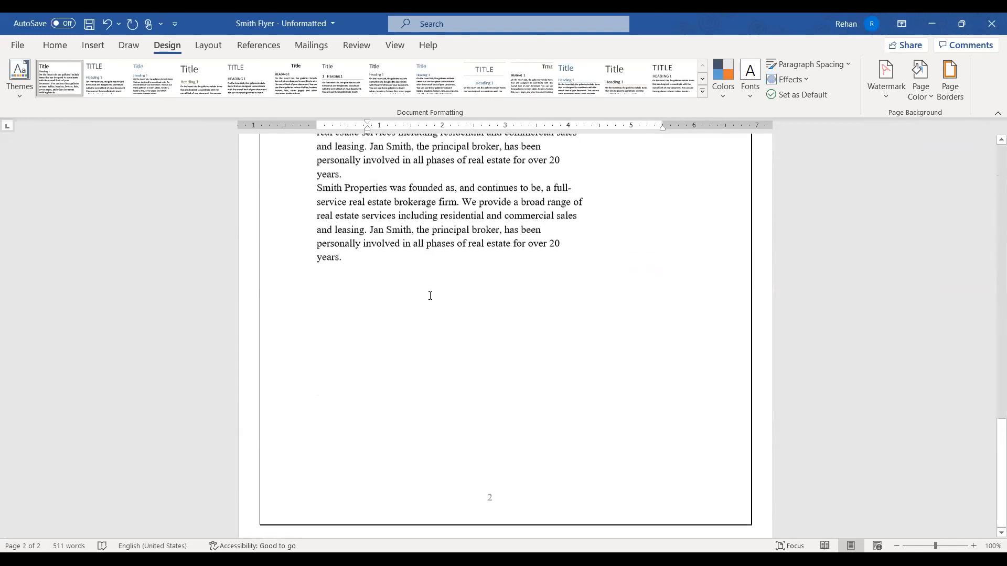
pyautogui.scroll(5, 434, 295)
pyautogui.scroll(10, 433, 296)
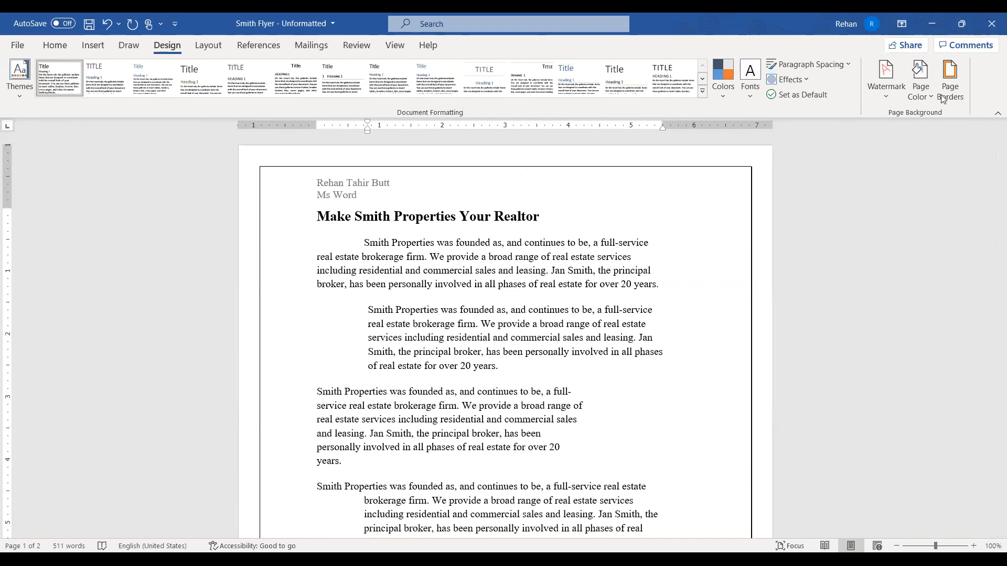
pyautogui.click(951, 78)
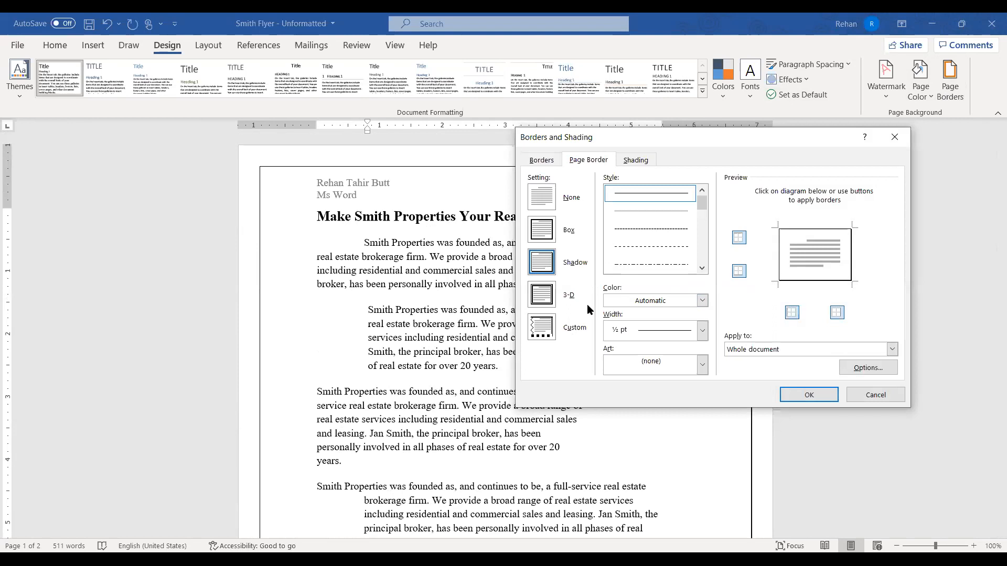
# Switch to a Custom border with the diamond-pattern Art at 9 pt and apply it to every page
pyautogui.click(545, 334)
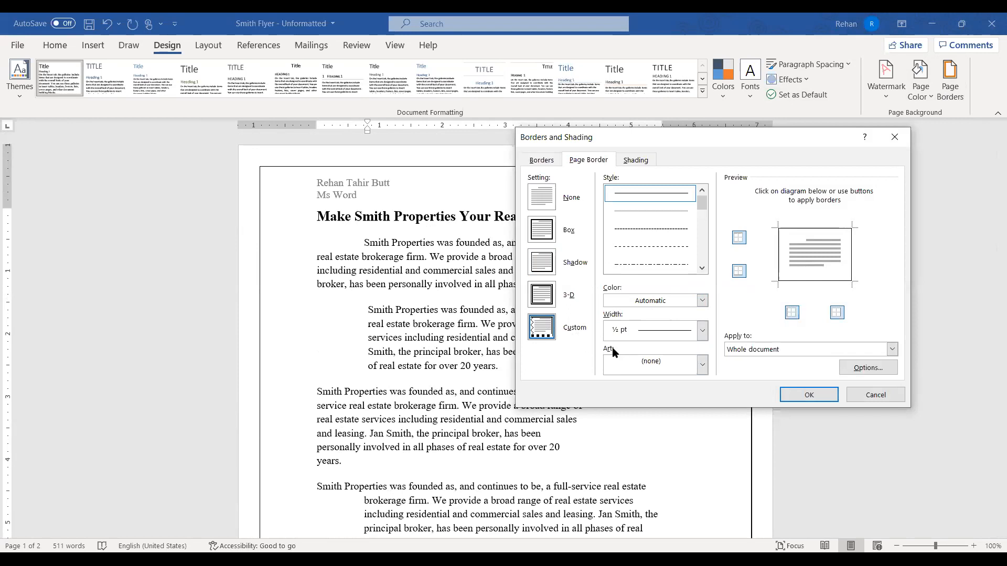
pyautogui.click(702, 365)
pyautogui.moveTo(702, 387); pyautogui.dragTo(706, 441)
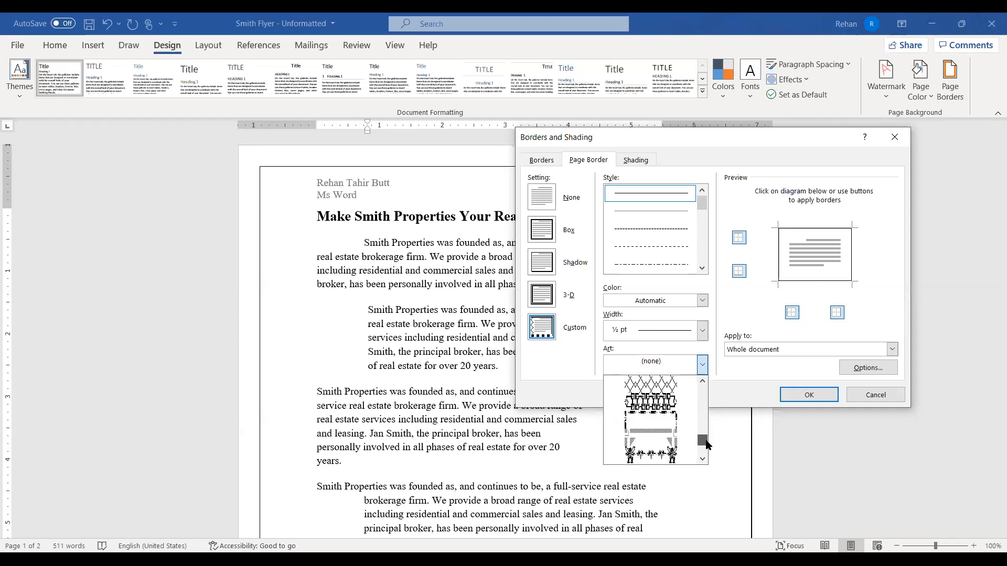
pyautogui.click(661, 394)
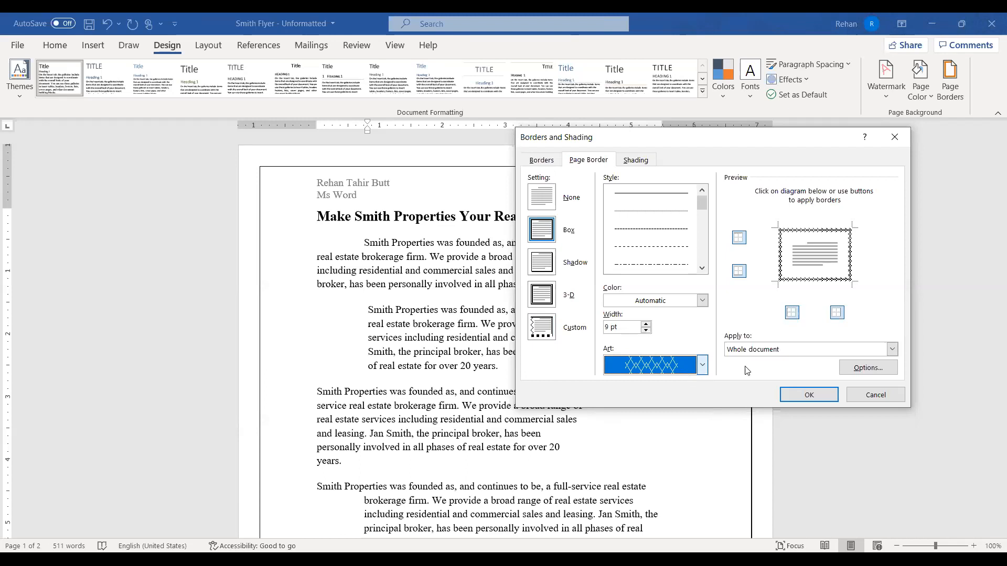
pyautogui.click(810, 396)
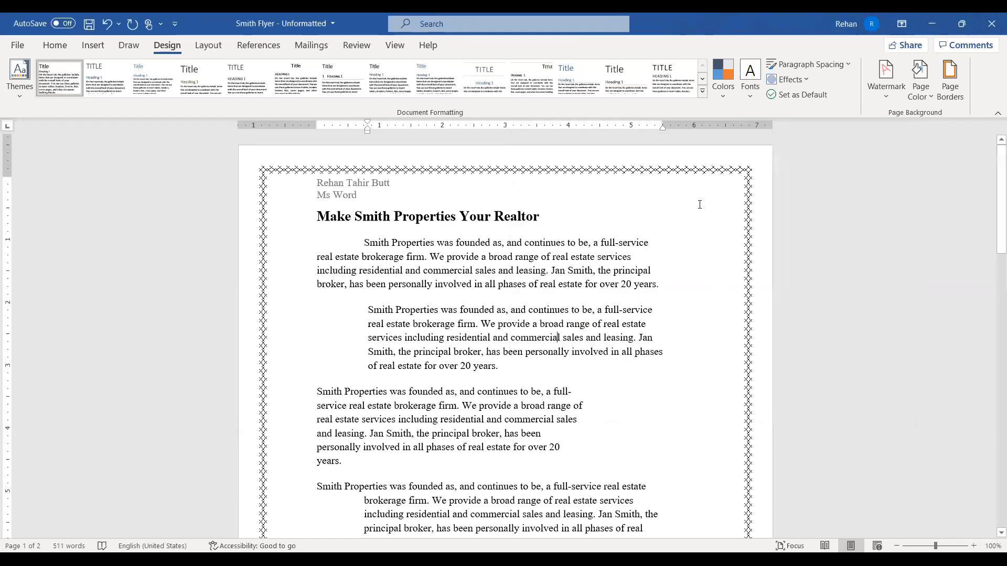
pyautogui.scroll(-2, 977, 255)
pyautogui.scroll(-7, 977, 255)
pyautogui.moveTo(997, 290); pyautogui.dragTo(989, 90)
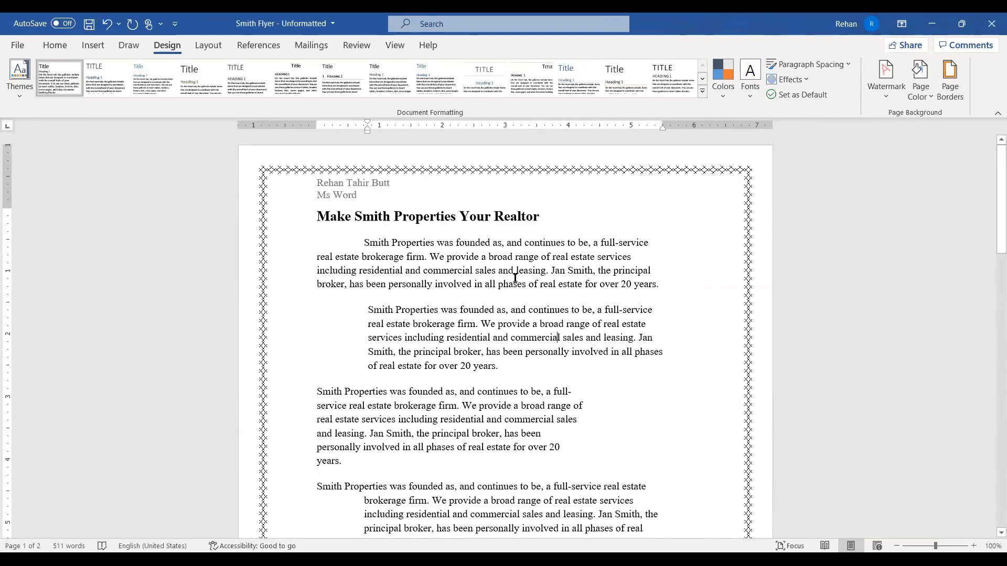
pyautogui.click(927, 96)
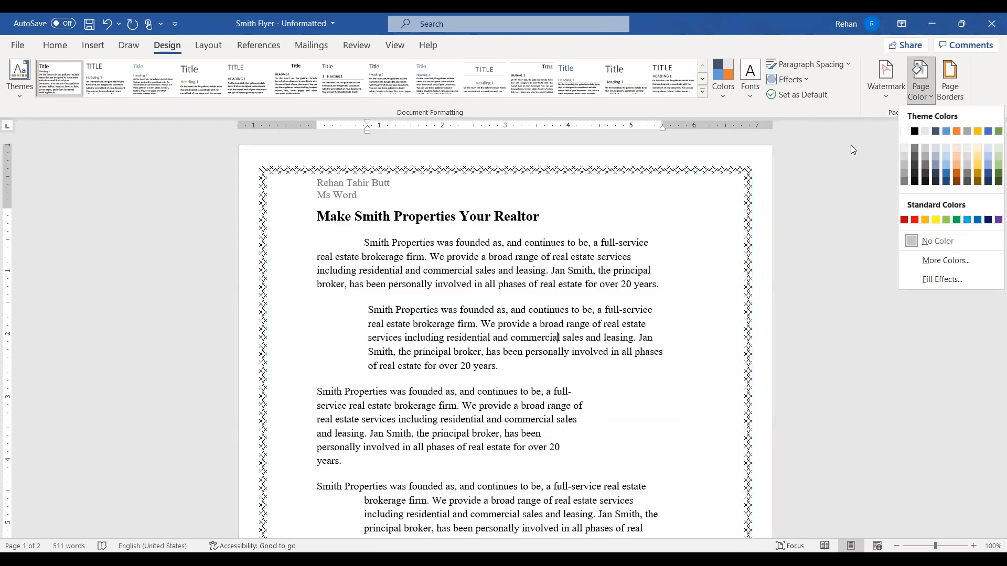
pyautogui.click(834, 165)
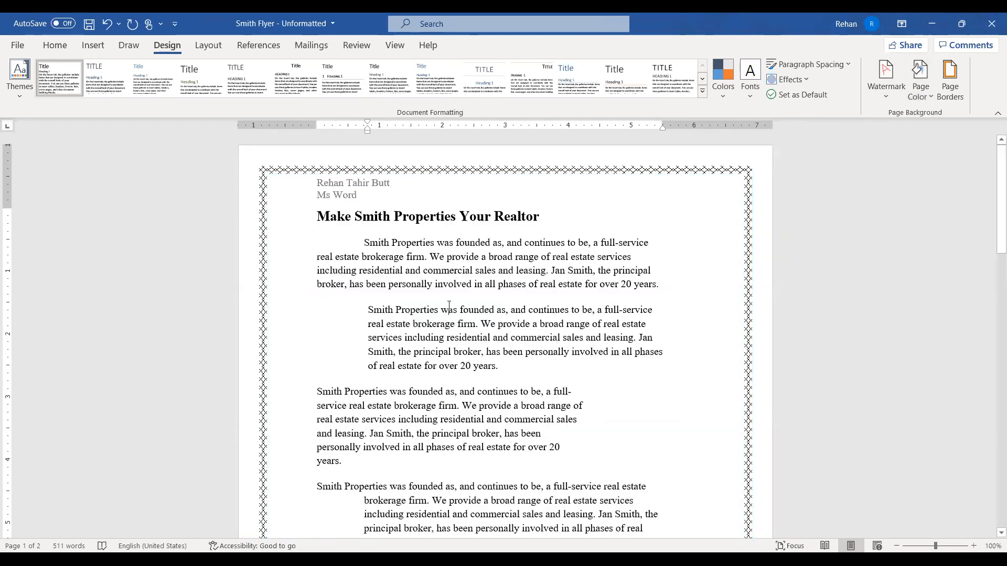
pyautogui.scroll(-4, 450, 305)
pyautogui.scroll(2, 449, 306)
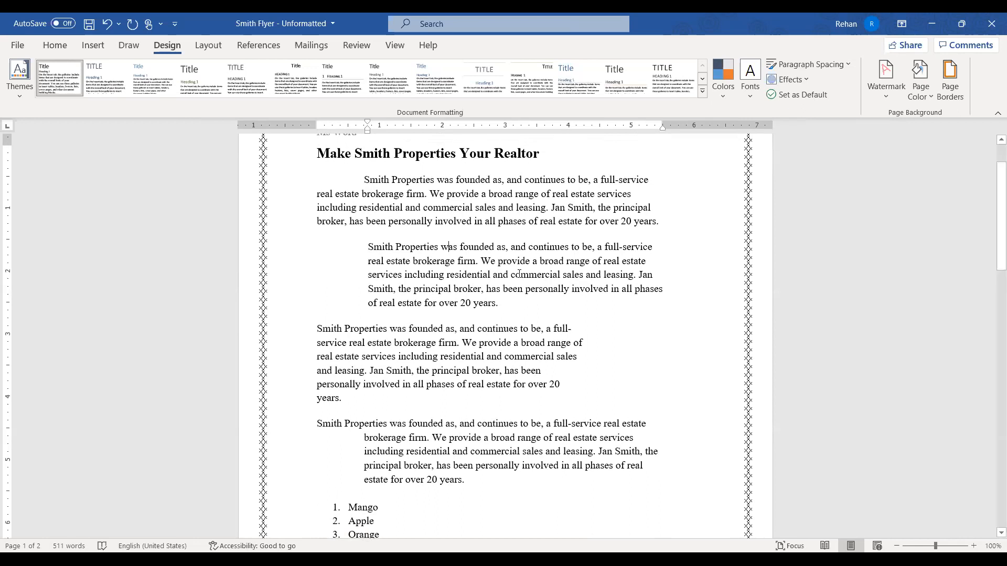
pyautogui.scroll(1, 519, 273)
pyautogui.scroll(1, 519, 273)
pyautogui.scroll(-1, 519, 274)
pyautogui.scroll(-2, 519, 274)
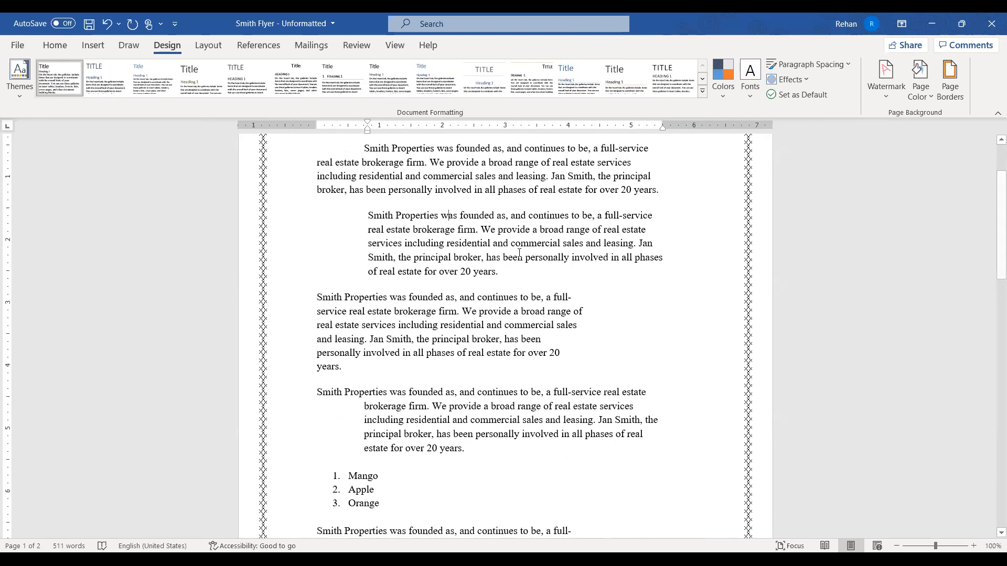
pyautogui.scroll(1, 584, 278)
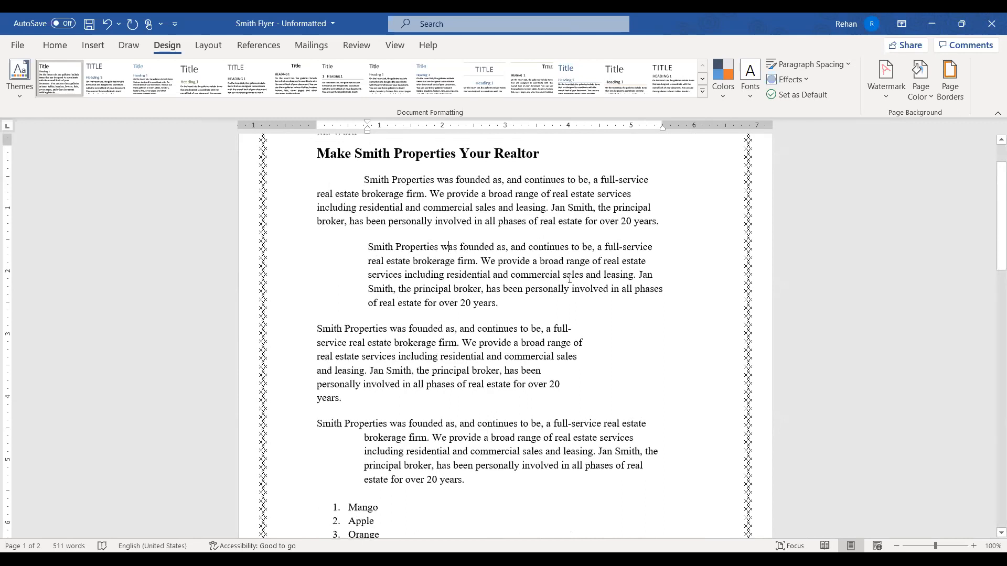
# Apply the CONFIDENTIAL 1 watermark from the Watermark gallery and check it across the flyer's pages
pyautogui.click(881, 98)
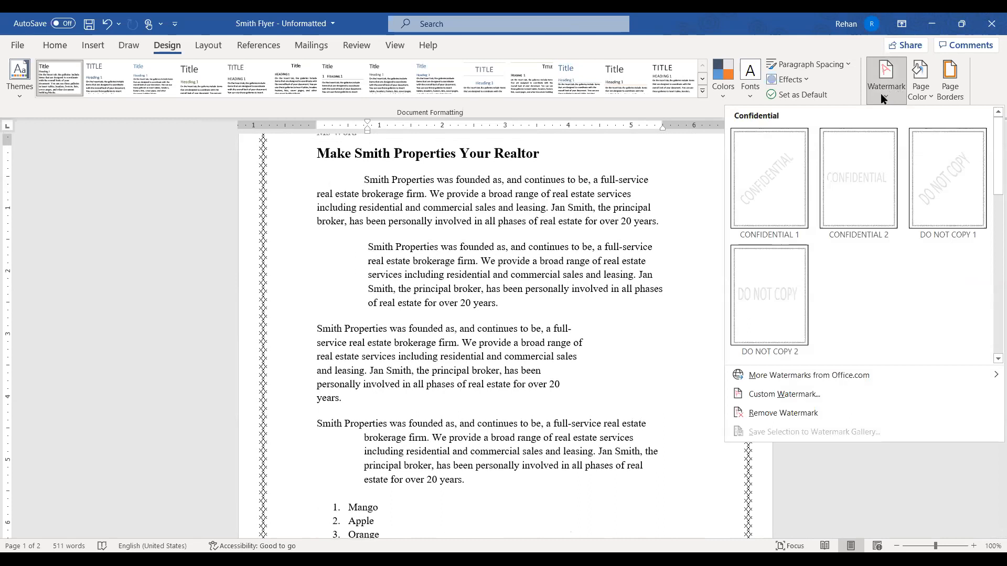
pyautogui.click(778, 206)
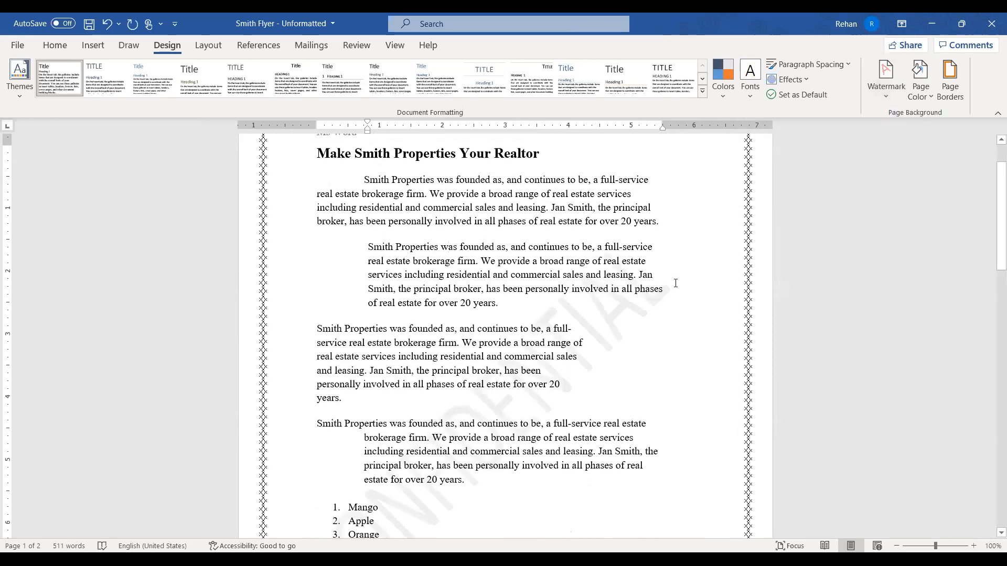
pyautogui.scroll(-10, 675, 283)
pyautogui.scroll(-8, 675, 283)
pyautogui.scroll(7, 675, 283)
pyautogui.scroll(15, 675, 284)
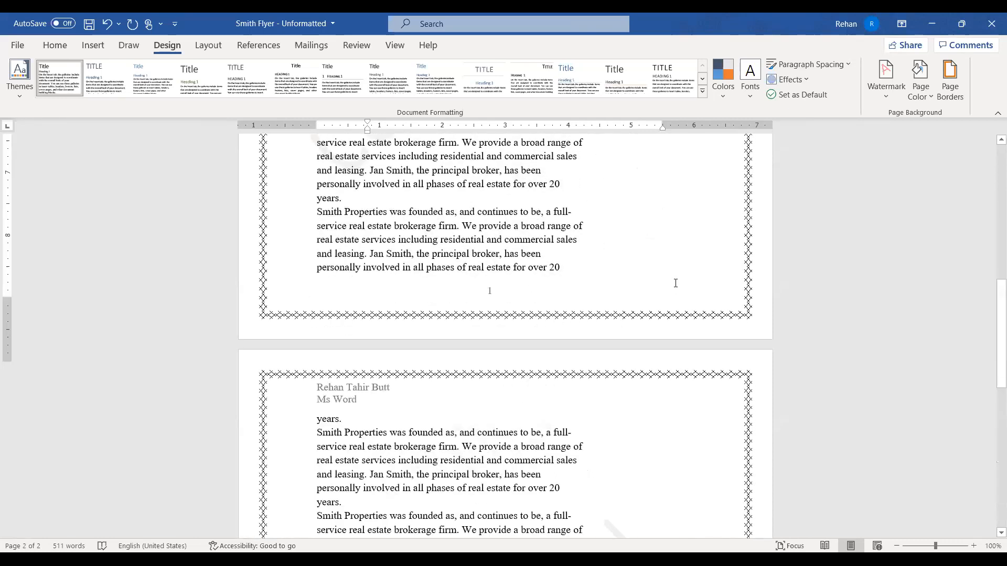
pyautogui.scroll(-7, 675, 283)
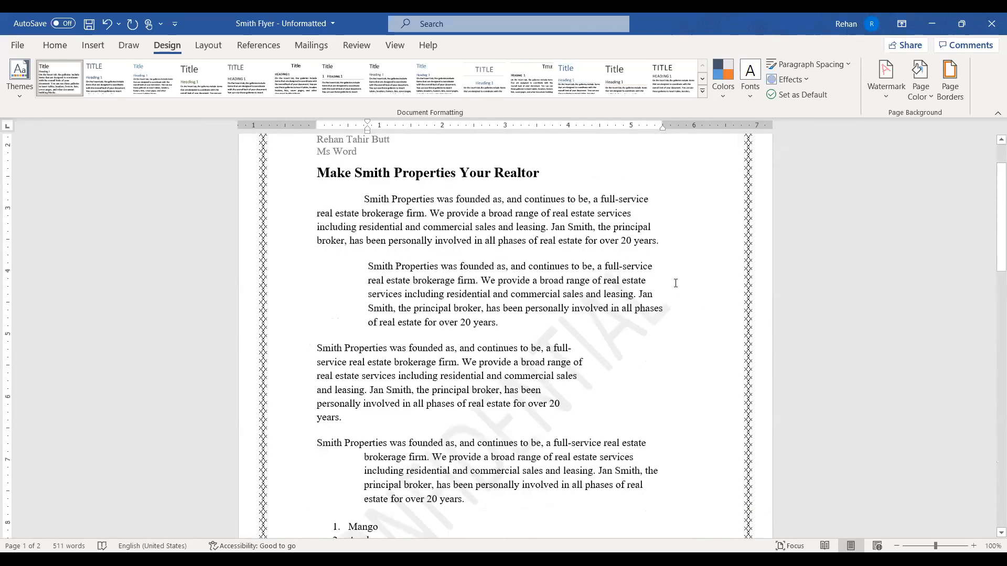
pyautogui.scroll(7, 676, 284)
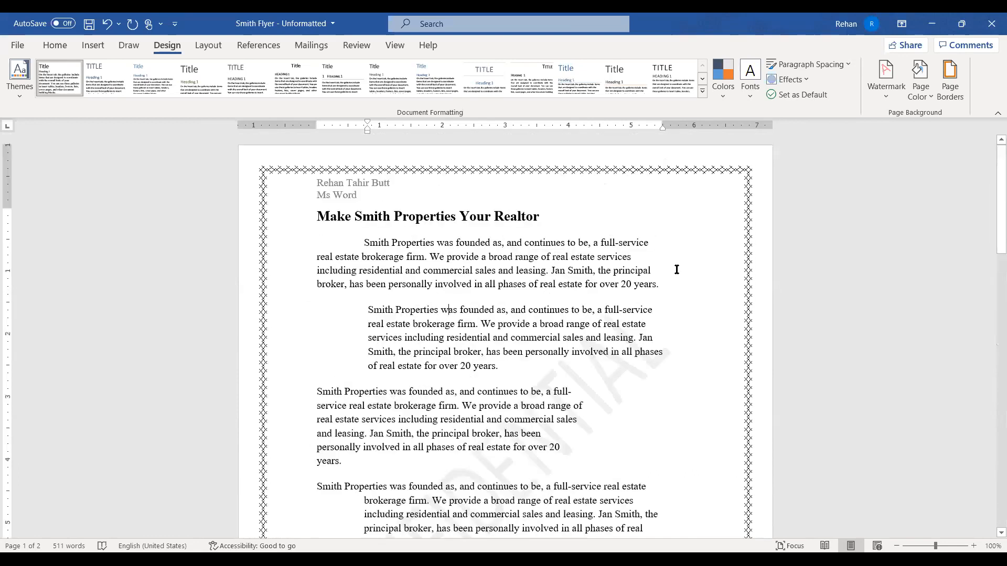
pyautogui.scroll(-1, 677, 268)
pyautogui.scroll(-3, 677, 267)
pyautogui.scroll(-1, 686, 258)
pyautogui.scroll(5, 686, 259)
pyautogui.scroll(-2, 885, 100)
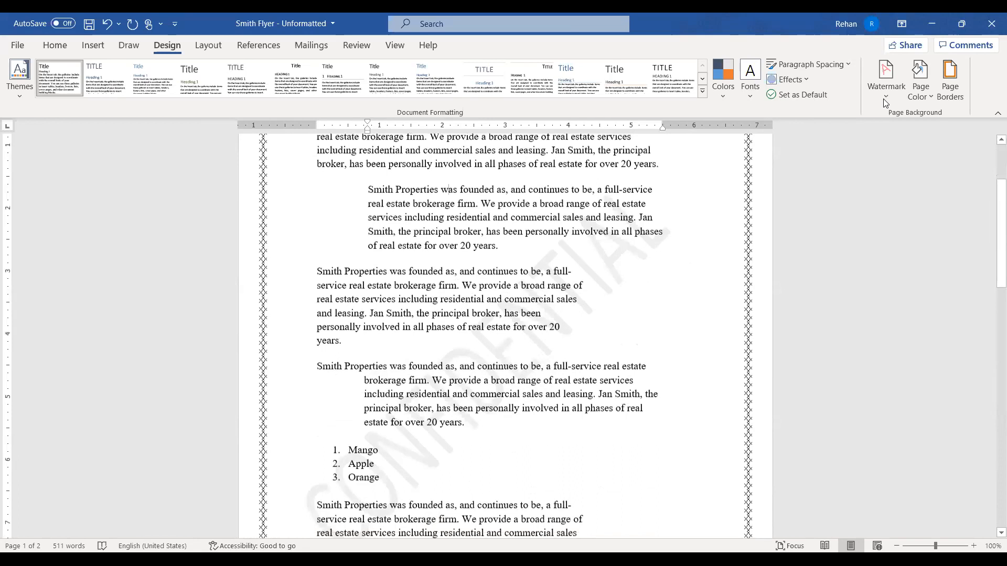
pyautogui.click(885, 99)
# Replace the watermark with DO NOT COPY and look over the flyer with it
pyautogui.click(936, 212)
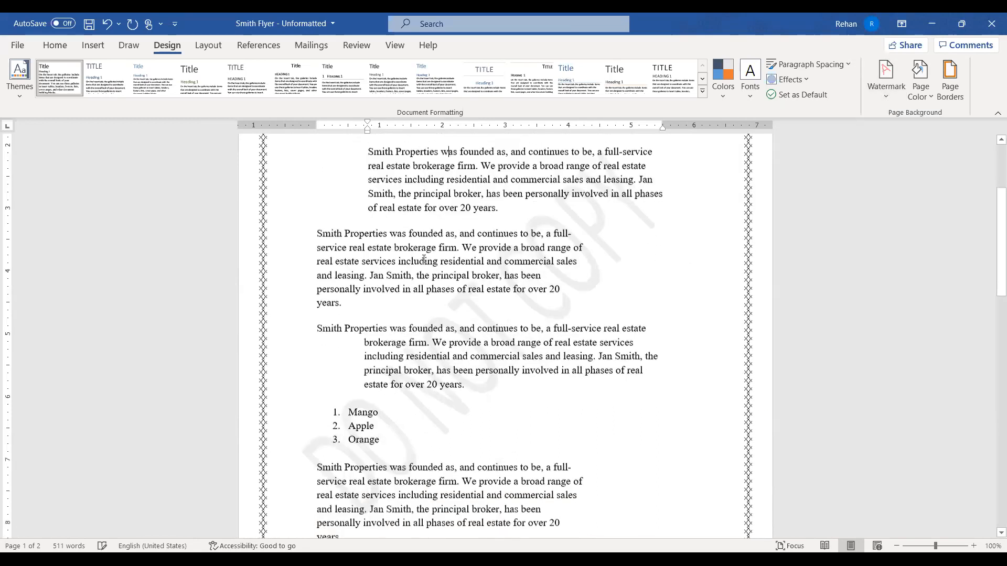
pyautogui.scroll(-4, 918, 102)
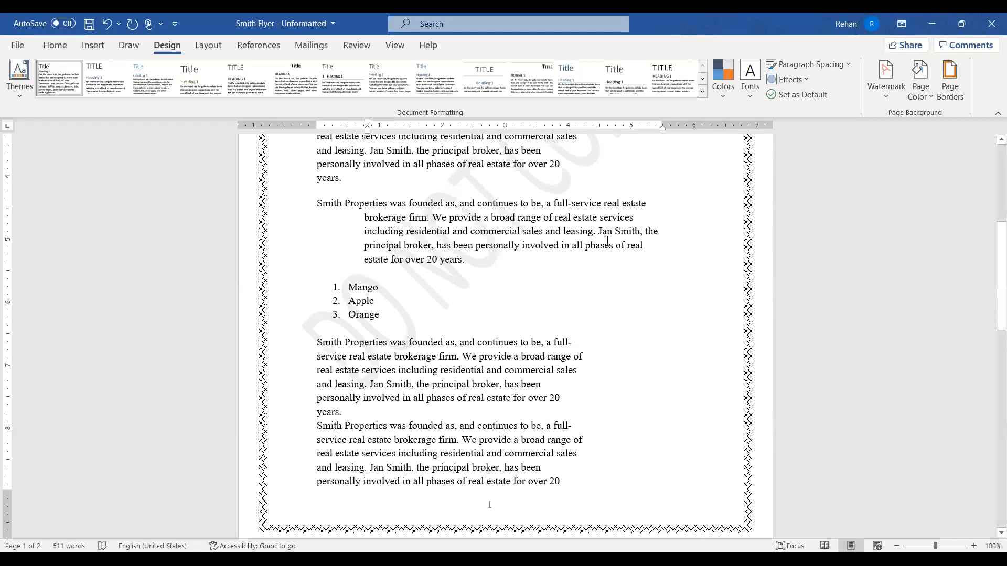
pyautogui.scroll(2, 608, 240)
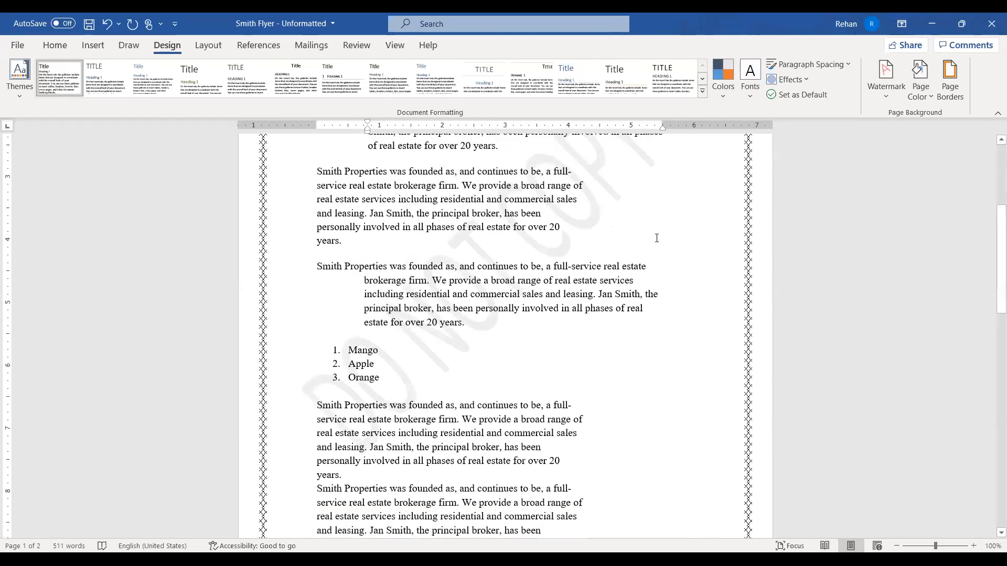
pyautogui.click(889, 97)
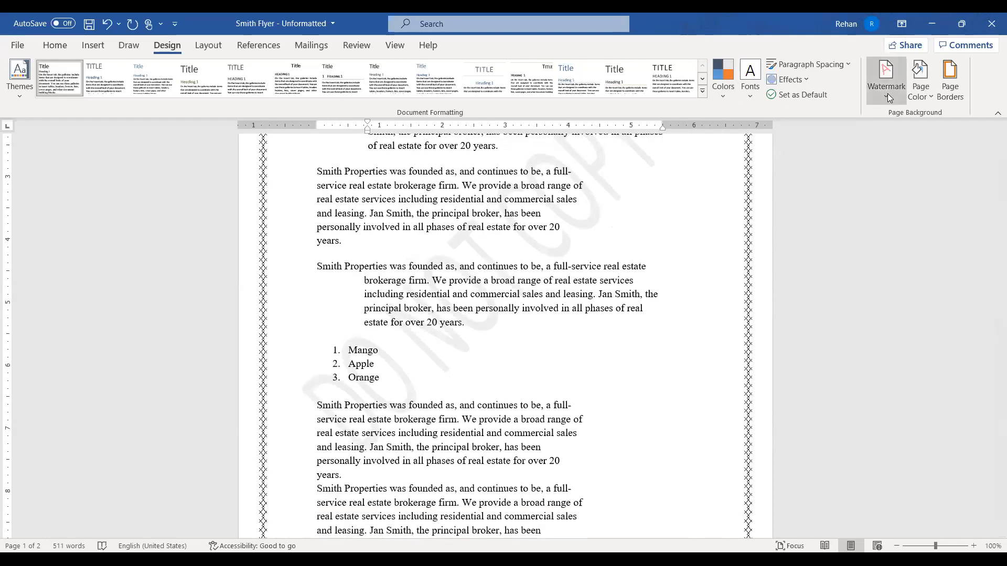
# Make a custom picture watermark from the computer mouse image found by a Bing search for 'mouse'
pyautogui.click(824, 393)
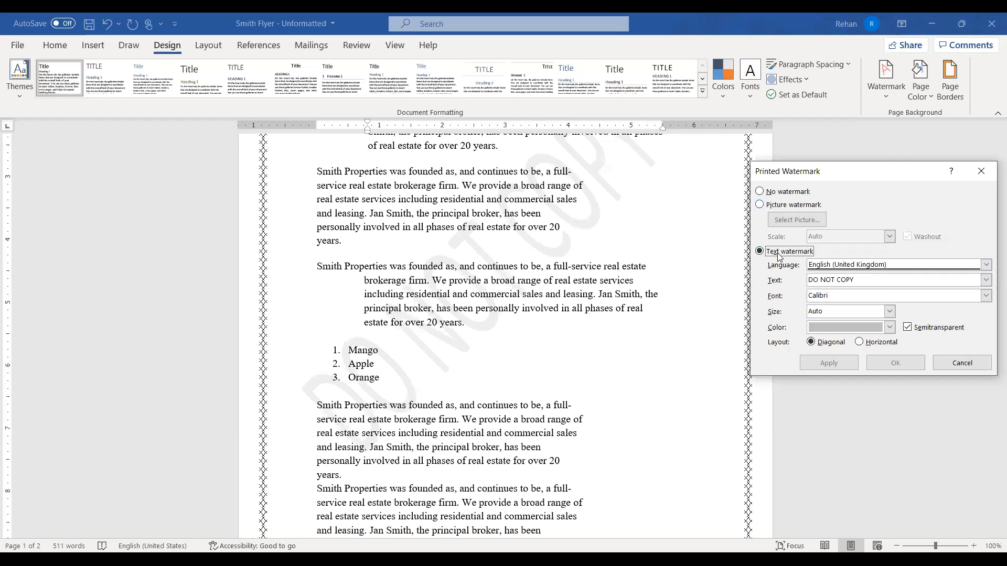
pyautogui.press('Up')
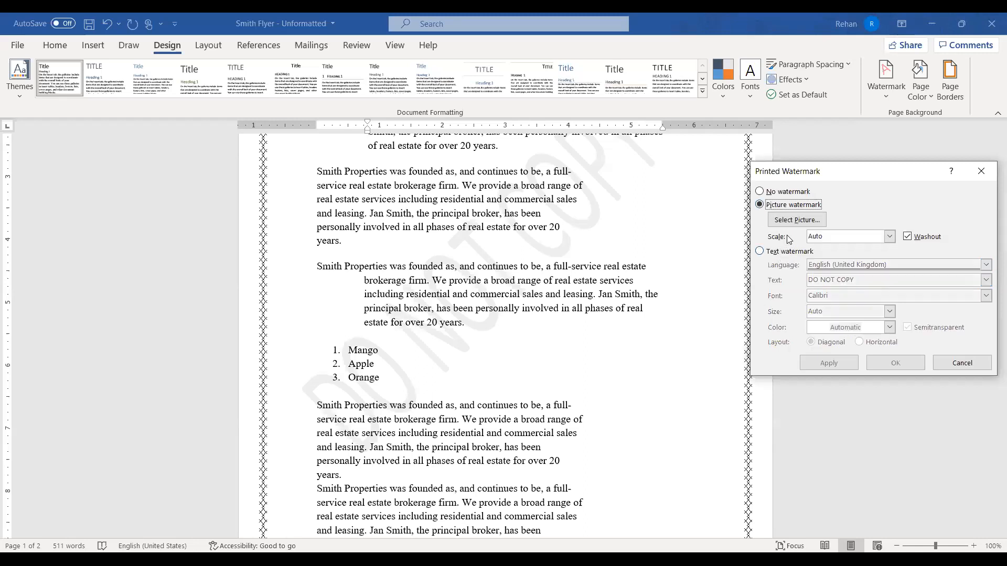
pyautogui.click(798, 221)
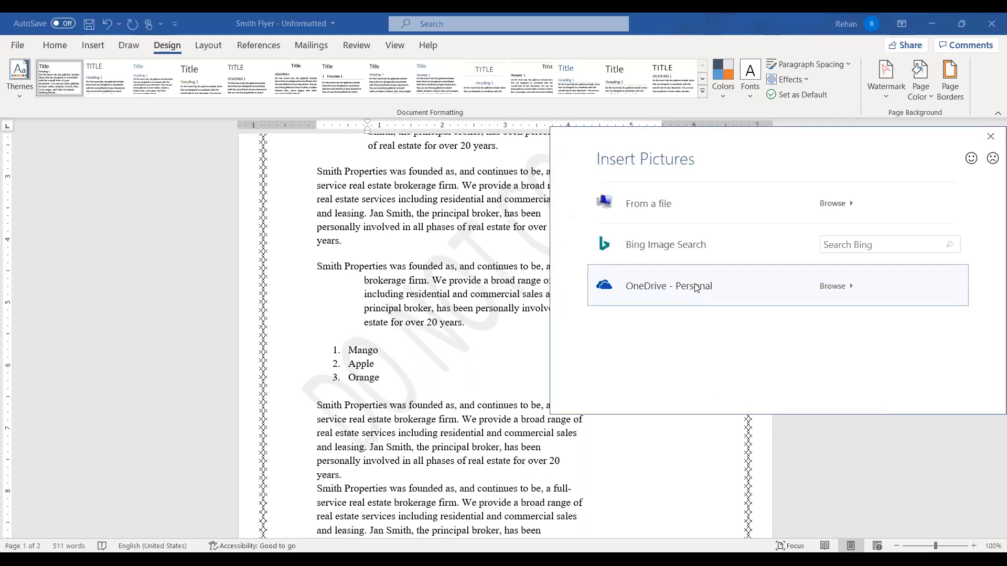
pyautogui.click(885, 242)
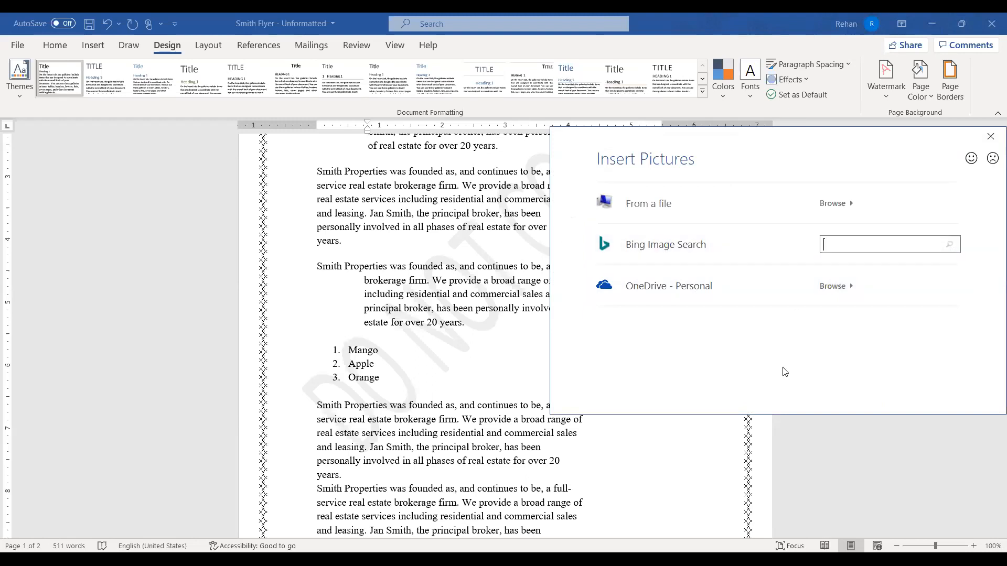
pyautogui.write('mouse')
pyautogui.press('Return')
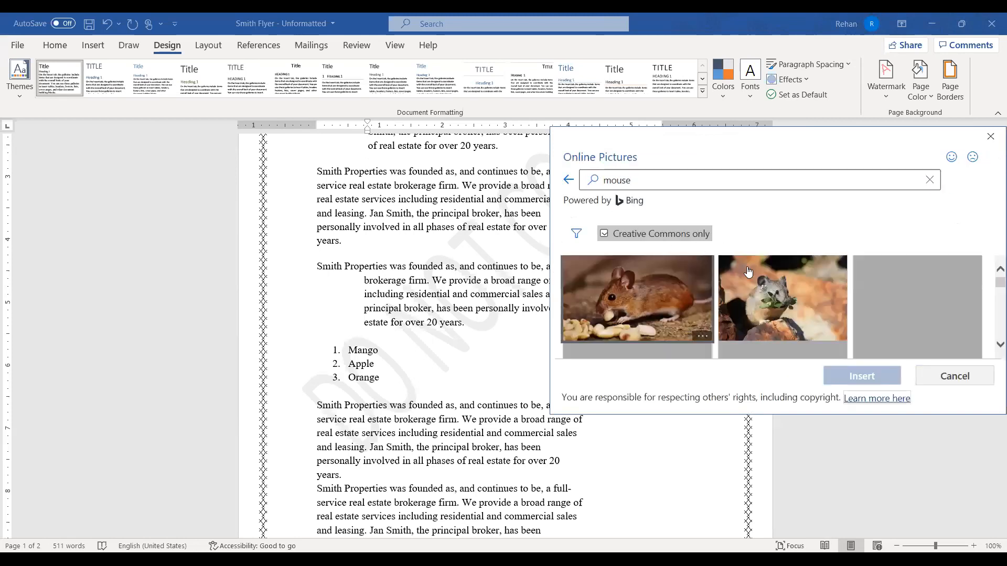
pyautogui.scroll(-3, 840, 294)
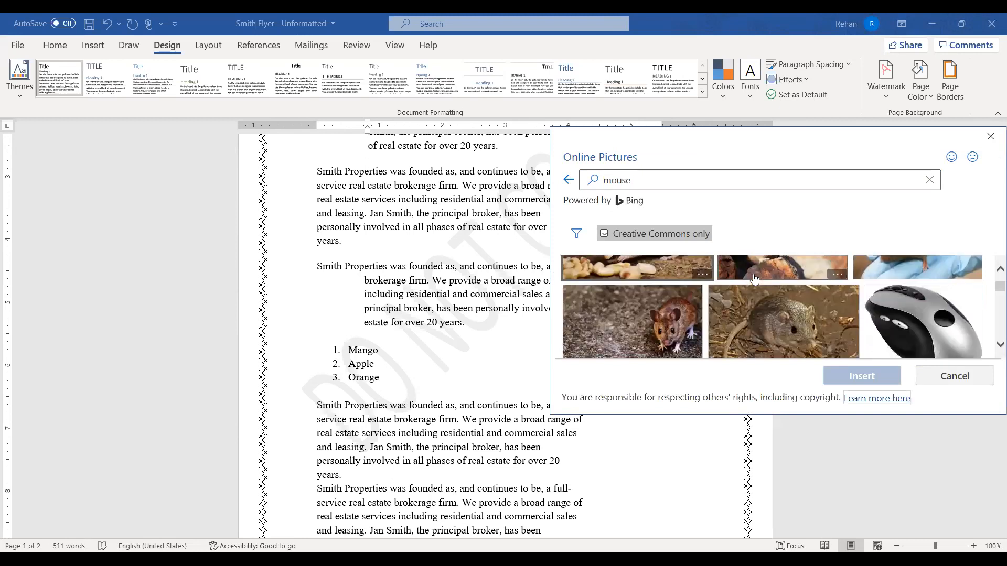
pyautogui.click(946, 303)
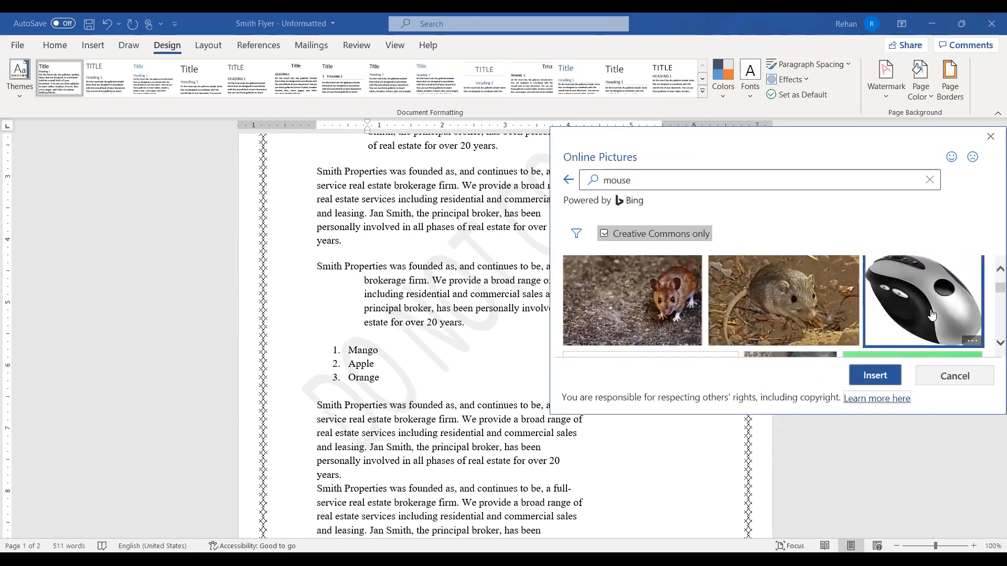
pyautogui.click(873, 376)
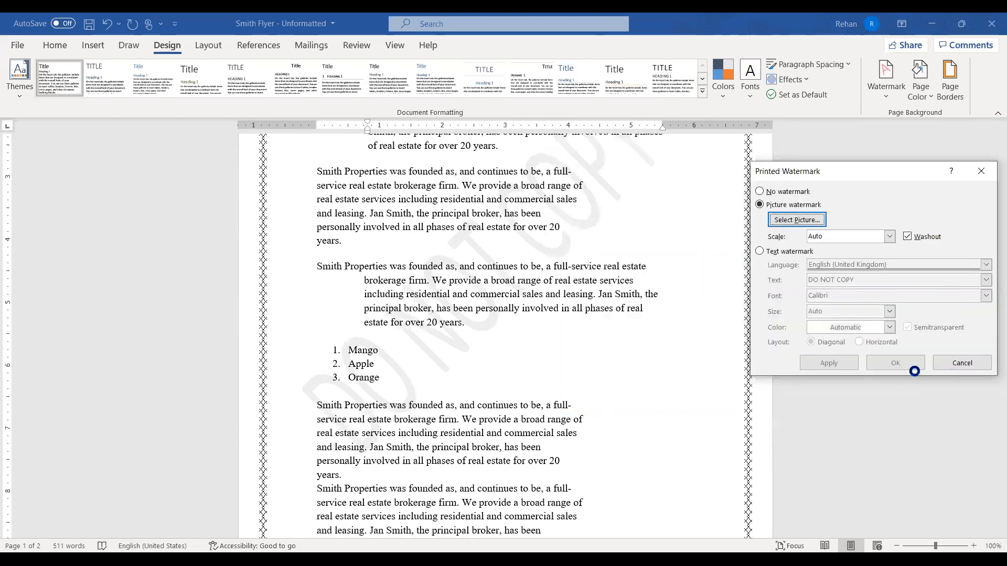
pyautogui.click(850, 368)
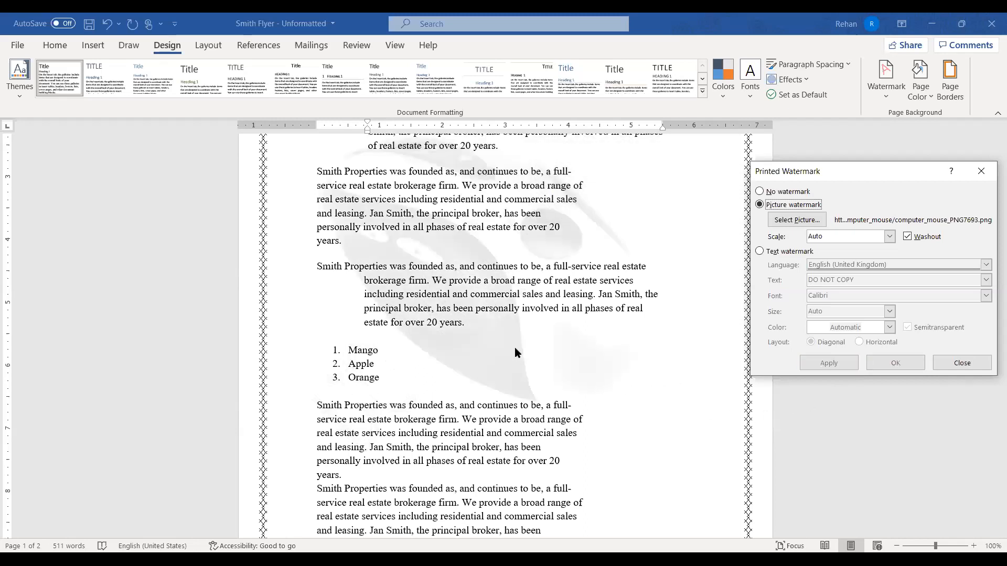
# Close the Printed Watermark dialog and confirm the mouse watermark on both flyer pages
pyautogui.click(952, 366)
pyautogui.scroll(-10, 952, 365)
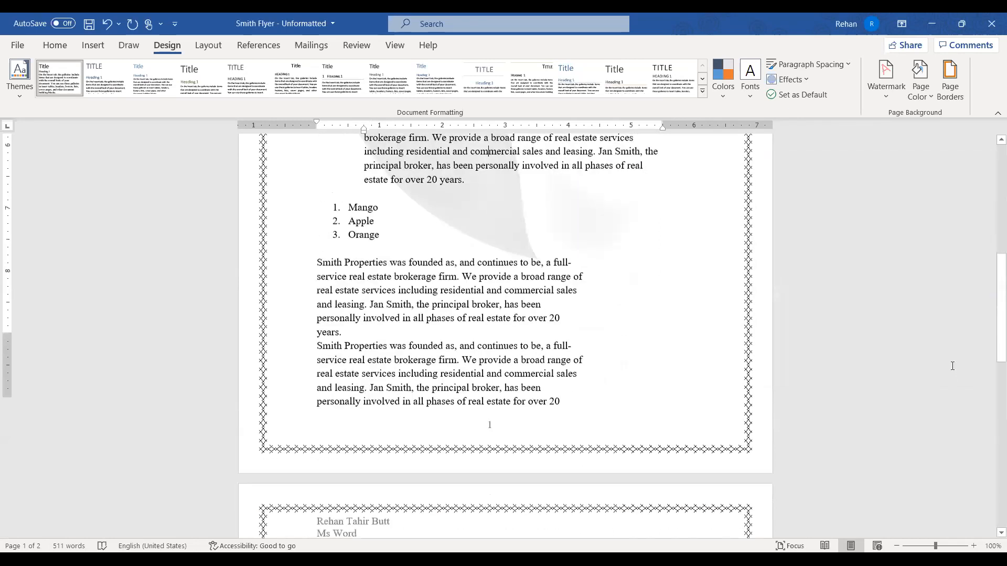
pyautogui.scroll(-8, 486, 290)
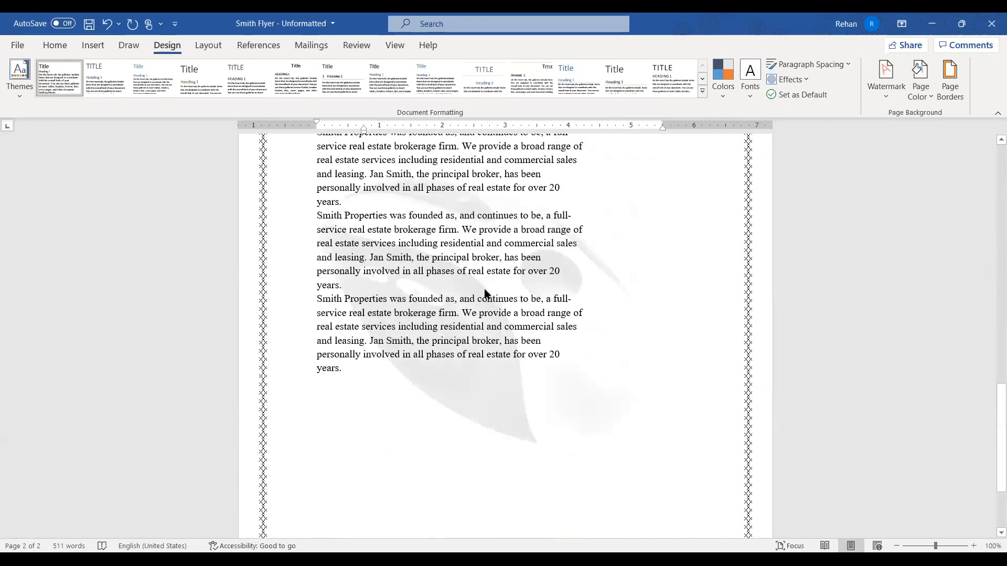
pyautogui.scroll(5, 486, 289)
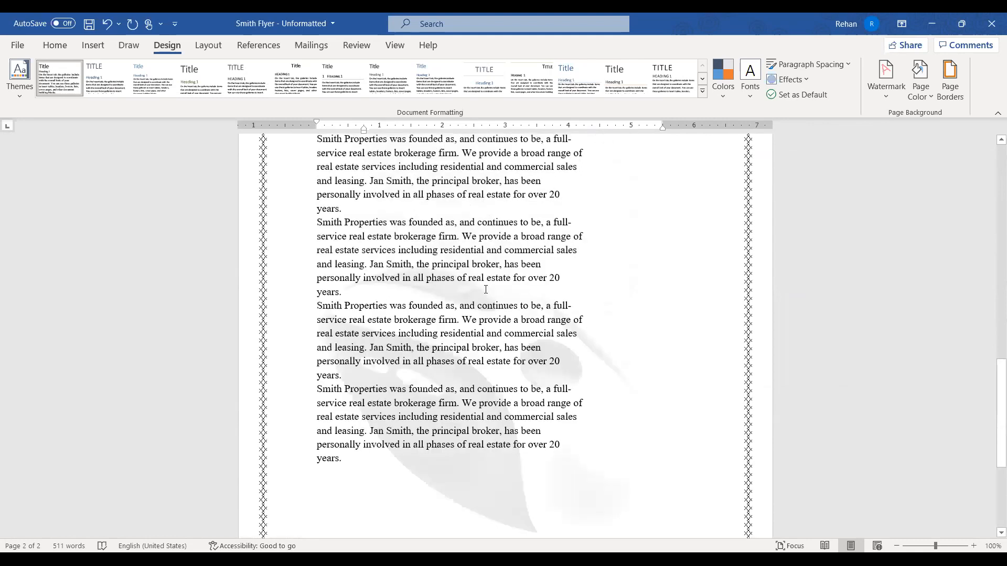
pyautogui.scroll(10, 484, 289)
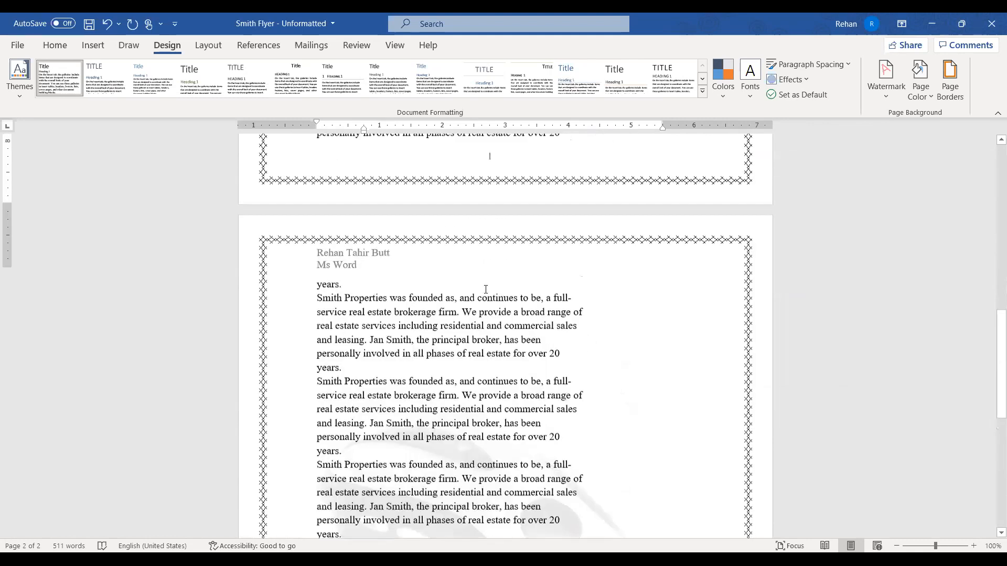
pyautogui.scroll(8, 485, 290)
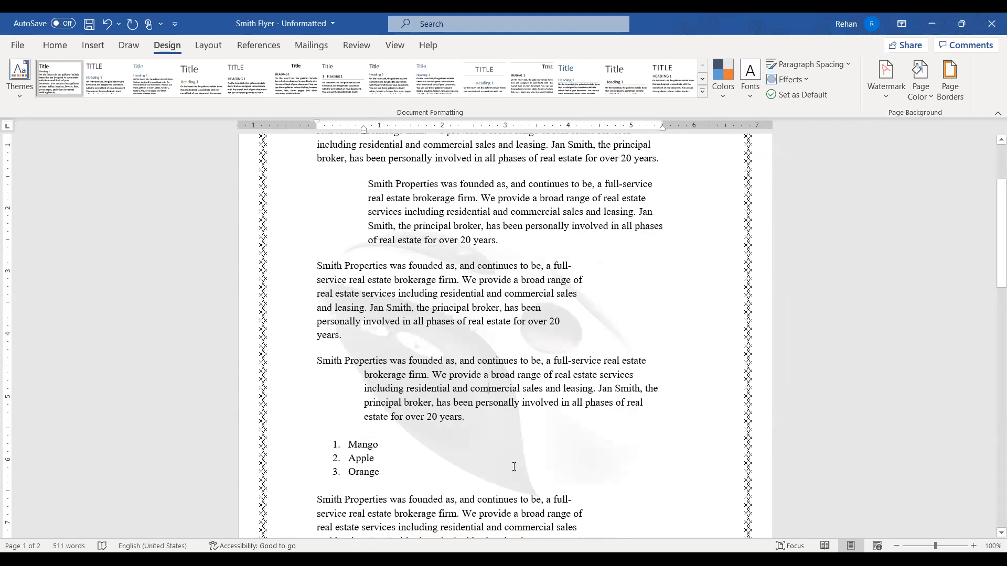
pyautogui.scroll(3, 521, 353)
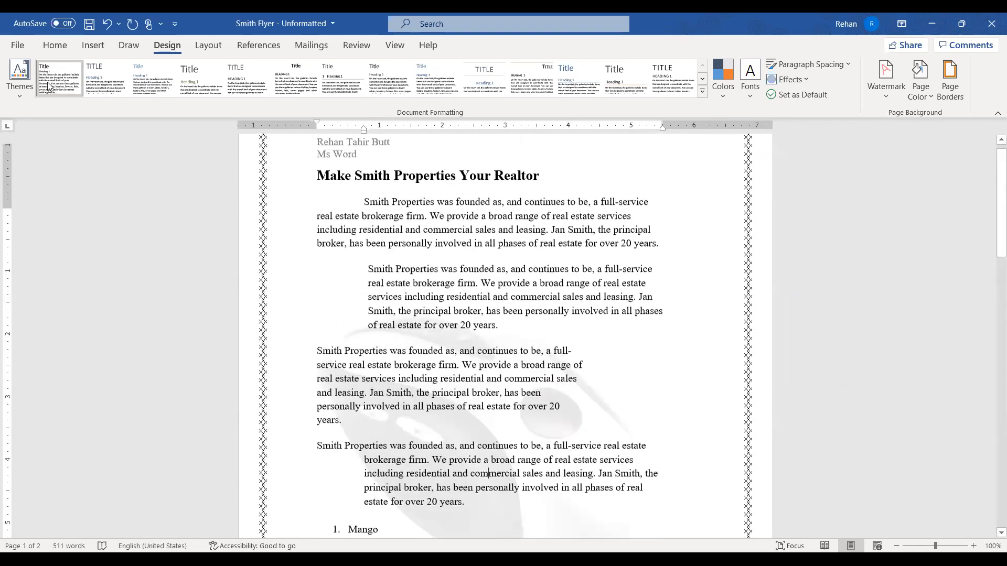
pyautogui.click(59, 48)
pyautogui.scroll(1, 649, 259)
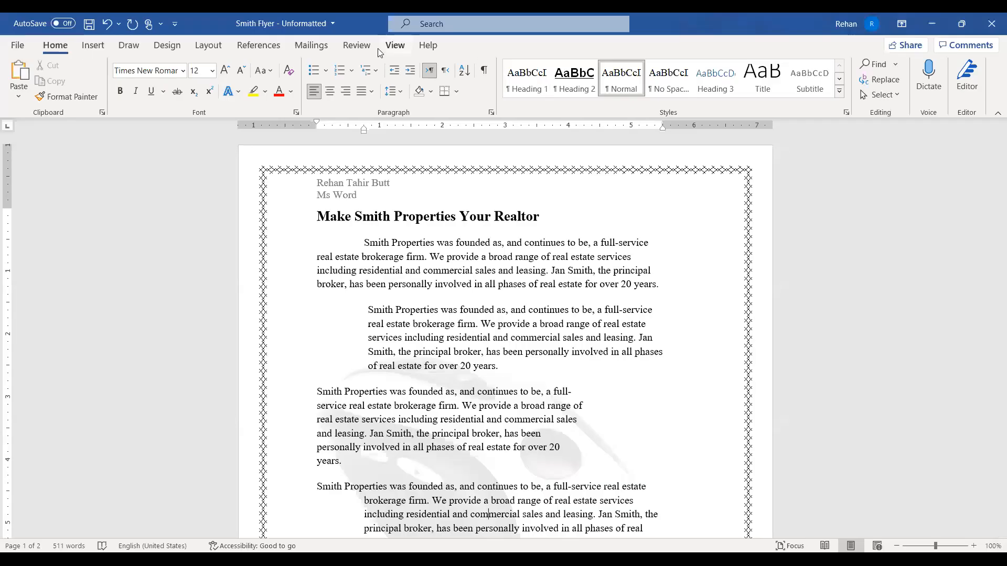
# Return to the watermarked flyer in Word and bring up the View tab options
pyautogui.click(395, 46)
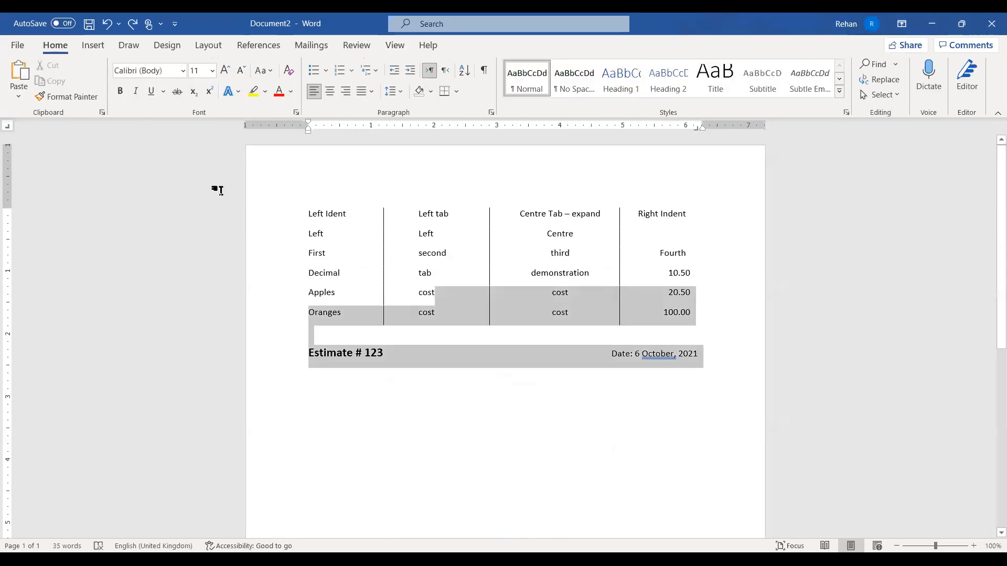
# Delete Document2's tab table and Estimate line, leaving a blank page
pyautogui.moveTo(217, 191); pyautogui.dragTo(179, 169)
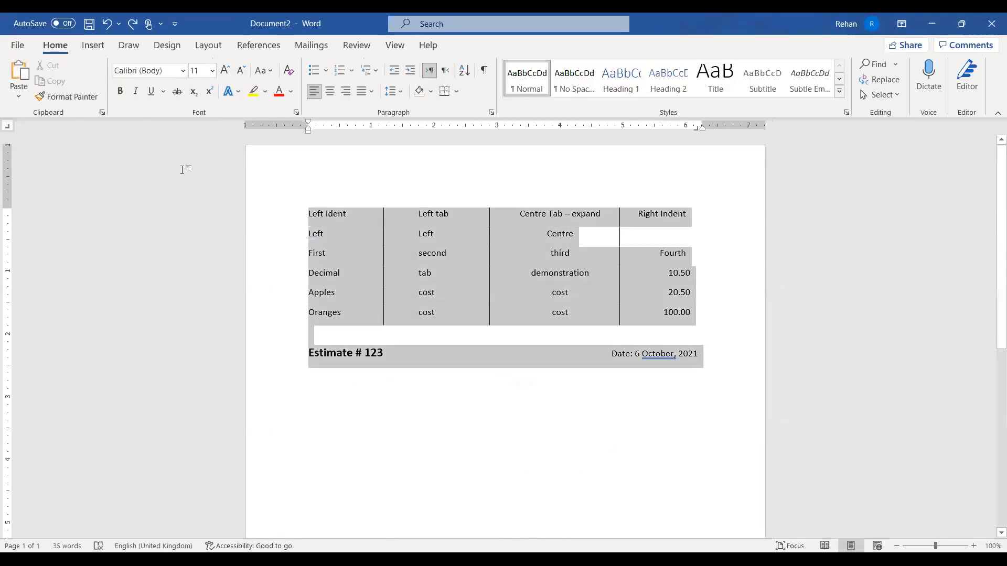
pyautogui.press('Delete')
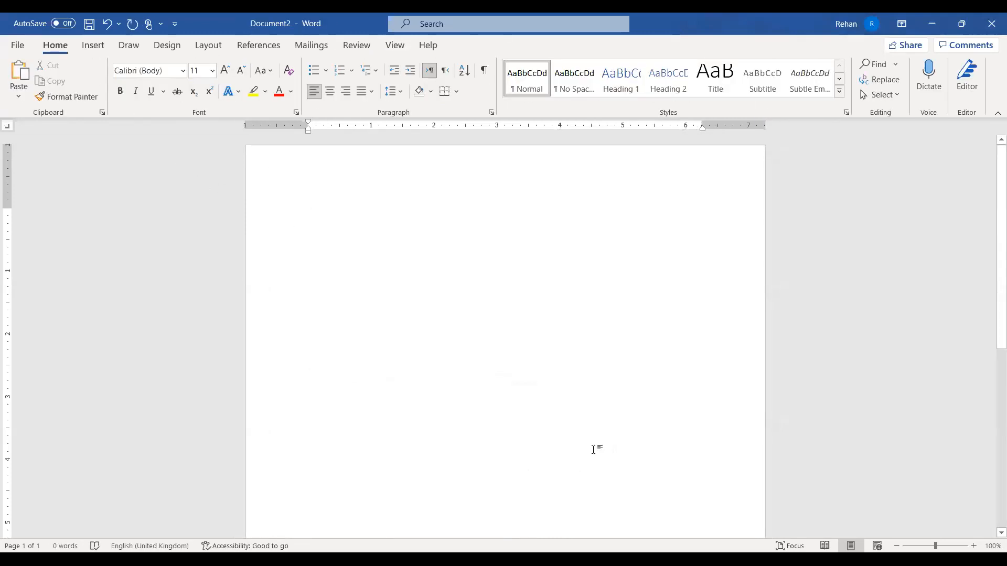
pyautogui.click(104, 52)
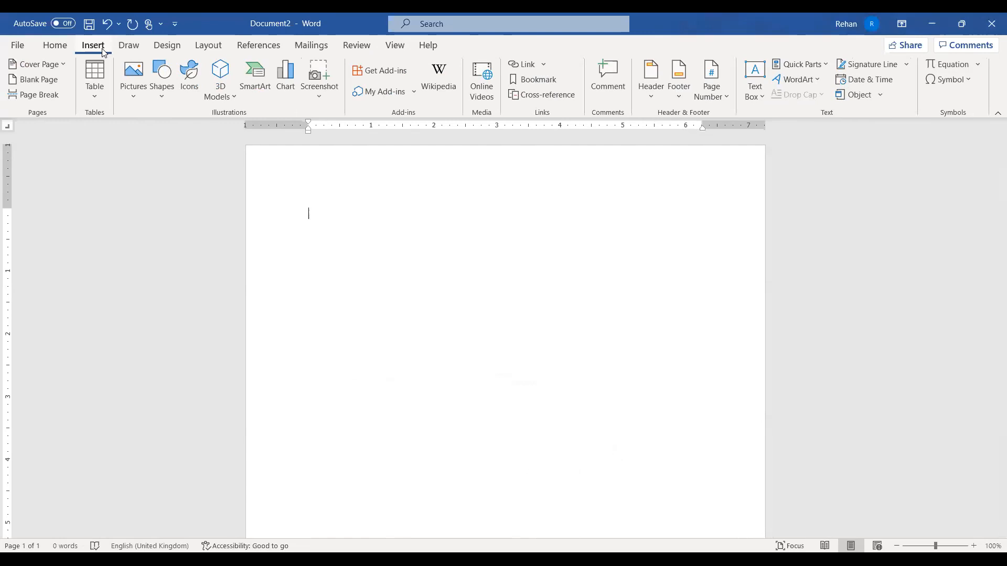
# Insert a 3x2 table headed Serial Number, Fruit name and Price, with 1 in the first data cell
pyautogui.click(98, 97)
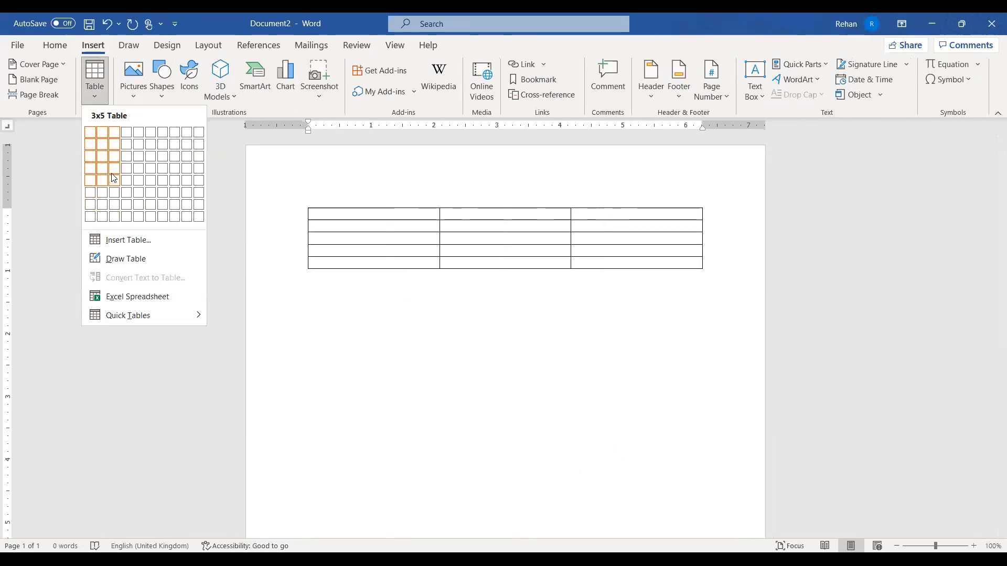
pyautogui.click(113, 147)
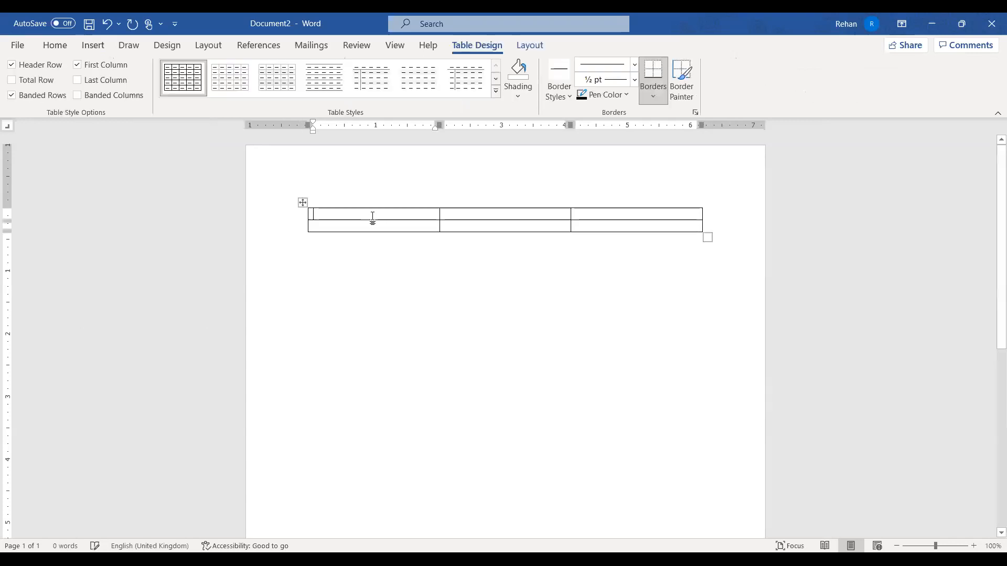
pyautogui.write('Serial NUmber')
pyautogui.press('Tab')
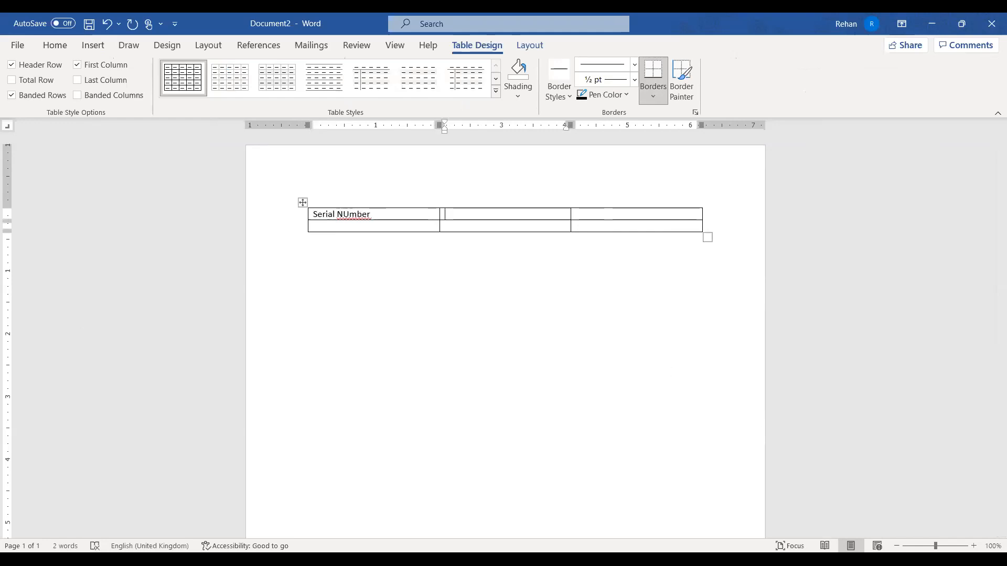
pyautogui.write('Fruit name')
pyautogui.press('Tab')
pyautogui.write('Price')
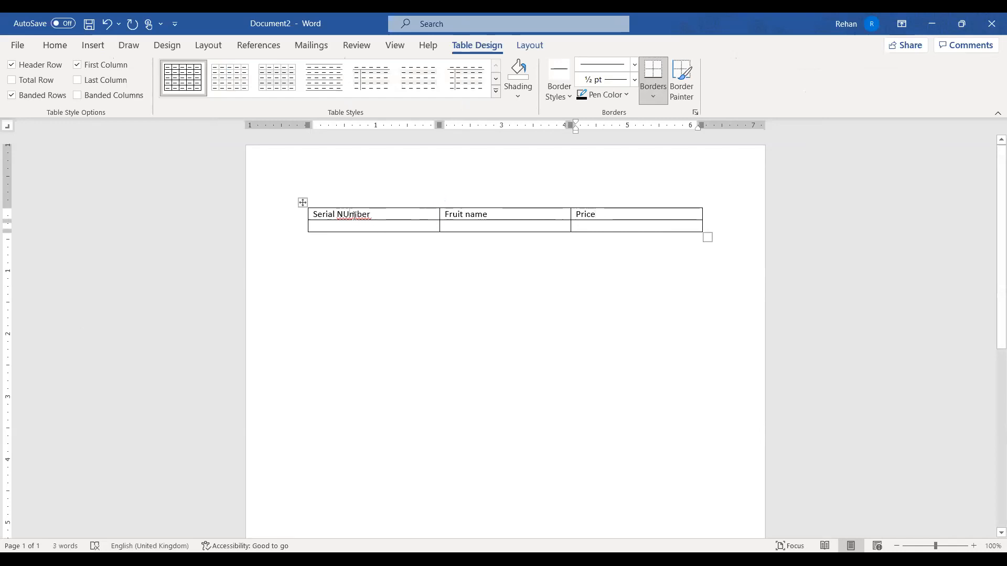
pyautogui.click(374, 224)
pyautogui.write('1')
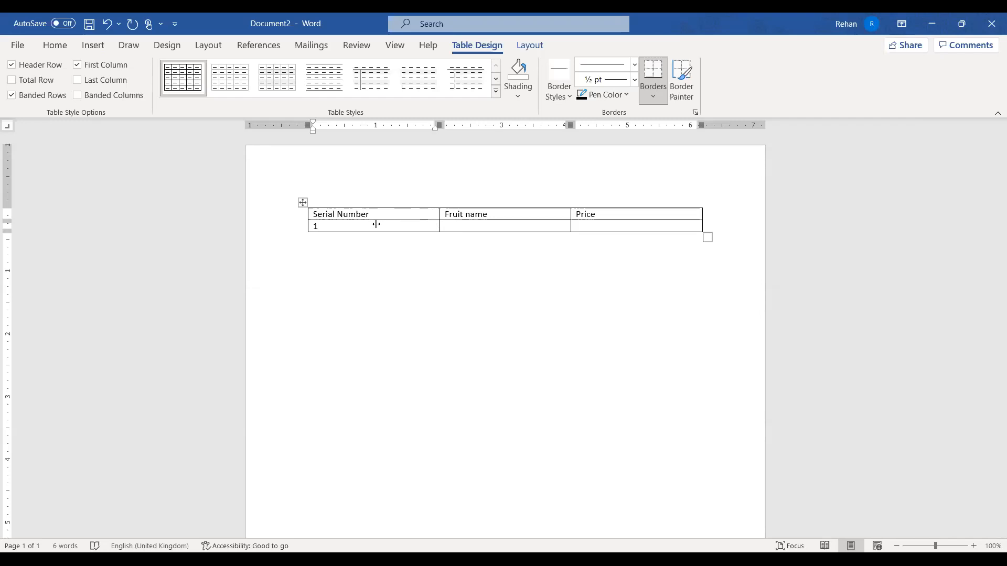
# Narrow the Serial Number column and fill row 1 with Apple priced 100.00PKR
pyautogui.moveTo(439, 220); pyautogui.dragTo(376, 220)
pyautogui.press('Tab')
pyautogui.write('Apple')
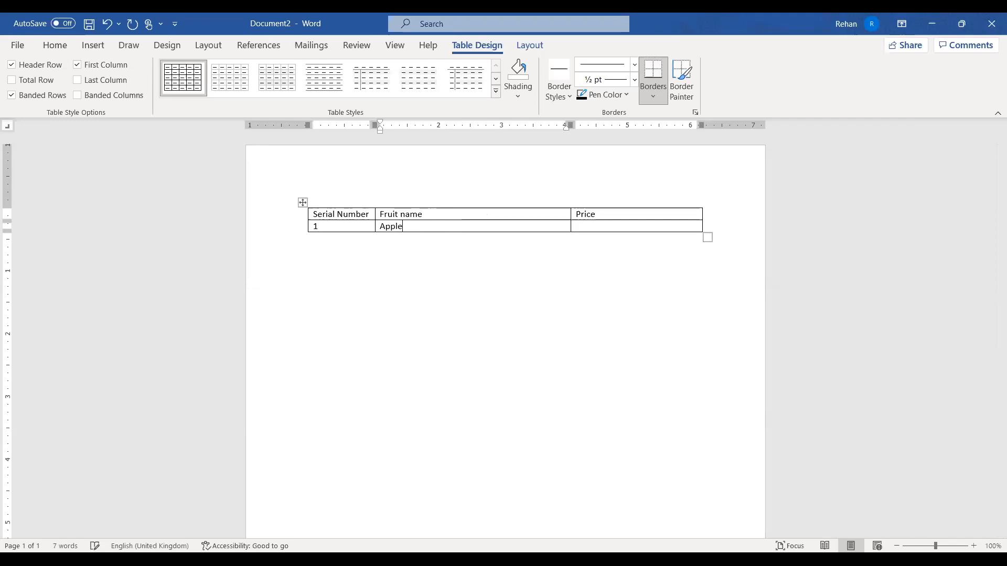
pyautogui.click(606, 225)
pyautogui.write('100.00')
pyautogui.write('PKR.')
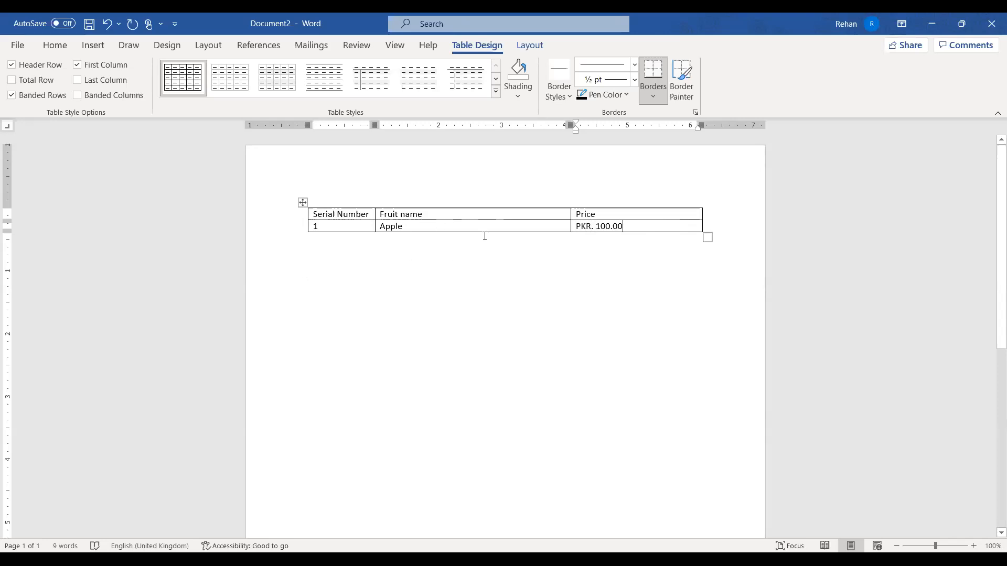
# Add three rows to the table and number them 2, 3 and 4
pyautogui.moveTo(307, 239)
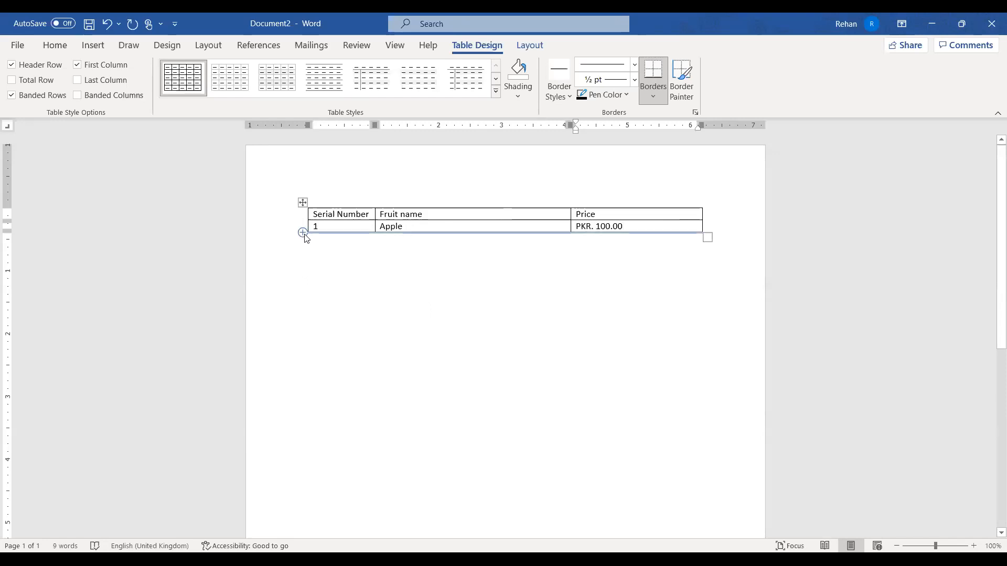
pyautogui.click(303, 234)
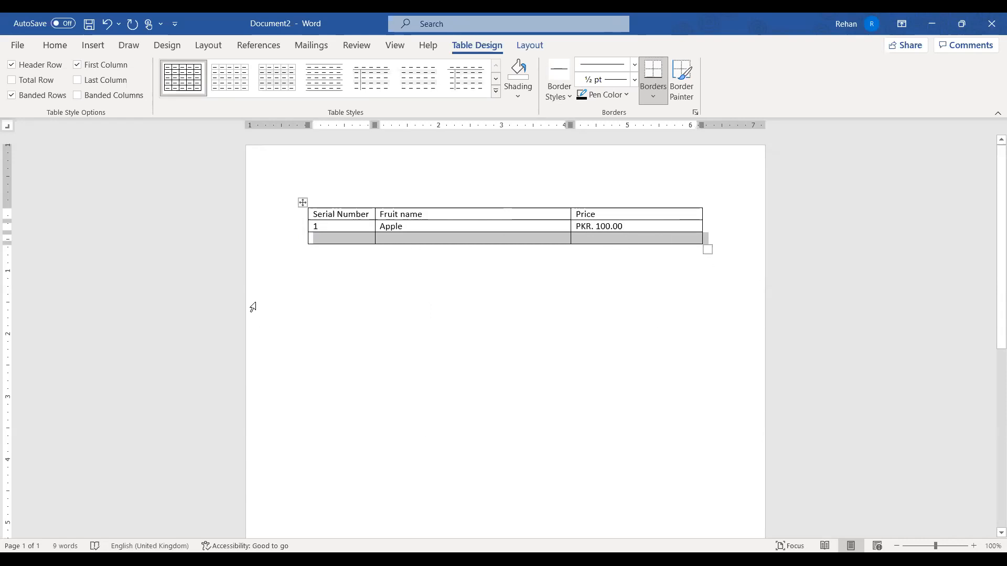
pyautogui.click(303, 245)
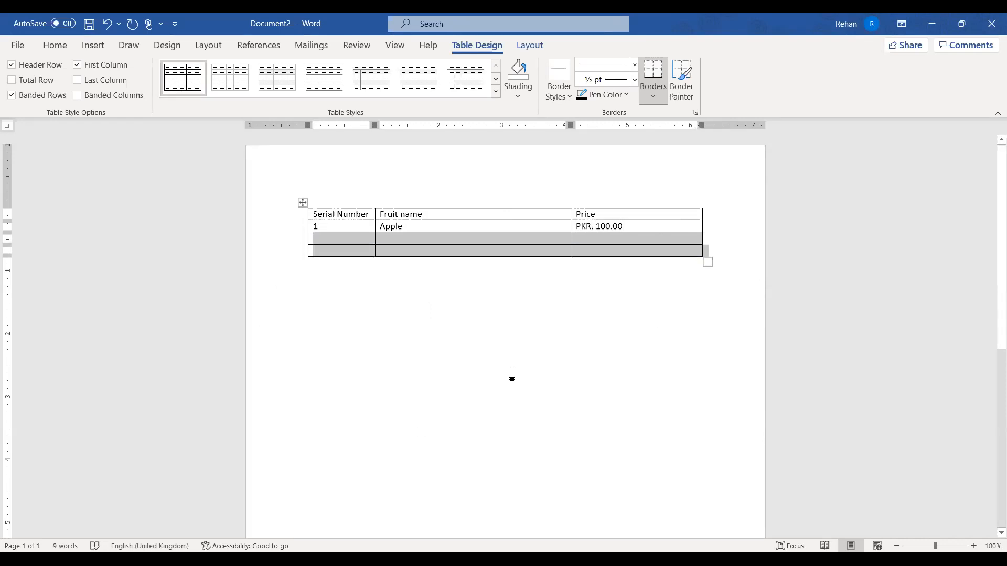
pyautogui.click(304, 257)
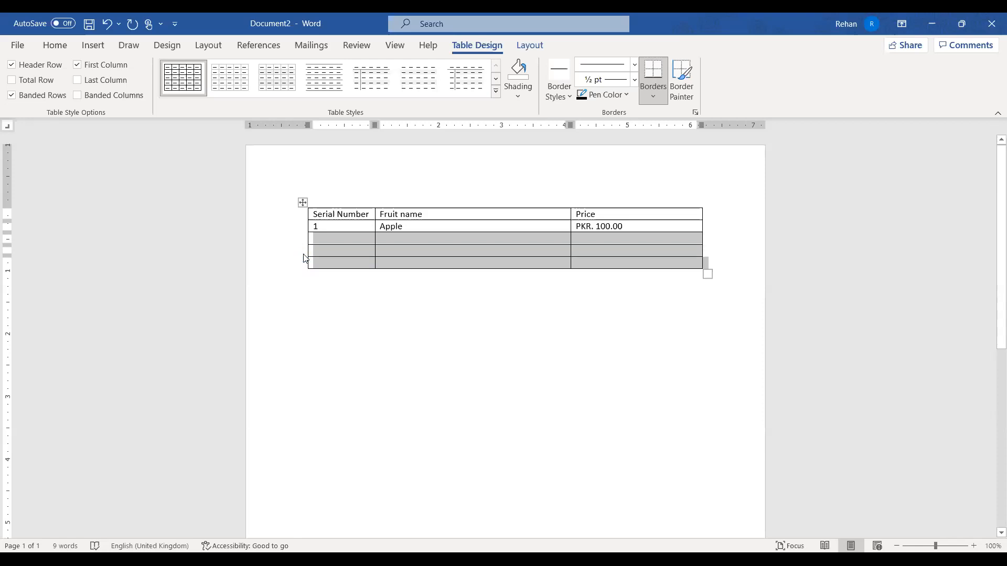
pyautogui.click(304, 267)
pyautogui.click(339, 236)
pyautogui.write('2')
pyautogui.press('Down')
pyautogui.write('3')
pyautogui.press('Down')
pyautogui.write('4')
# Enter Oranges, Bananas and Pear as the fruit names for rows 2 to 4
pyautogui.press('Tab')
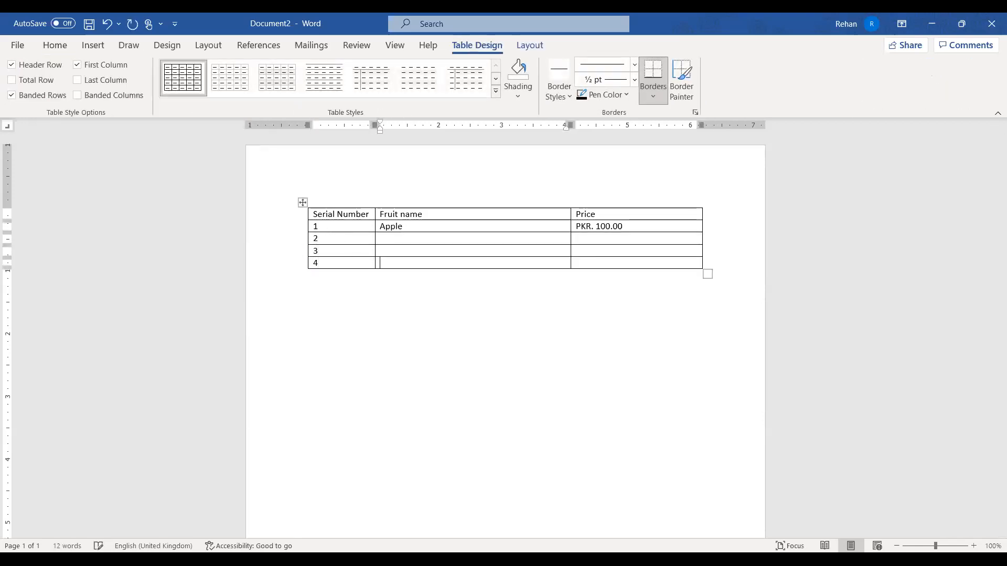
pyautogui.write('Orages')
pyautogui.press('Up')
pyautogui.press('BackSpace')
pyautogui.press('BackSpace')
pyautogui.press('BackSpace')
pyautogui.write('nges')
pyautogui.press('Down')
pyautogui.write('Bananas')
pyautogui.write('Pear')
pyautogui.press('Tab')
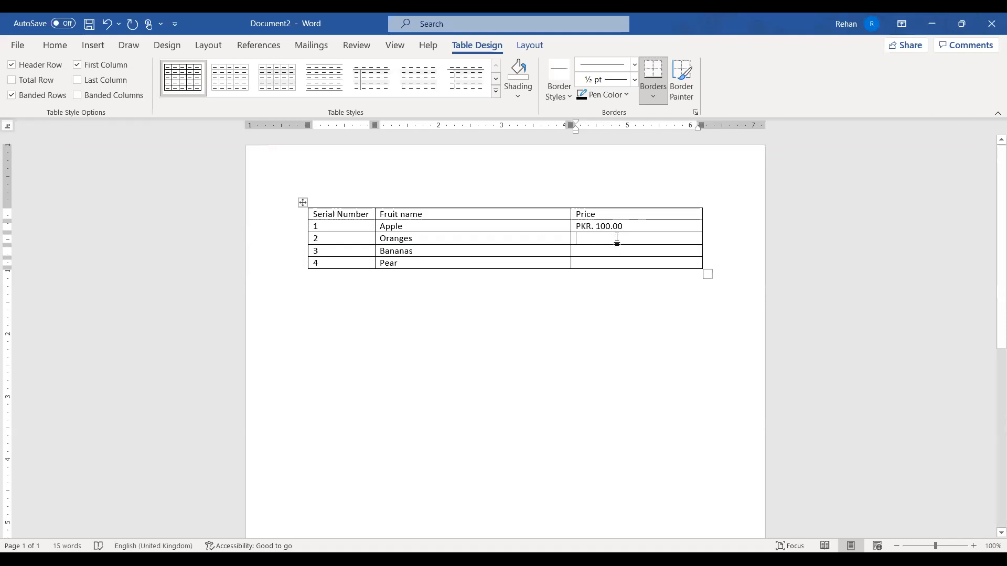
# Remove the period after PKR and align the Apple price on a decimal tab stop
pyautogui.moveTo(293, 226); pyautogui.dragTo(292, 266)
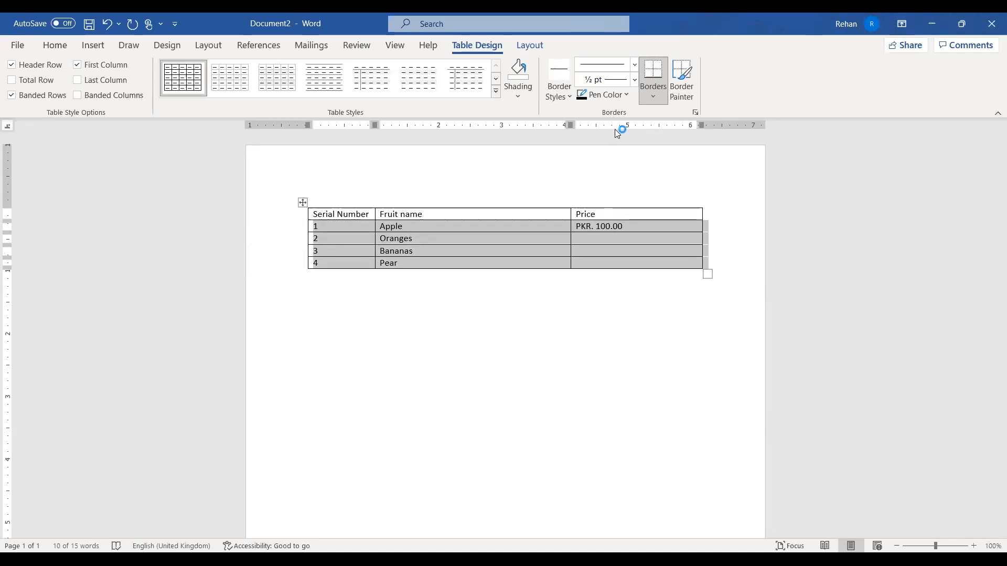
pyautogui.doubleClick(616, 128)
pyautogui.click(618, 447)
pyautogui.click(608, 252)
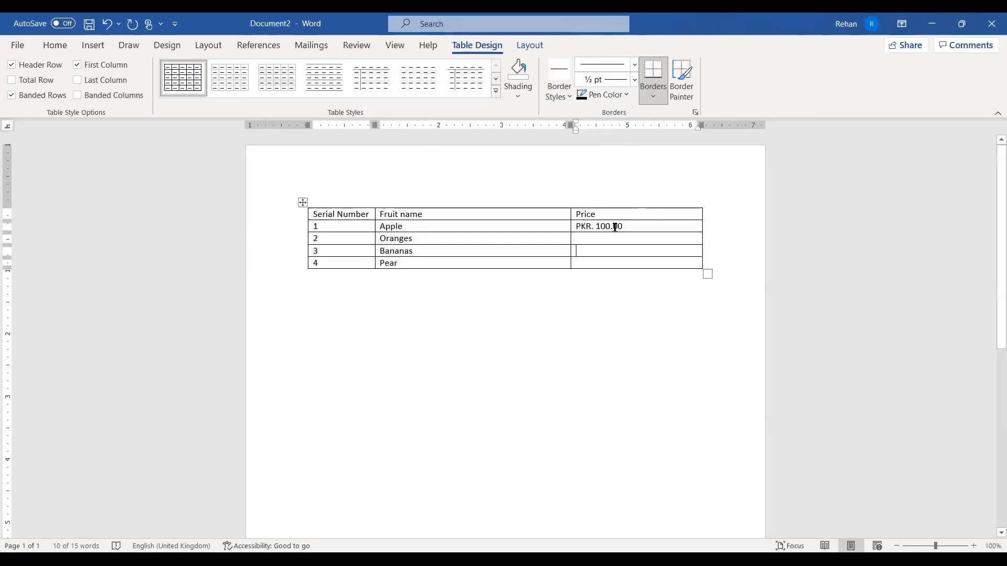
pyautogui.click(596, 229)
pyautogui.press('BackSpace')
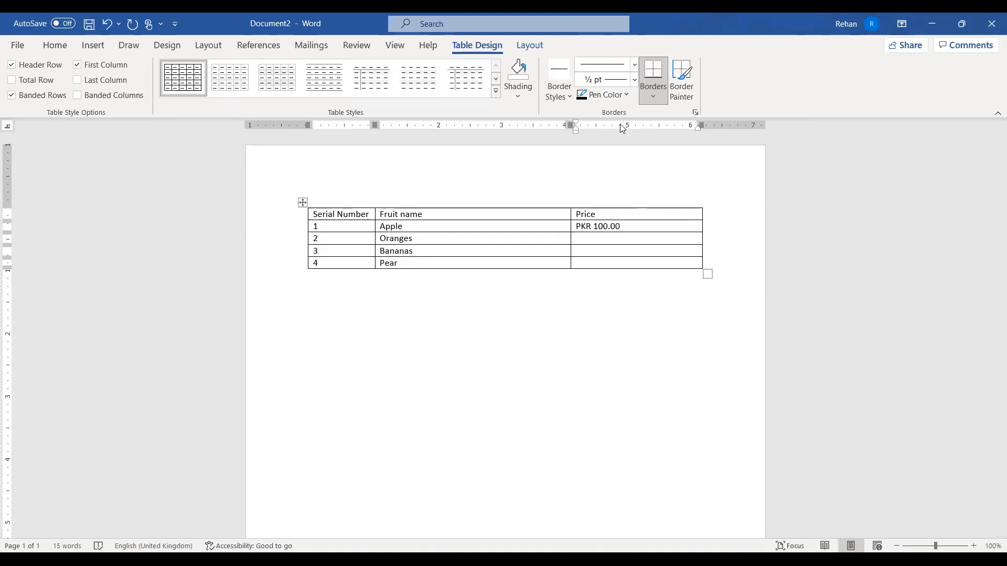
pyautogui.moveTo(634, 225); pyautogui.dragTo(575, 223)
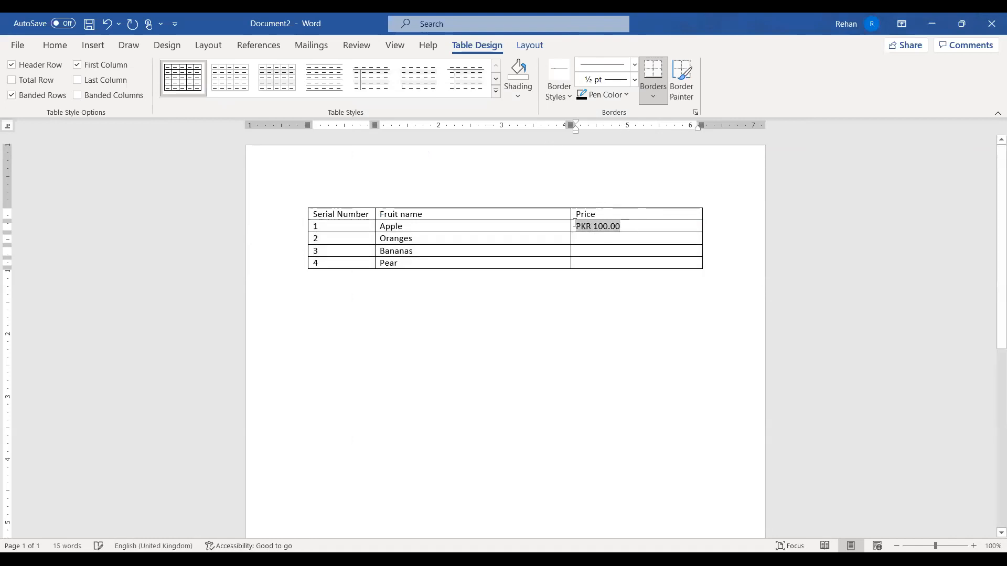
pyautogui.moveTo(618, 125); pyautogui.dragTo(636, 126)
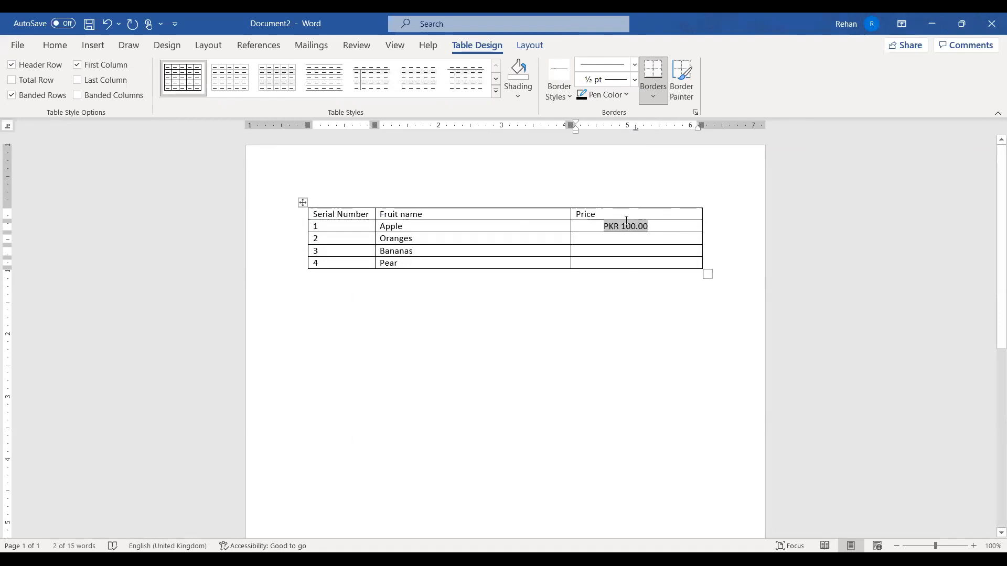
# Copy the Apple price PKR 100.00 into the Oranges price cell
pyautogui.click(633, 239)
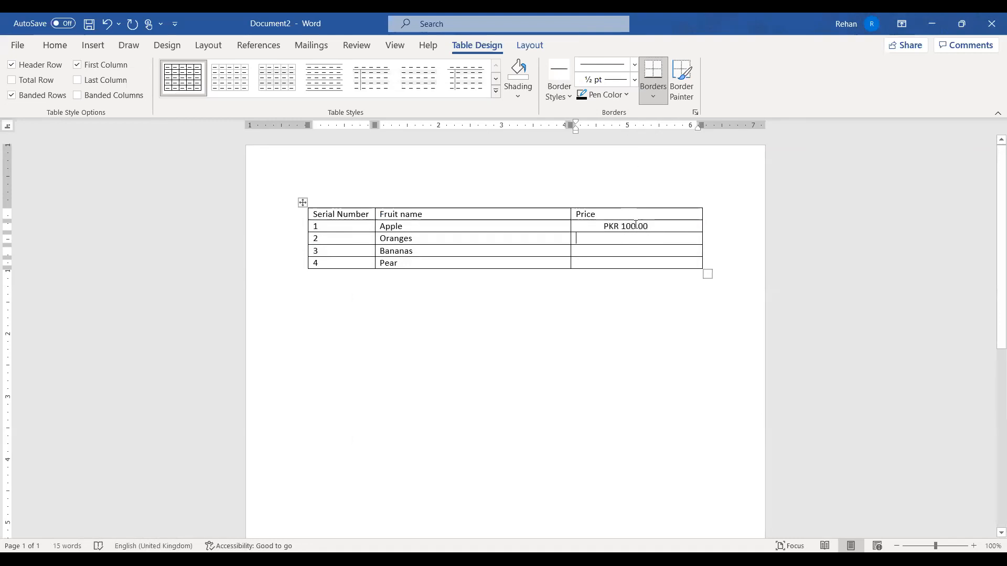
pyautogui.click(656, 225)
pyautogui.moveTo(283, 240); pyautogui.dragTo(286, 264)
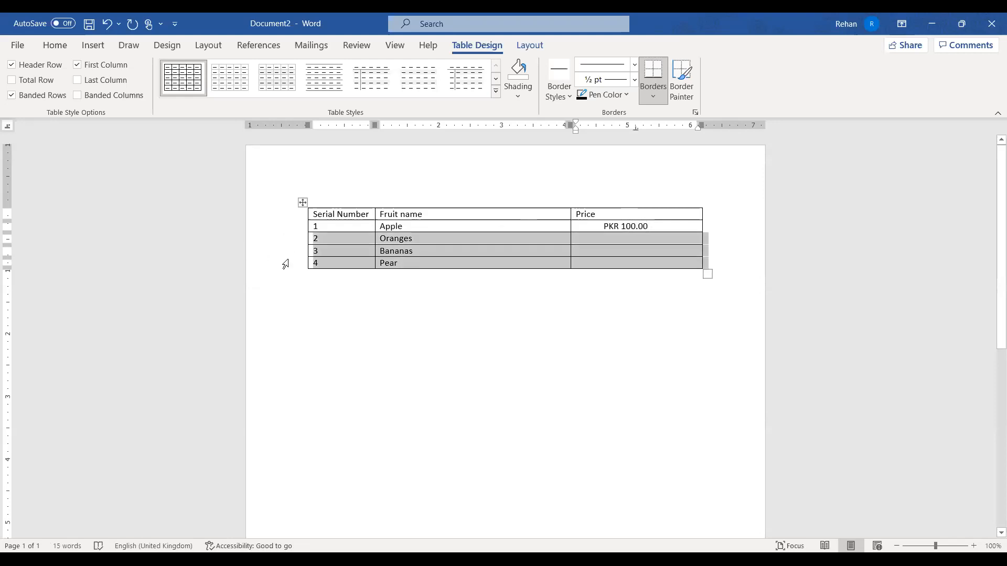
pyautogui.doubleClick(635, 126)
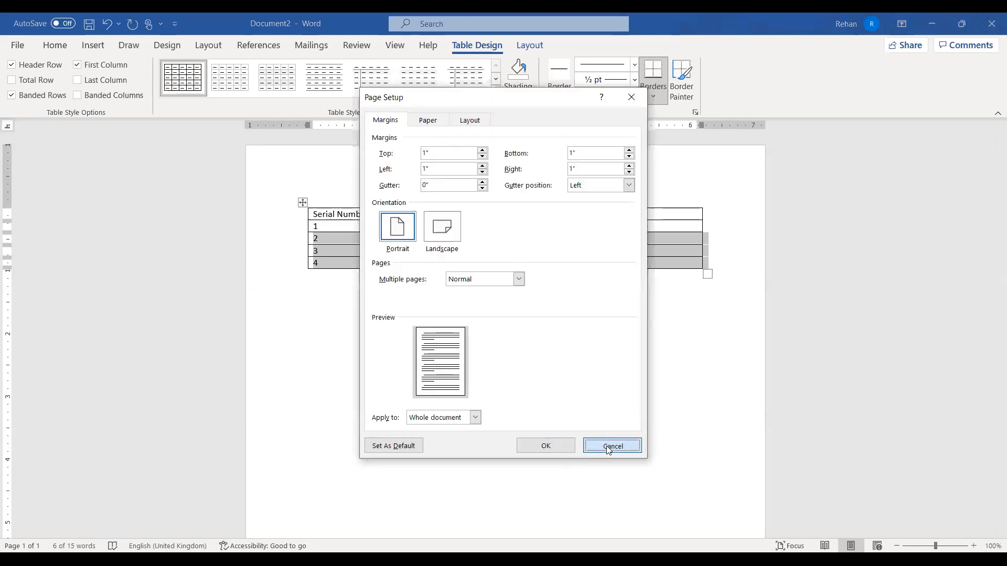
pyautogui.click(610, 446)
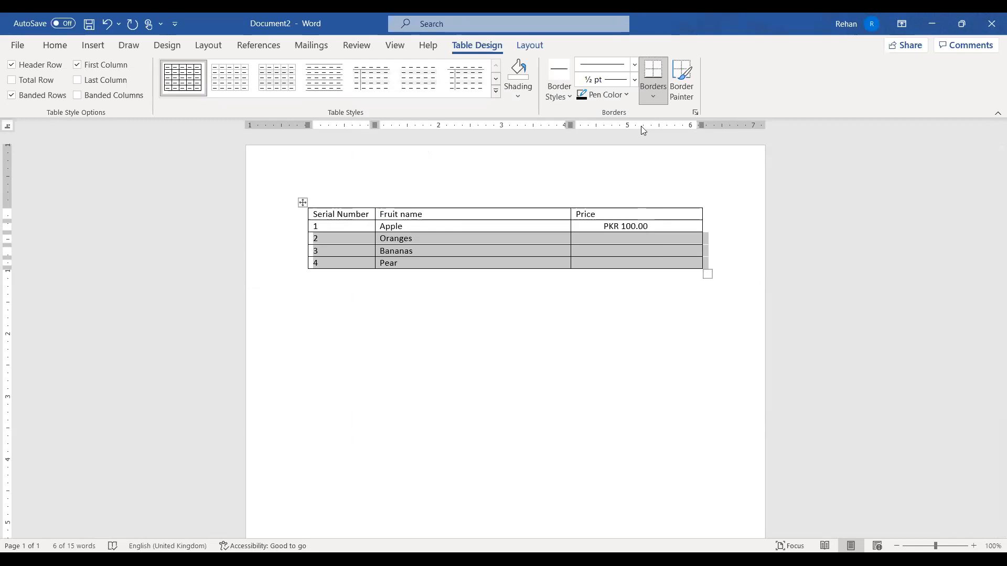
pyautogui.click(635, 251)
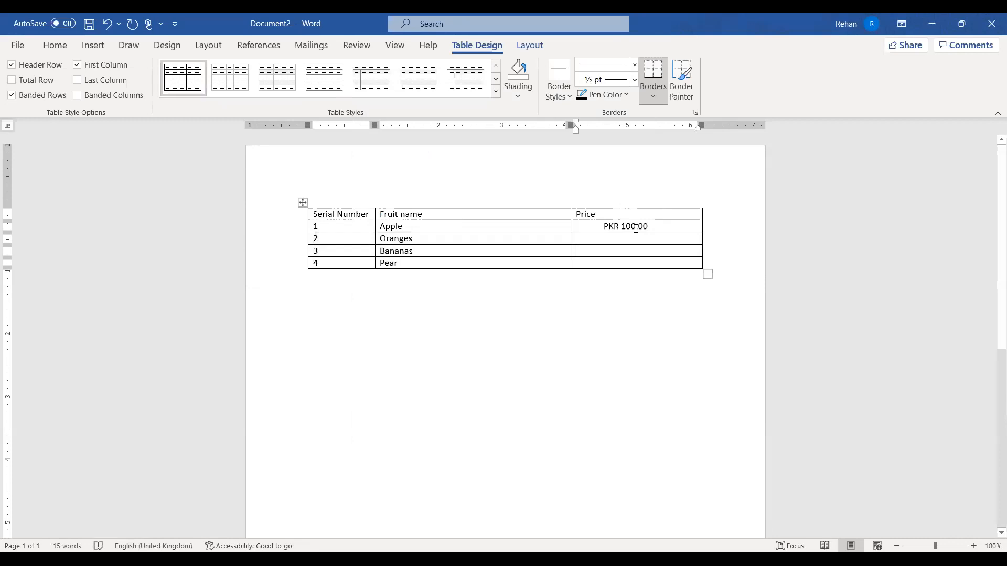
pyautogui.click(652, 226)
pyautogui.moveTo(653, 229); pyautogui.dragTo(601, 227)
pyautogui.hotkey('ctrl', 'c')
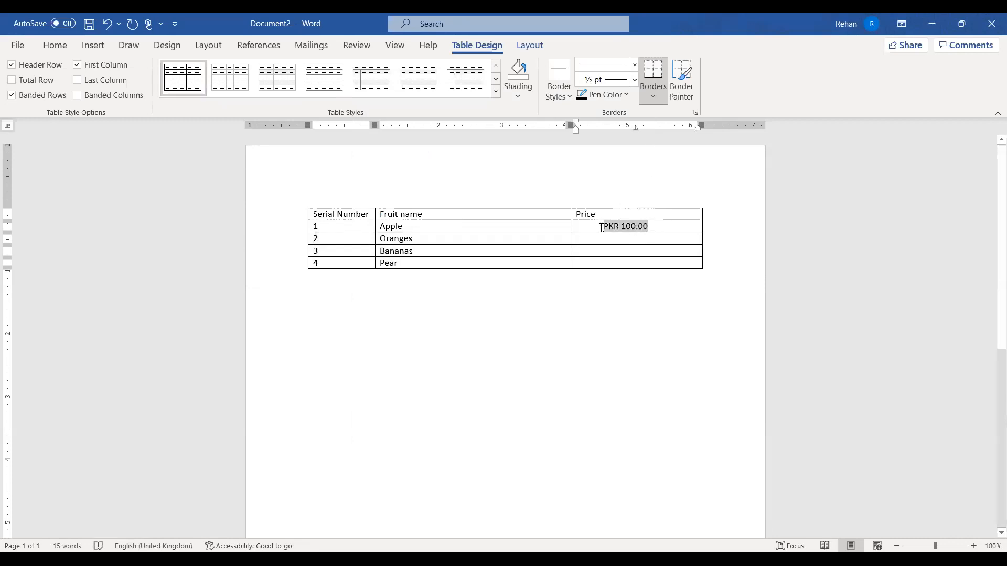
pyautogui.click(655, 240)
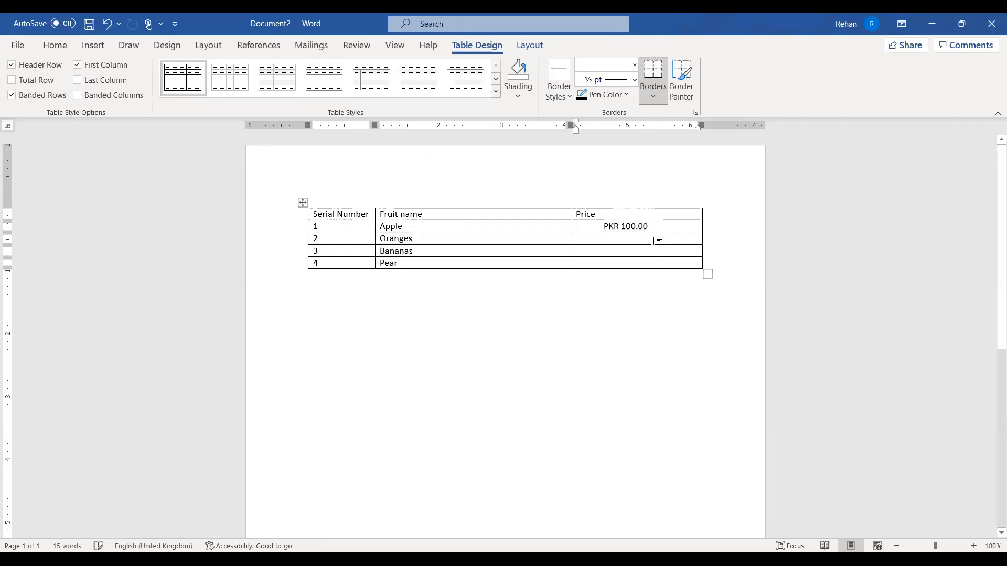
pyautogui.hotkey('ctrl', 'v')
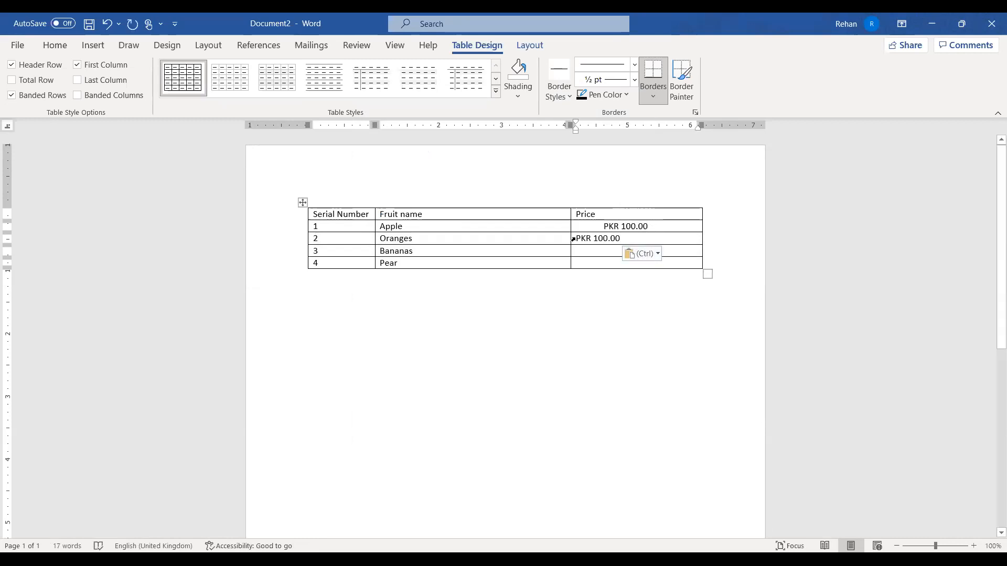
pyautogui.moveTo(575, 238); pyautogui.dragTo(633, 238)
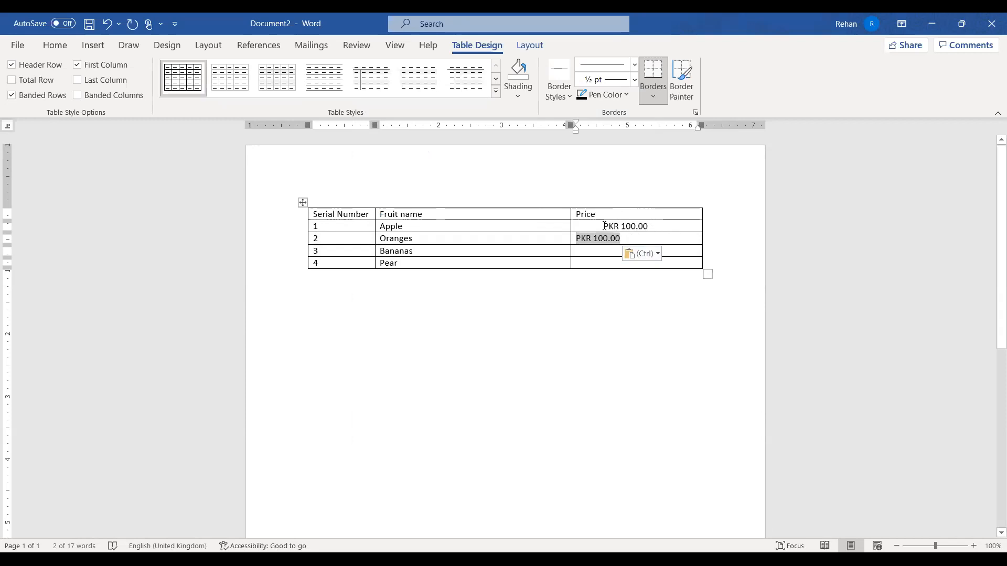
pyautogui.click(650, 228)
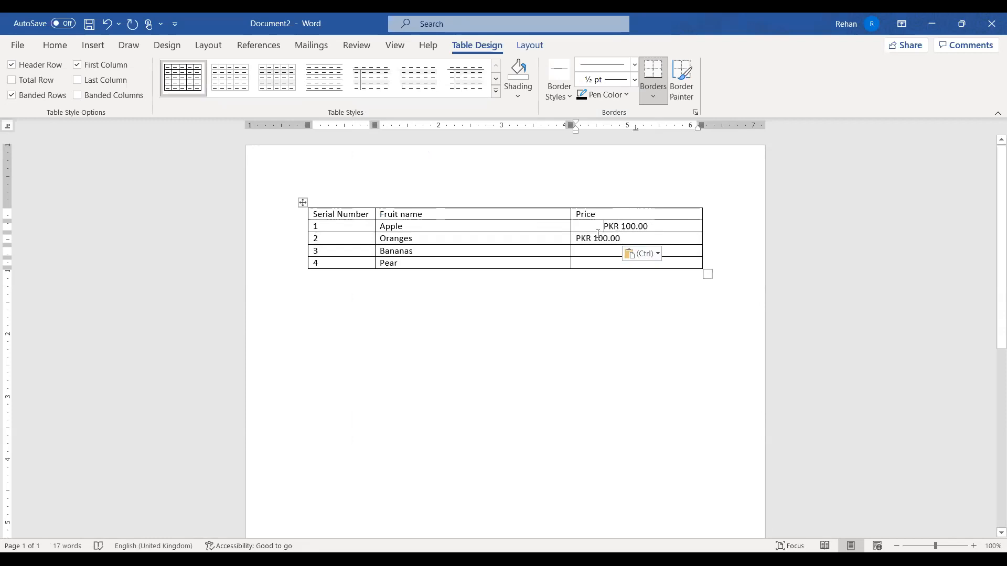
pyautogui.click(598, 253)
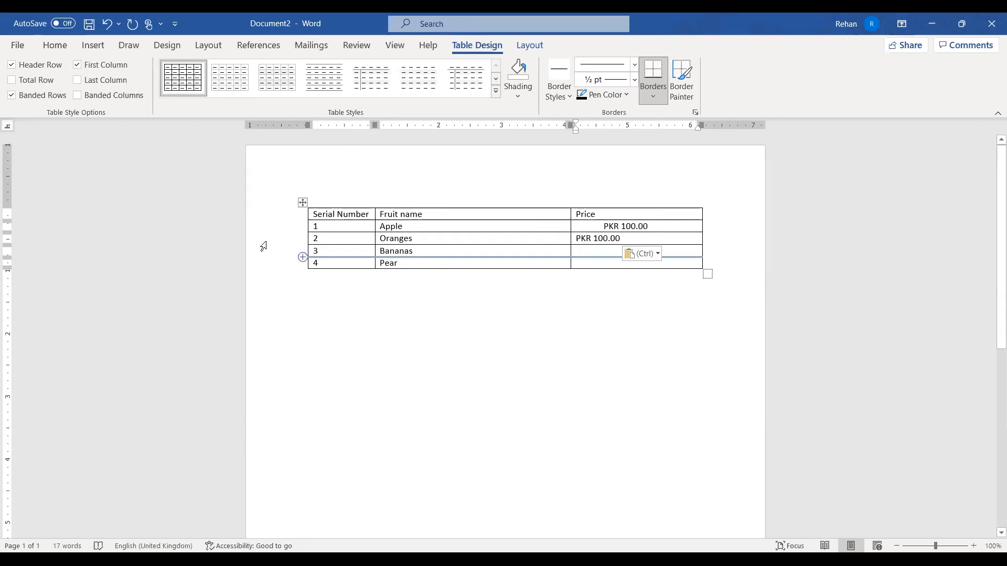
# Insert a horse photo from the online Animals pictures below the table, then undo the last change
pyautogui.click(579, 354)
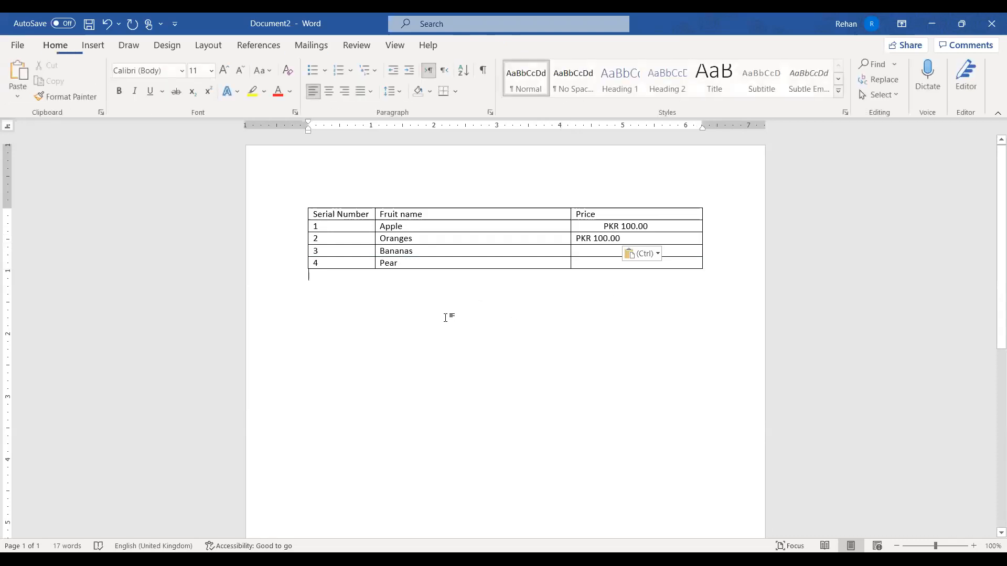
pyautogui.press('Return')
pyautogui.press('Return')
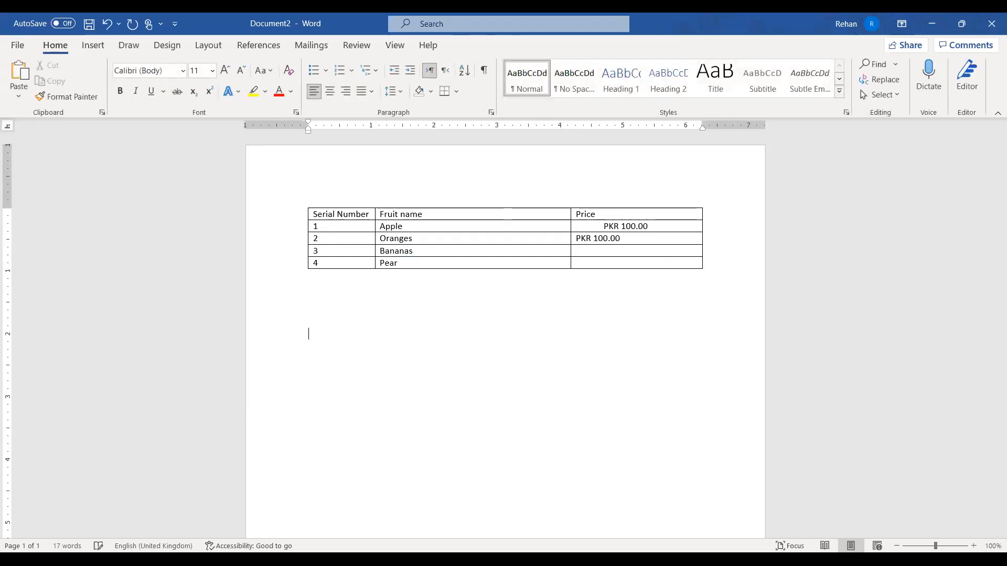
pyautogui.click(96, 46)
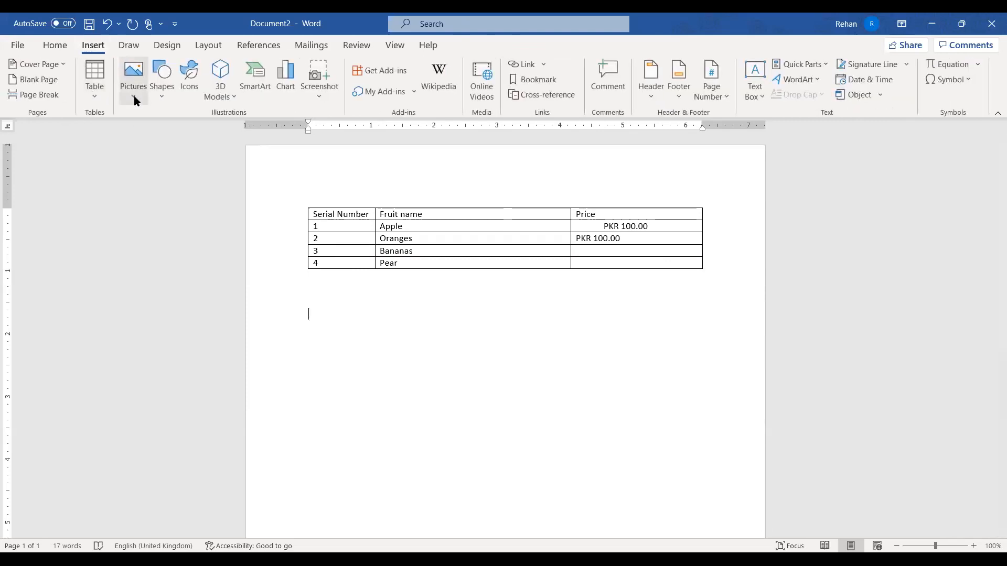
pyautogui.click(135, 99)
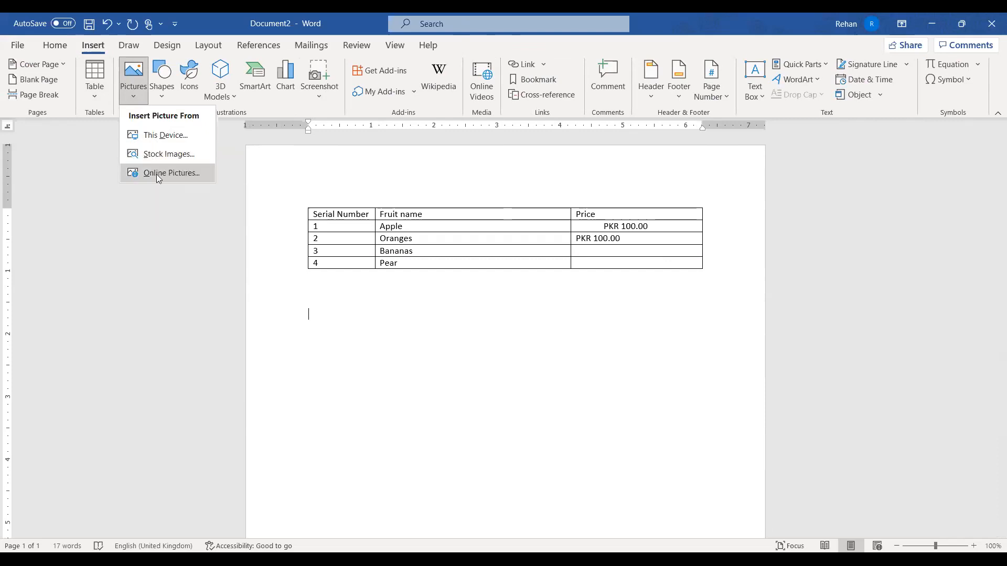
pyautogui.click(159, 178)
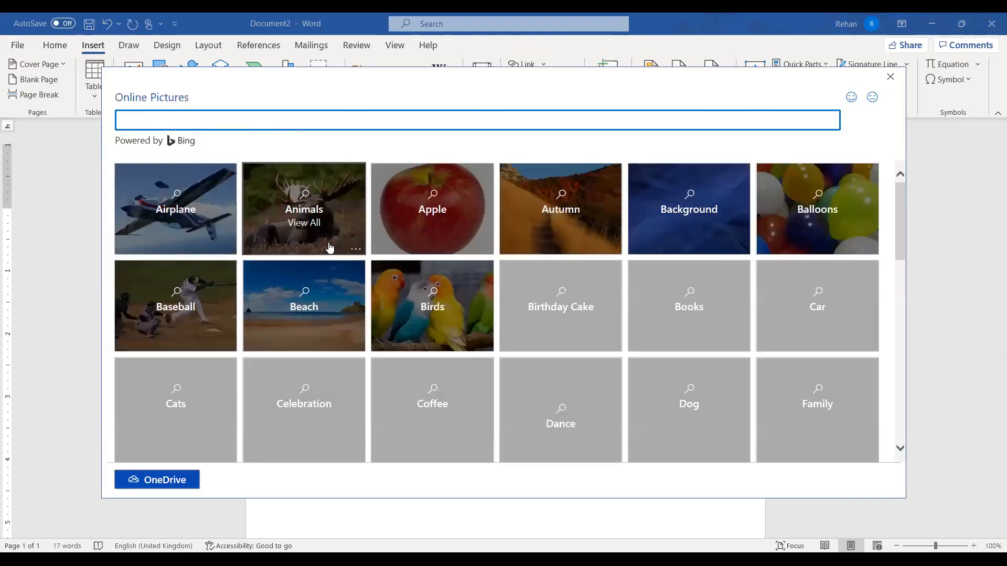
pyautogui.click(338, 192)
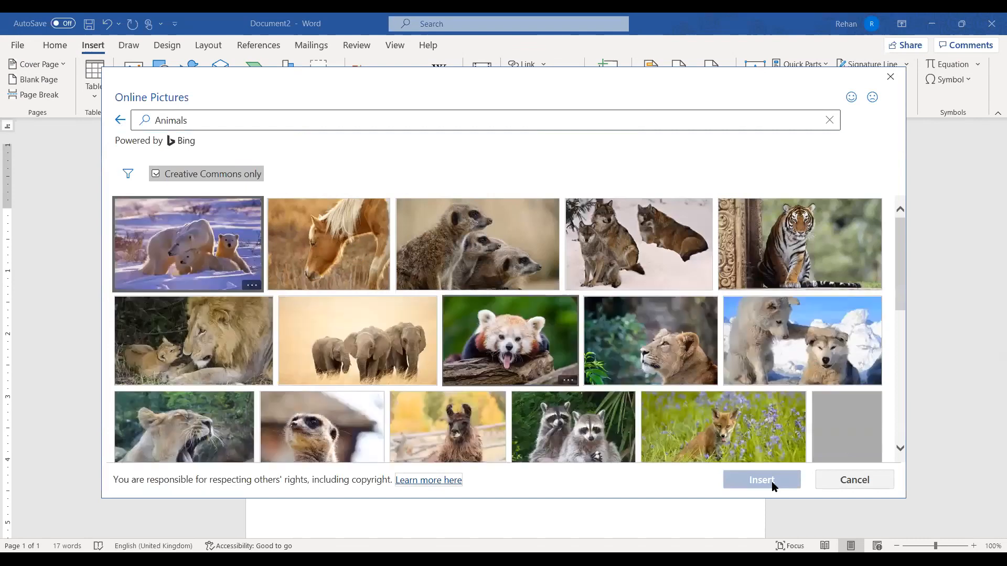
pyautogui.doubleClick(490, 412)
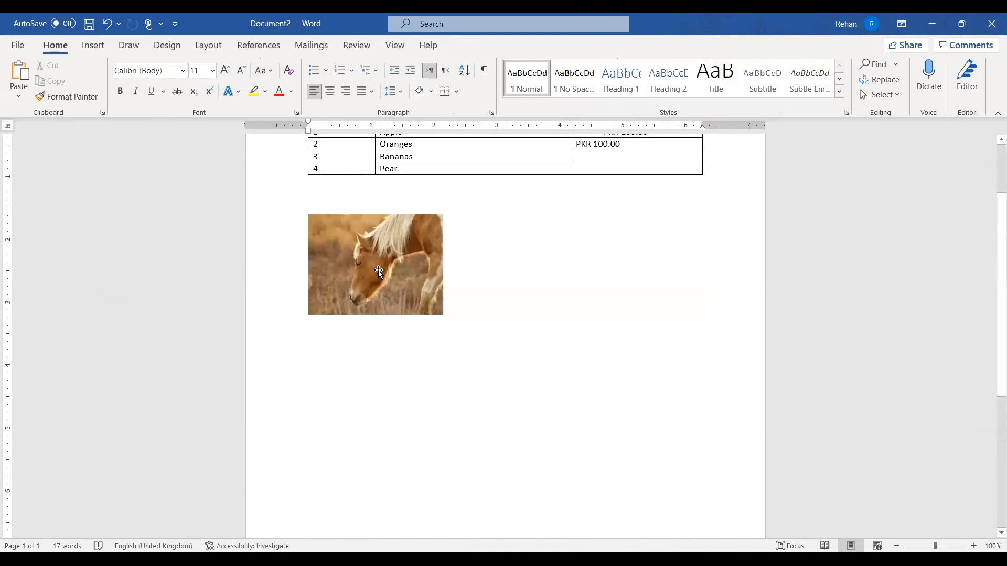
pyautogui.hotkey('ctrl', 'z')
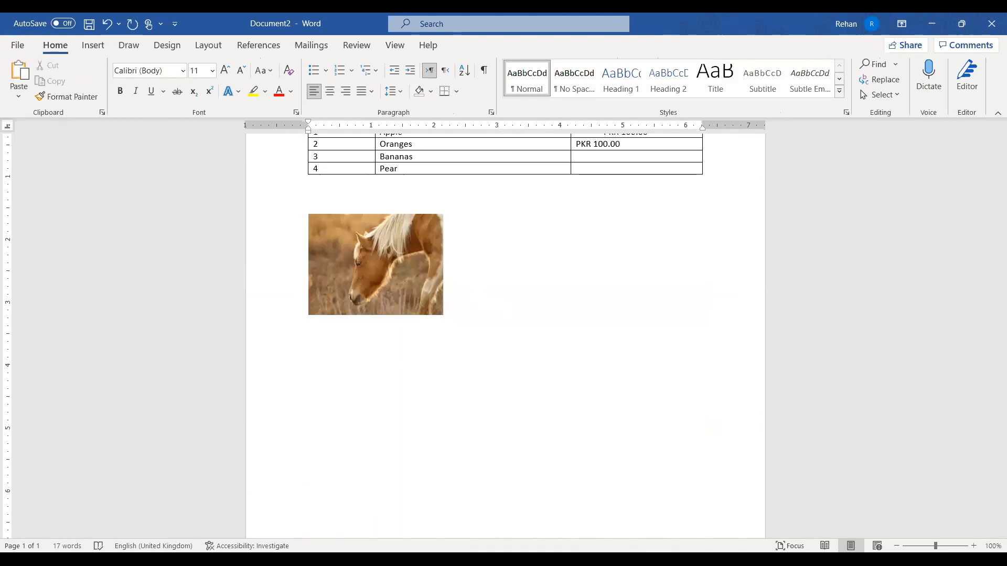
# Draw a rectangle beside the horse picture and nudge it closer to the photo
pyautogui.click(94, 46)
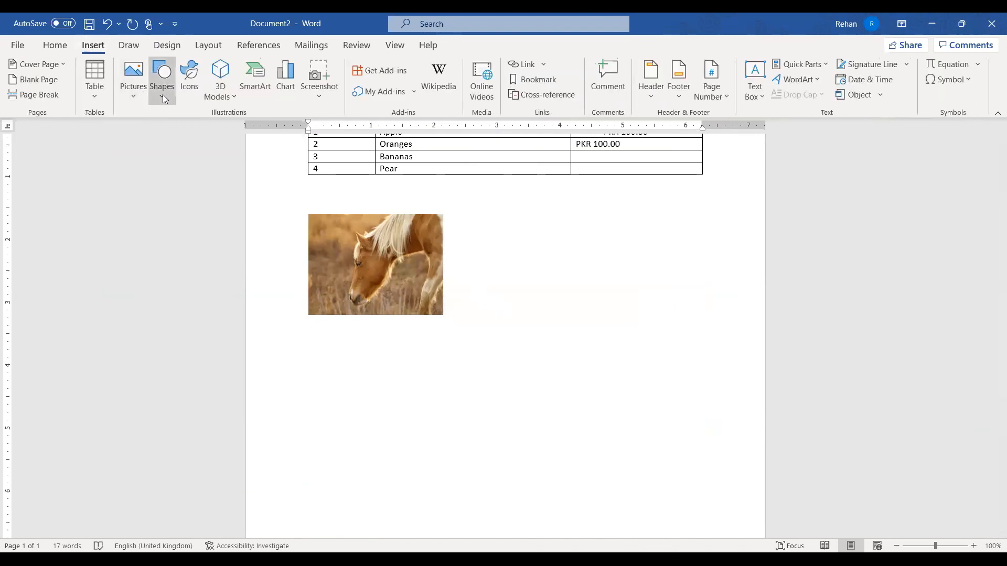
pyautogui.click(164, 99)
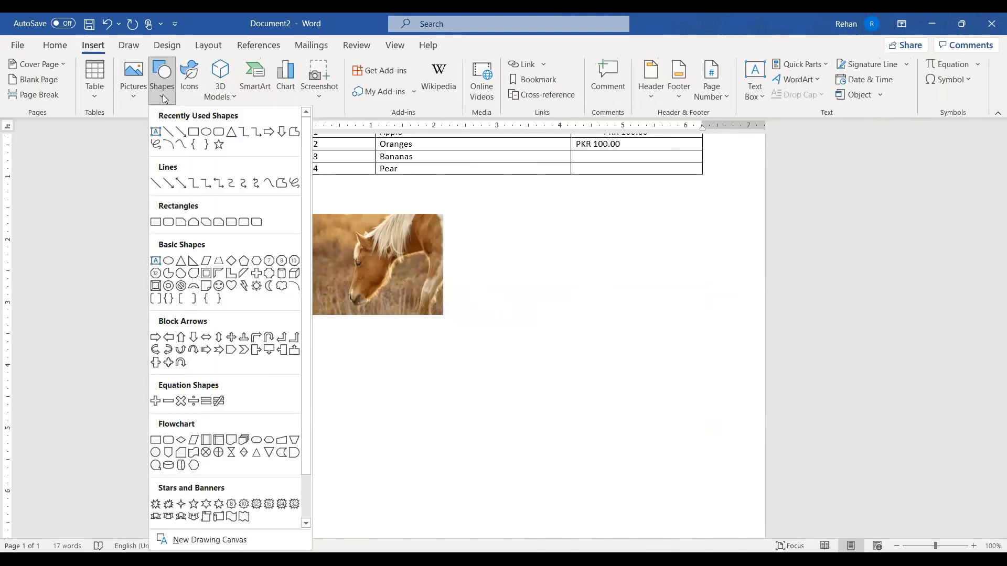
pyautogui.click(197, 138)
pyautogui.moveTo(483, 224); pyautogui.dragTo(654, 321)
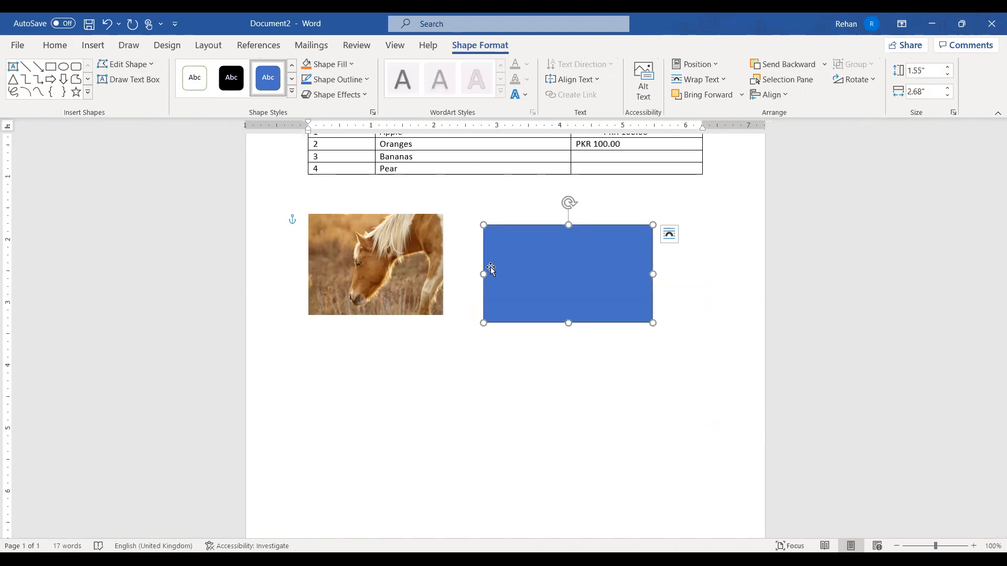
pyautogui.moveTo(591, 286); pyautogui.dragTo(566, 274)
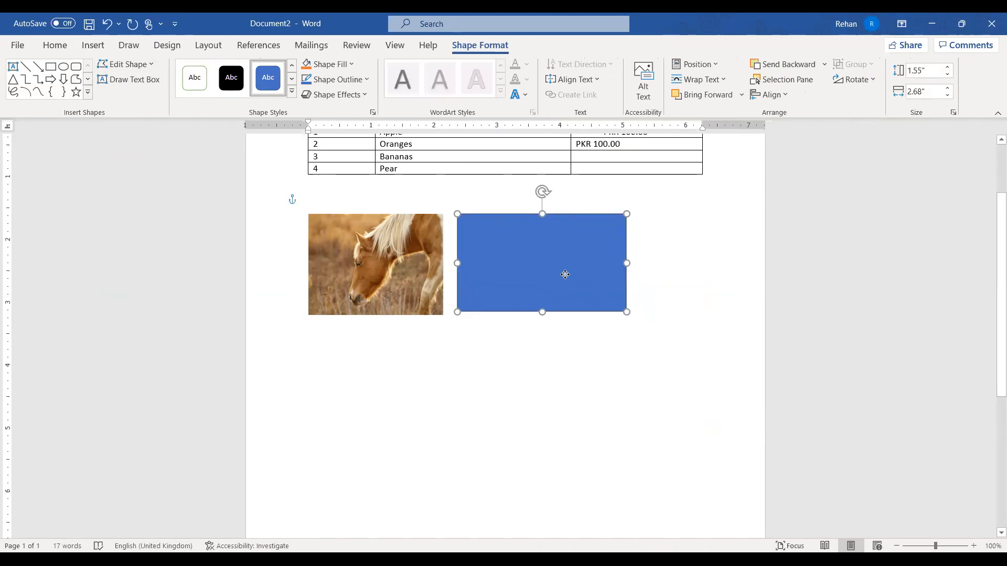
# Style the rectangle, trying a light orange gradient before settling on solid yellow
pyautogui.click(291, 91)
pyautogui.click(254, 232)
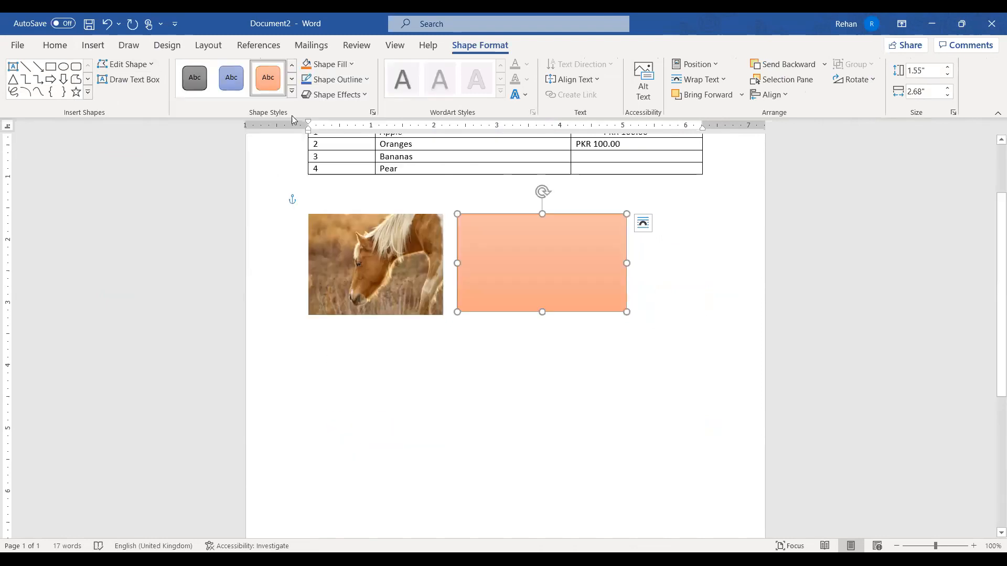
pyautogui.click(292, 93)
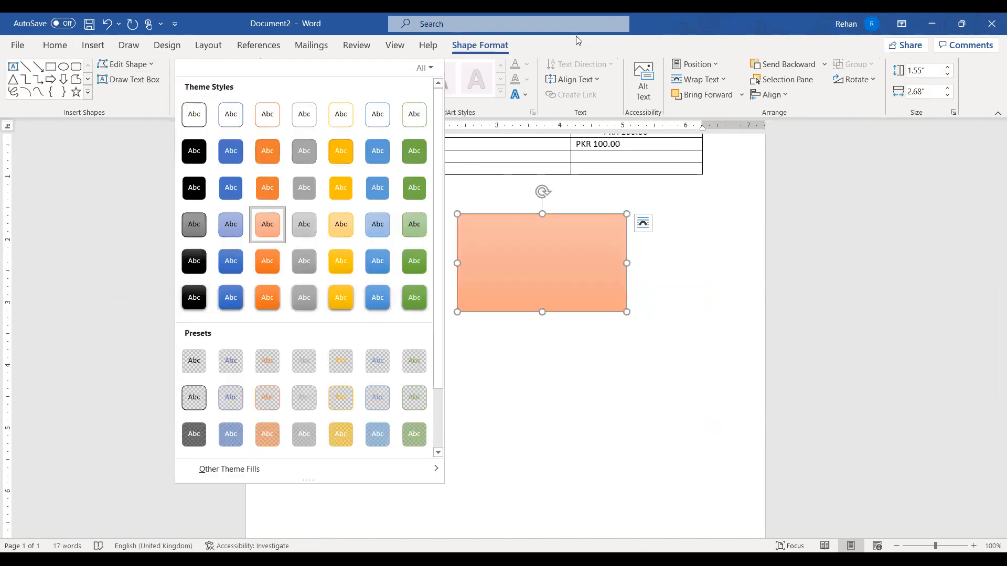
pyautogui.press('Escape')
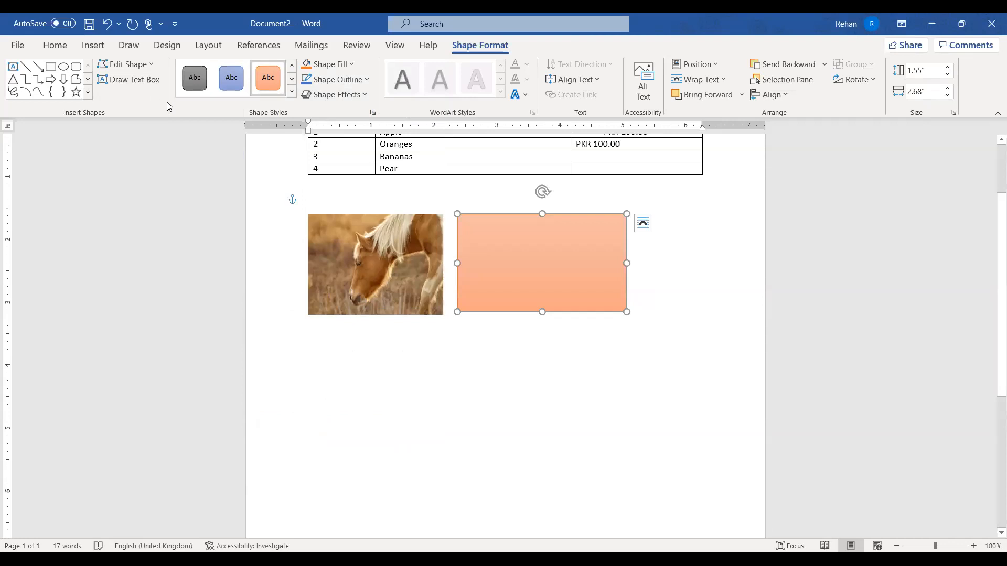
pyautogui.click(291, 92)
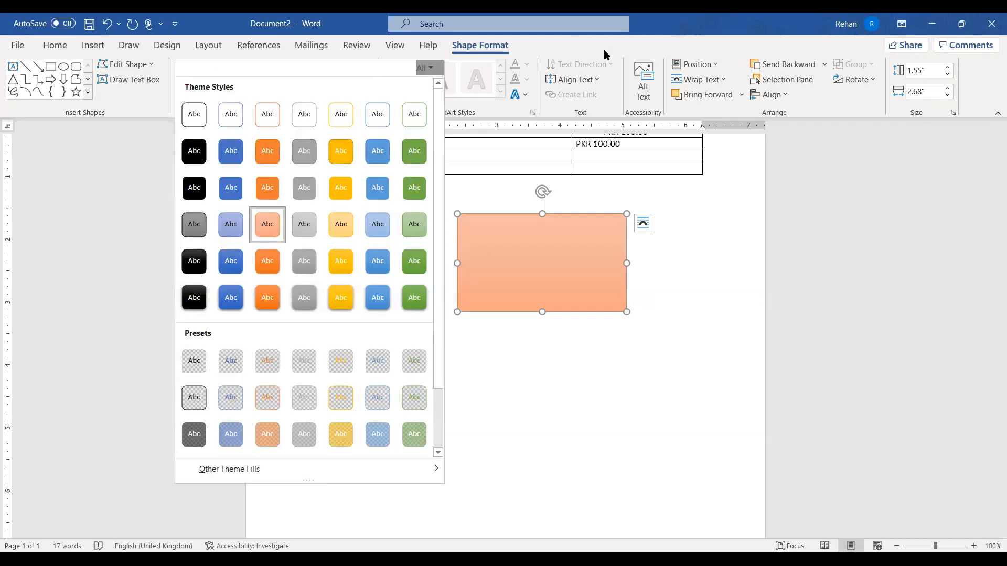
pyautogui.click(343, 150)
pyautogui.click(517, 353)
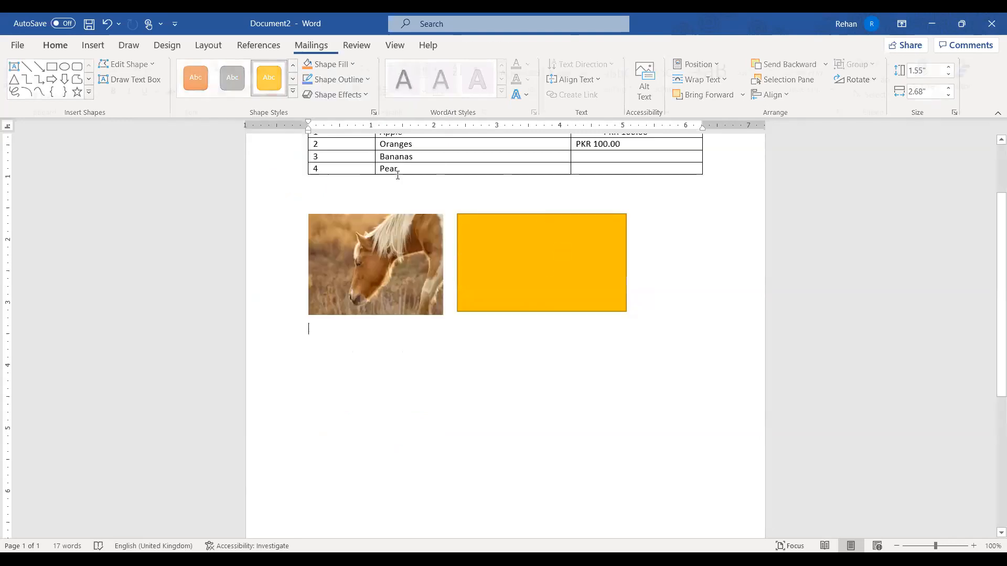
# Draw a smiley face shape to the right of the yellow rectangle
pyautogui.click(93, 46)
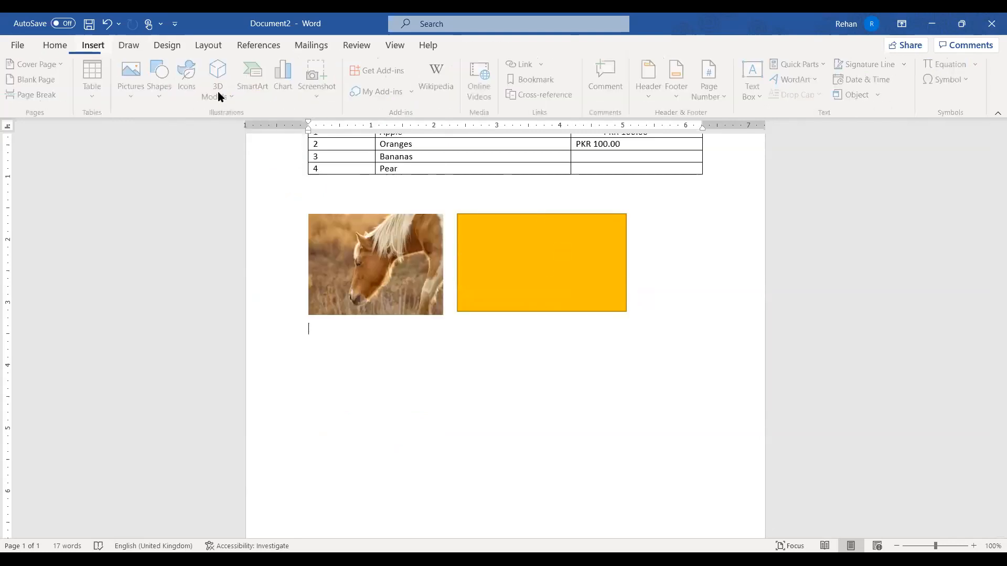
pyautogui.click(220, 284)
pyautogui.moveTo(646, 224); pyautogui.dragTo(745, 316)
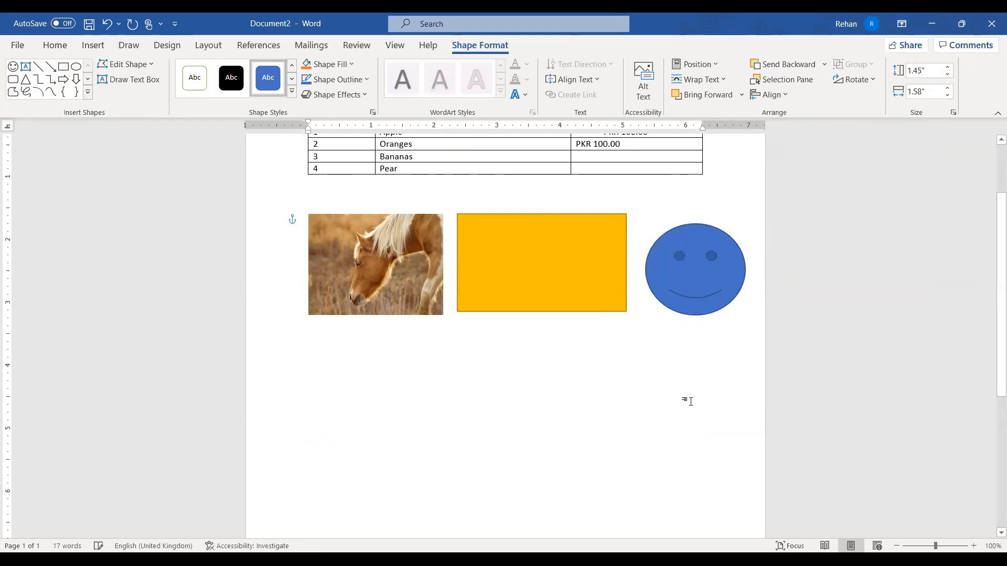
pyautogui.click(544, 333)
pyautogui.click(126, 46)
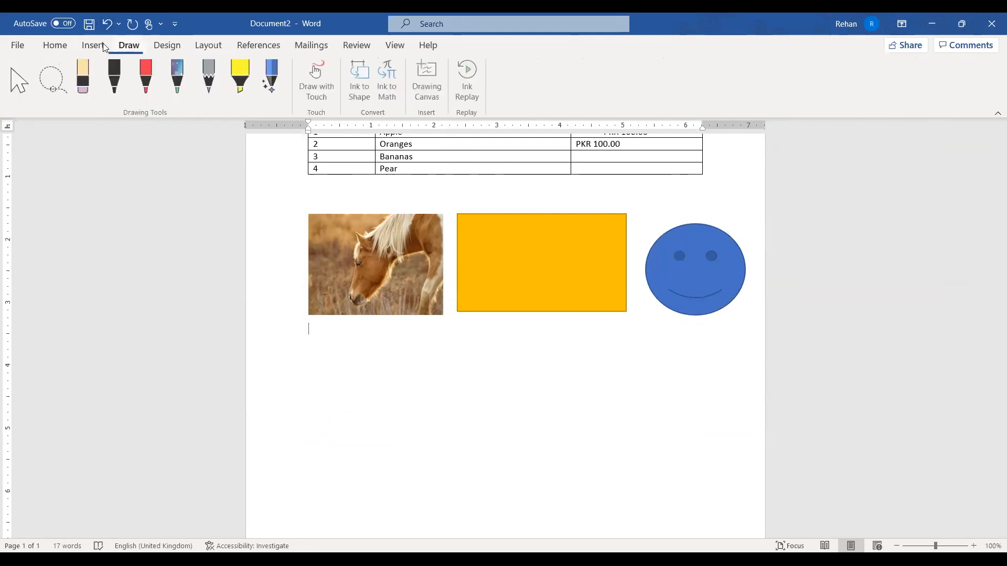
# Find the outline banana in the Icons library and insert it into the document
pyautogui.click(103, 44)
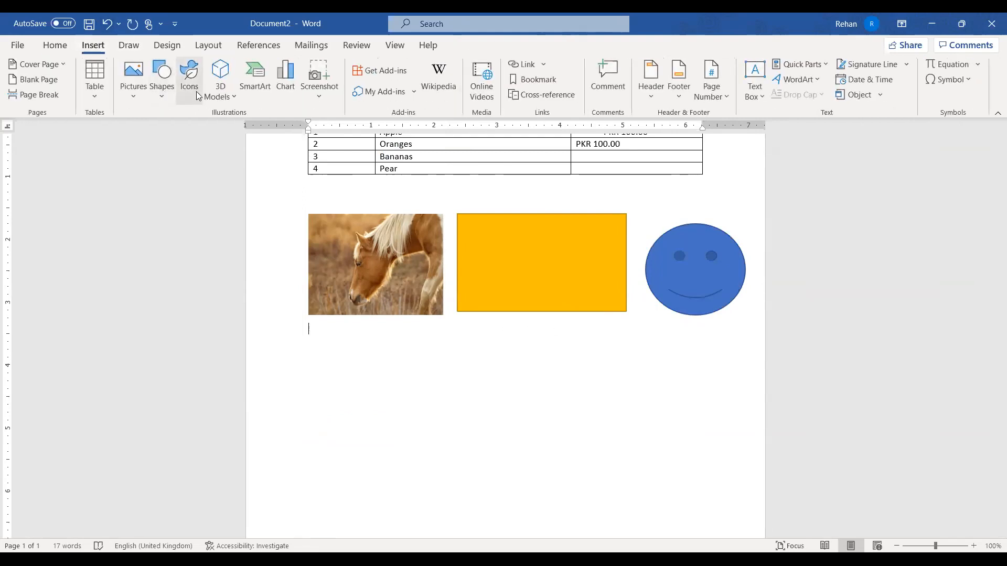
pyautogui.click(189, 78)
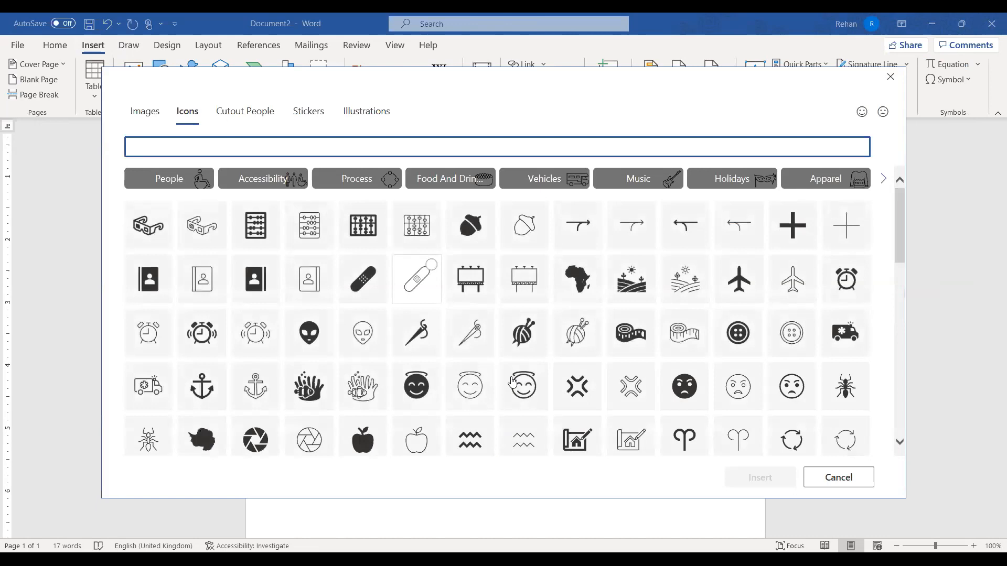
pyautogui.scroll(-4, 513, 380)
pyautogui.scroll(-5, 513, 380)
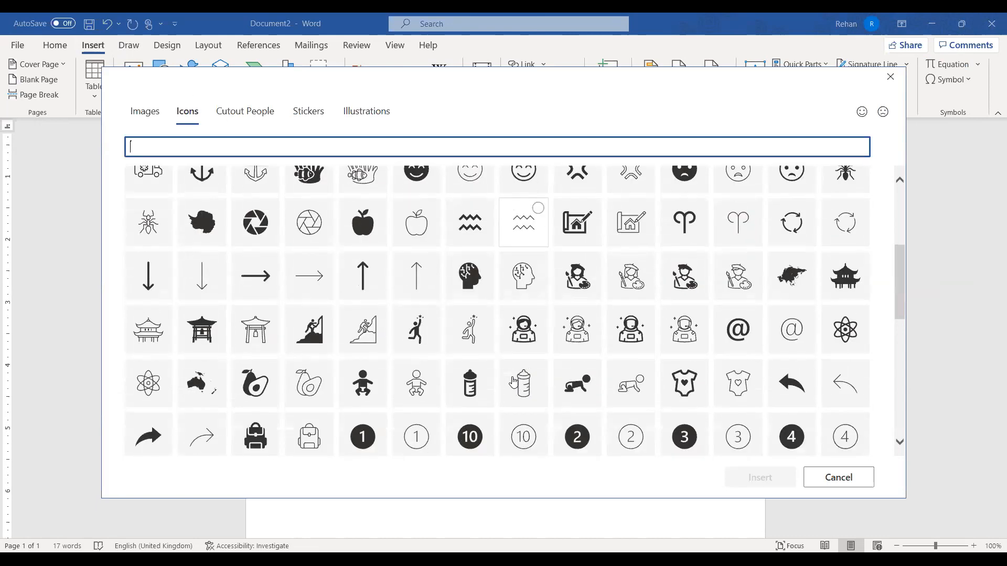
pyautogui.scroll(-2, 514, 381)
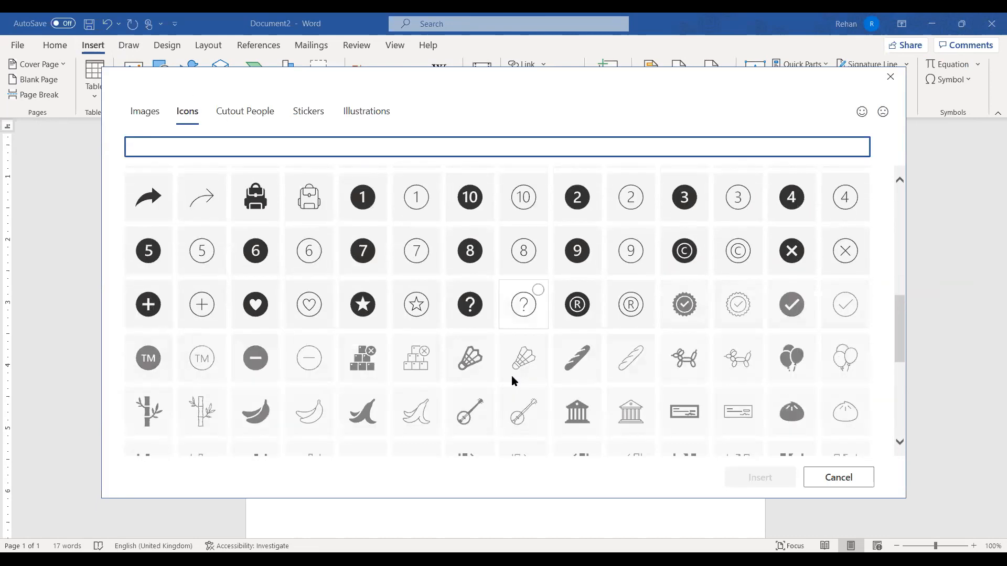
pyautogui.scroll(-10, 514, 382)
pyautogui.scroll(10, 514, 382)
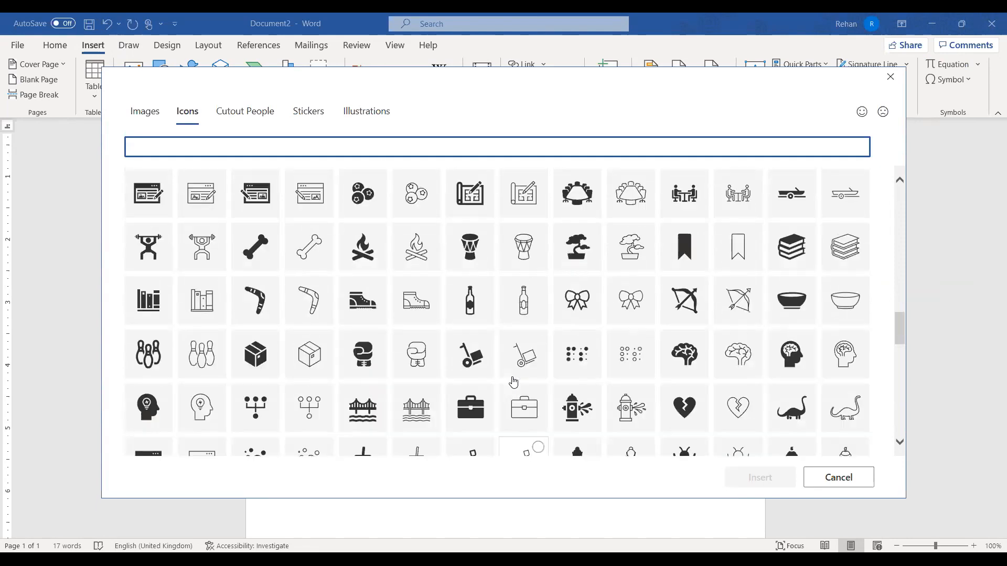
pyautogui.scroll(1, 311, 302)
pyautogui.click(310, 302)
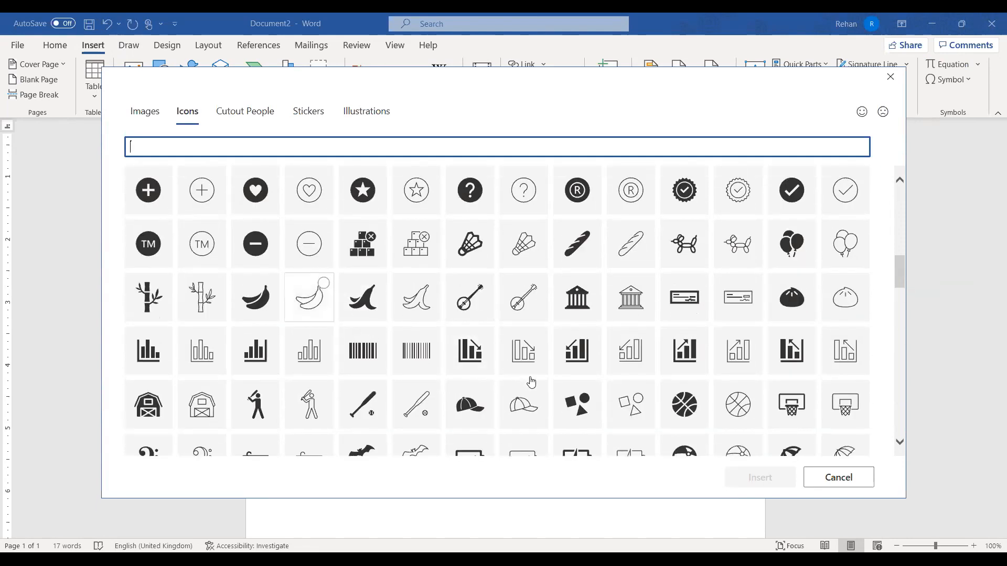
pyautogui.click(772, 489)
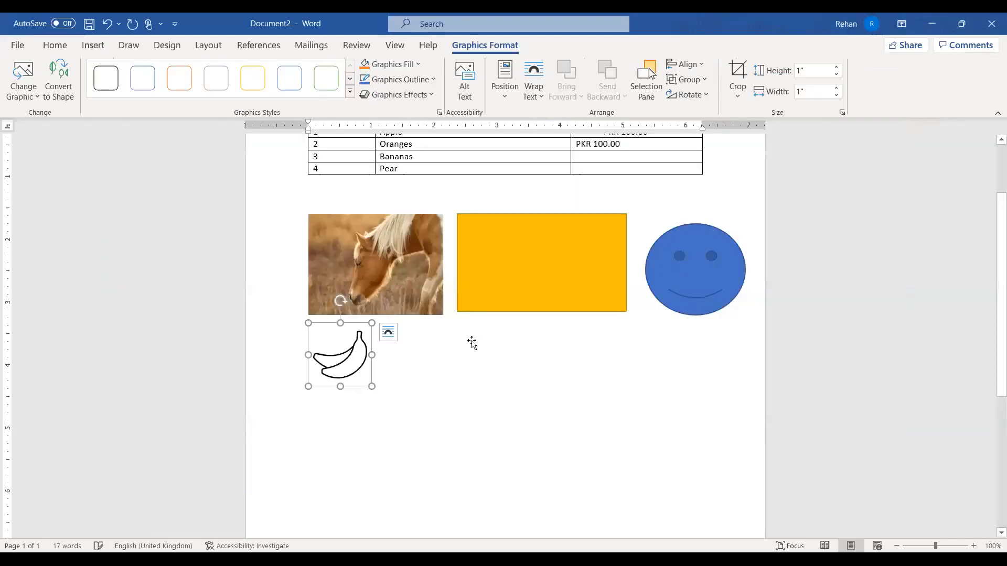
# Move the banana icon below the horse photo and enlarge it to about triple size
pyautogui.scroll(3, 471, 341)
pyautogui.moveTo(351, 455)
pyautogui.mouseDown()
pyautogui.moveTo(441, 321)
pyautogui.moveTo(336, 383)
pyautogui.moveTo(336, 460)
pyautogui.mouseUp()
pyautogui.scroll(-3, 346, 456)
pyautogui.moveTo(373, 355); pyautogui.dragTo(419, 434)
pyautogui.click(426, 385)
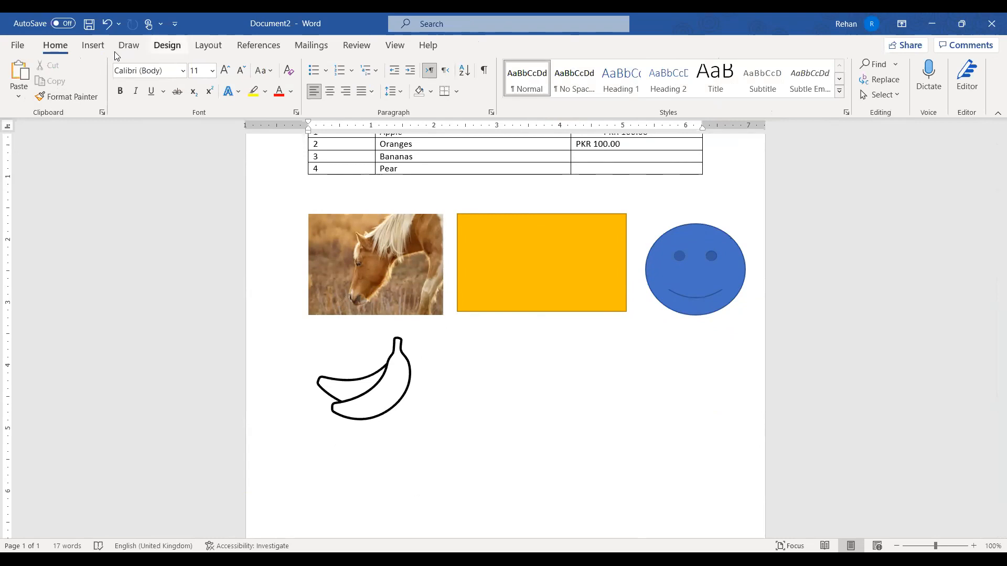
# Check the 3D Models source options, then close them without inserting anything
pyautogui.click(95, 46)
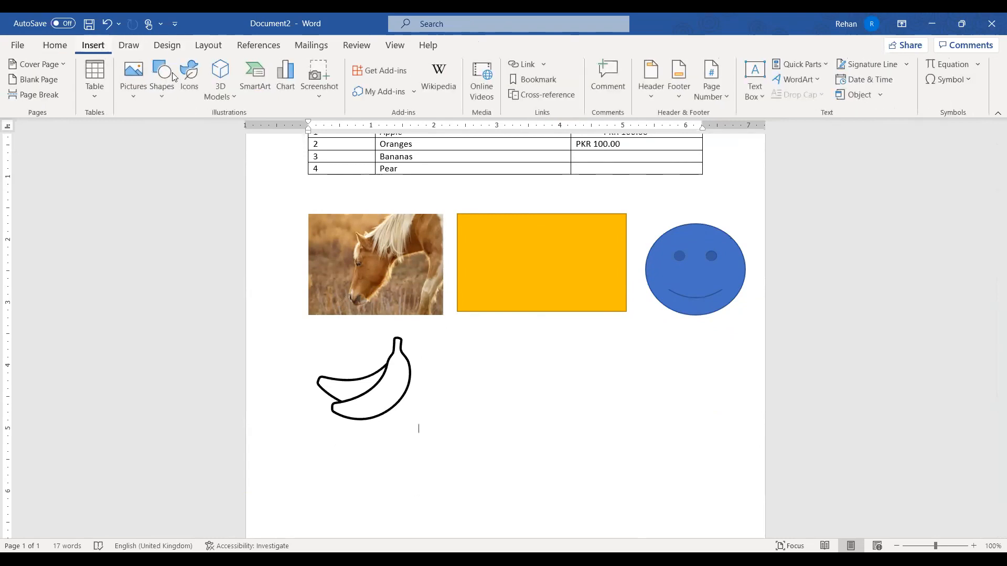
pyautogui.click(230, 99)
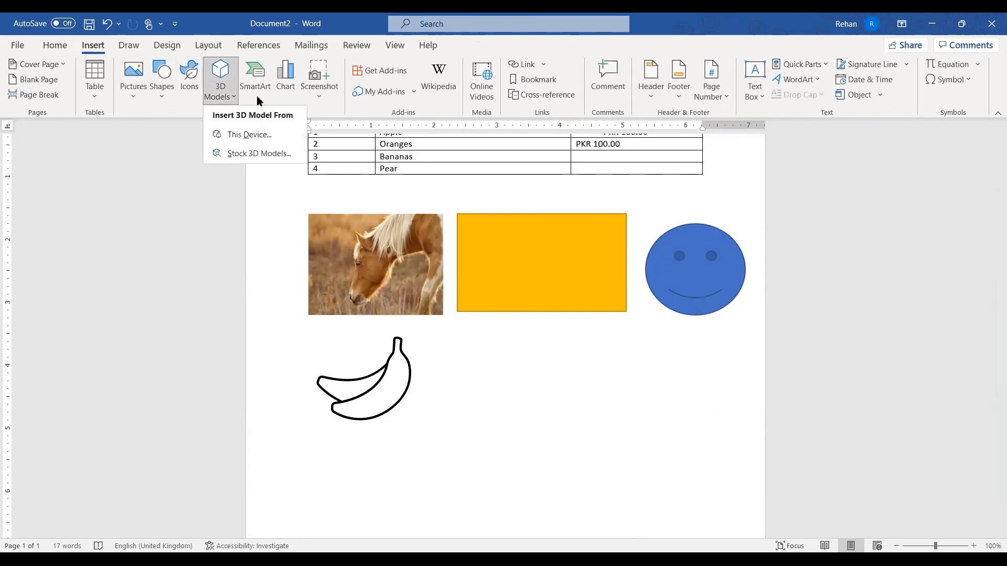
pyautogui.click(464, 374)
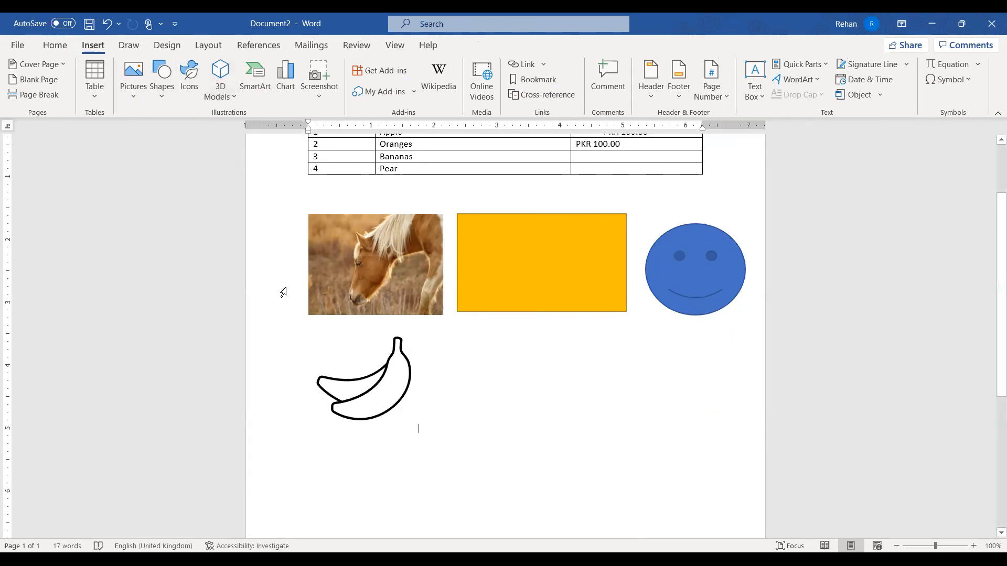
pyautogui.scroll(2, 391, 369)
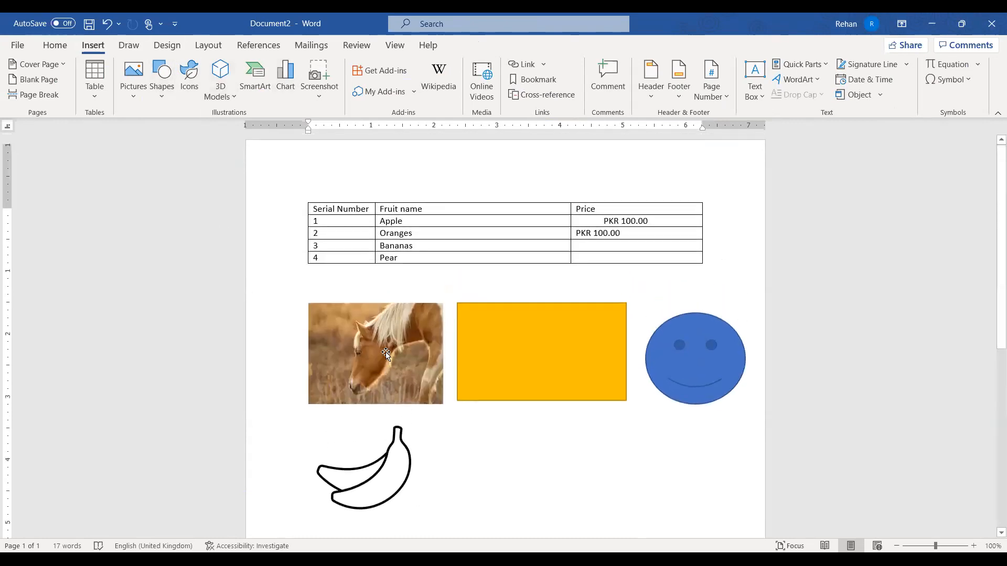
# Delete all document content with Ctrl+A and Delete, then bring up the SmartArt gallery
pyautogui.hotkey('ctrl', 'a')
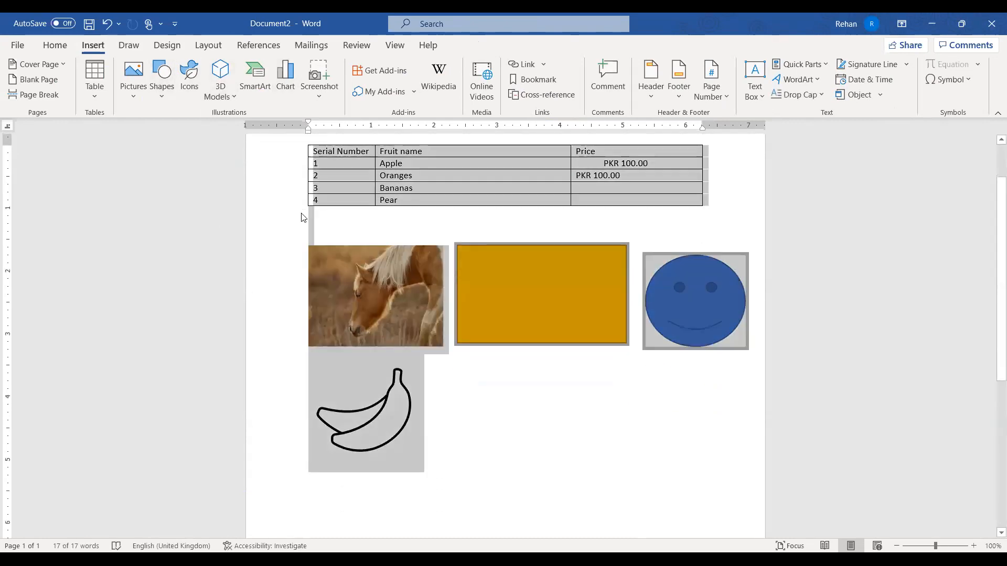
pyautogui.press('Delete')
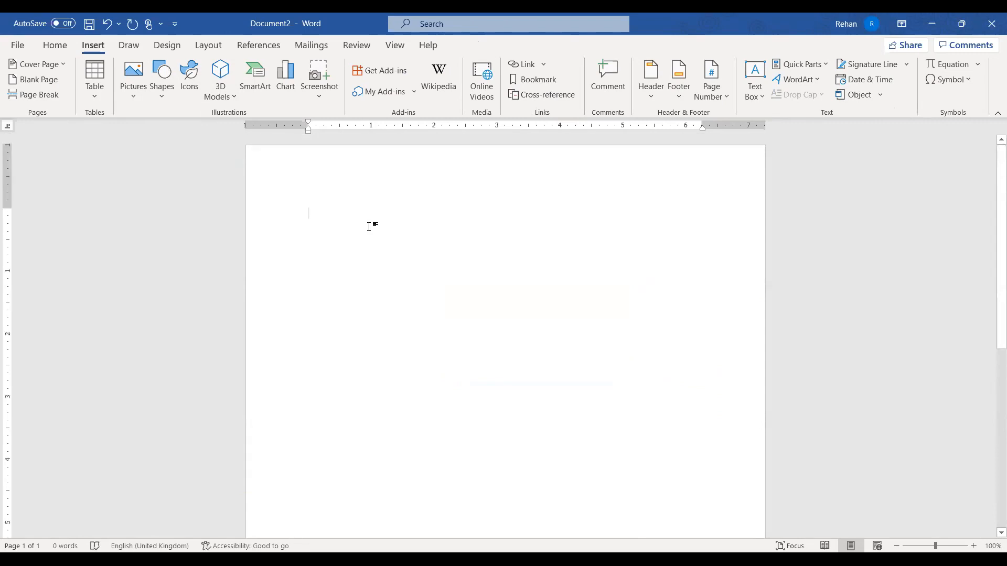
pyautogui.click(253, 80)
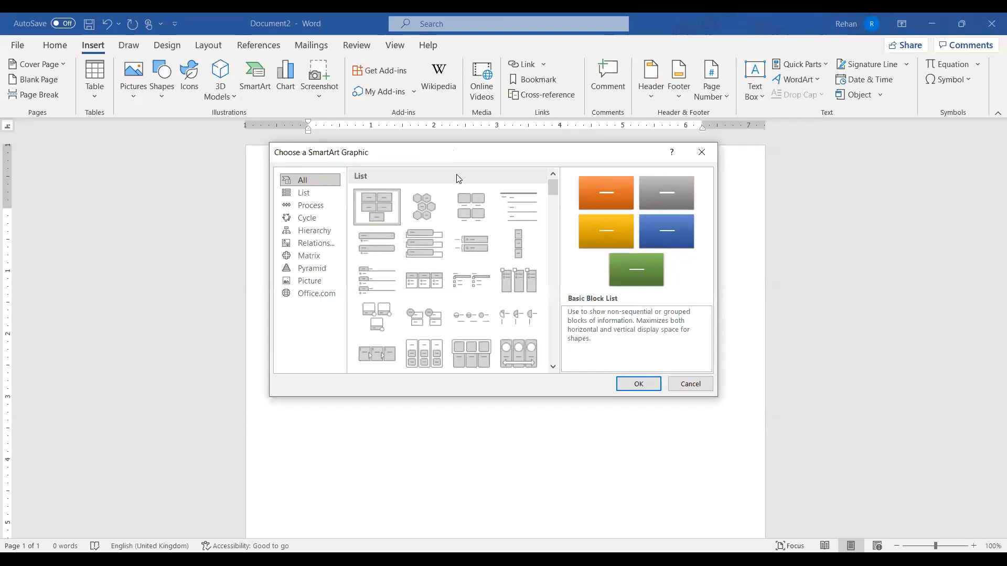
# Preview list layouts such as Vertical Bullet List, Tab List and Picture Accent List
pyautogui.click(438, 210)
pyautogui.click(472, 210)
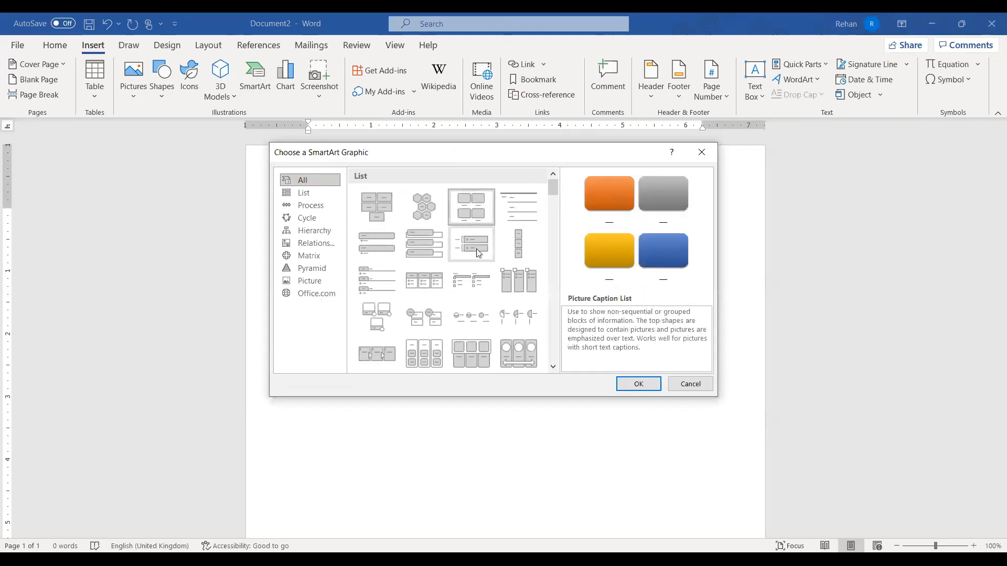
pyautogui.click(478, 246)
pyautogui.click(420, 243)
pyautogui.click(367, 244)
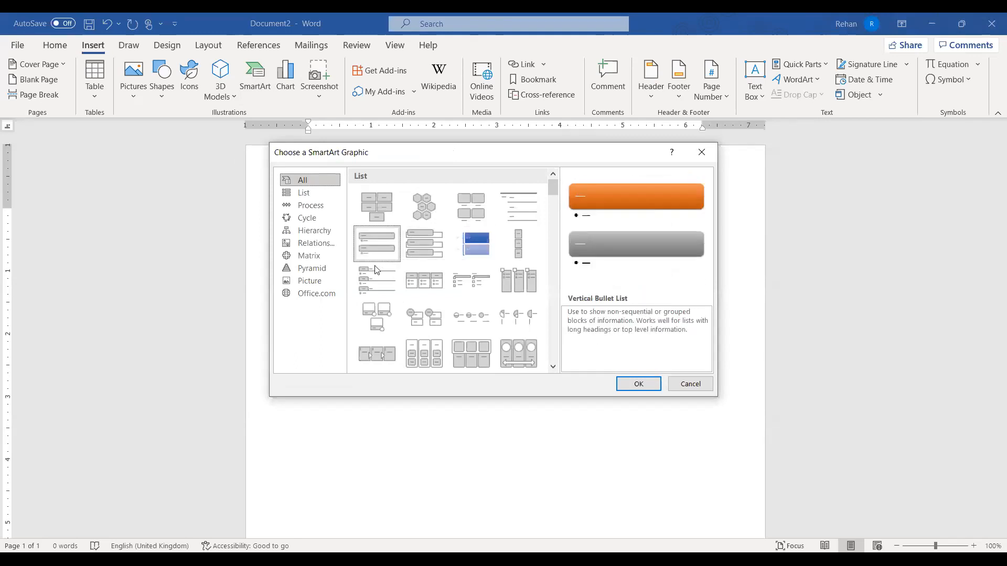
pyautogui.click(384, 288)
pyautogui.click(424, 282)
pyautogui.click(471, 282)
pyautogui.click(507, 286)
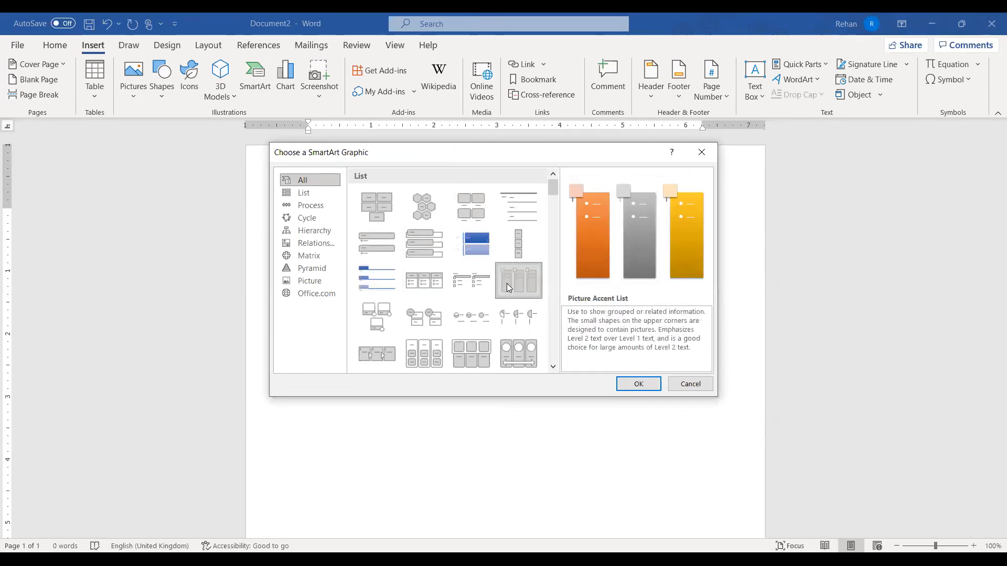
# Move from the List category to Process and insert the Basic Process layout
pyautogui.click(305, 194)
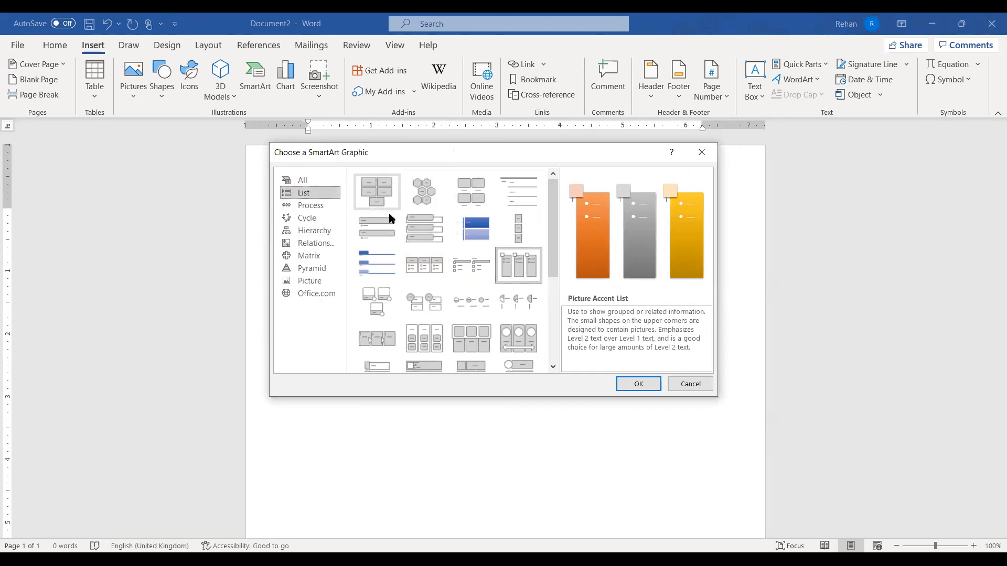
pyautogui.scroll(-5, 457, 289)
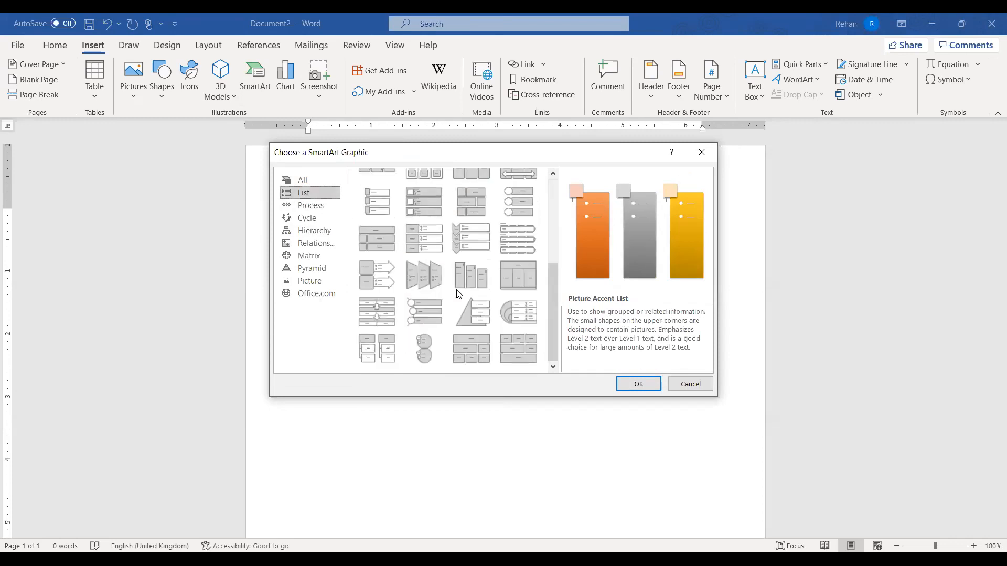
pyautogui.click(316, 206)
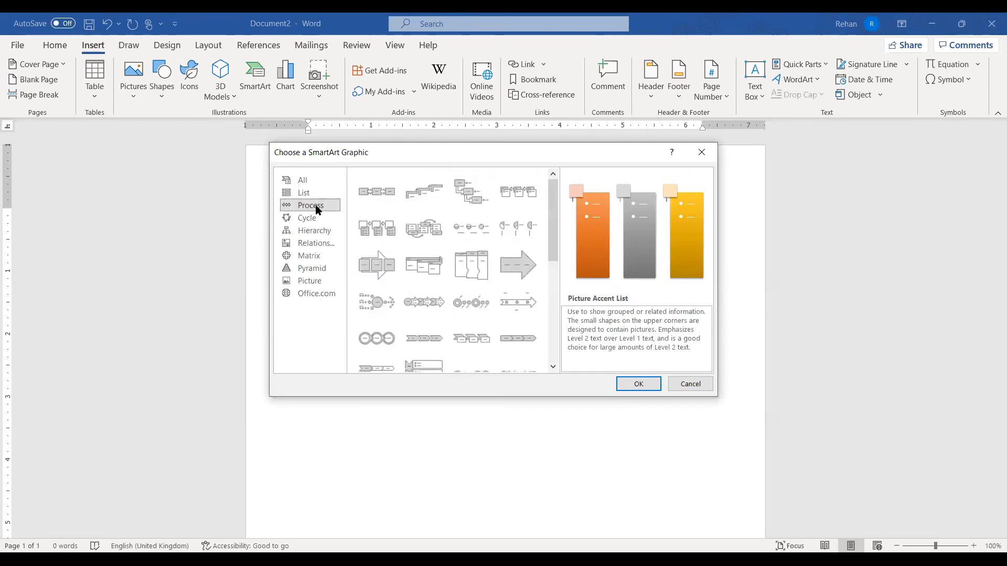
pyautogui.click(380, 200)
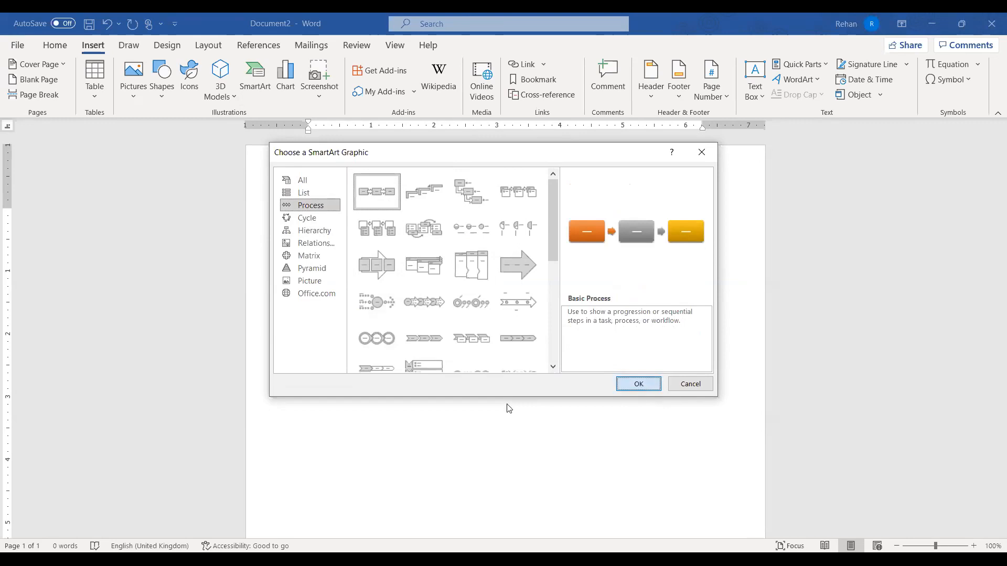
pyautogui.press('Return')
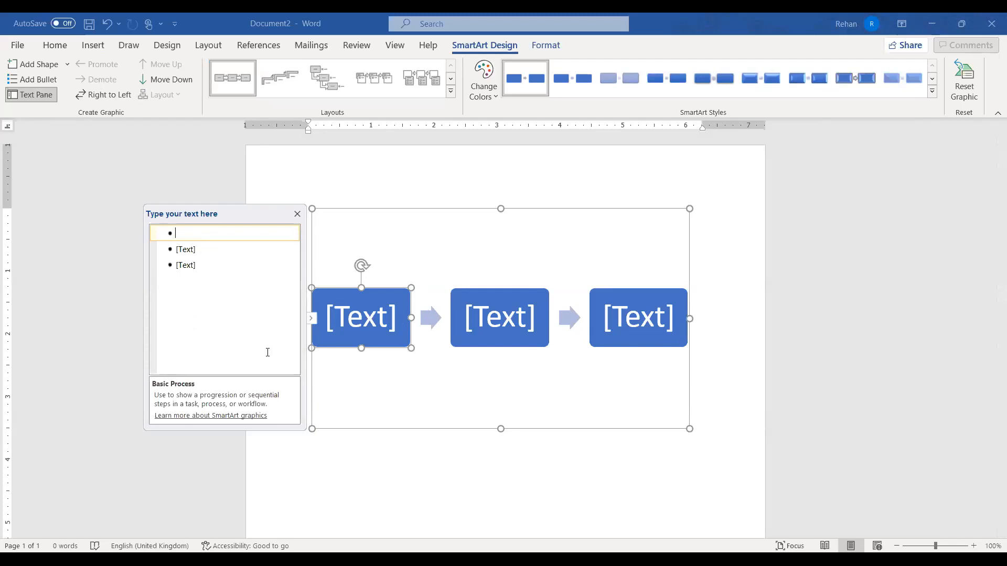
# Label the three boxes 'Day1 -Ws word', 'Day 2 - Ms Word' and 'Day 3 - Ms word'
pyautogui.write('Da')
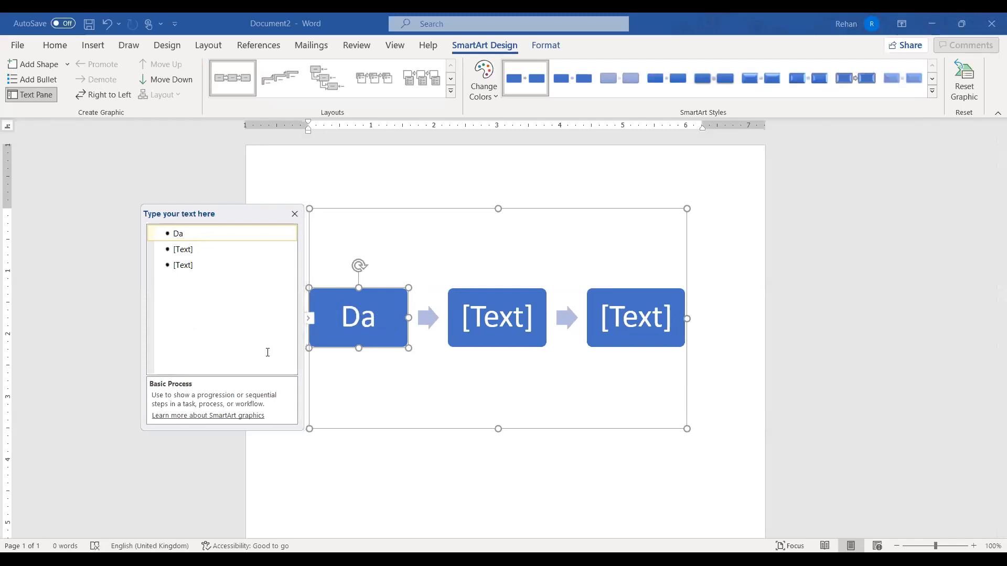
pyautogui.write('y1')
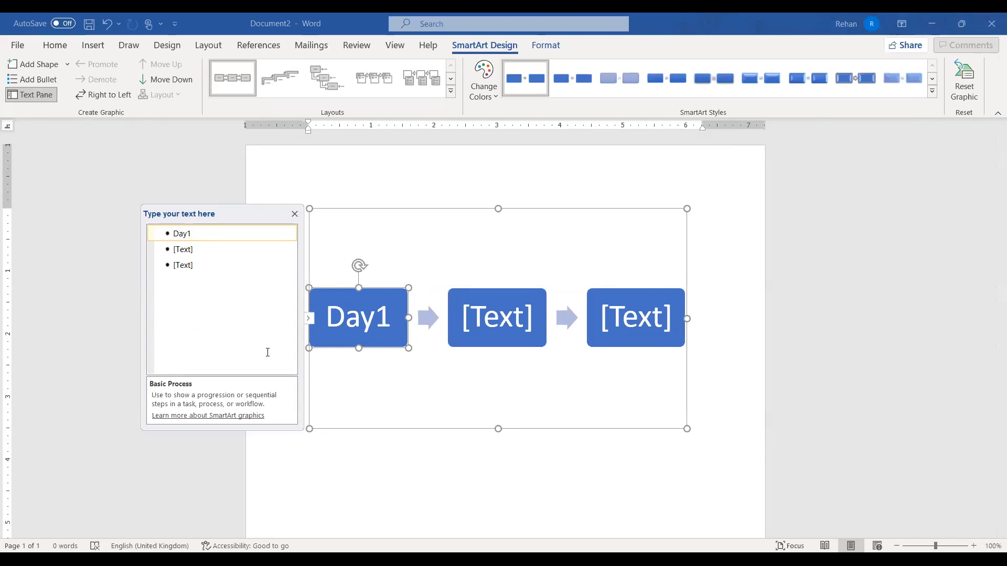
pyautogui.write(' -Ws wo')
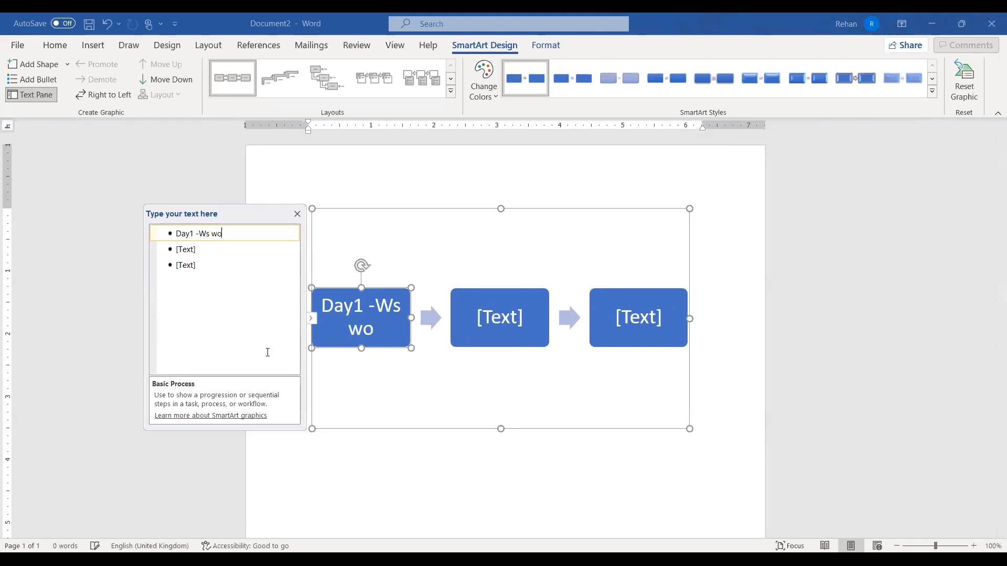
pyautogui.write('rd')
pyautogui.click(193, 251)
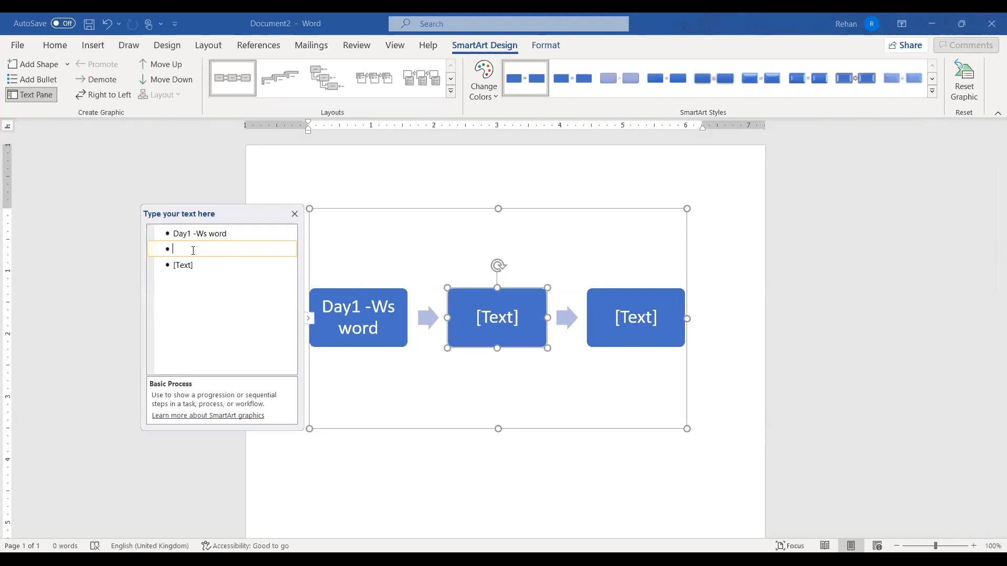
pyautogui.write('Day')
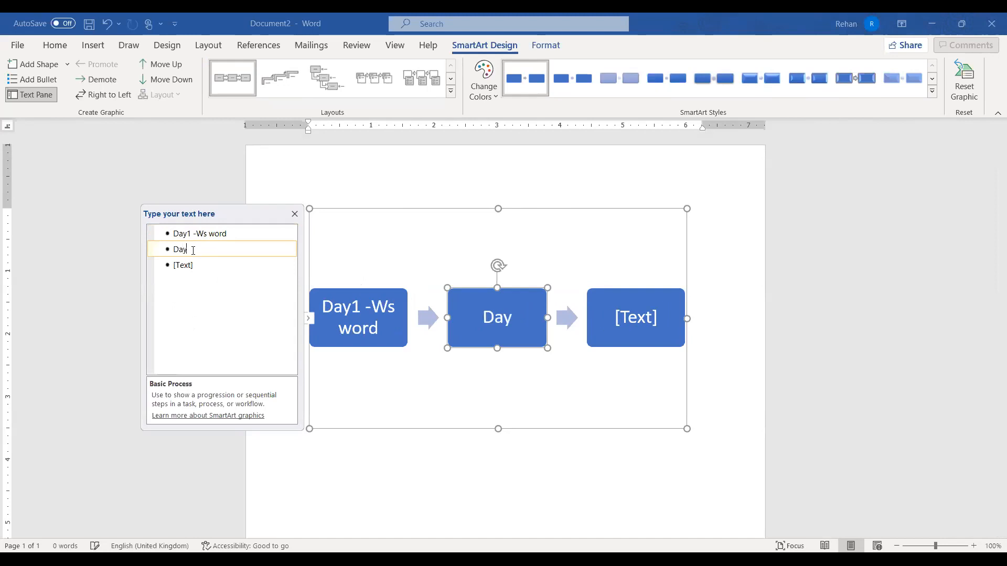
pyautogui.write(' 2 - Ms Word')
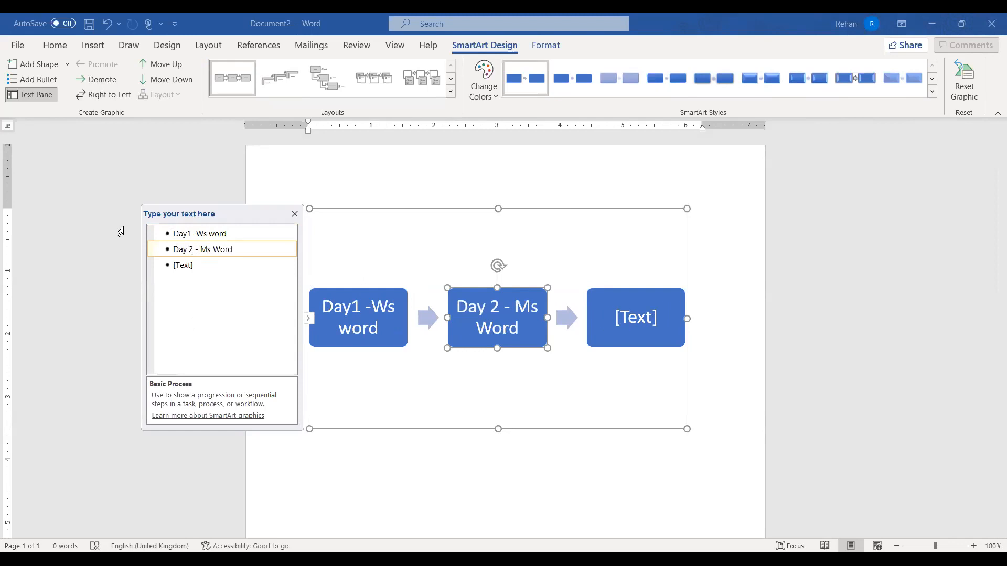
pyautogui.click(191, 265)
pyautogui.write('D')
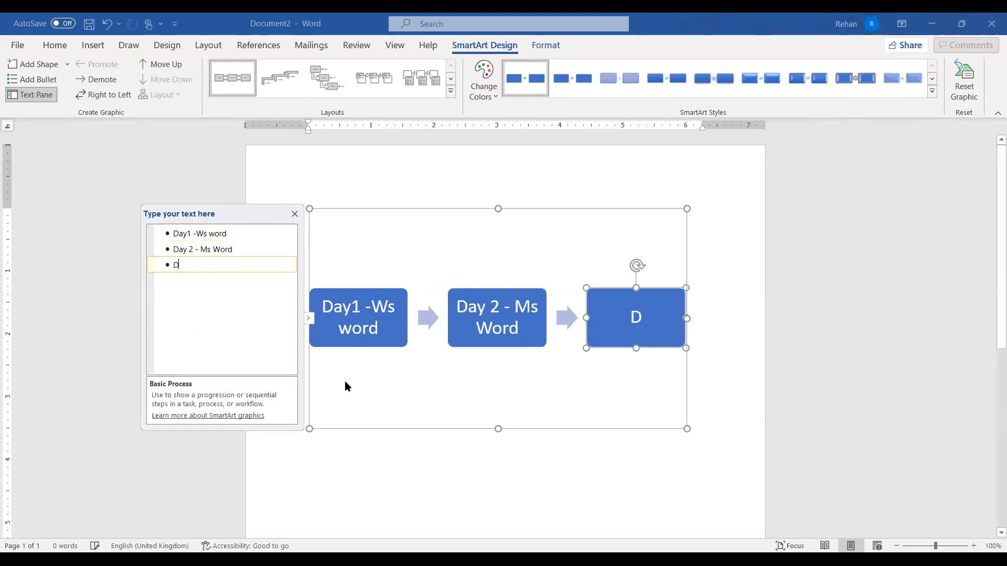
pyautogui.write('ay 3 - Ms word')
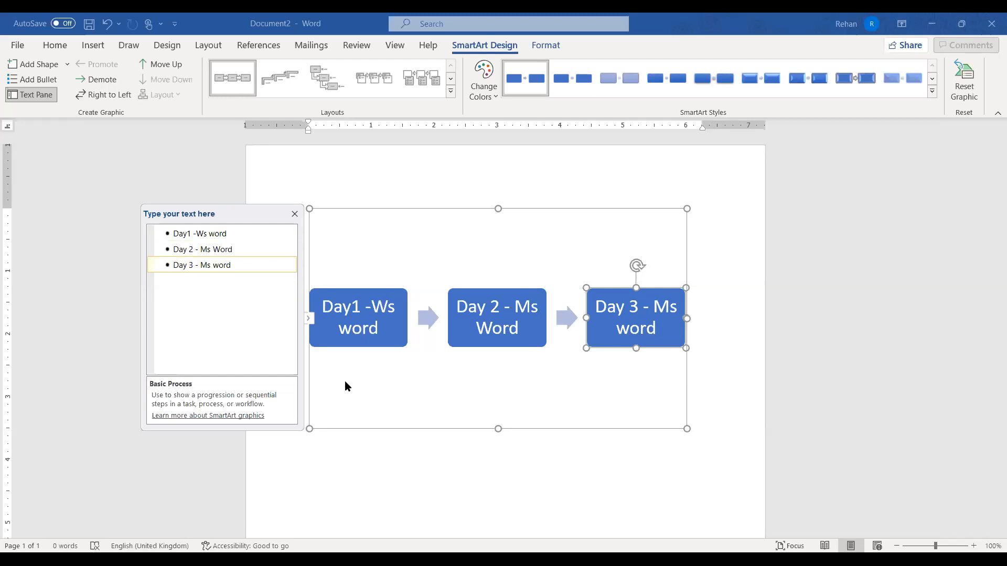
# Add fourth and fifth boxes labelled 'Day4 - Ms Excel' and 'Day 5 - Ms PowerPOint'
pyautogui.press('Return')
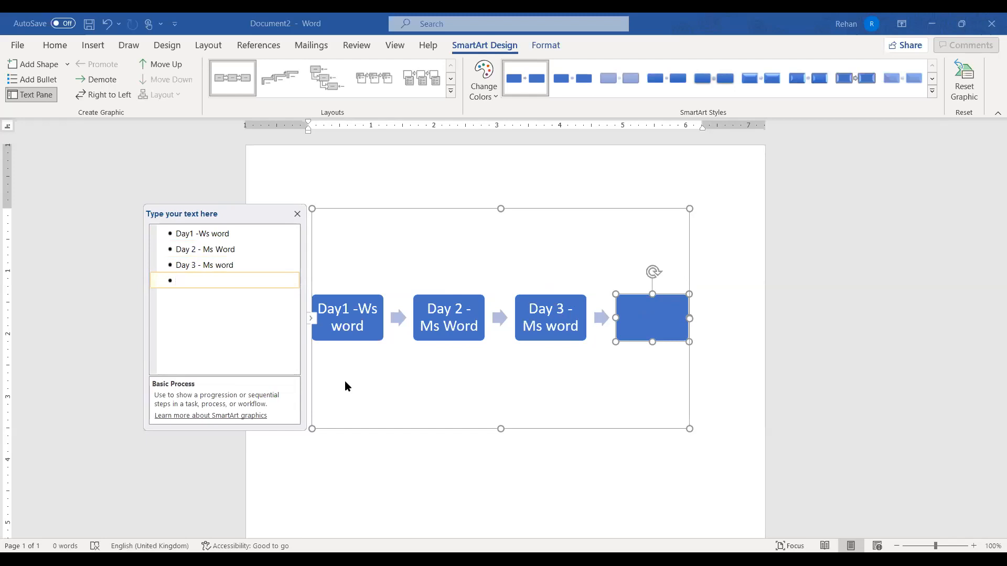
pyautogui.write('Day4 - Ms Excel')
pyautogui.press('Return')
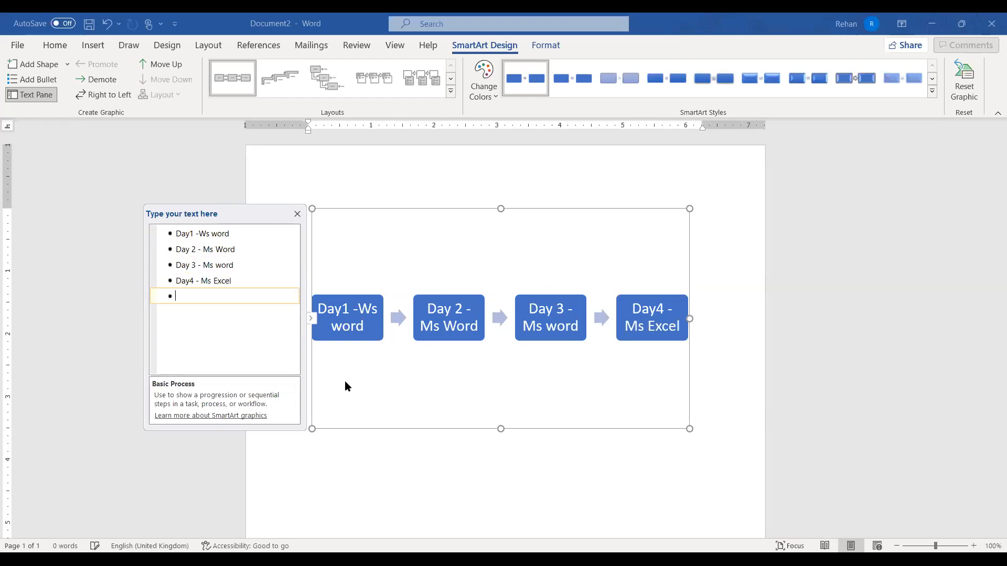
pyautogui.write('DAy5')
pyautogui.press('BackSpace')
pyautogui.press('BackSpace')
pyautogui.press('BackSpace')
pyautogui.write('q')
pyautogui.press('BackSpace')
pyautogui.write('ay ')
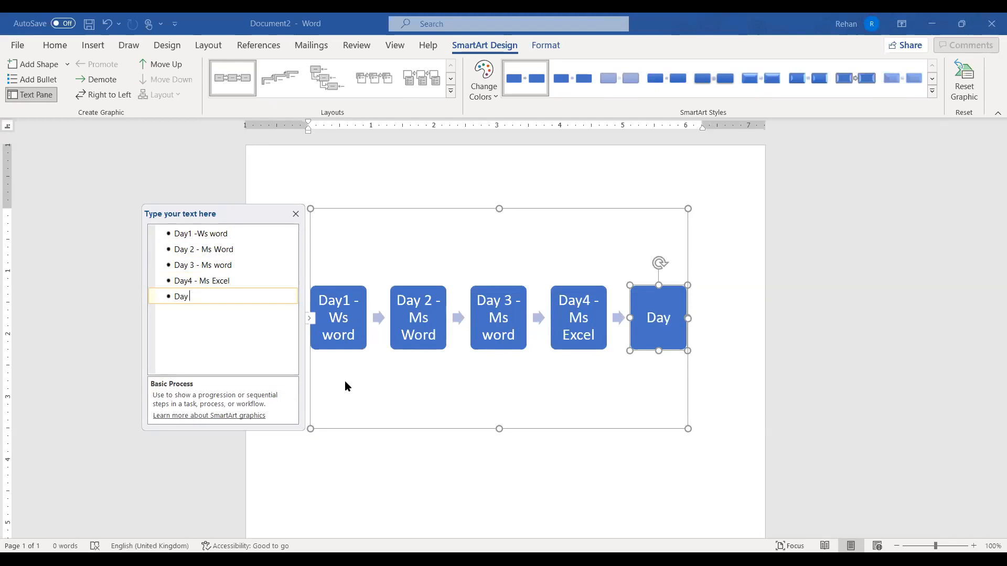
pyautogui.write('5 - Ms Pow')
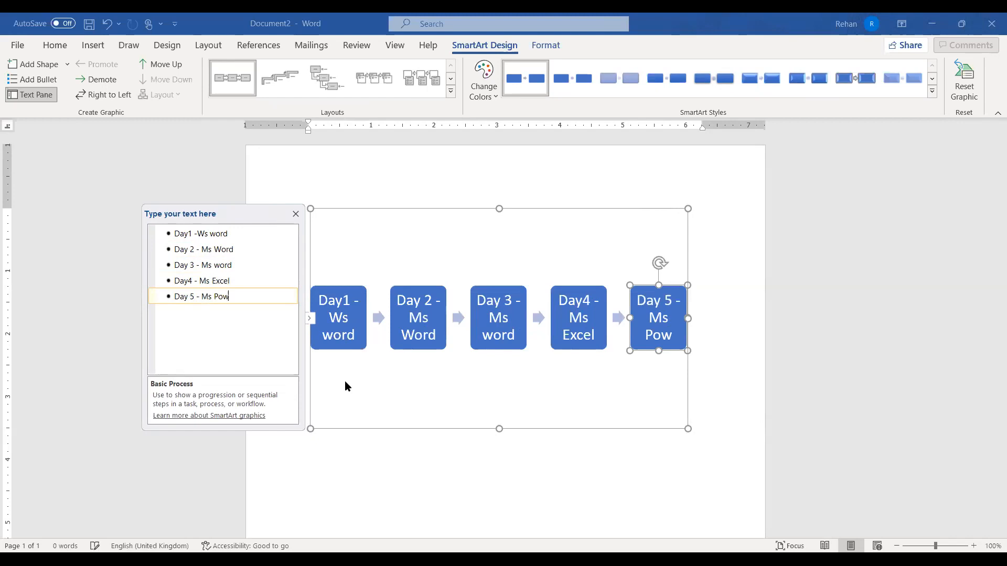
pyautogui.write('erPOint')
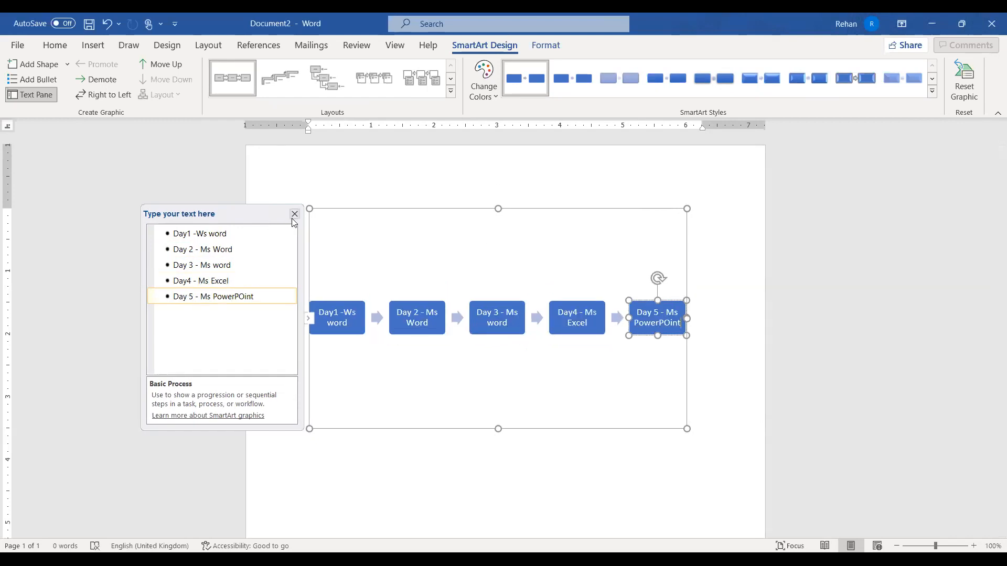
# Close the SmartArt text pane, then reselect the whole five-box graphic by its frame
pyautogui.click(581, 455)
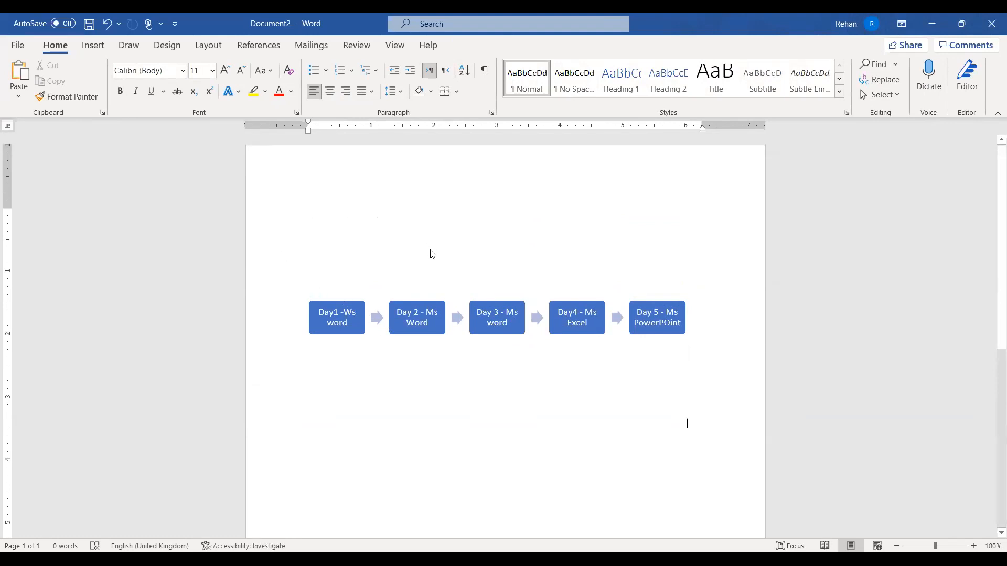
pyautogui.click(588, 331)
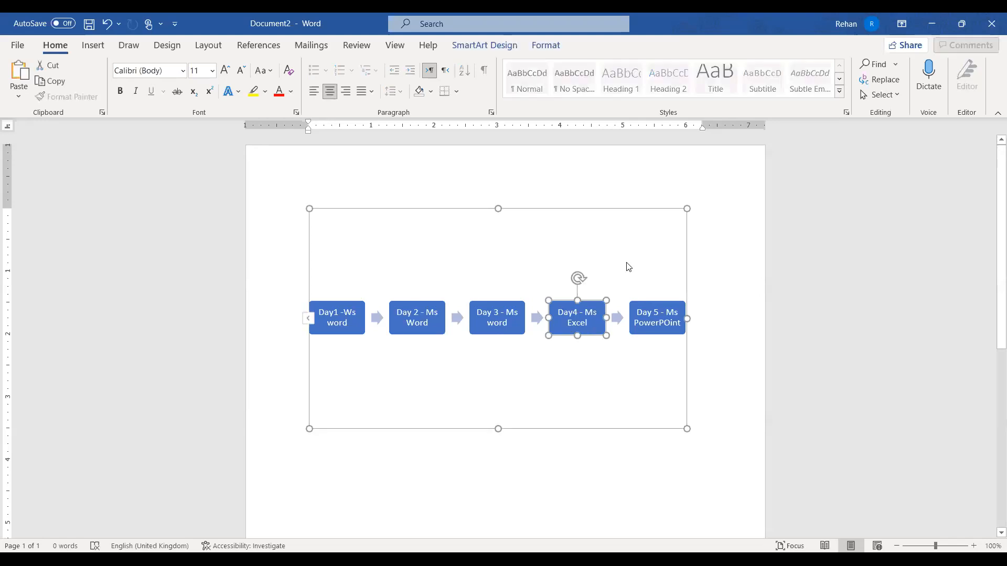
pyautogui.click(616, 212)
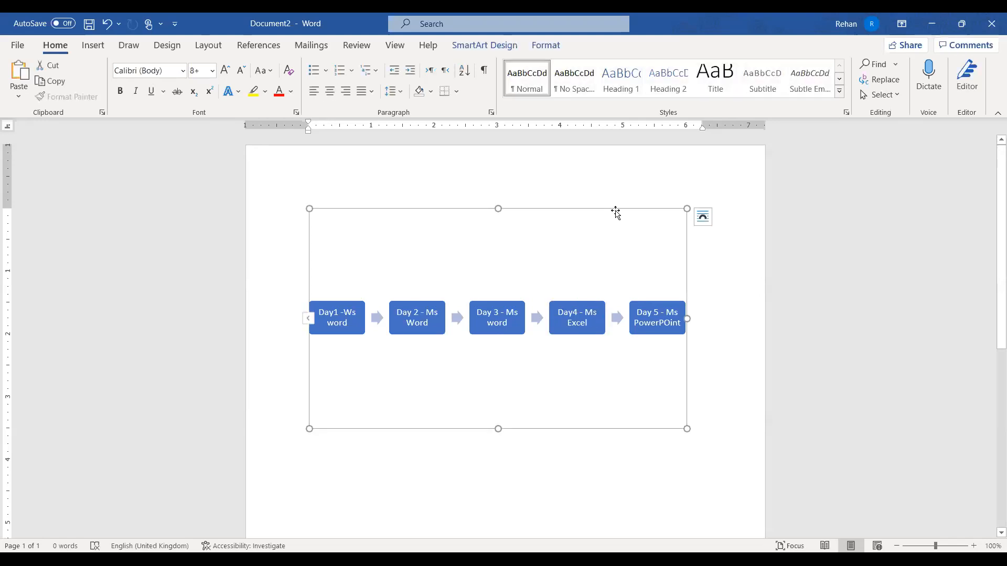